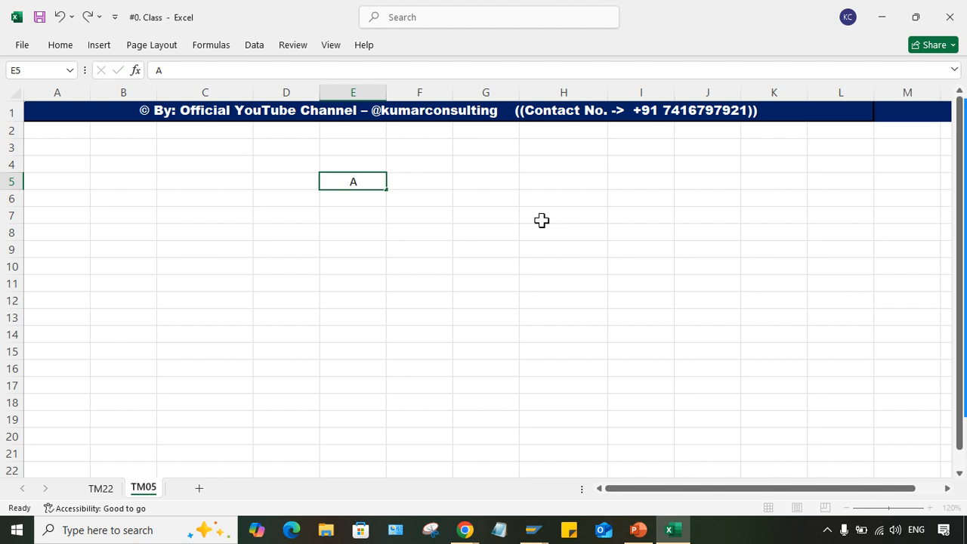
Step: Enter the letters B through G down column E, in cells E6 to E11 below A
{"action": "key", "text": "Return"}
{"action": "type", "text": "B"}
{"action": "key", "text": "Return"}
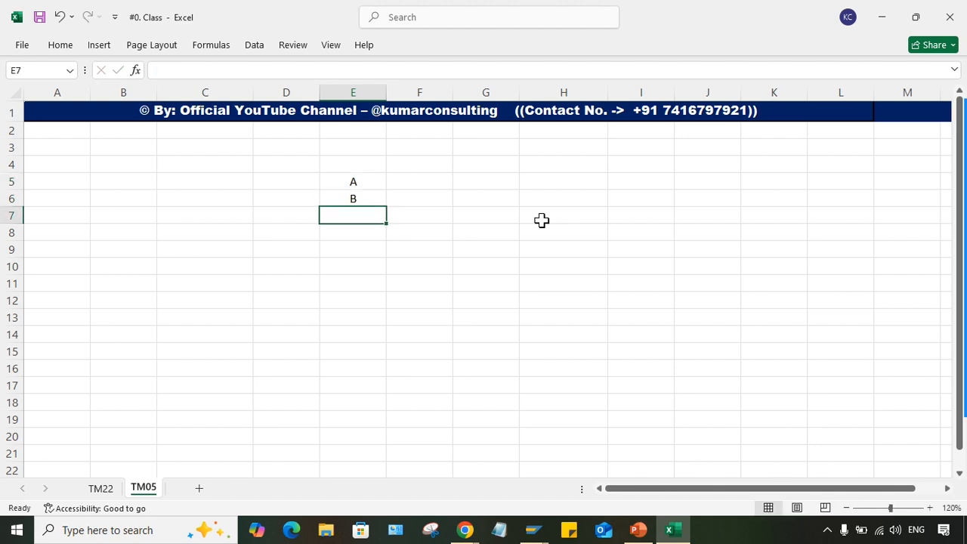
{"action": "type", "text": "CCCCC"}
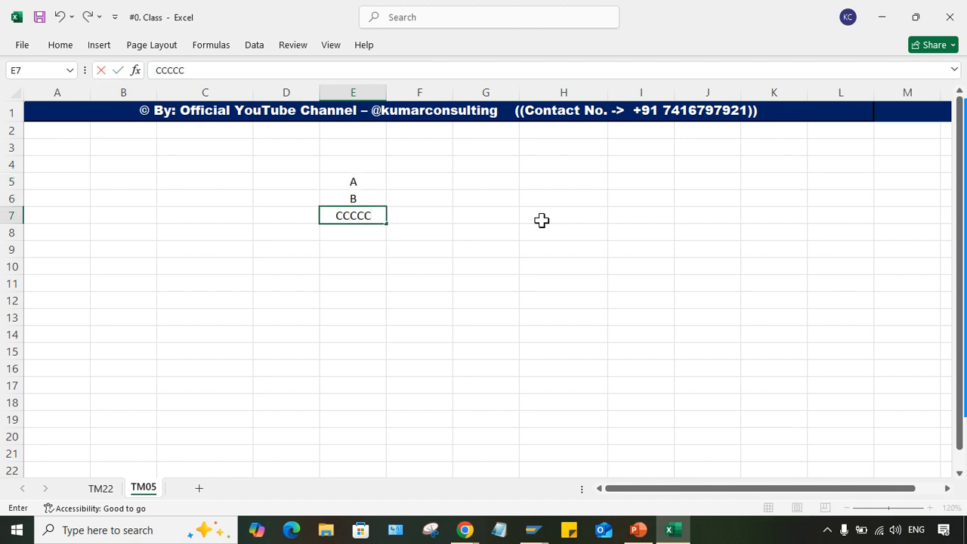
{"action": "key", "text": "BackSpace"}
{"action": "key", "text": "BackSpace"}
{"action": "key", "text": "BackSpace"}
{"action": "key", "text": "BackSpace"}
{"action": "key", "text": "Return"}
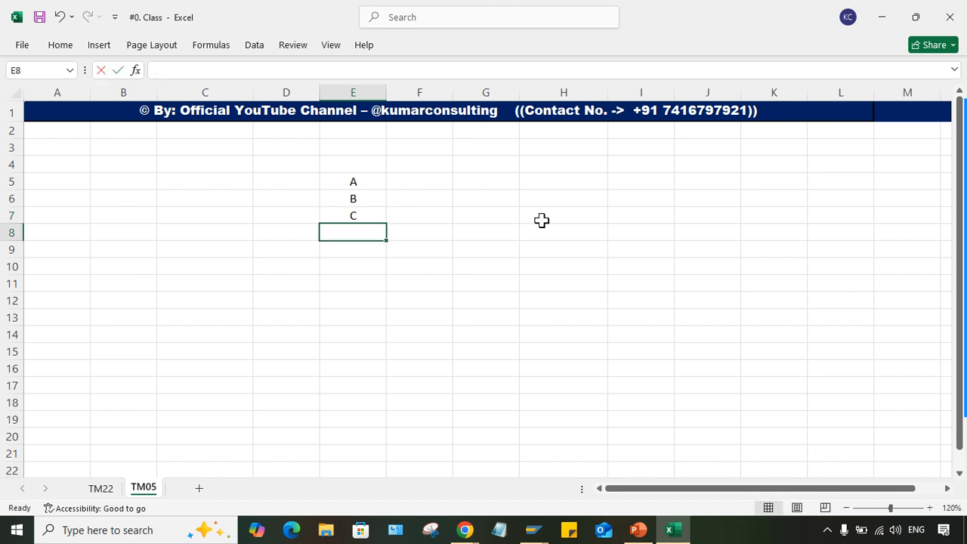
{"action": "type", "text": "D"}
{"action": "key", "text": "Return"}
{"action": "type", "text": "E"}
{"action": "key", "text": "Return"}
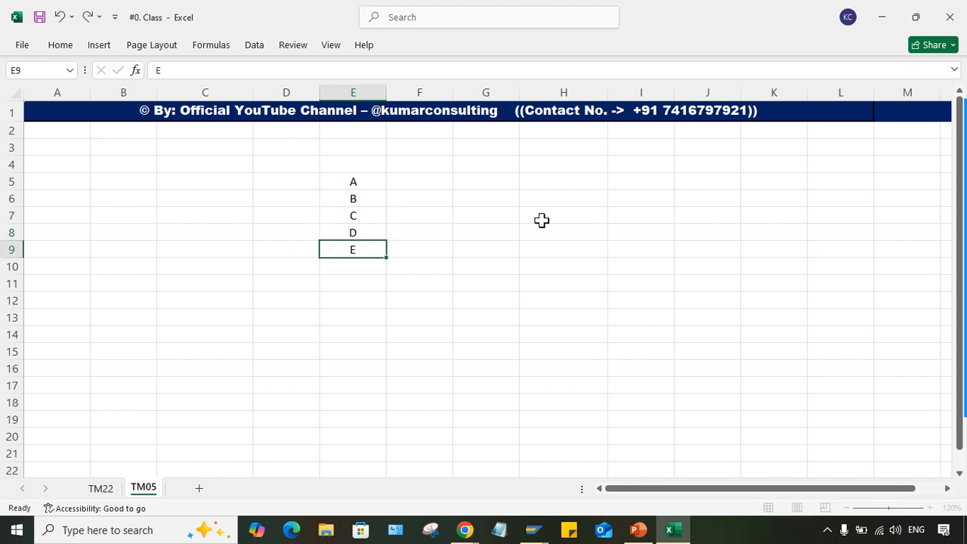
{"action": "type", "text": "F"}
{"action": "key", "text": "Return"}
{"action": "type", "text": "G"}
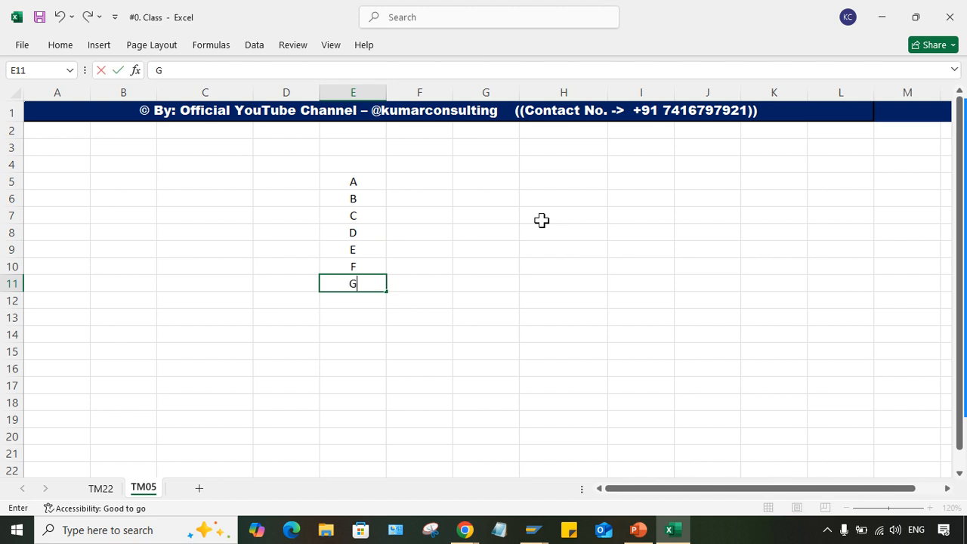
{"action": "key", "text": "Return"}
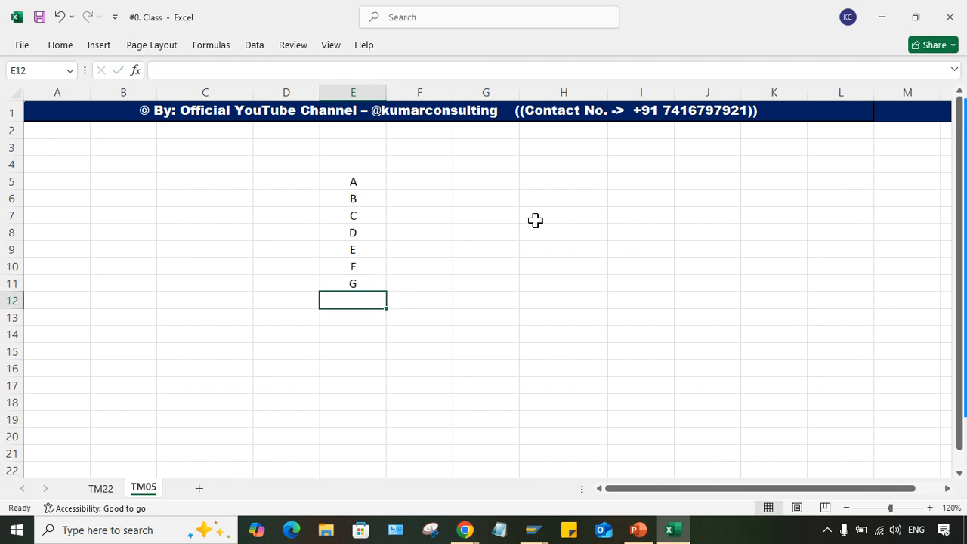
{"action": "left_click", "coordinate": [344, 178]}
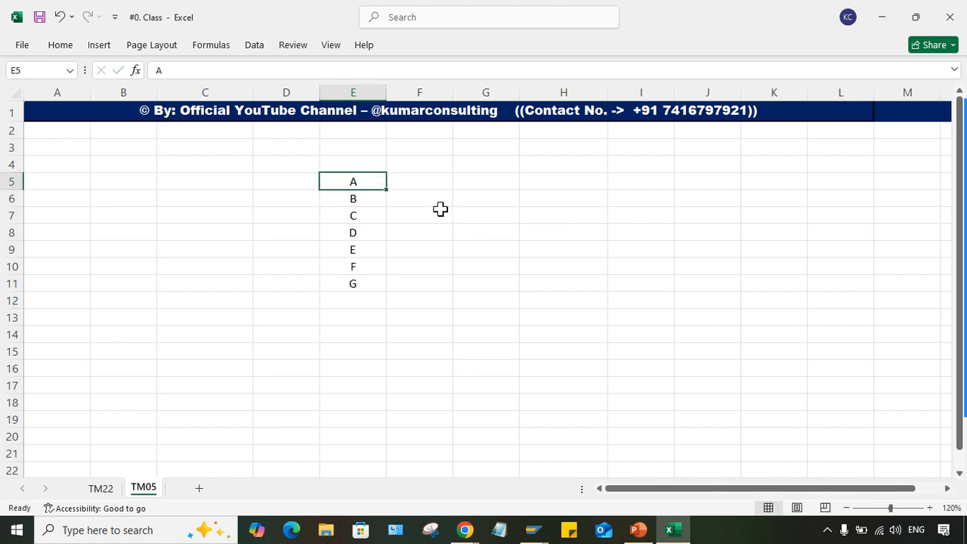
{"action": "left_click", "coordinate": [263, 180]}
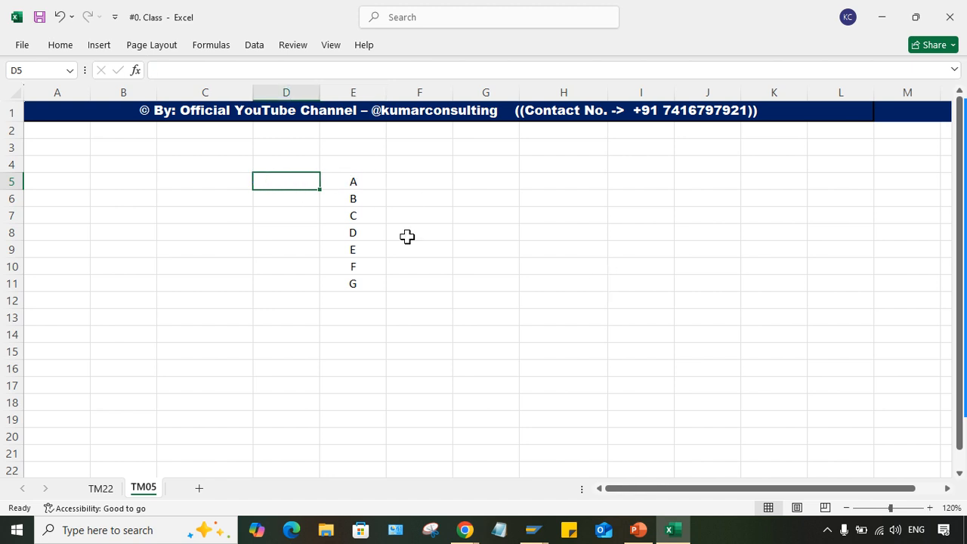
{"action": "left_click", "coordinate": [402, 181]}
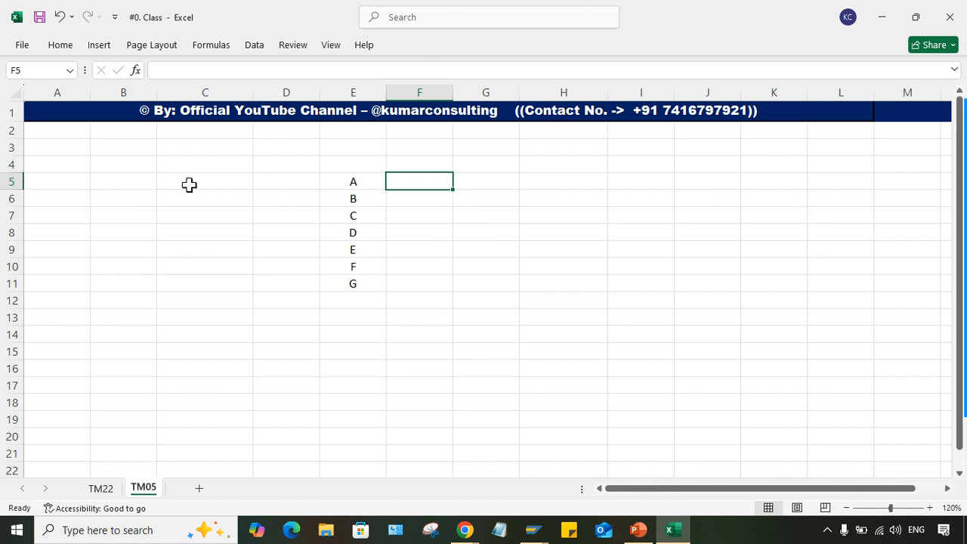
Step: Enter 2000 in D5 and fill it down through D11 beside the letters A to G
{"action": "left_click_drag", "start_coordinate": [281, 184], "coordinate": [312, 196]}
{"action": "key", "text": "Up"}
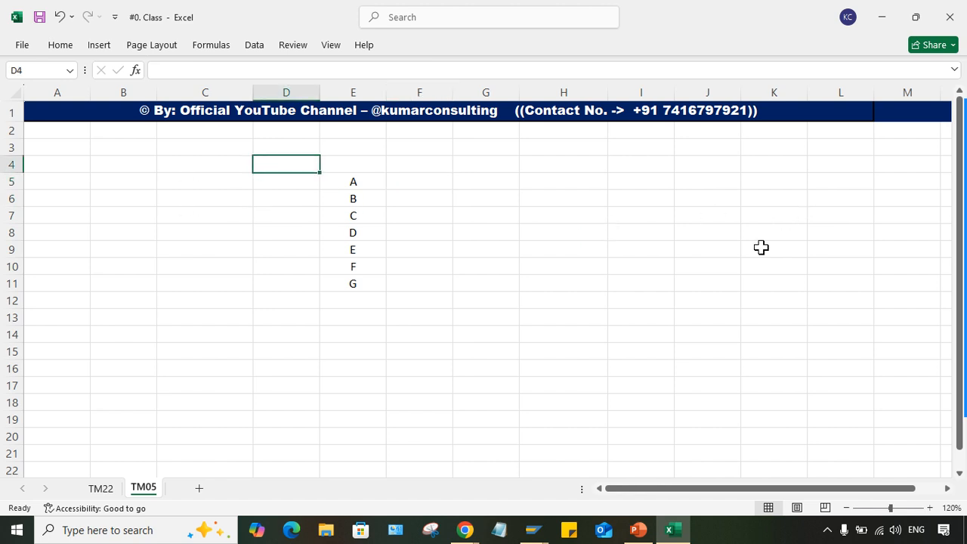
{"action": "key", "text": "Down"}
{"action": "key", "text": "F2"}
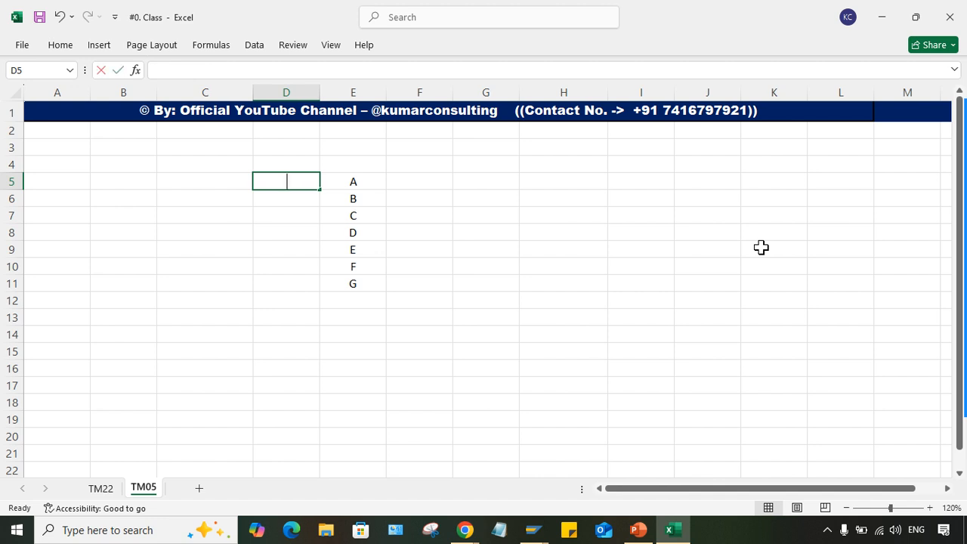
{"action": "type", "text": "2000"}
{"action": "key", "text": "Return"}
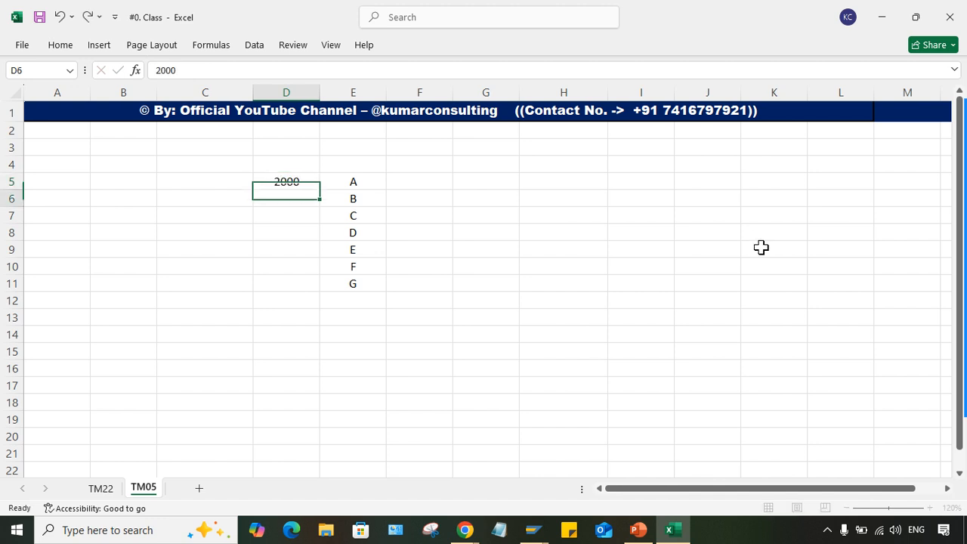
{"action": "left_click_drag", "start_coordinate": [287, 181], "coordinate": [284, 284]}
{"action": "key", "text": "ctrl+d"}
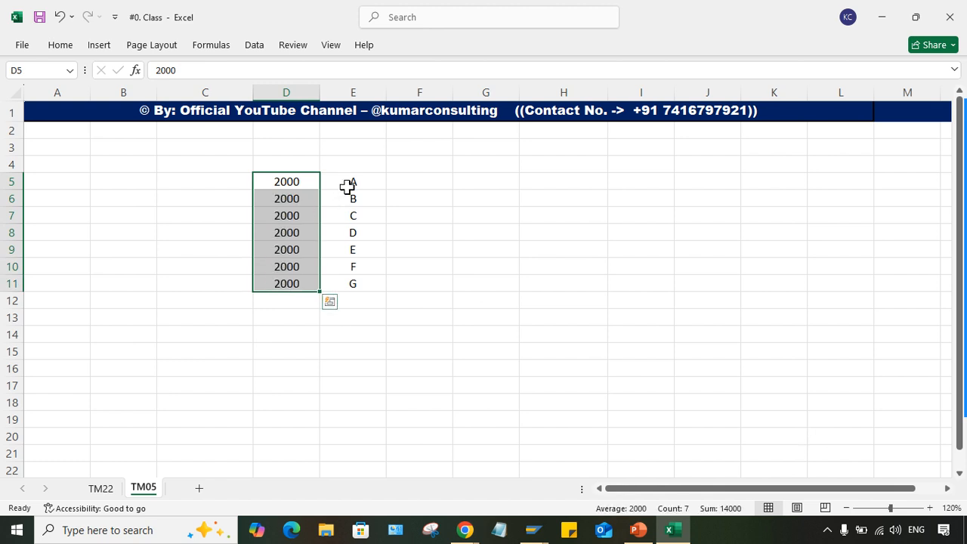
Step: Add the heading "MAT. VND." in E4 above the letters A to G
{"action": "left_click_drag", "start_coordinate": [348, 185], "coordinate": [350, 282]}
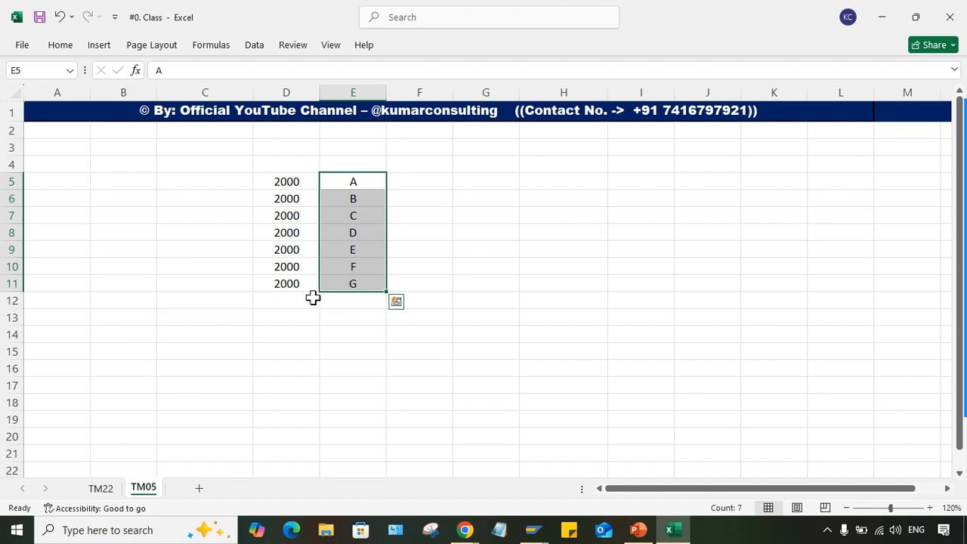
{"action": "left_click", "coordinate": [357, 175]}
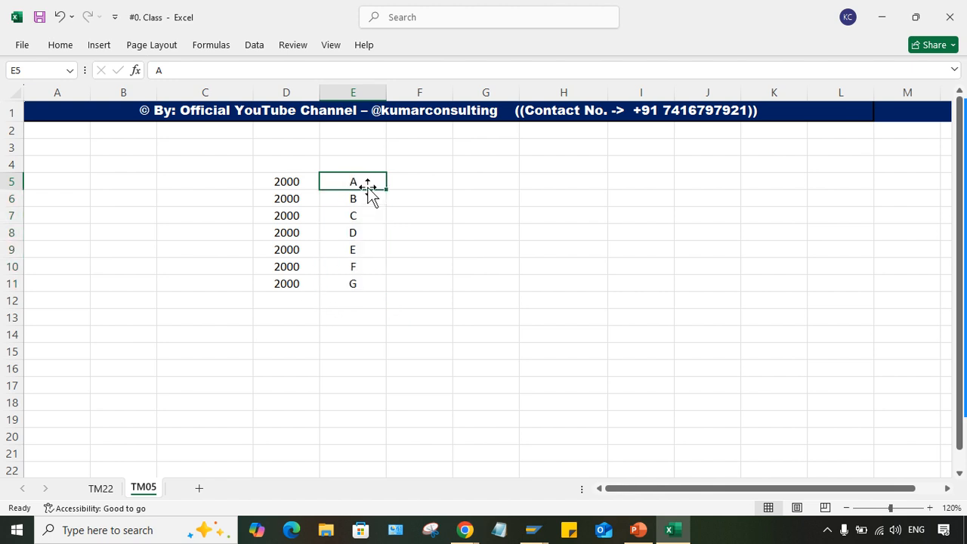
{"action": "left_click", "coordinate": [358, 163]}
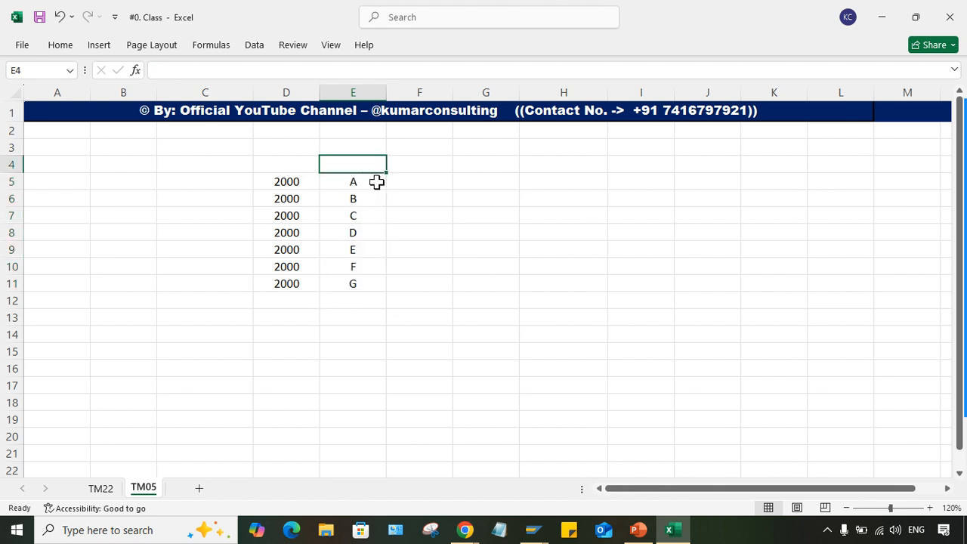
{"action": "type", "text": "MAT"}
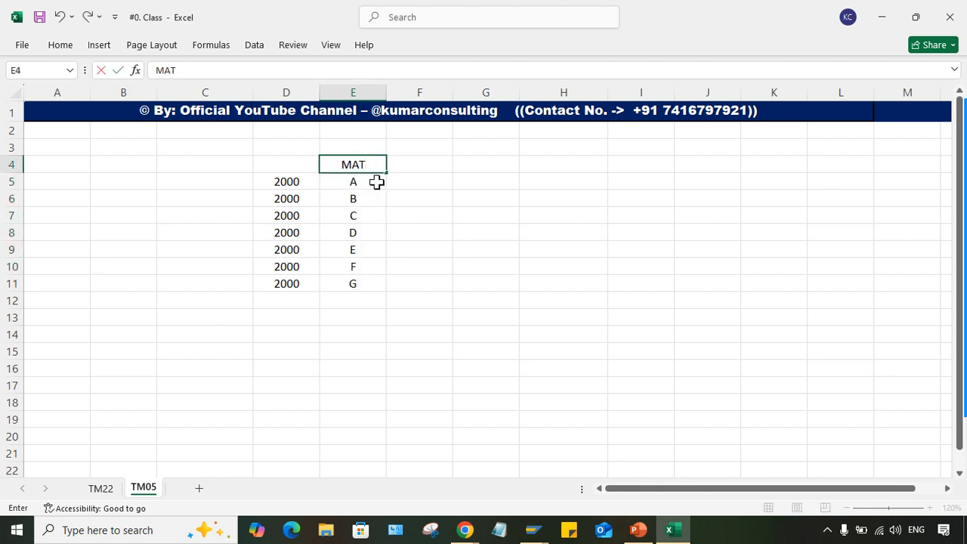
{"action": "type", "text": ". VND."}
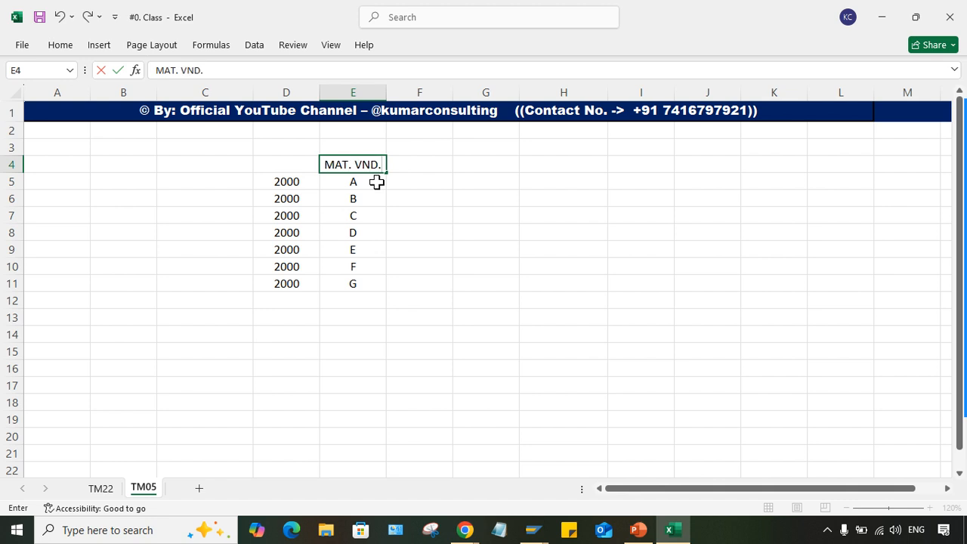
{"action": "key", "text": "Return"}
Step: Add the heading "SRV. VND." in G4 for a second vendor list
{"action": "left_click", "coordinate": [485, 165]}
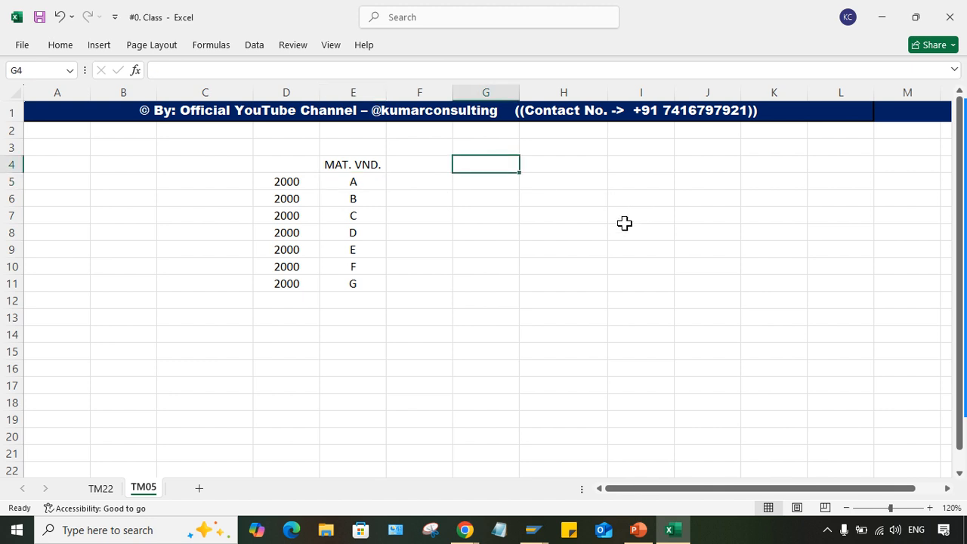
{"action": "type", "text": "SR"}
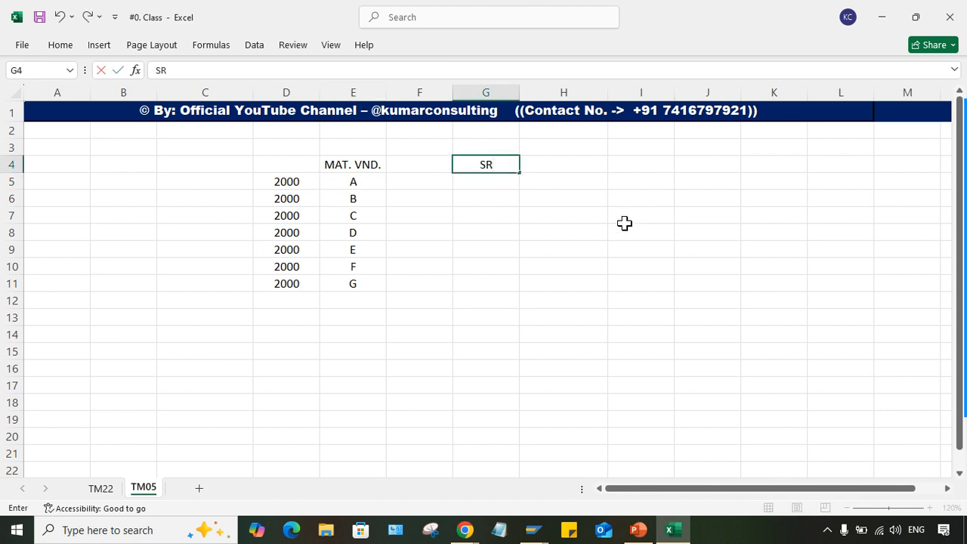
{"action": "type", "text": "V. VND."}
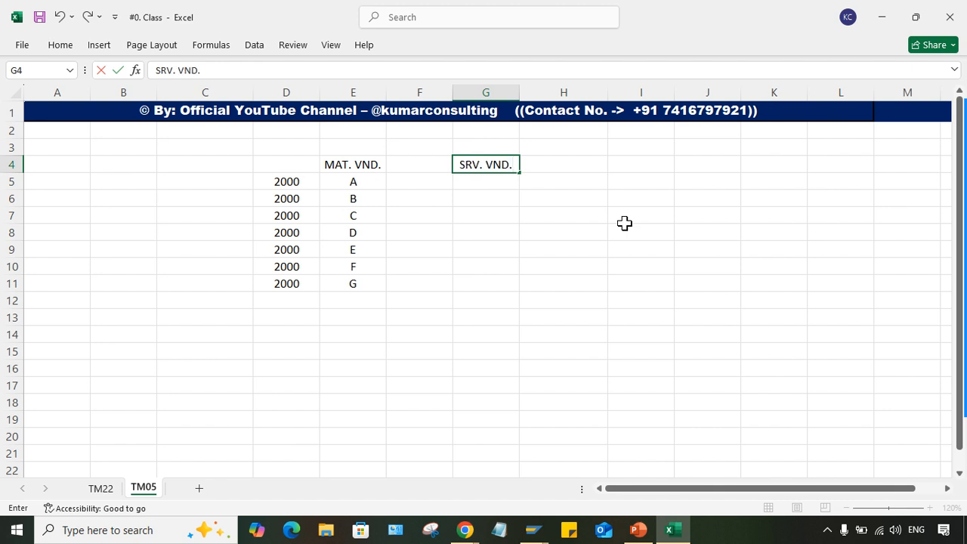
{"action": "key", "text": "Return"}
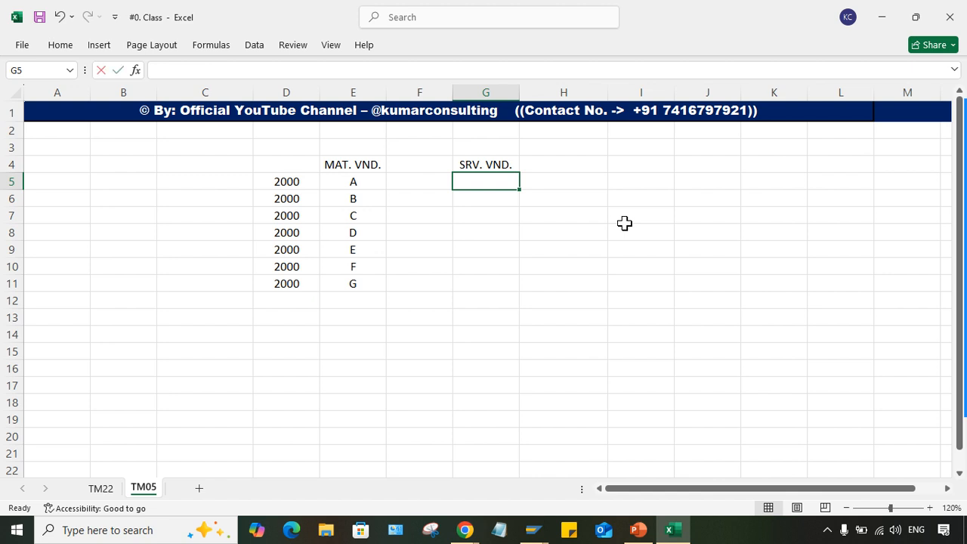
Step: Enter the letters I through O in cells G5 to G11 under the SRV. VND. heading
{"action": "type", "text": "I"}
{"action": "key", "text": "Return"}
{"action": "type", "text": "J"}
{"action": "key", "text": "Return"}
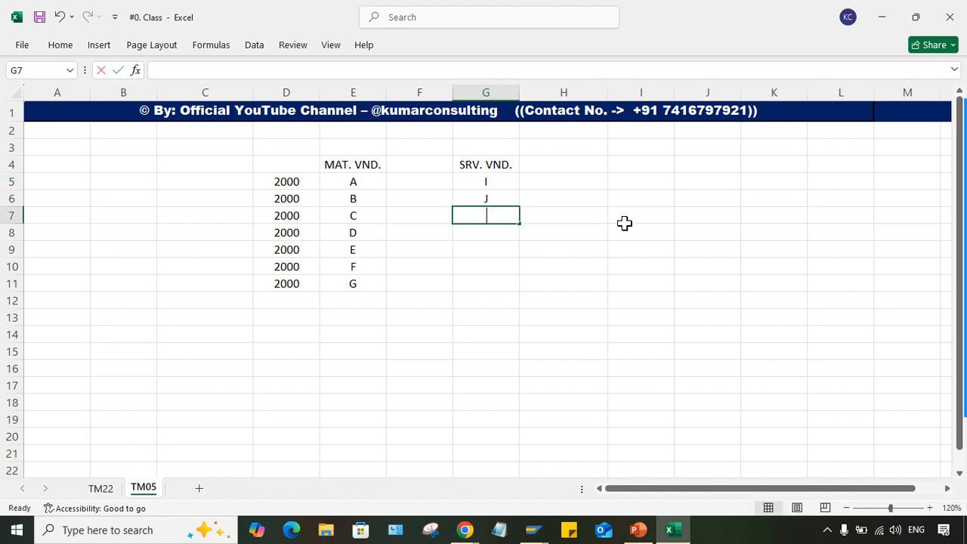
{"action": "type", "text": "K"}
{"action": "key", "text": "Return"}
{"action": "type", "text": "L"}
{"action": "key", "text": "Return"}
{"action": "type", "text": "M"}
{"action": "key", "text": "Return"}
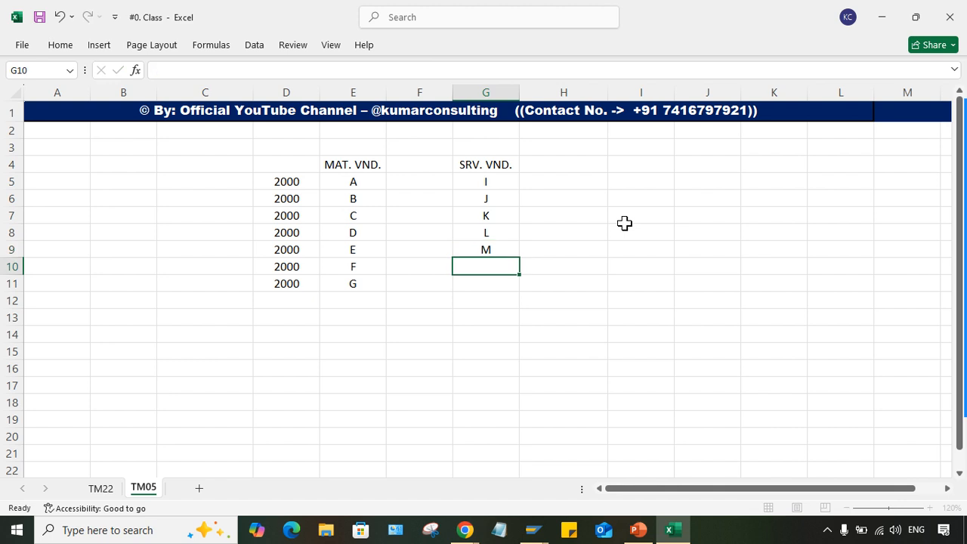
{"action": "type", "text": "N"}
{"action": "key", "text": "Return"}
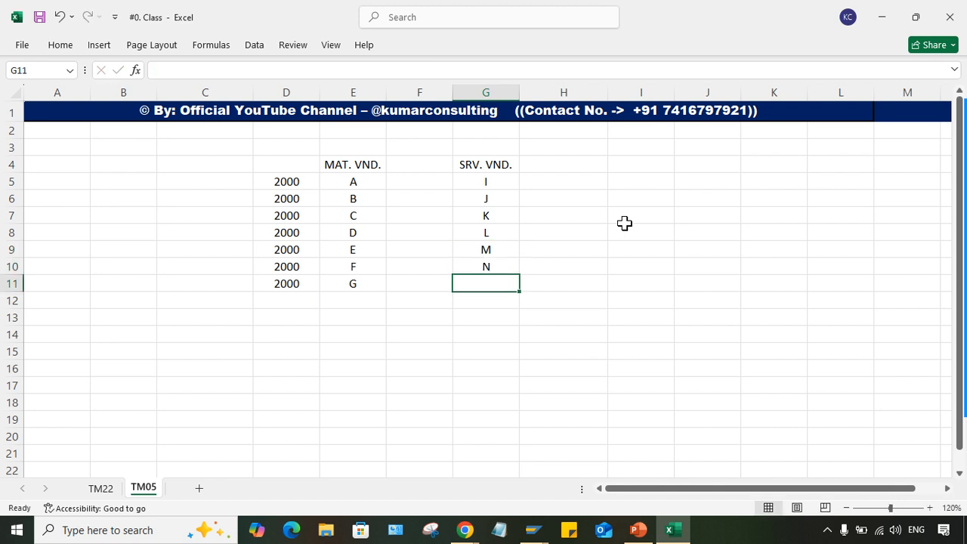
{"action": "type", "text": "O"}
{"action": "key", "text": "Return"}
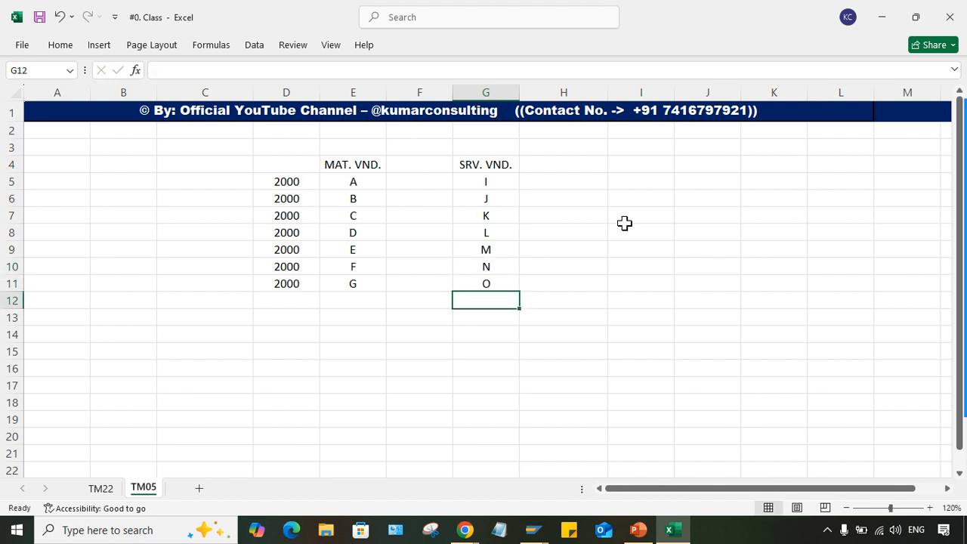
{"action": "left_click_drag", "start_coordinate": [485, 161], "coordinate": [495, 276]}
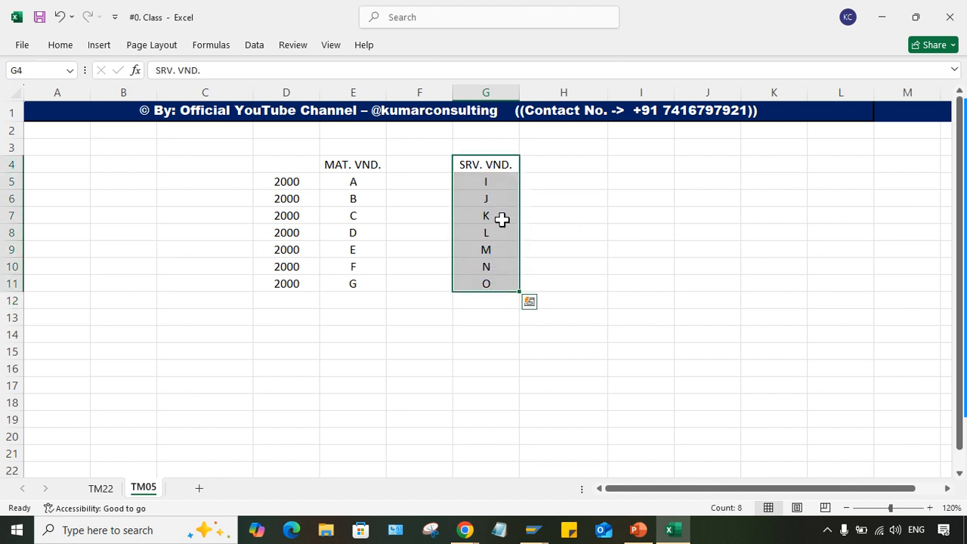
{"action": "left_click", "coordinate": [362, 179]}
{"action": "left_click_drag", "start_coordinate": [363, 179], "coordinate": [360, 298]}
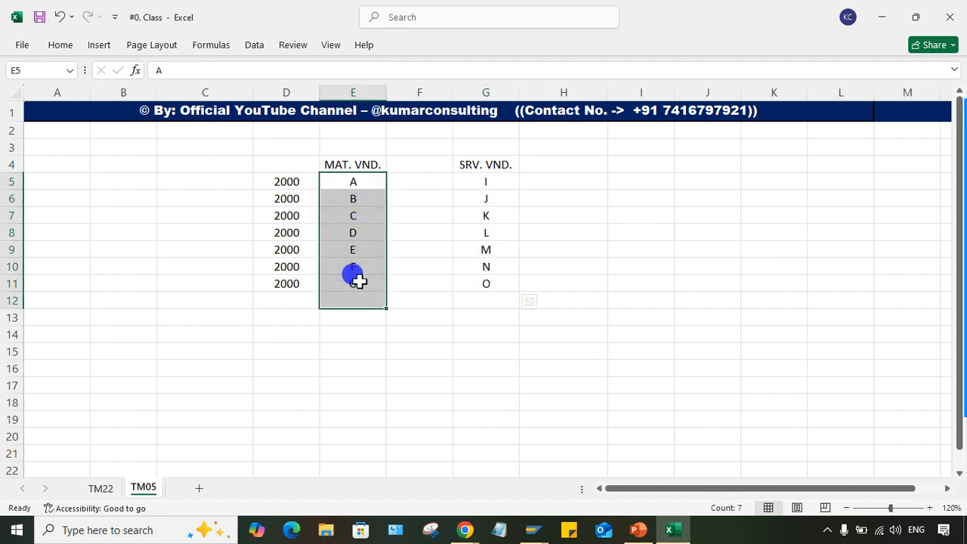
{"action": "left_click", "coordinate": [492, 165]}
{"action": "left_click", "coordinate": [466, 180]}
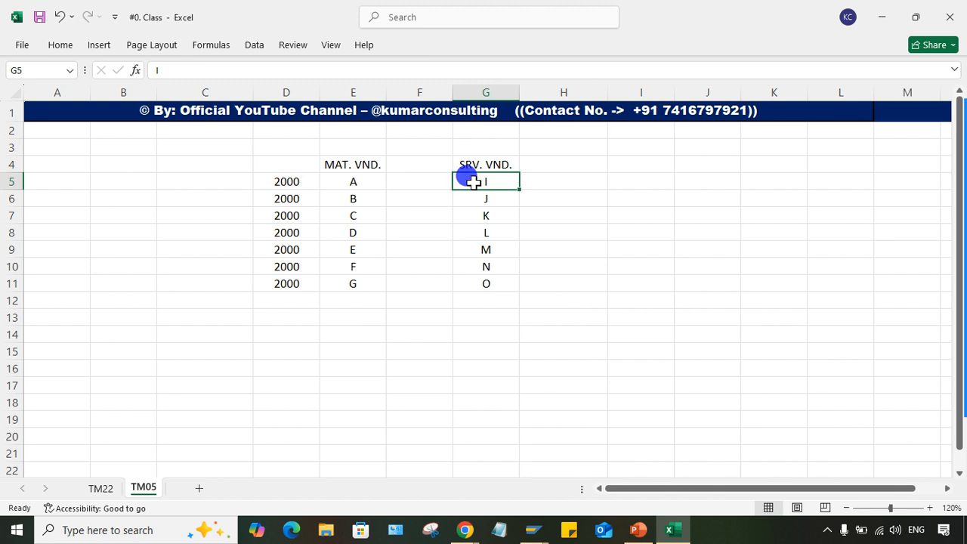
Step: Make the MAT. VND. and SRV. VND. headings in row 4 bold
{"action": "left_click_drag", "start_coordinate": [356, 162], "coordinate": [483, 164]}
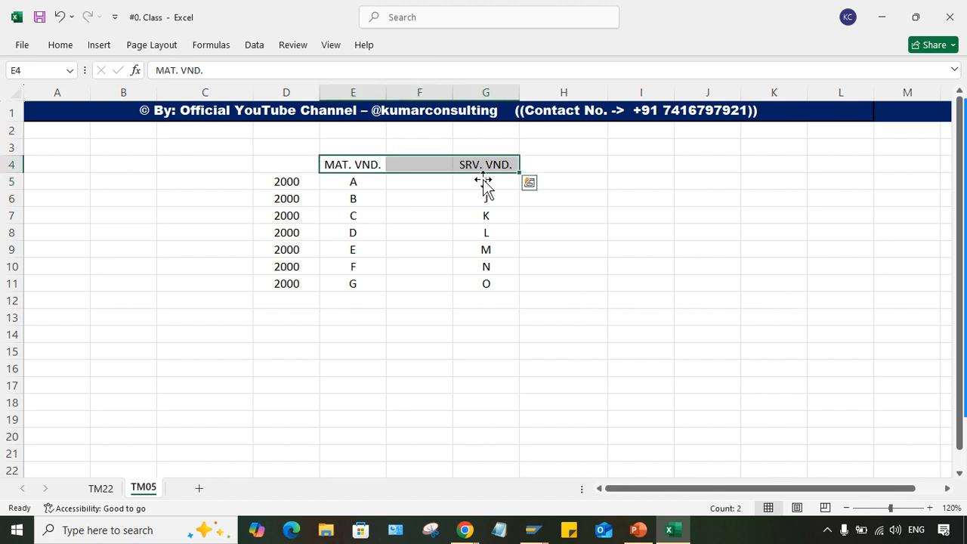
{"action": "key", "text": "ctrl+b"}
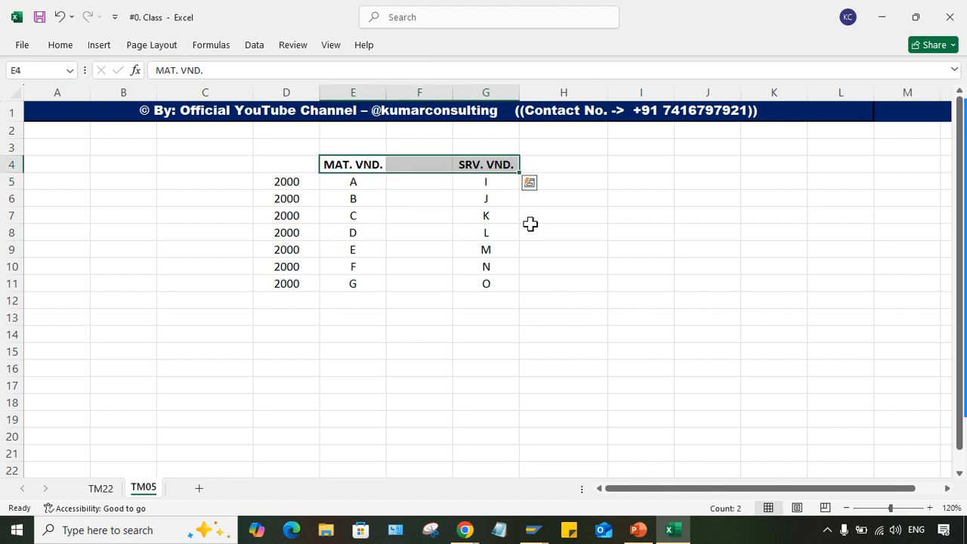
{"action": "left_click_drag", "start_coordinate": [486, 181], "coordinate": [489, 278]}
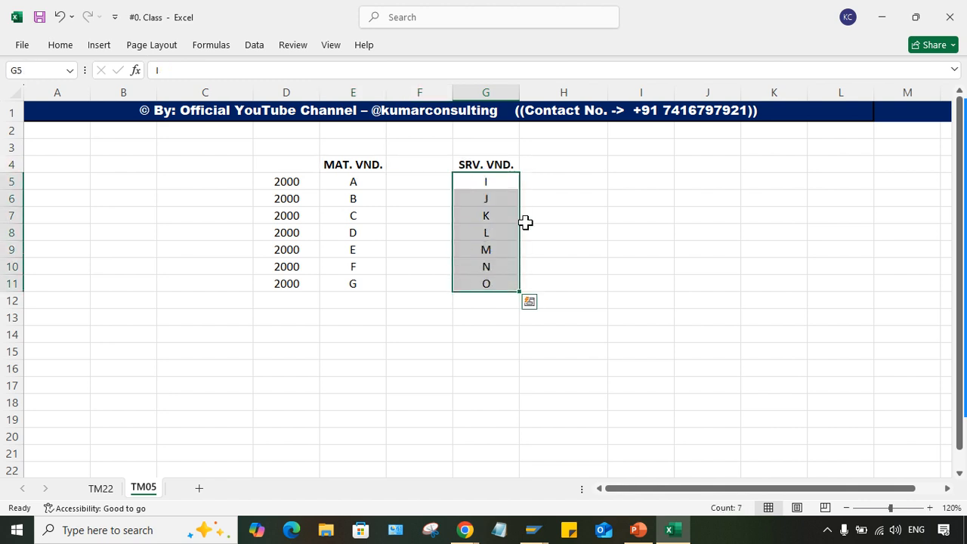
Step: Enter the code 2001 in H5 beside service vendor I and fill it down to H11
{"action": "left_click", "coordinate": [538, 183]}
{"action": "type", "text": "2001"}
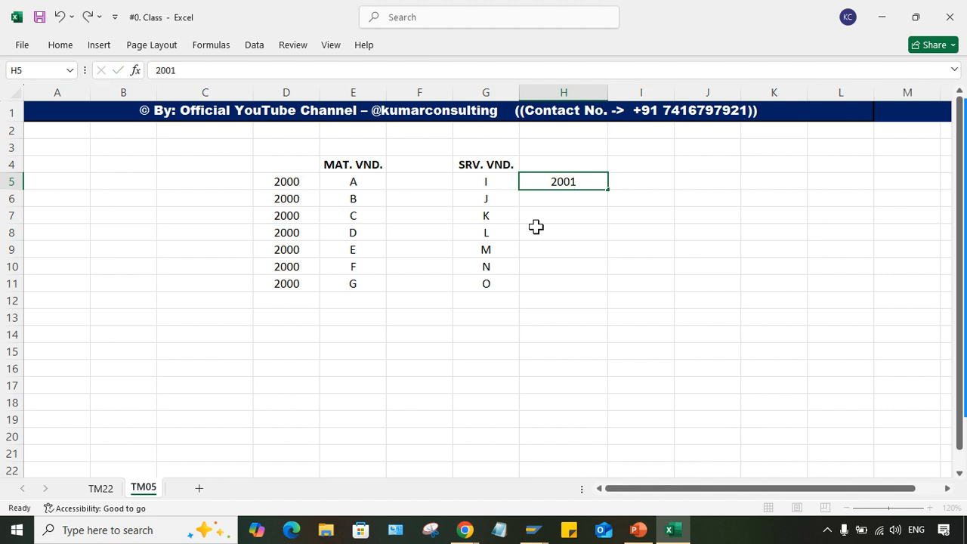
{"action": "key", "text": "Return"}
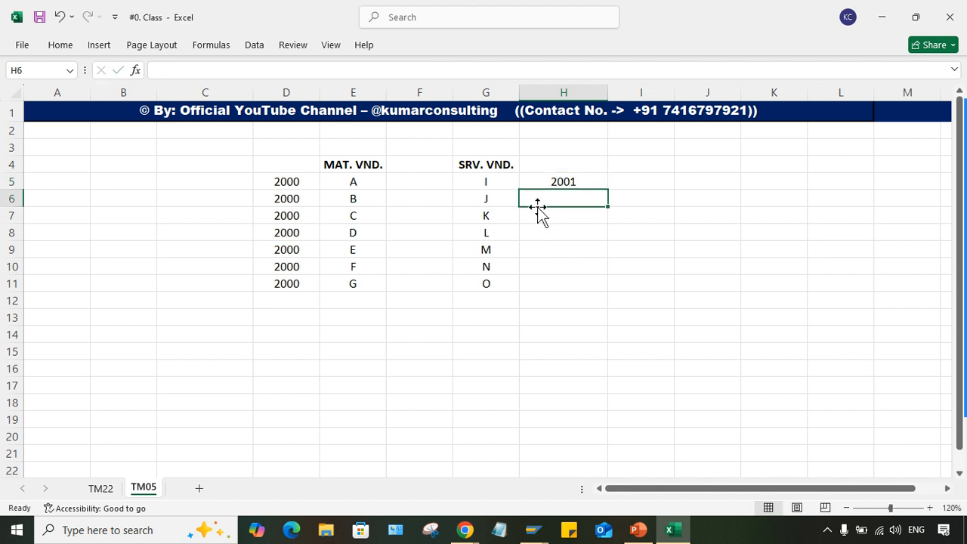
{"action": "left_click_drag", "start_coordinate": [550, 183], "coordinate": [557, 276]}
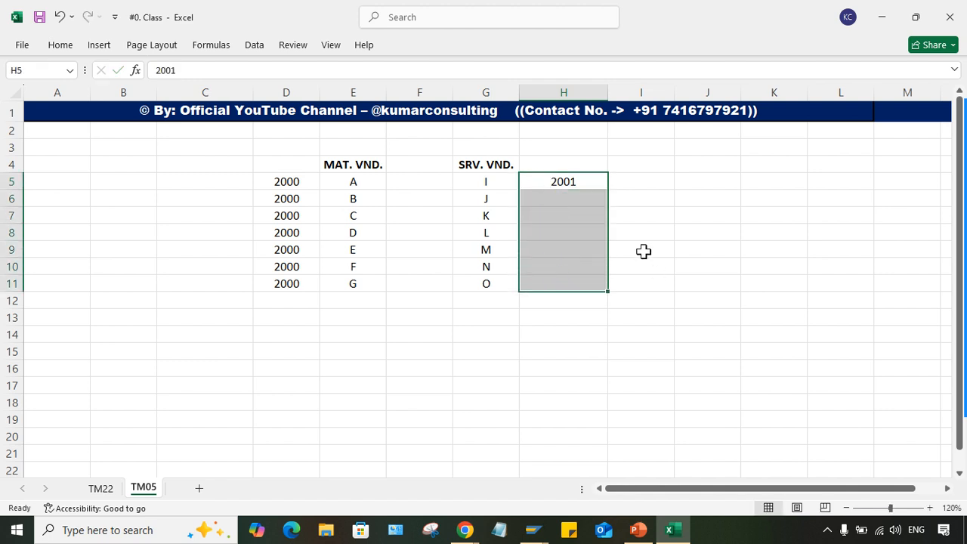
{"action": "key", "text": "ctrl+d"}
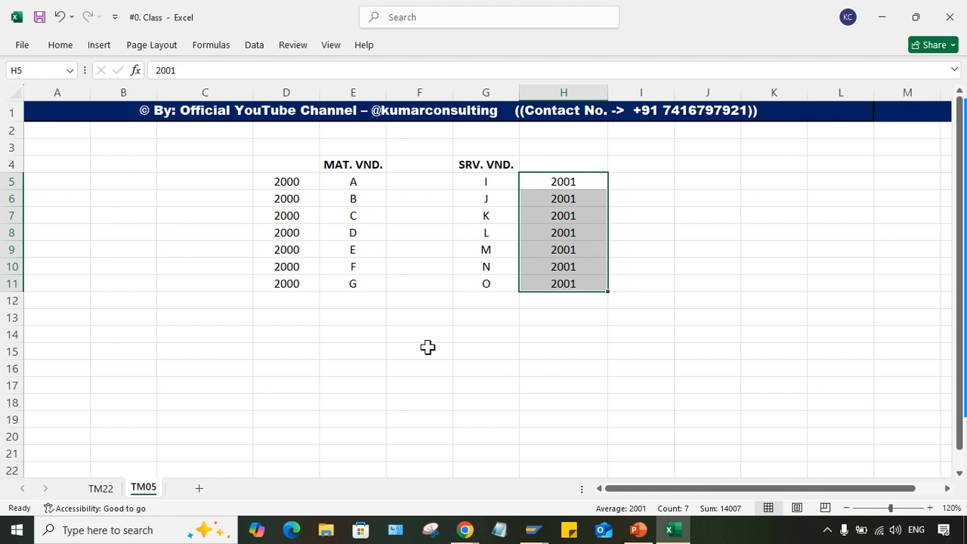
Step: Compare the 2000 codes beside material vendors A to G with the 2001 codes beside service vendors I to O
{"action": "left_click", "coordinate": [563, 182]}
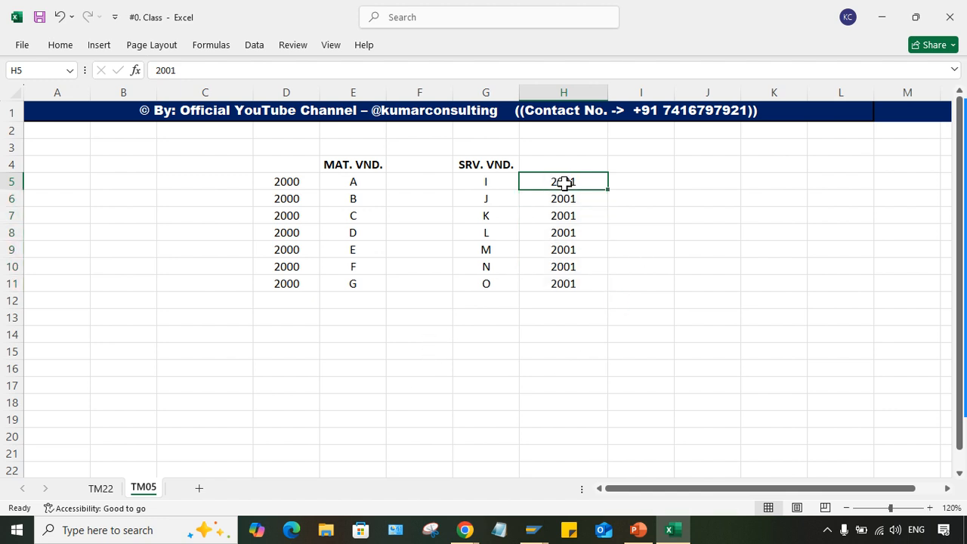
{"action": "left_click_drag", "start_coordinate": [283, 181], "coordinate": [290, 273]}
{"action": "left_click", "coordinate": [339, 181]}
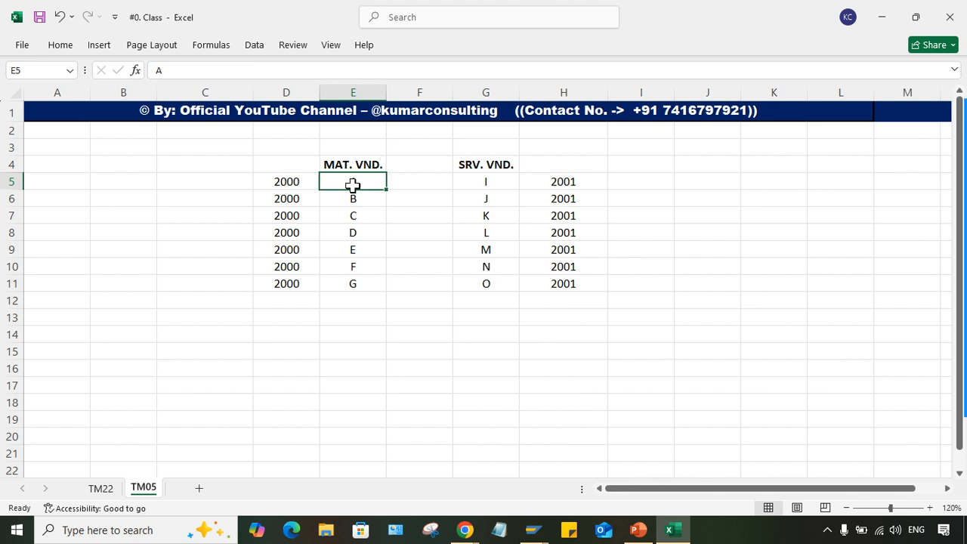
{"action": "left_click_drag", "start_coordinate": [352, 185], "coordinate": [363, 280]}
{"action": "left_click", "coordinate": [286, 188]}
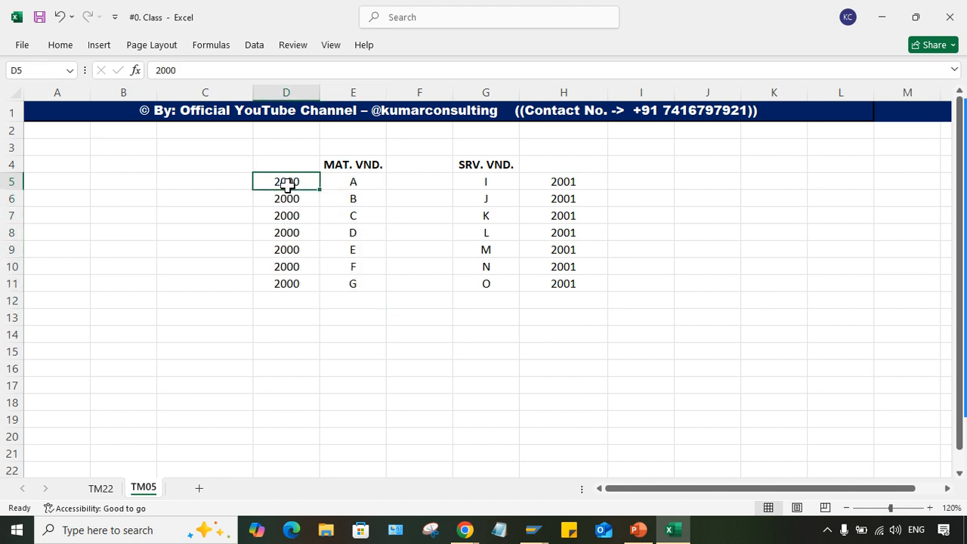
{"action": "left_click", "coordinate": [287, 201]}
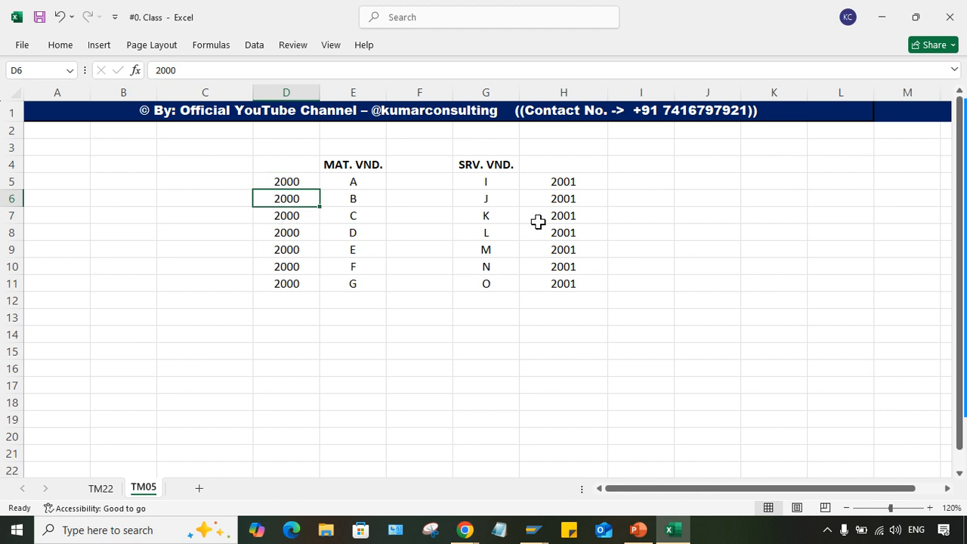
{"action": "left_click", "coordinate": [503, 174]}
{"action": "left_click_drag", "start_coordinate": [505, 175], "coordinate": [503, 281]}
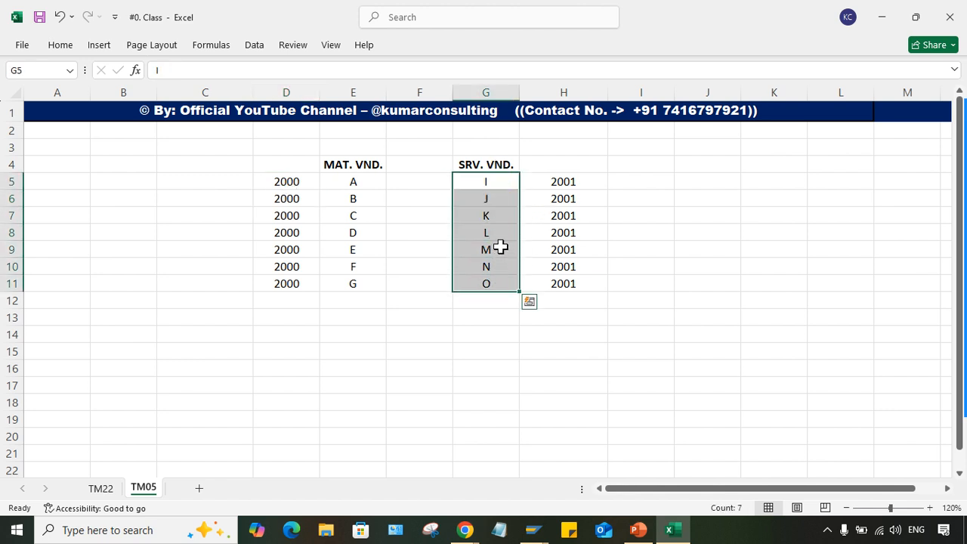
{"action": "left_click_drag", "start_coordinate": [484, 201], "coordinate": [489, 208]}
{"action": "left_click", "coordinate": [490, 211]}
{"action": "left_click", "coordinate": [552, 215]}
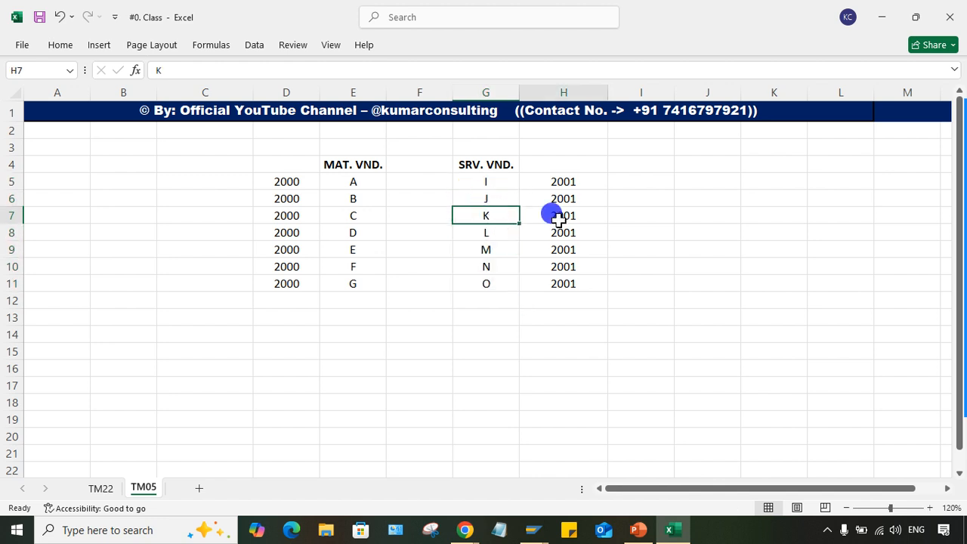
{"action": "left_click_drag", "start_coordinate": [576, 182], "coordinate": [574, 281]}
{"action": "mouse_move", "coordinate": [499, 530]}
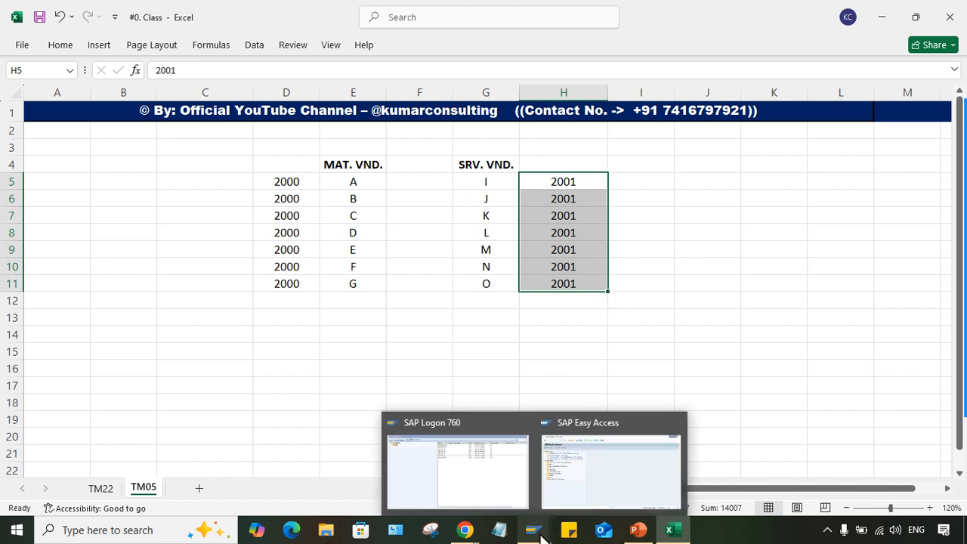
{"action": "left_click", "coordinate": [465, 529]}
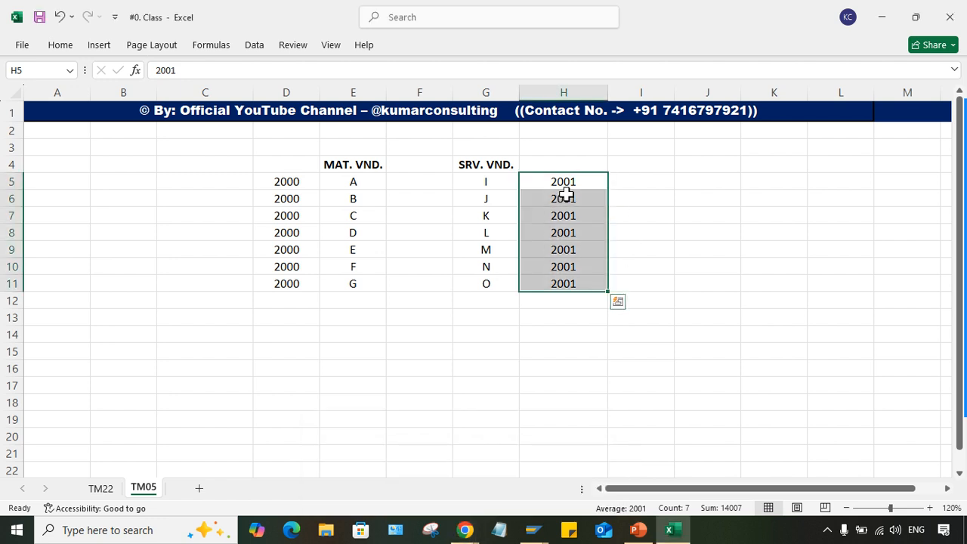
{"action": "left_click", "coordinate": [559, 281]}
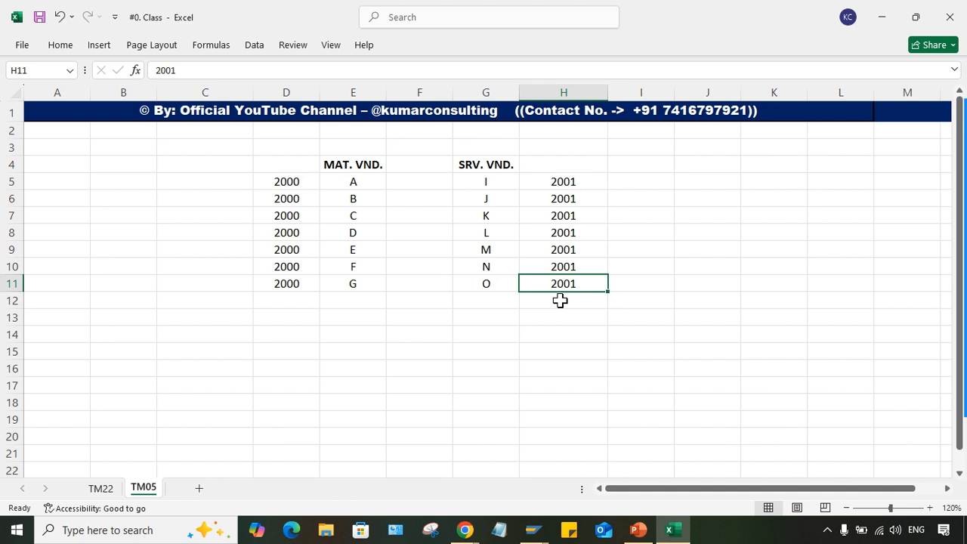
{"action": "left_click", "coordinate": [559, 300]}
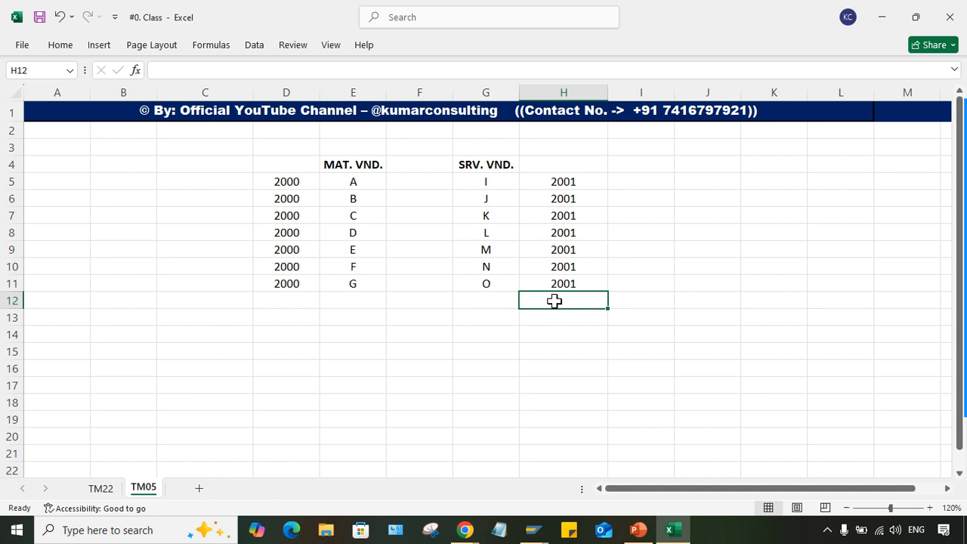
{"action": "left_click", "coordinate": [276, 290]}
{"action": "left_click", "coordinate": [278, 300]}
{"action": "left_click", "coordinate": [279, 282]}
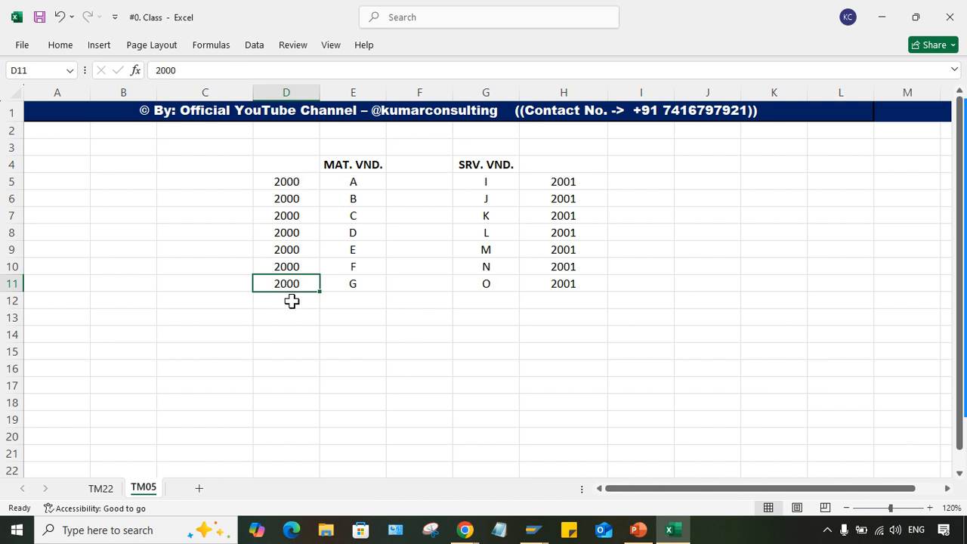
{"action": "left_click", "coordinate": [291, 300]}
{"action": "left_click", "coordinate": [281, 281]}
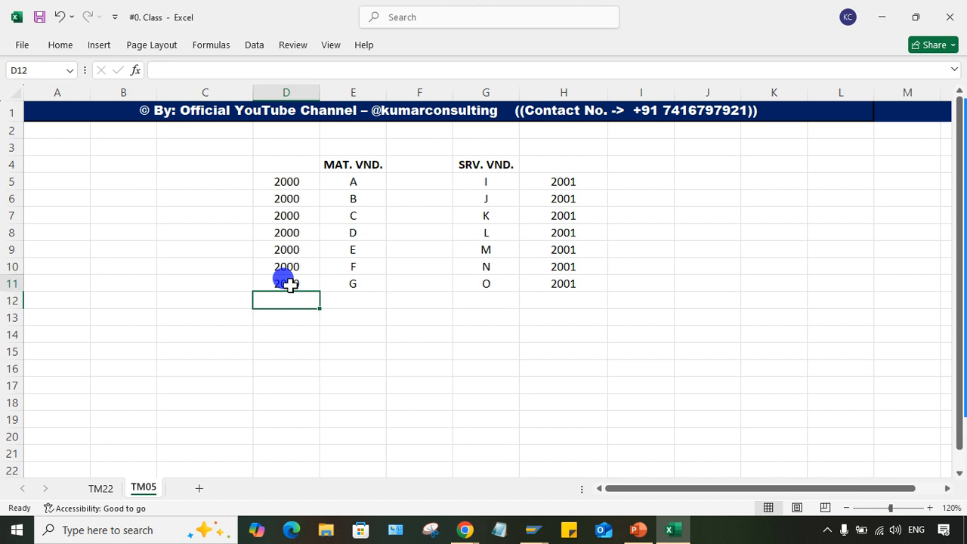
{"action": "left_click", "coordinate": [284, 301]}
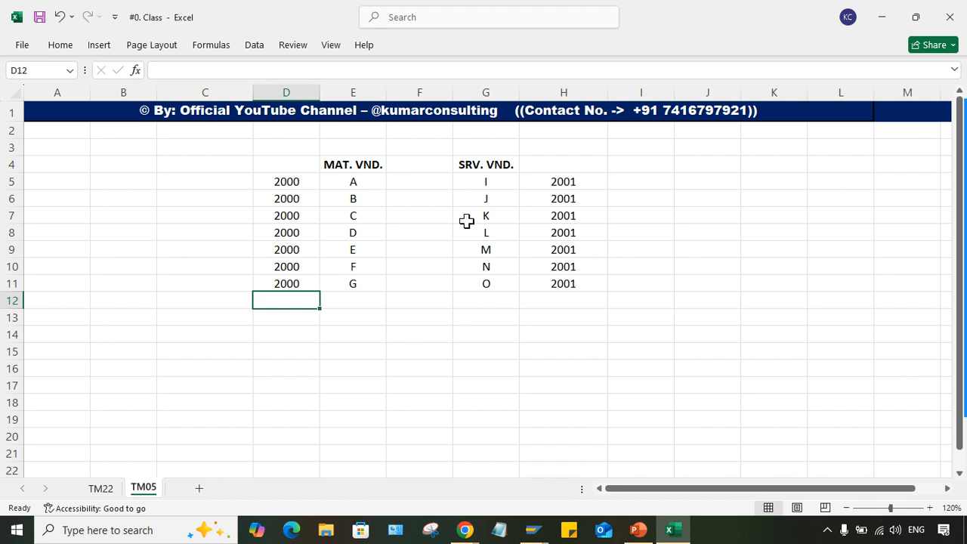
{"action": "left_click", "coordinate": [492, 317]}
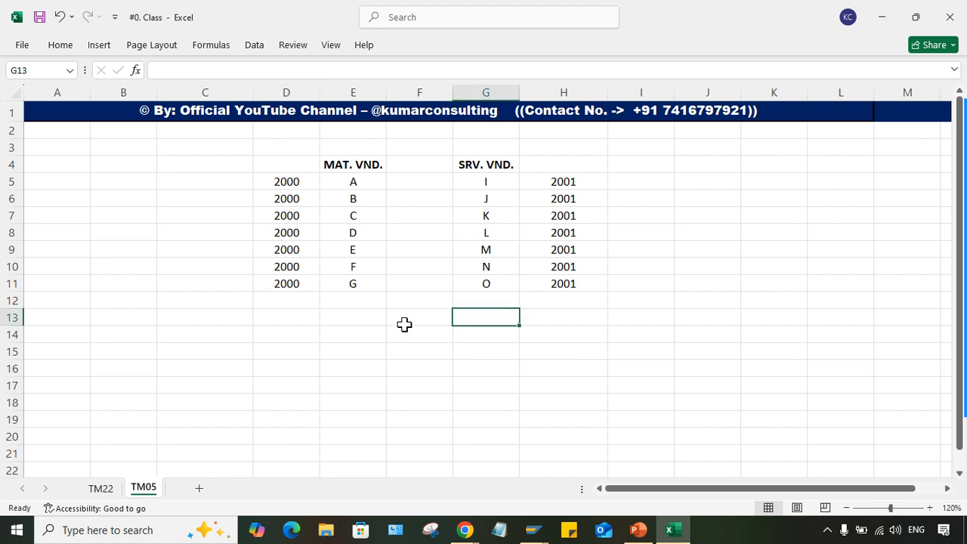
Step: Enter vendor H in F12, between and below the two vendor lists, and make it bold
{"action": "left_click", "coordinate": [412, 301]}
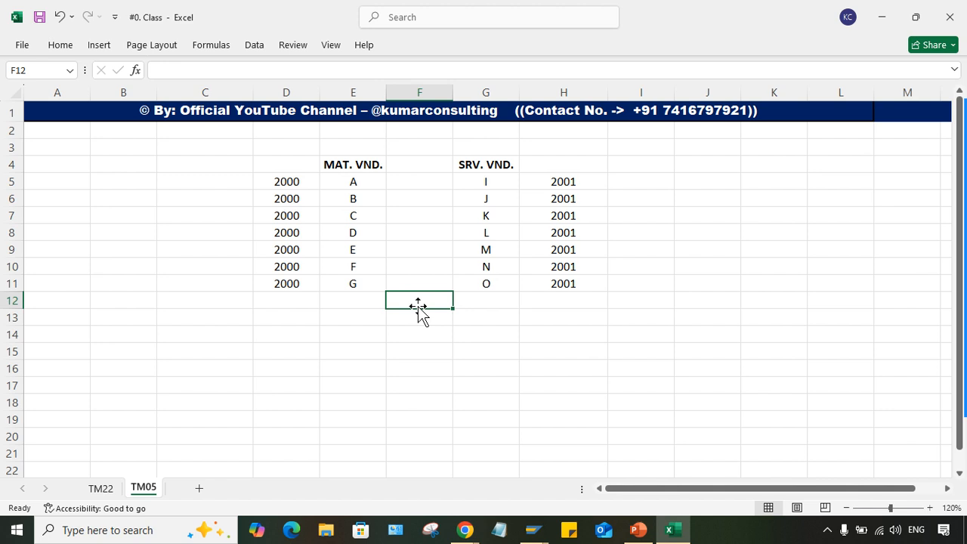
{"action": "type", "text": "H"}
{"action": "key", "text": "Return"}
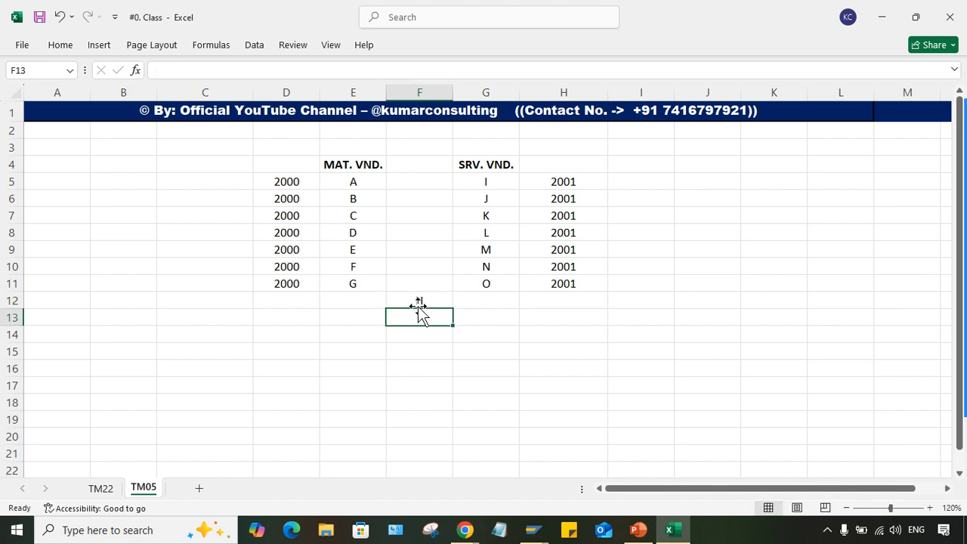
{"action": "left_click", "coordinate": [422, 386]}
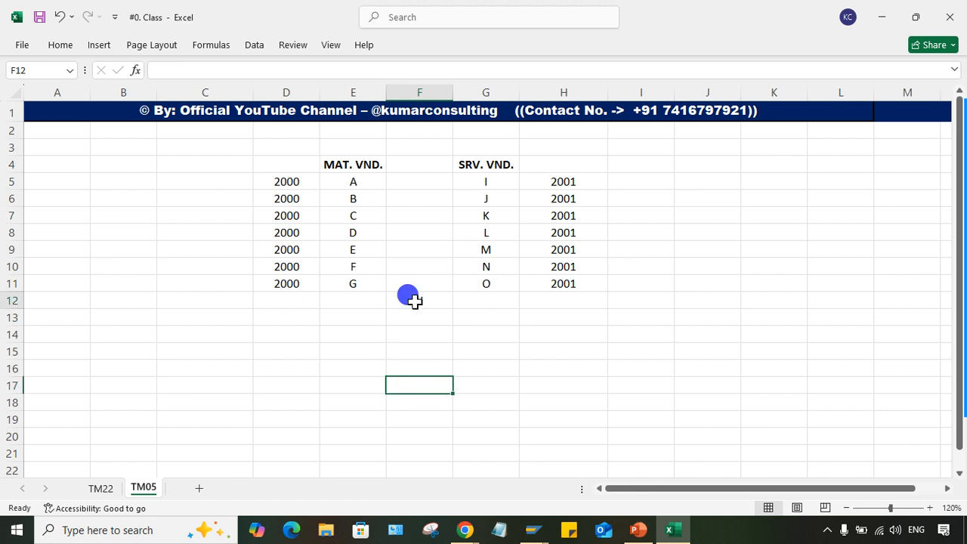
{"action": "left_click", "coordinate": [412, 300]}
{"action": "key", "text": "ctrl+b"}
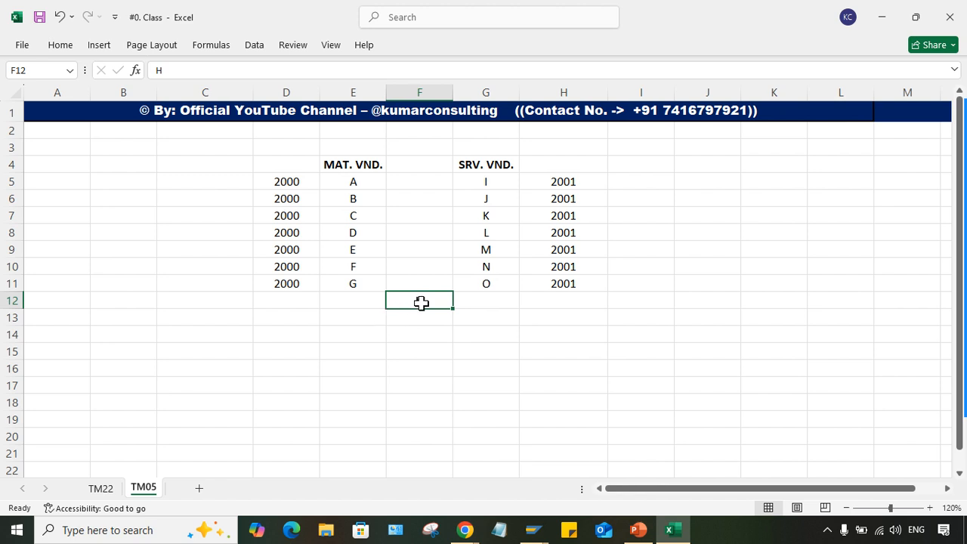
{"action": "left_click", "coordinate": [363, 299]}
{"action": "left_click", "coordinate": [406, 296]}
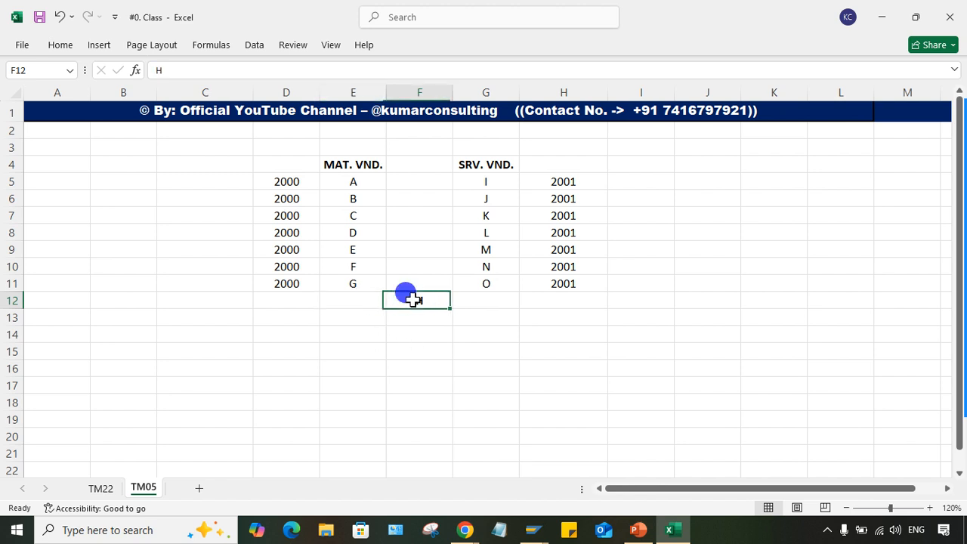
{"action": "left_click", "coordinate": [457, 299]}
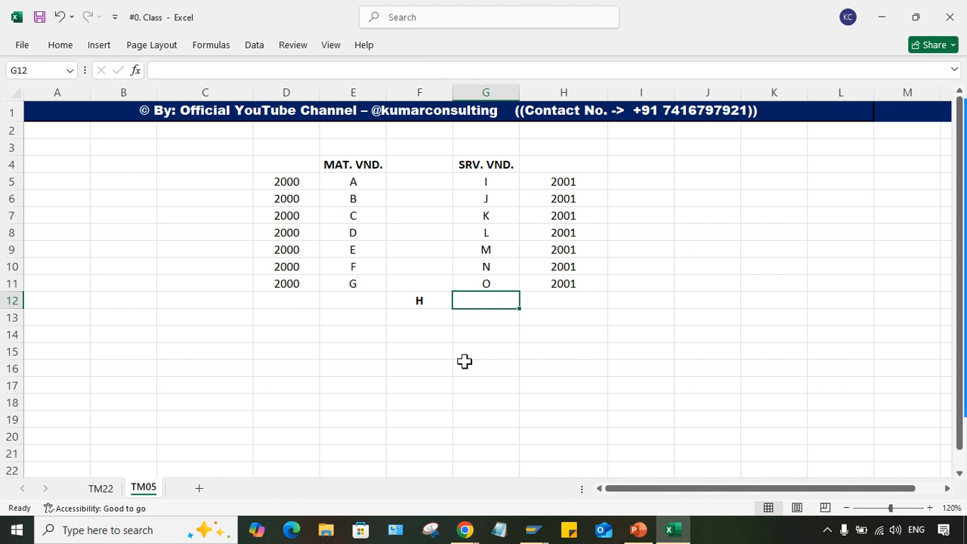
Step: Fill the code 2000 from D11 down into D12 for vendor H
{"action": "left_click", "coordinate": [415, 300]}
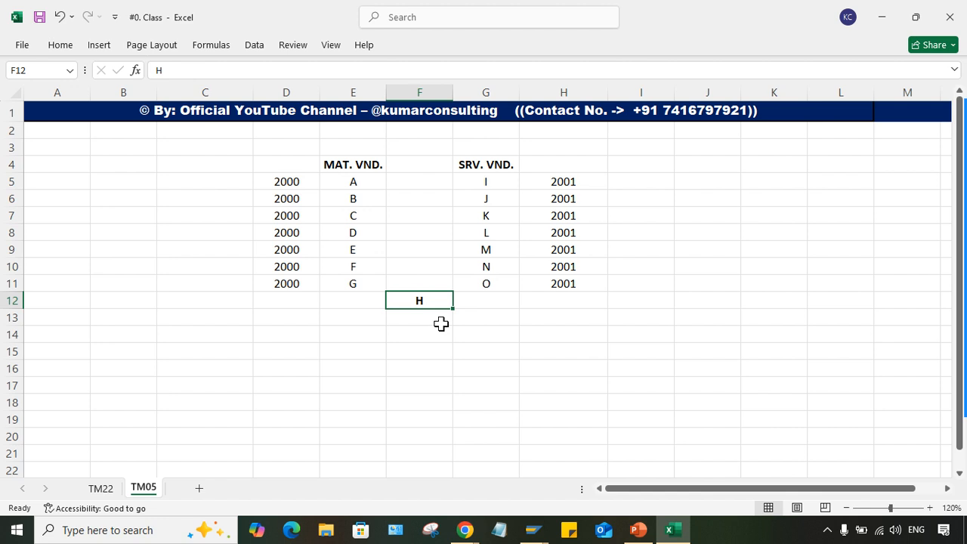
{"action": "left_click", "coordinate": [418, 300]}
{"action": "left_click", "coordinate": [410, 301]}
{"action": "left_click", "coordinate": [272, 265]}
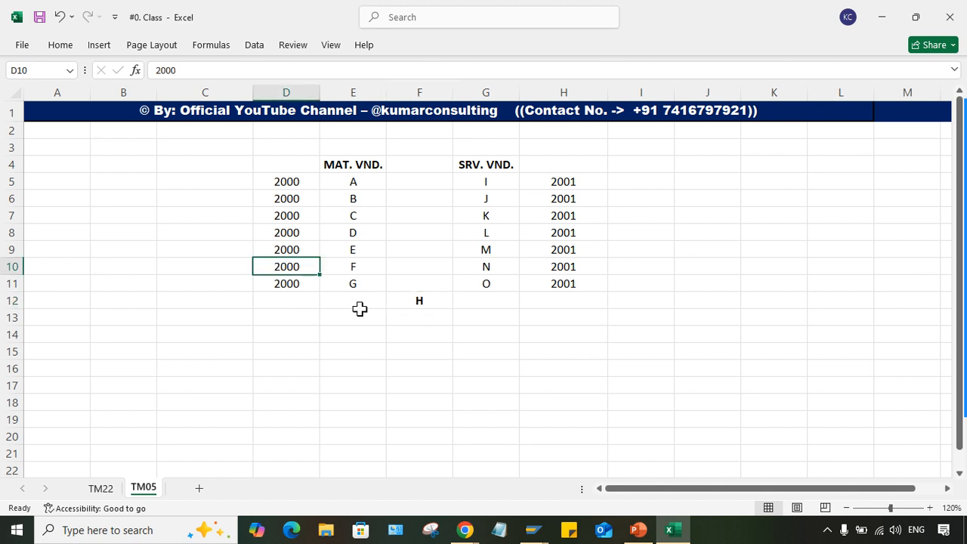
{"action": "left_click", "coordinate": [294, 288]}
{"action": "left_click", "coordinate": [298, 302]}
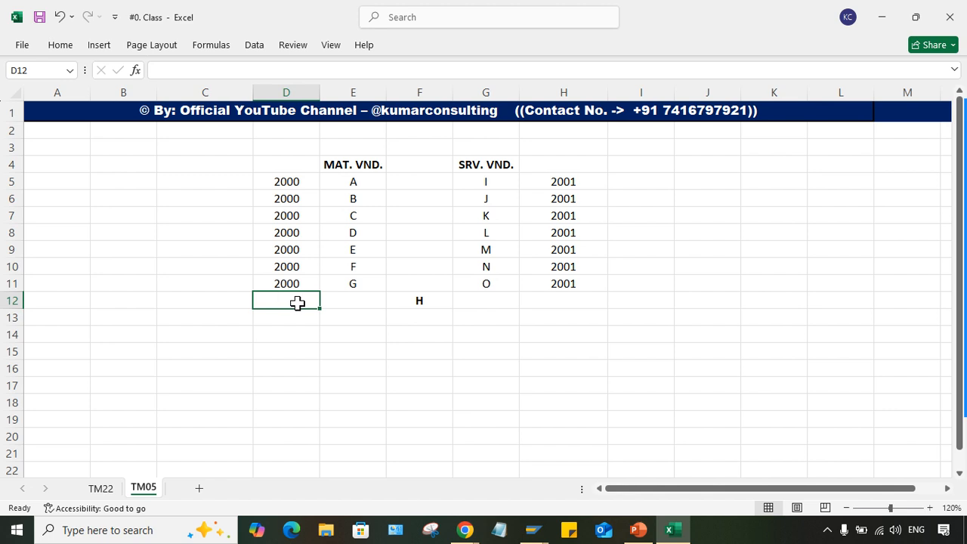
{"action": "key", "text": "ctrl+d"}
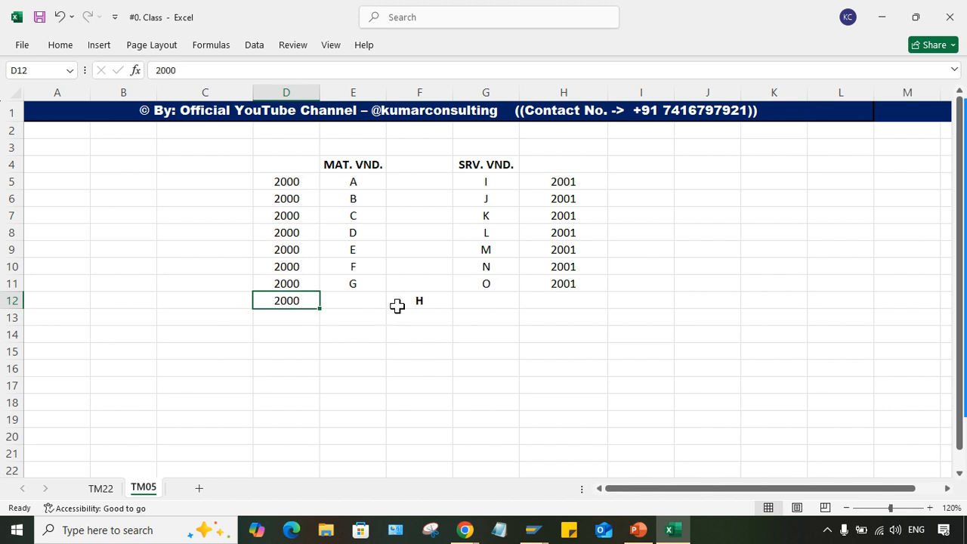
Step: Review vendor H in row 12 against the material code 2000 and the service code 2001
{"action": "left_click", "coordinate": [349, 295]}
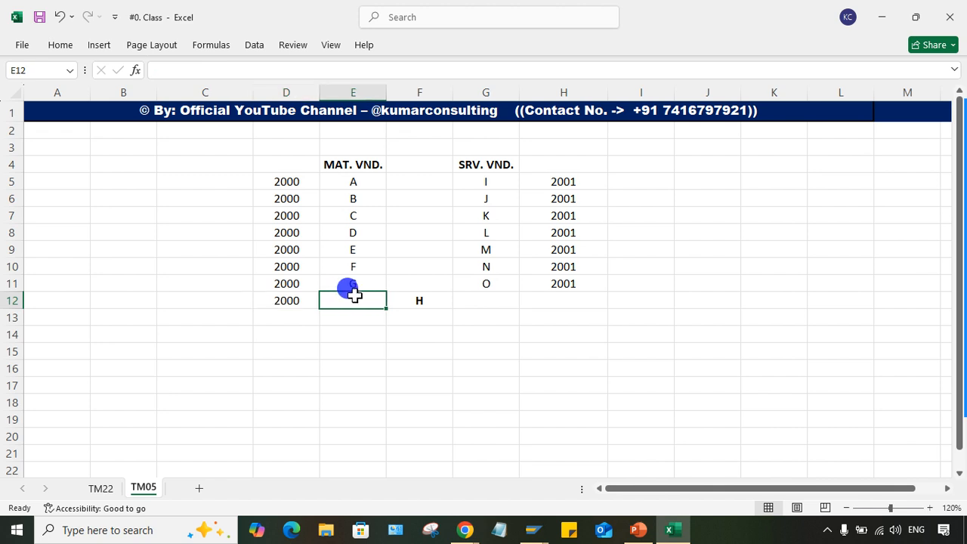
{"action": "left_click", "coordinate": [401, 301]}
{"action": "left_click", "coordinate": [287, 301]}
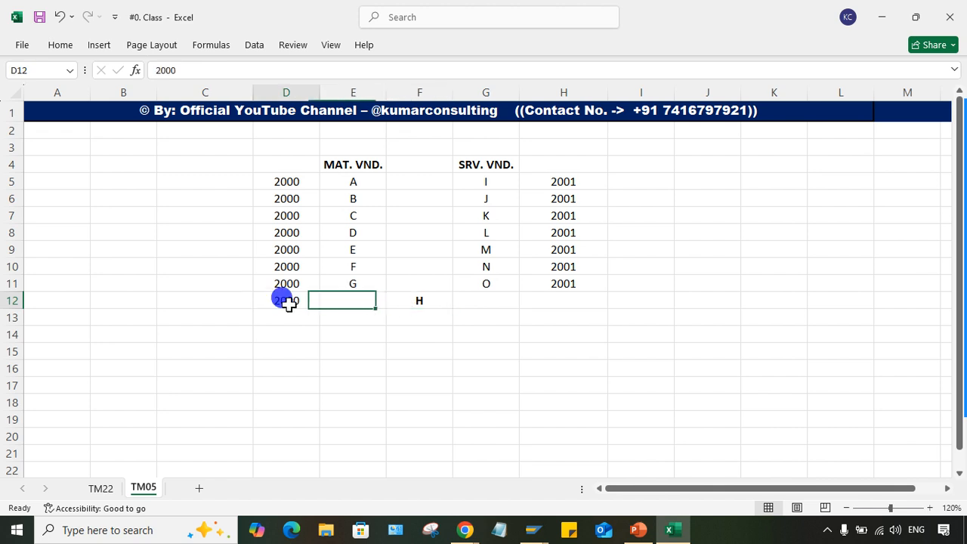
{"action": "left_click", "coordinate": [545, 297]}
{"action": "left_click", "coordinate": [425, 300]}
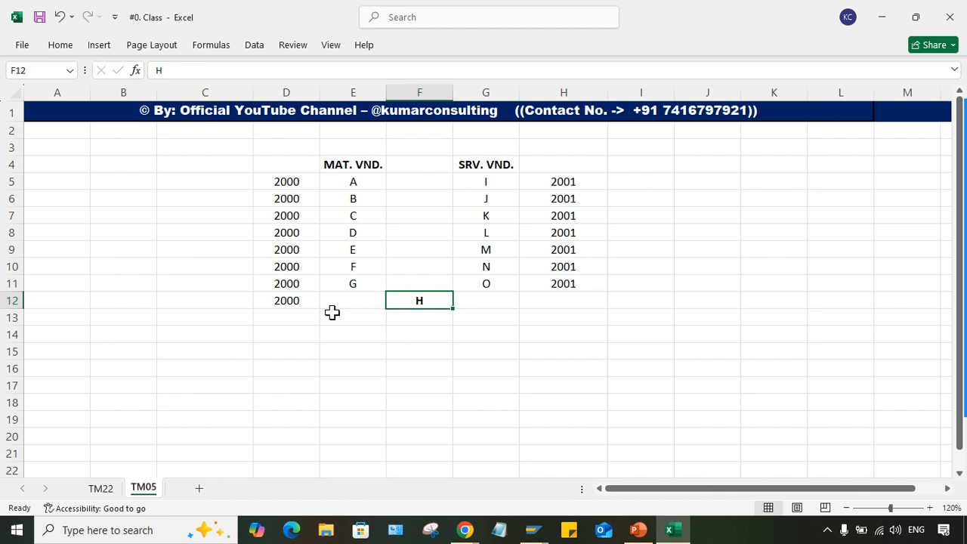
{"action": "left_click", "coordinate": [282, 303]}
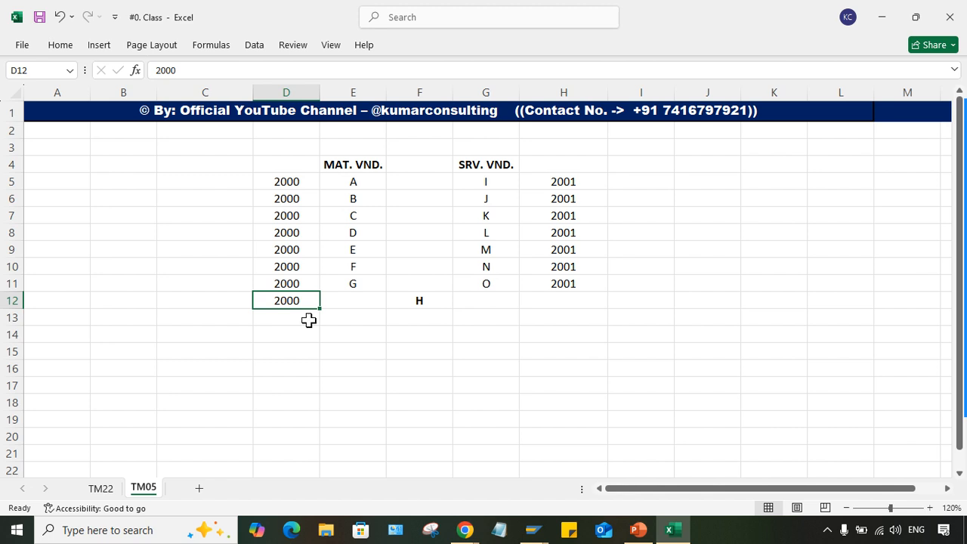
{"action": "left_click", "coordinate": [568, 282]}
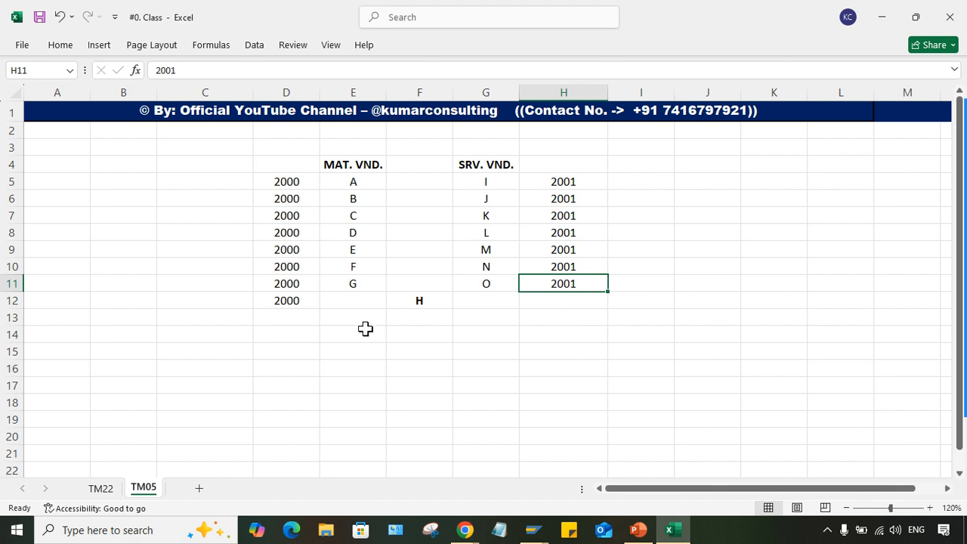
{"action": "left_click_drag", "start_coordinate": [368, 300], "coordinate": [513, 316]}
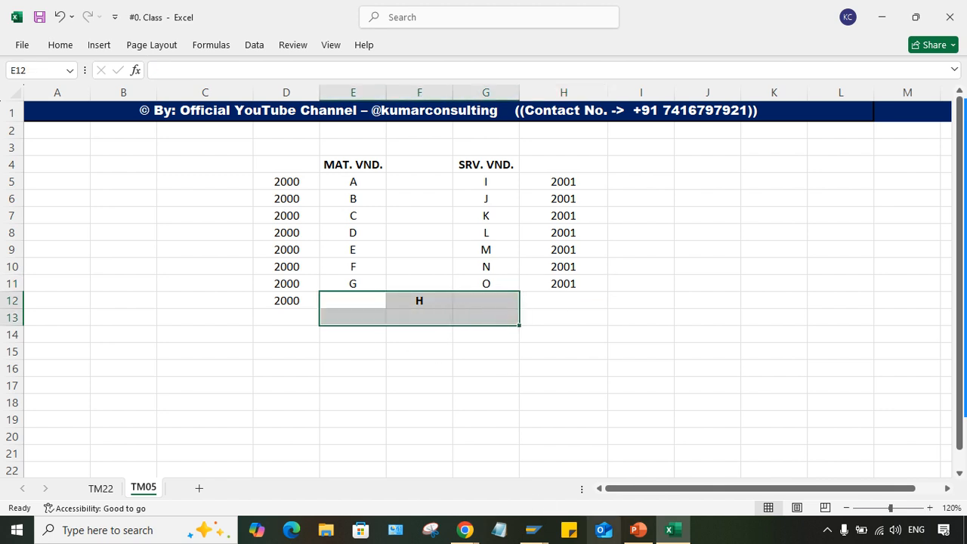
Step: Switch to the PowerPoint presentation "#18. Alternative Recon. Account"
{"action": "left_click", "coordinate": [639, 530]}
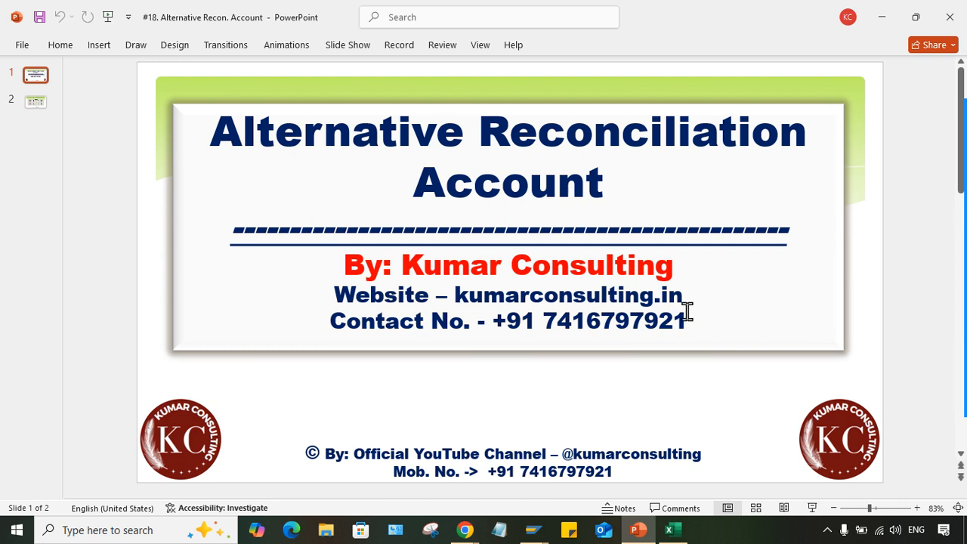
Step: Switch back to the Excel workbook and enter the service code 2001 in H12 for vendor H
{"action": "left_click", "coordinate": [669, 530]}
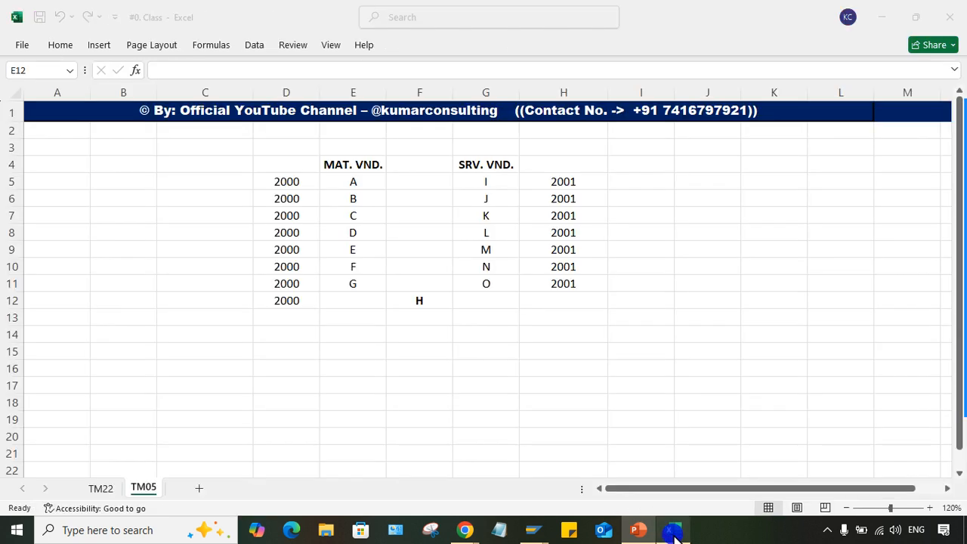
{"action": "left_click", "coordinate": [590, 331]}
{"action": "left_click", "coordinate": [278, 301]}
{"action": "left_click", "coordinate": [418, 297]}
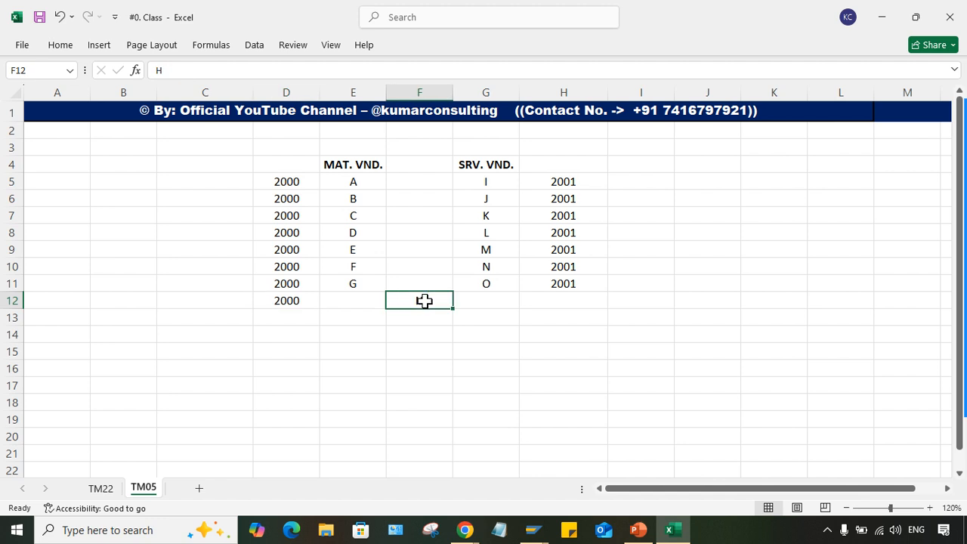
{"action": "left_click", "coordinate": [569, 283]}
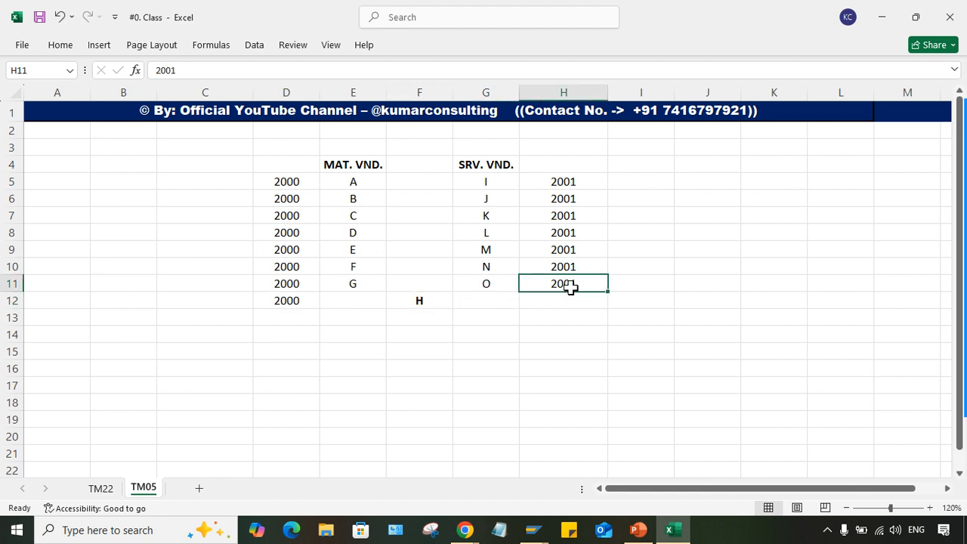
{"action": "left_click", "coordinate": [424, 300]}
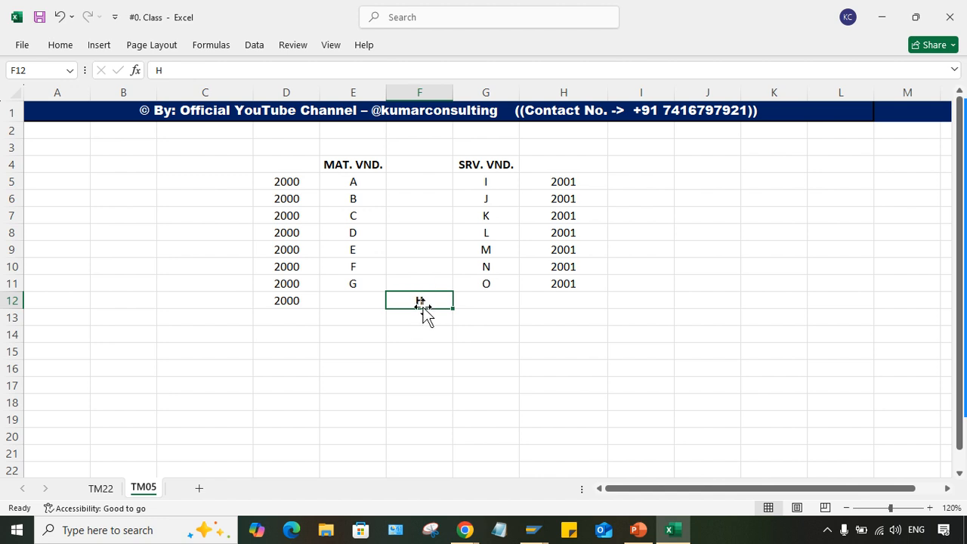
{"action": "left_click", "coordinate": [291, 303]}
{"action": "left_click", "coordinate": [531, 294]}
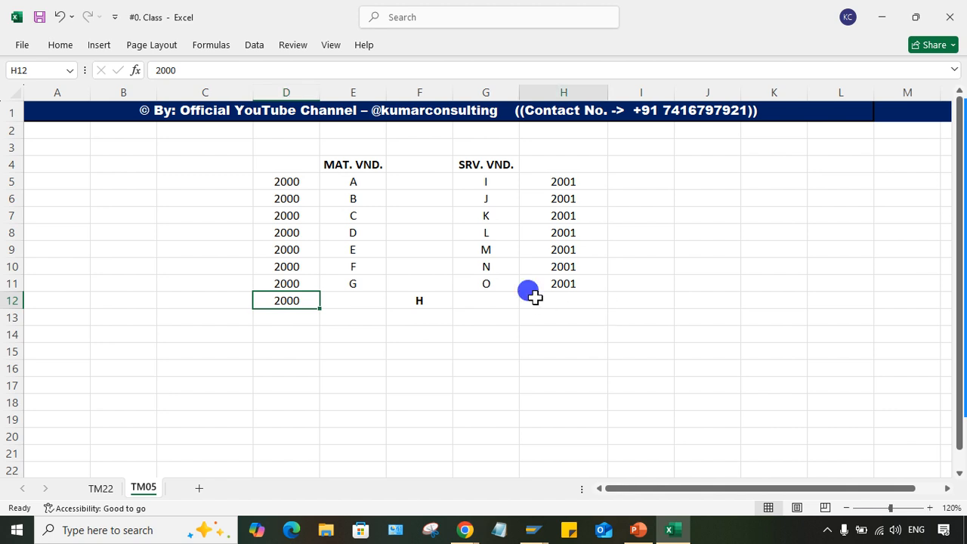
{"action": "type", "text": "2001"}
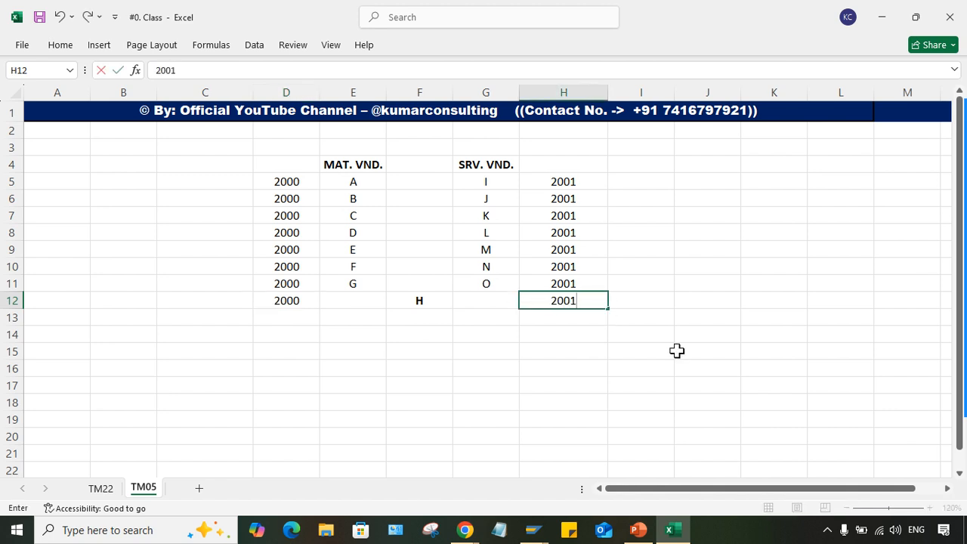
{"action": "key", "text": "Return"}
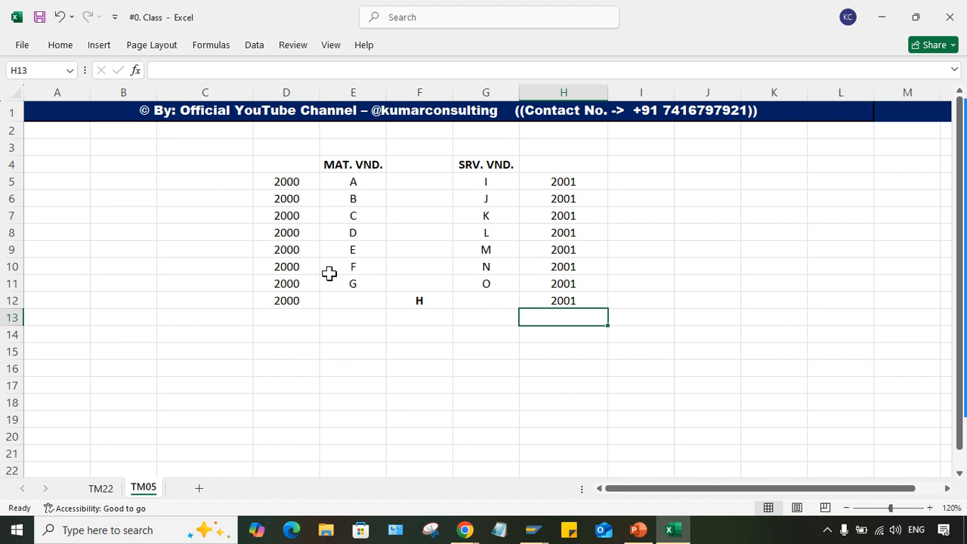
{"action": "left_click_drag", "start_coordinate": [288, 317], "coordinate": [538, 304]}
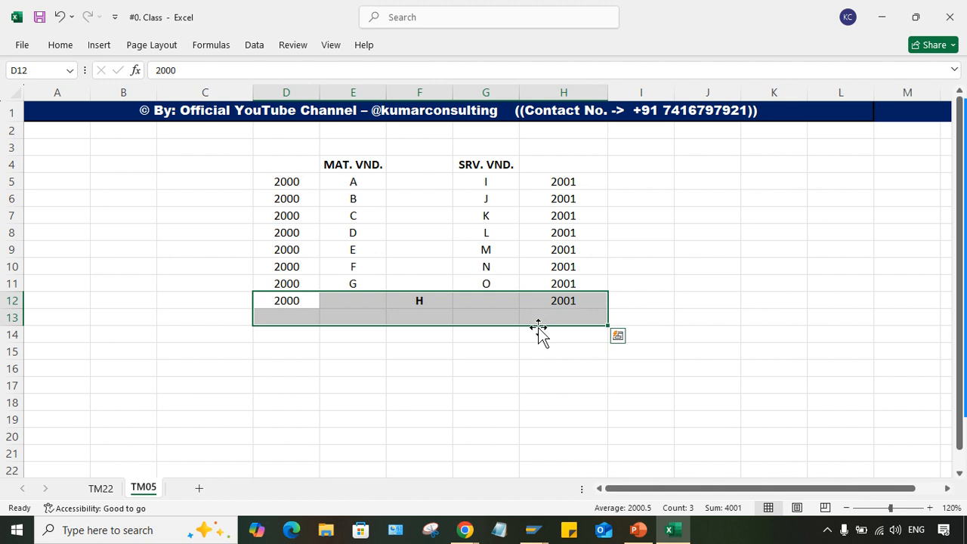
{"action": "left_click", "coordinate": [419, 368]}
Step: Switch to the PowerPoint presentation and show slide 2 with the vendor reconciliation table
{"action": "left_click", "coordinate": [639, 530]}
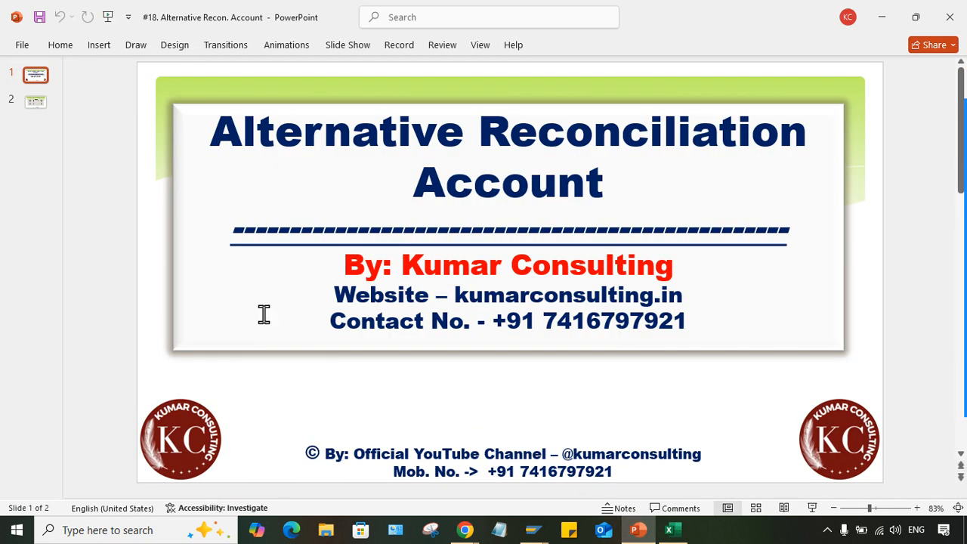
{"action": "left_click", "coordinate": [34, 105]}
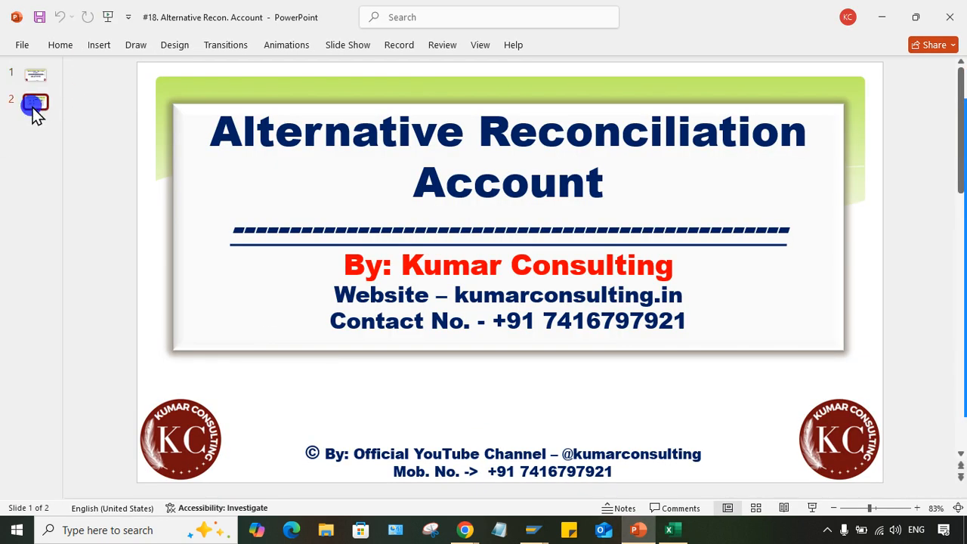
{"action": "left_click", "coordinate": [33, 106]}
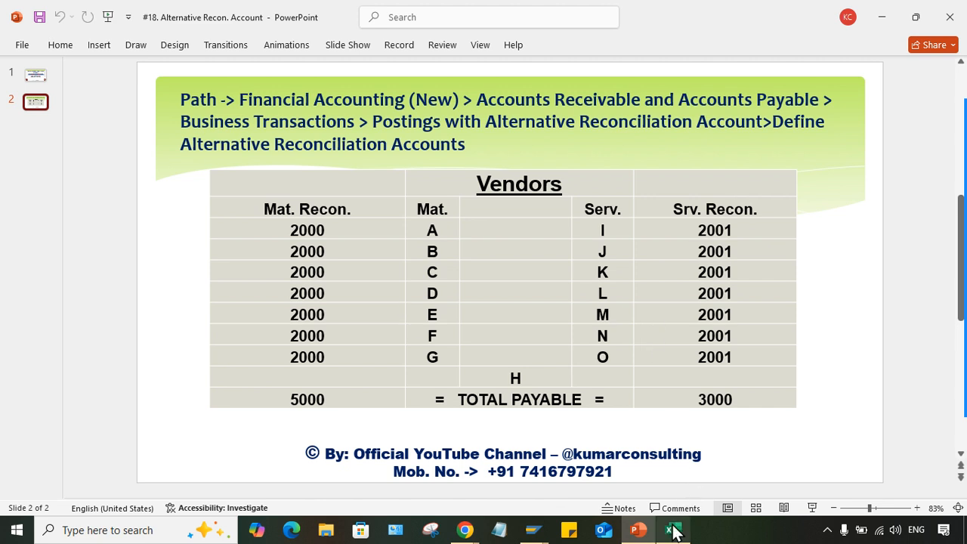
Step: Switch back to Excel and examine vendor H in row 12 against its two reconciliation codes, 2000 and 2001
{"action": "mouse_move", "coordinate": [672, 529]}
{"action": "left_click", "coordinate": [679, 471]}
{"action": "left_click", "coordinate": [421, 300]}
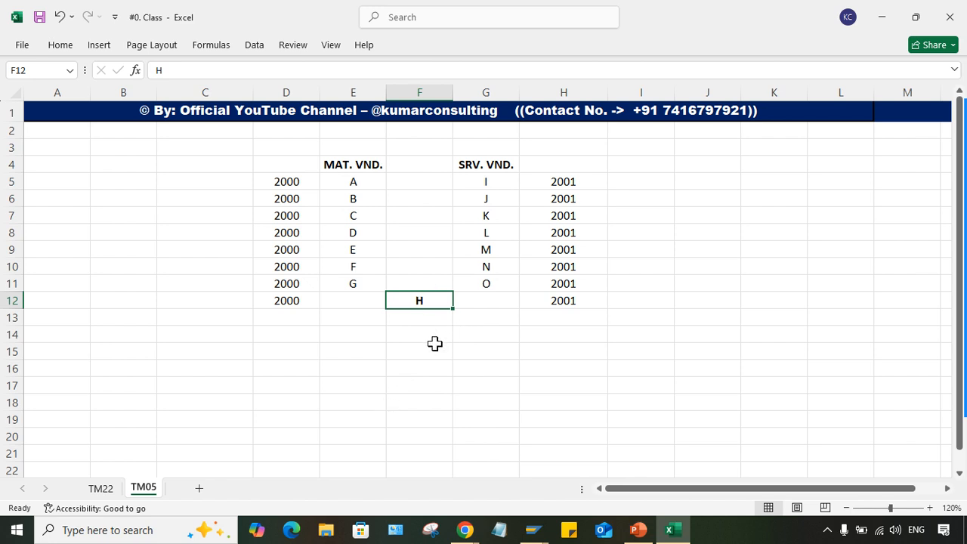
{"action": "left_click", "coordinate": [438, 300]}
{"action": "left_click", "coordinate": [434, 297]}
{"action": "left_click", "coordinate": [574, 299]}
{"action": "left_click", "coordinate": [294, 301]}
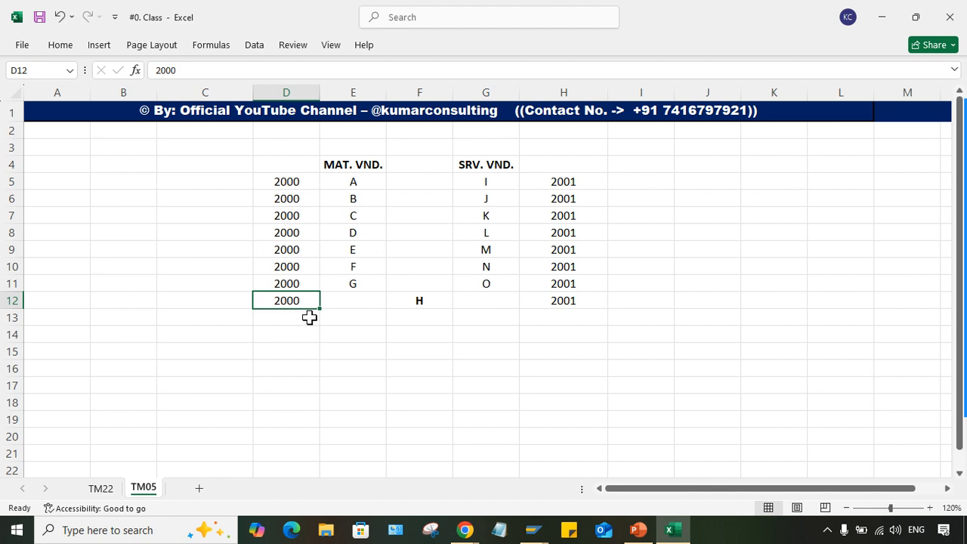
{"action": "left_click", "coordinate": [412, 300]}
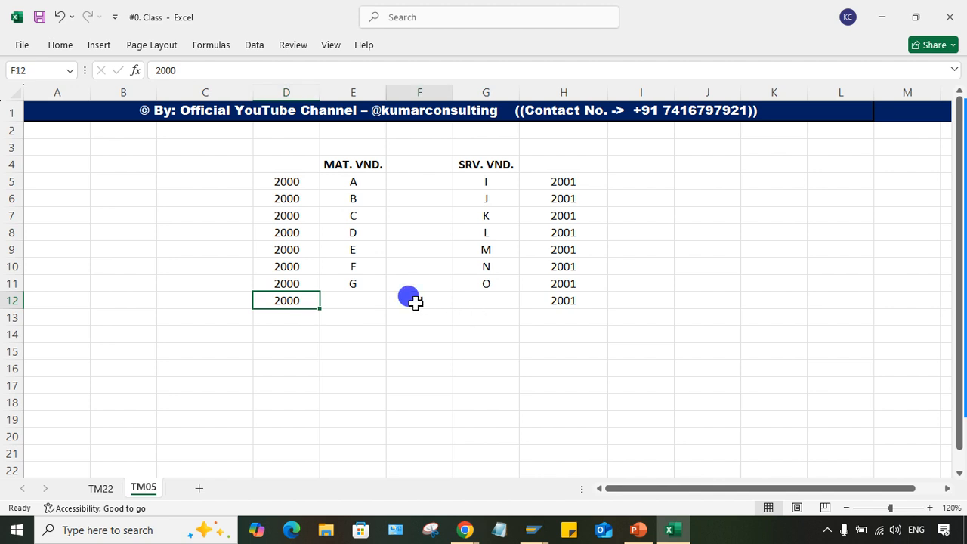
{"action": "left_click", "coordinate": [292, 302]}
{"action": "left_click", "coordinate": [561, 301]}
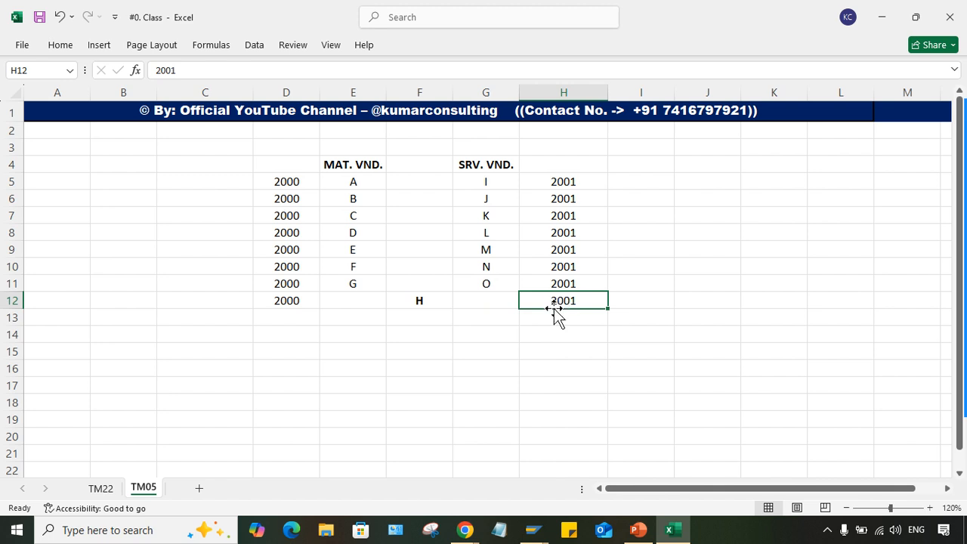
Step: Enter 80% in F13, directly below vendor H
{"action": "left_click", "coordinate": [425, 319]}
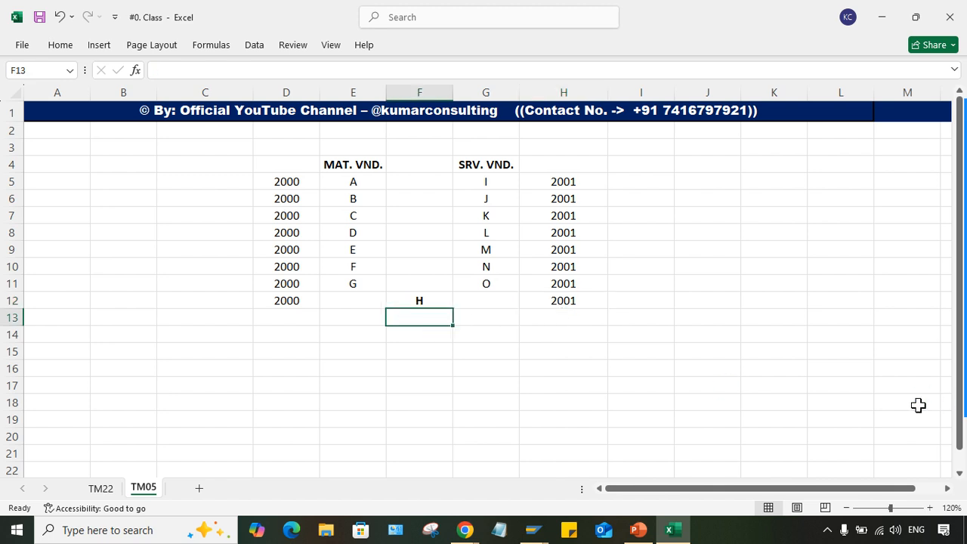
{"action": "type", "text": "50"}
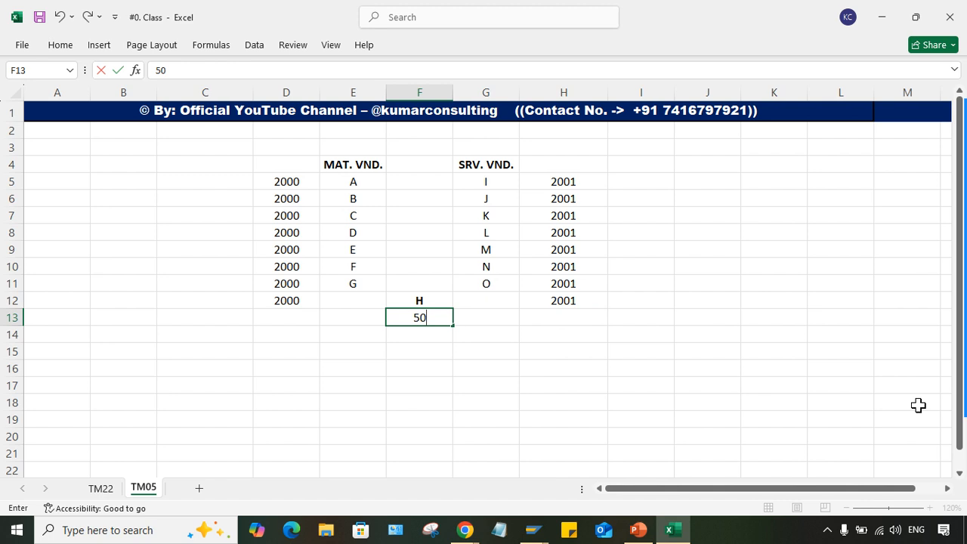
{"action": "key", "text": "BackSpace"}
{"action": "key", "text": "BackSpace"}
{"action": "type", "text": "80%"}
{"action": "key", "text": "Return"}
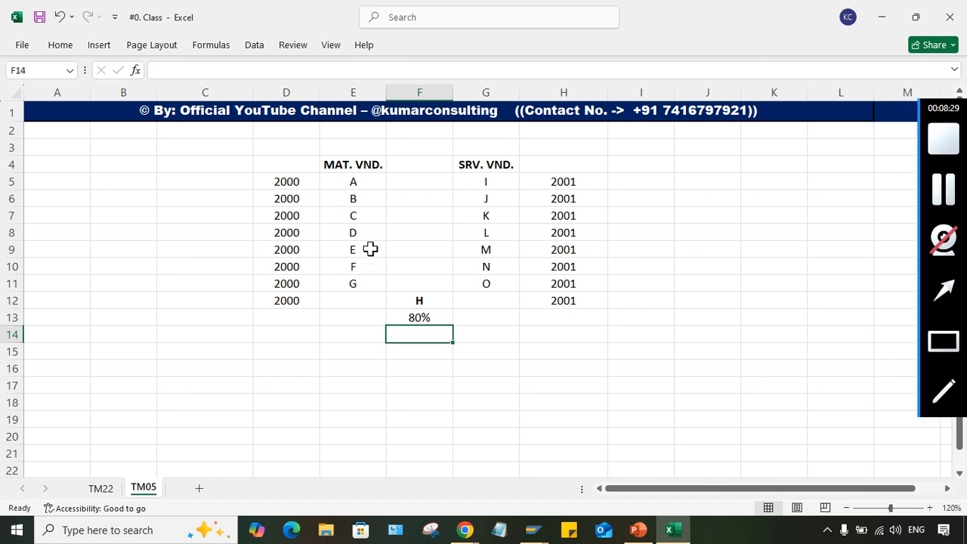
{"action": "left_click", "coordinate": [390, 280]}
{"action": "left_click", "coordinate": [410, 320]}
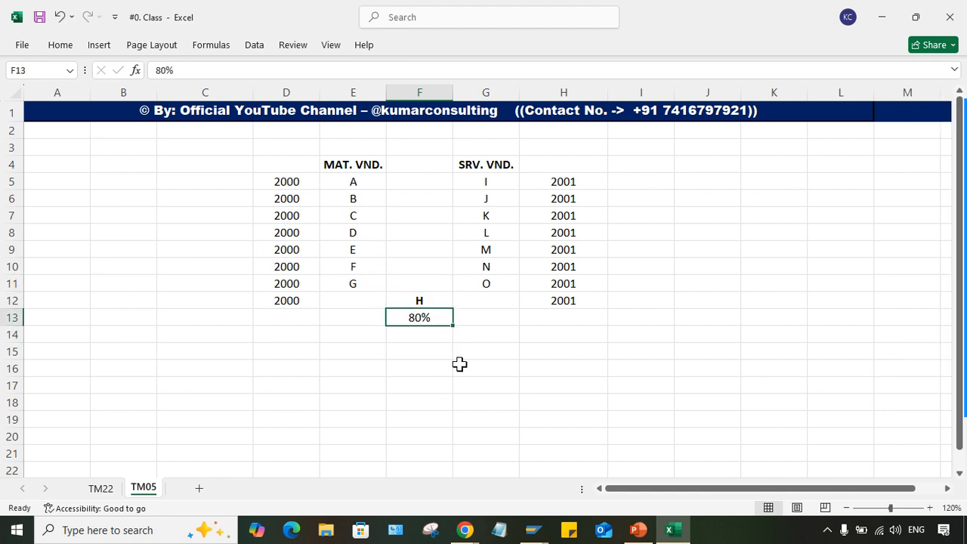
Step: Compare vendor H and its 80% share with the material code in D12 and the service code in H12
{"action": "left_click", "coordinate": [285, 302]}
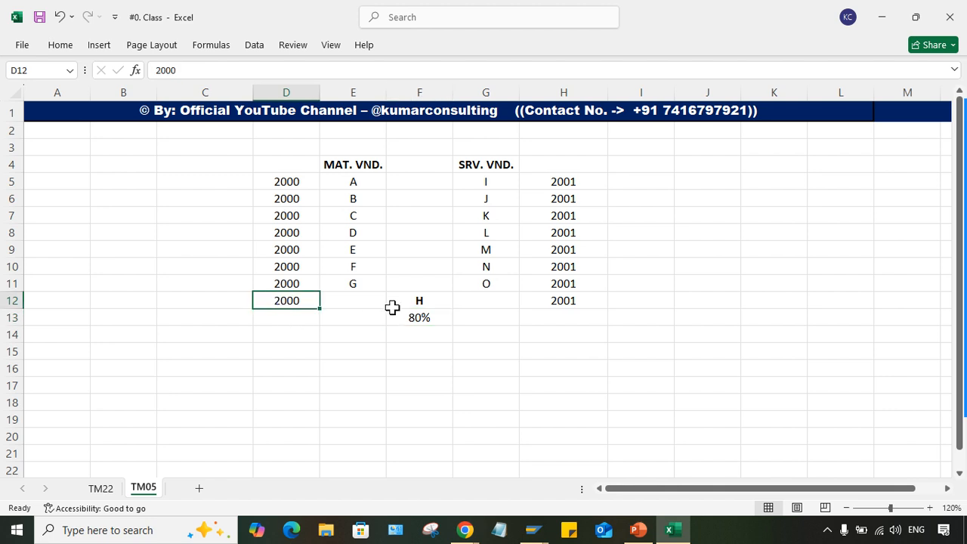
{"action": "left_click", "coordinate": [420, 300]}
{"action": "left_click", "coordinate": [269, 300]}
{"action": "left_click", "coordinate": [404, 299]}
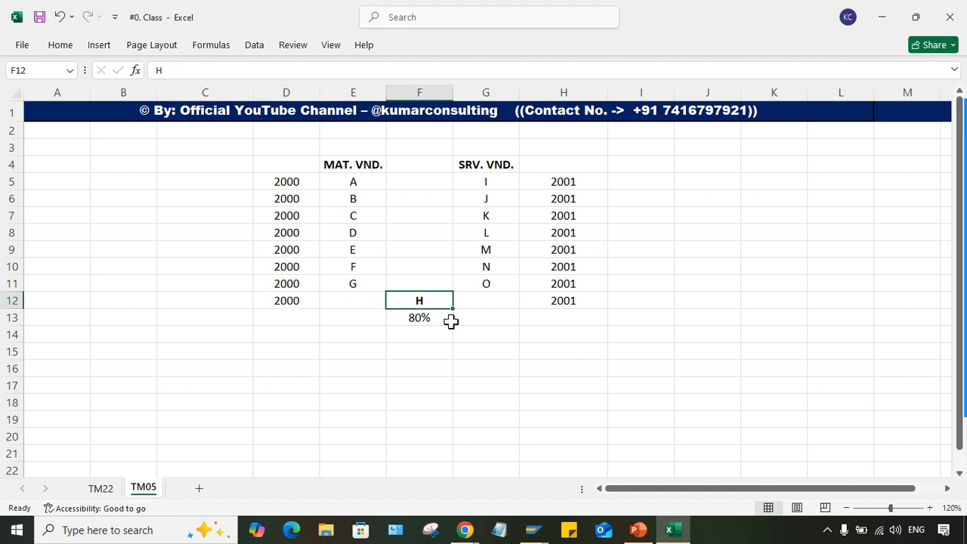
{"action": "left_click", "coordinate": [545, 301]}
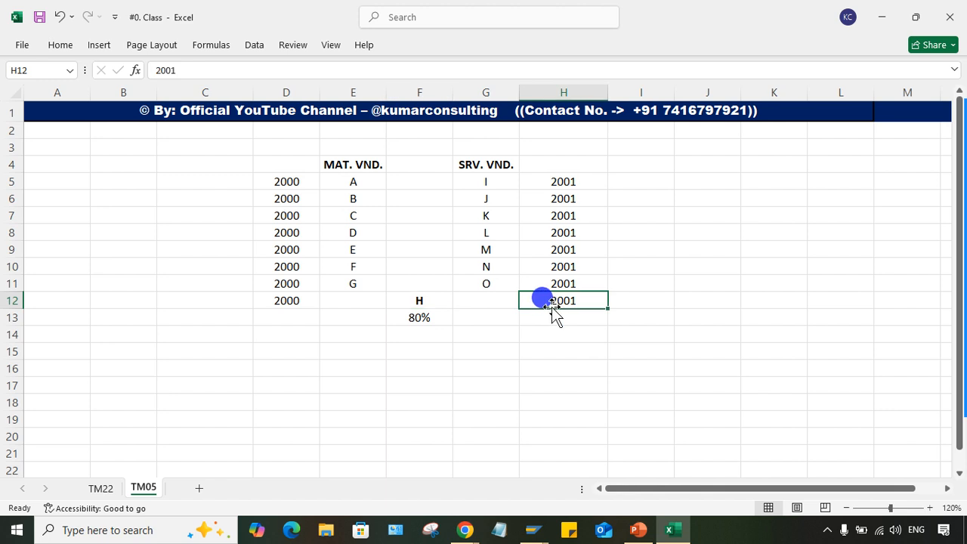
{"action": "left_click", "coordinate": [411, 300]}
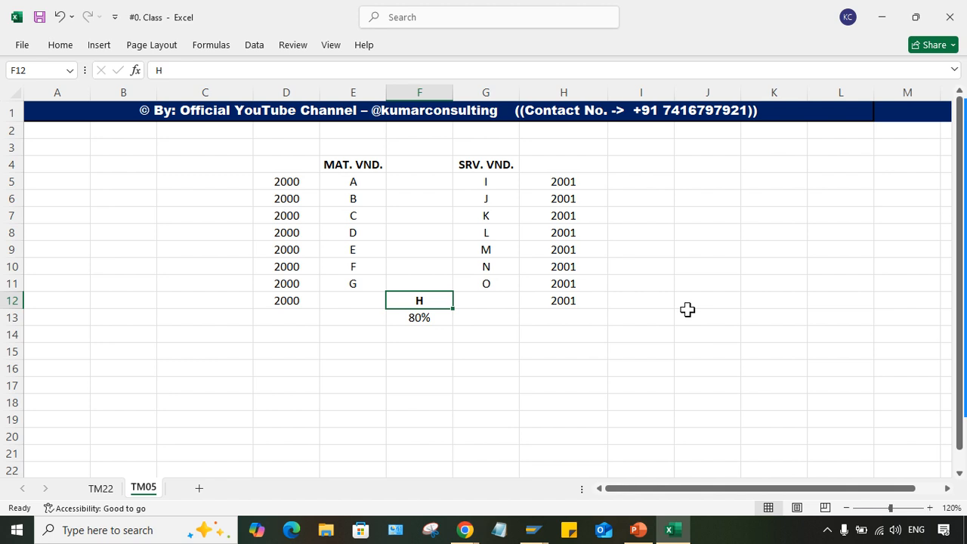
{"action": "left_click", "coordinate": [261, 301]}
{"action": "left_click", "coordinate": [560, 300]}
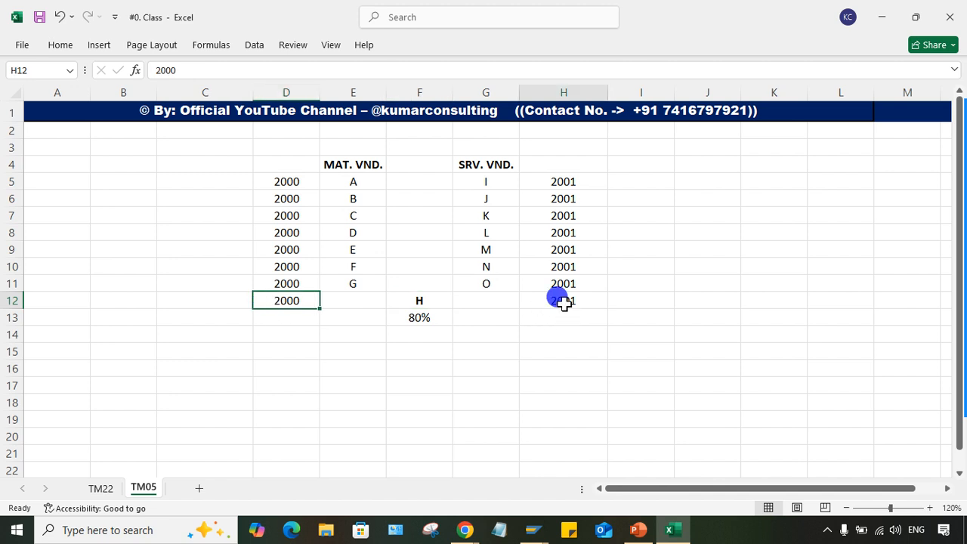
{"action": "left_click", "coordinate": [297, 300]}
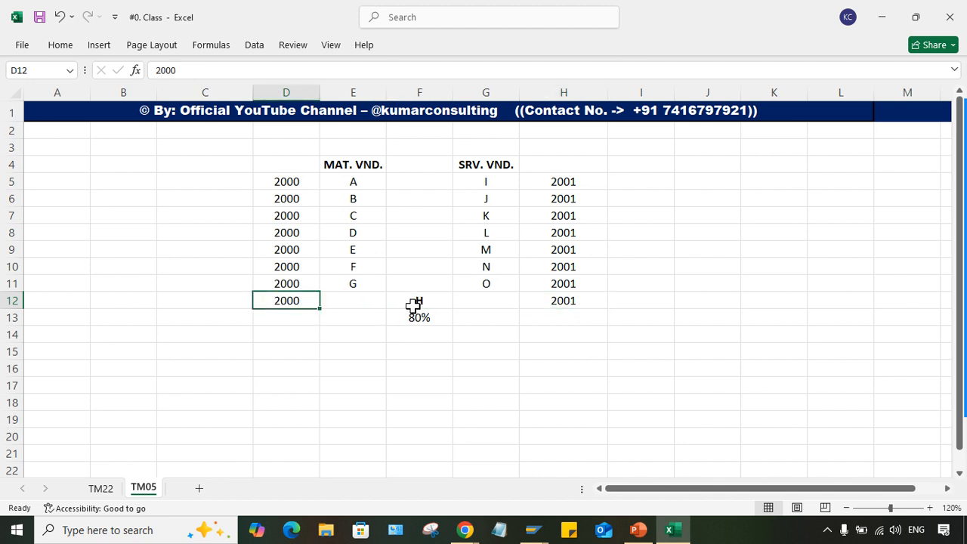
{"action": "left_click", "coordinate": [414, 302]}
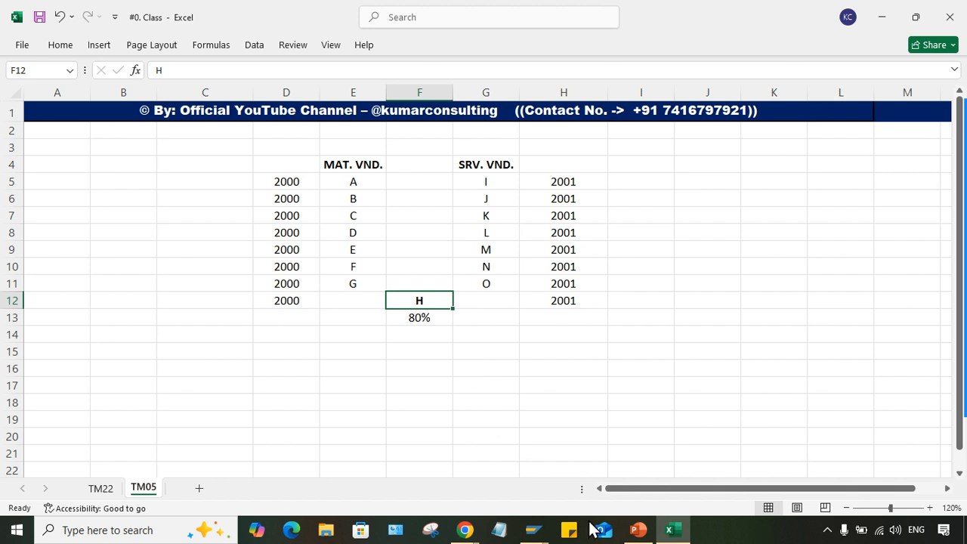
Step: Switch to the SAP Easy Access session and start transaction BP to maintain business partners
{"action": "left_click", "coordinate": [533, 535]}
{"action": "left_click", "coordinate": [624, 502]}
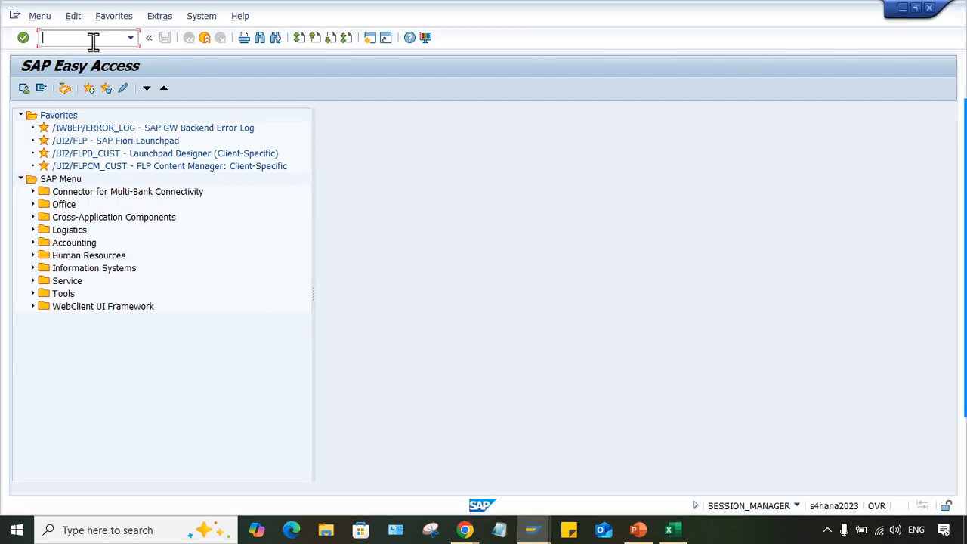
{"action": "type", "text": "B"}
{"action": "type", "text": "BP"}
{"action": "key", "text": "Return"}
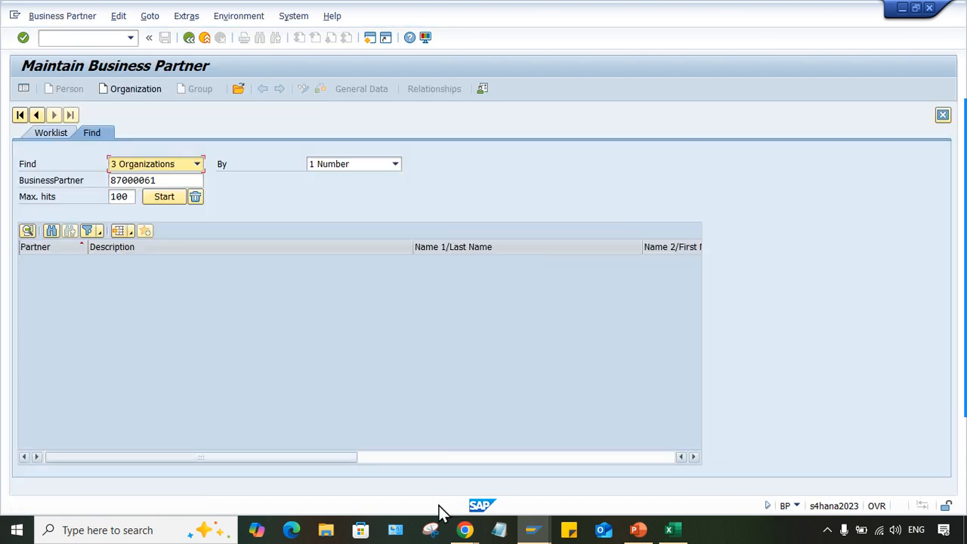
Step: Switch to the Google Meet call in Chrome and look through the list of meeting contributors
{"action": "left_click", "coordinate": [466, 531]}
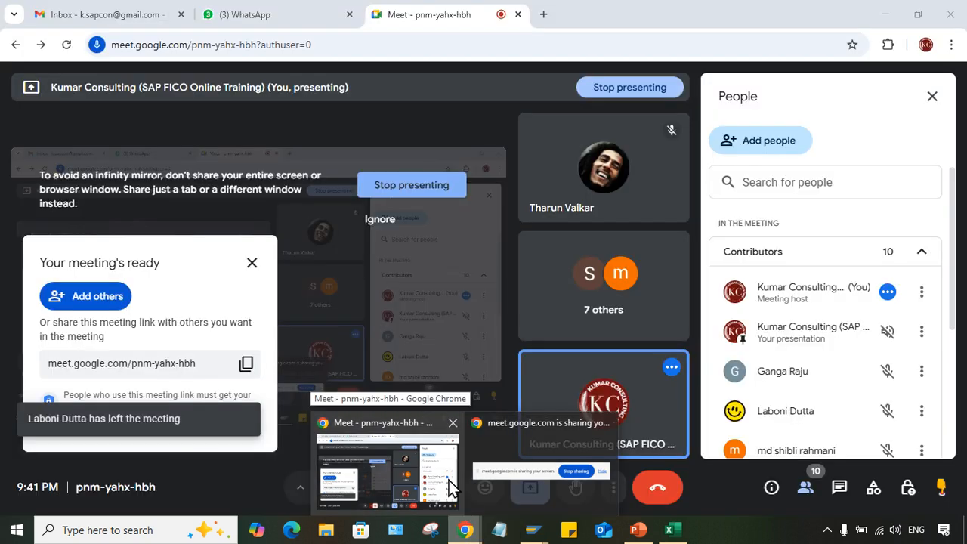
{"action": "left_click", "coordinate": [449, 479]}
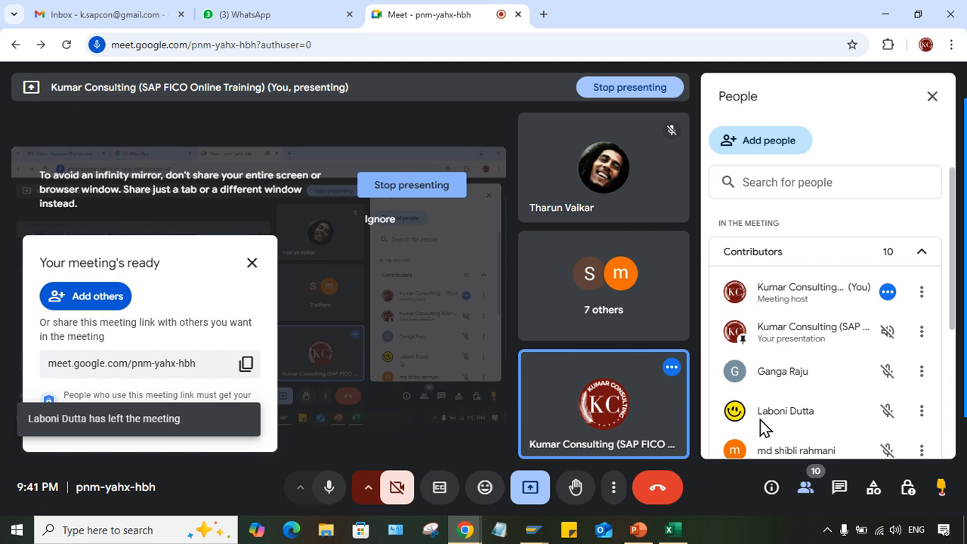
{"action": "scroll", "coordinate": [779, 416], "scroll_direction": "down", "scroll_amount": 2}
{"action": "scroll", "coordinate": [779, 416], "scroll_direction": "down", "scroll_amount": 1}
{"action": "scroll", "coordinate": [778, 417], "scroll_direction": "up", "scroll_amount": 5}
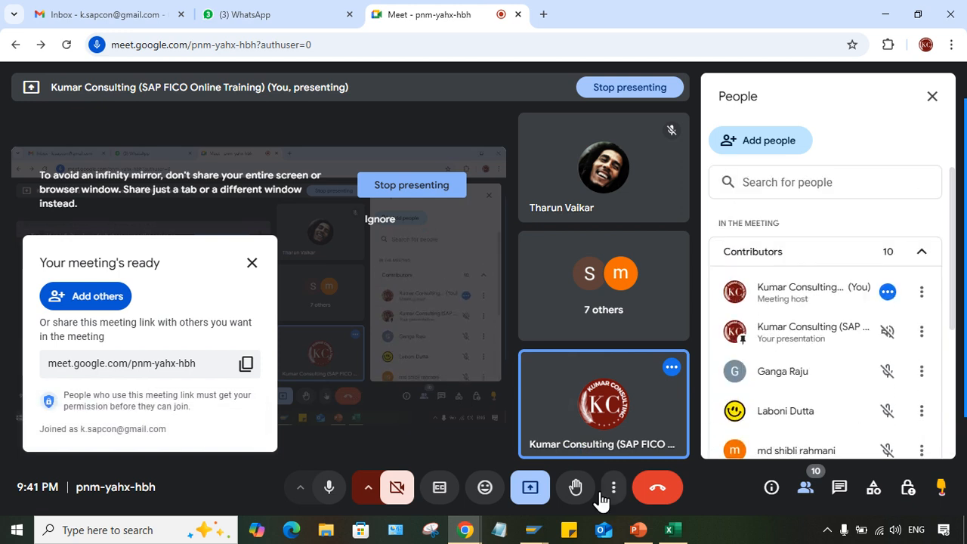
Step: Return to SAP business partner maintenance, run the organization search by the prefilled number, and open ABC LTD
{"action": "left_click", "coordinate": [639, 533]}
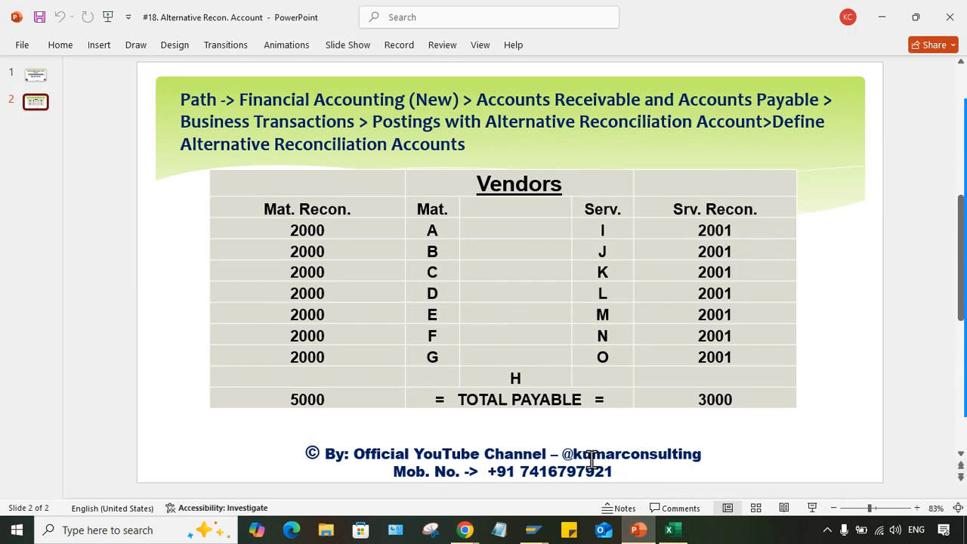
{"action": "mouse_move", "coordinate": [533, 529]}
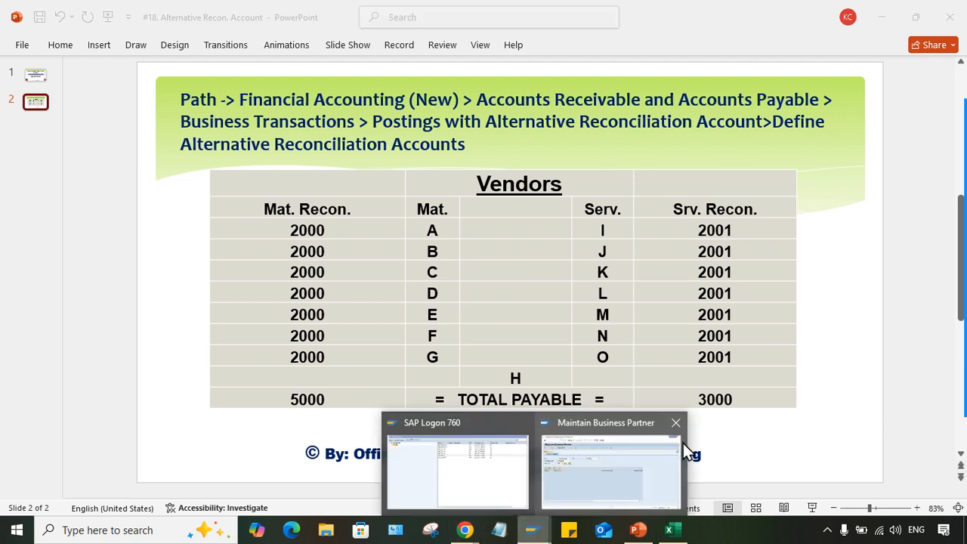
{"action": "left_click", "coordinate": [557, 455]}
{"action": "left_click", "coordinate": [158, 198]}
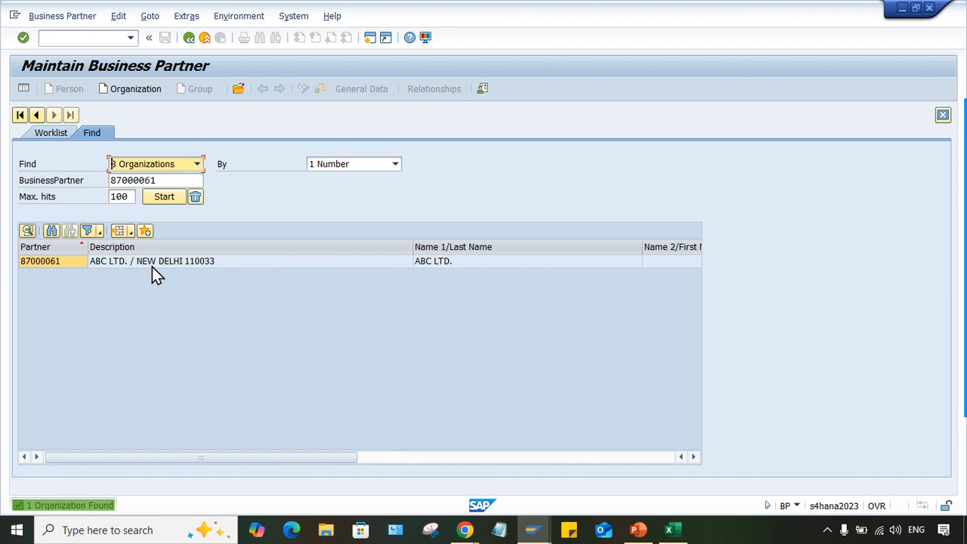
{"action": "double_click", "coordinate": [152, 265]}
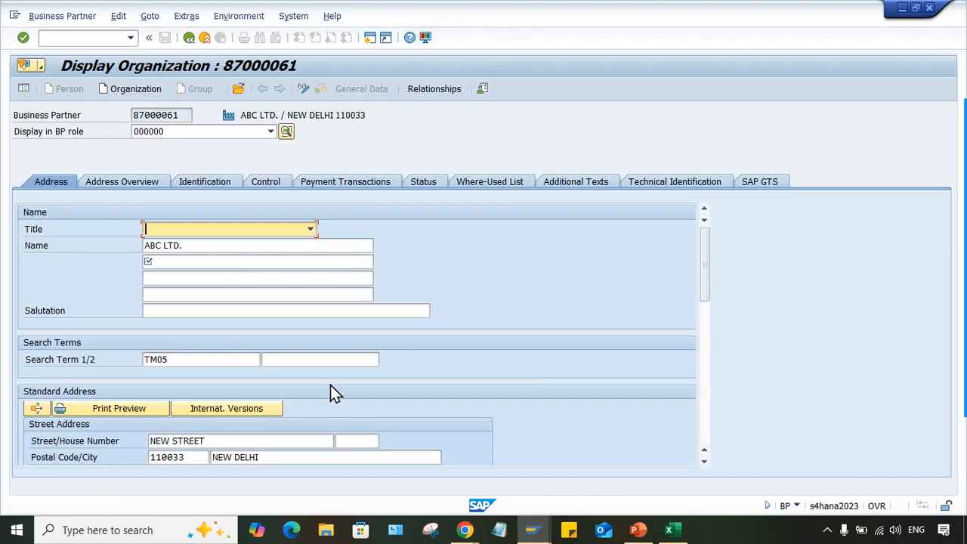
Step: Enter a period in the second name line of ABC LTD. and review the partner's address data
{"action": "left_click", "coordinate": [301, 247]}
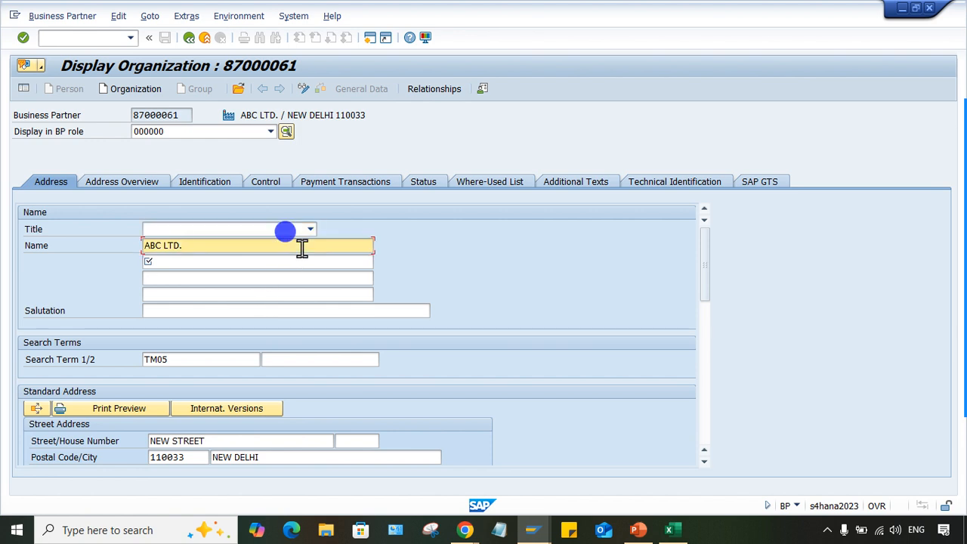
{"action": "left_click", "coordinate": [214, 261]}
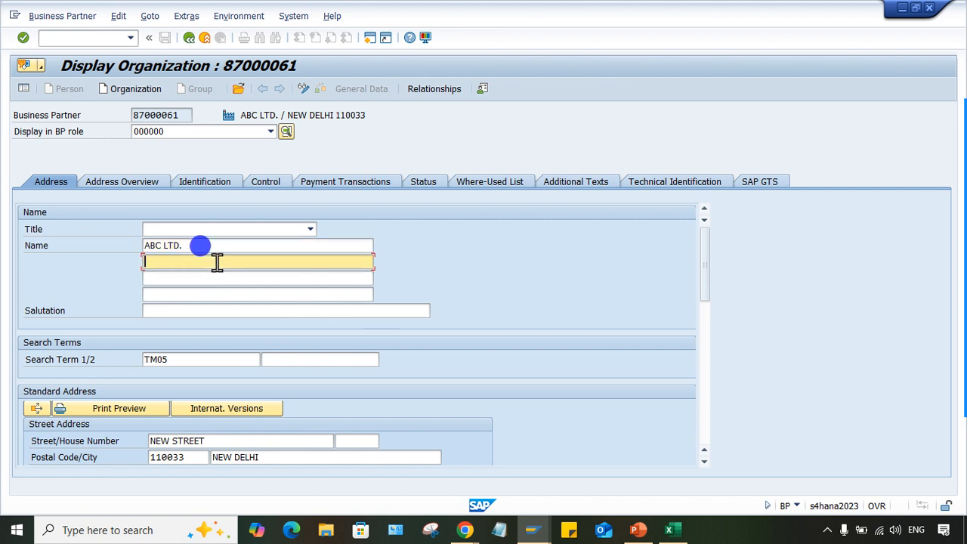
{"action": "left_click", "coordinate": [342, 290]}
{"action": "left_click", "coordinate": [342, 280]}
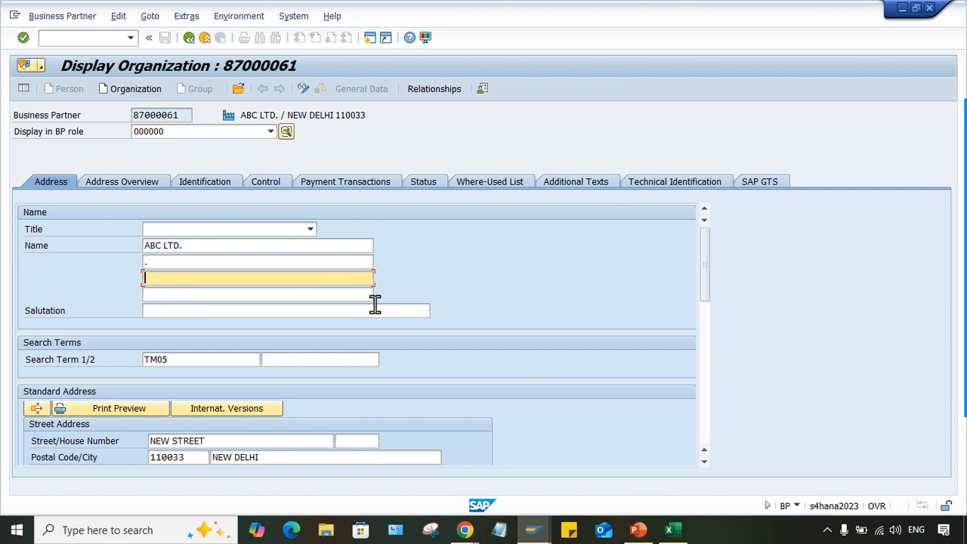
{"action": "scroll", "coordinate": [374, 304], "scroll_direction": "down", "scroll_amount": 3}
{"action": "scroll", "coordinate": [375, 305], "scroll_direction": "up", "scroll_amount": 3}
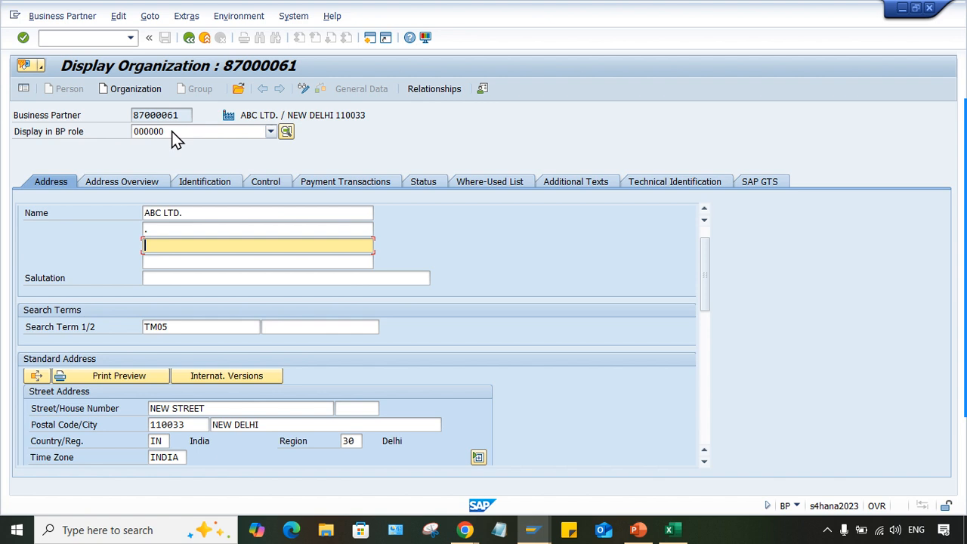
{"action": "left_click", "coordinate": [150, 229]}
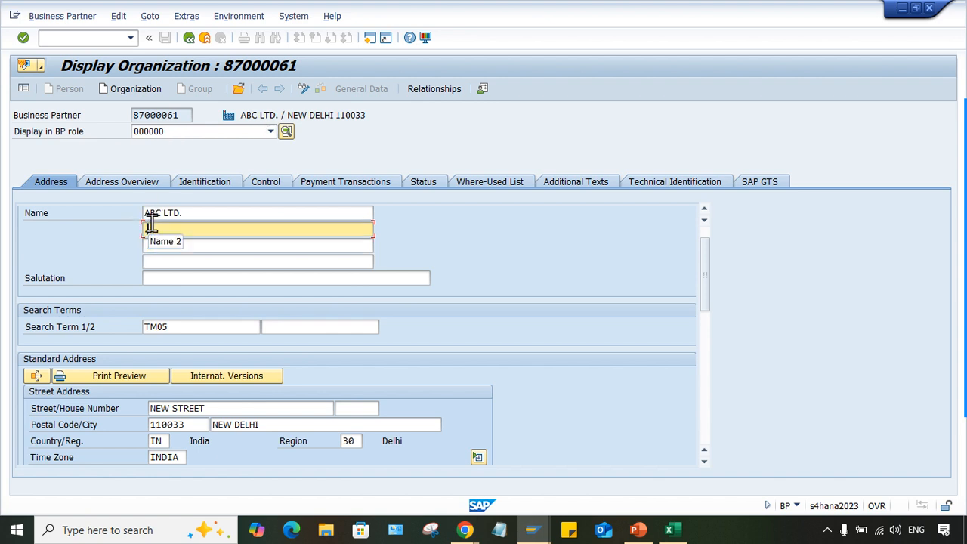
Step: Try to switch the displayed BP role to DD1210, declining to continue without saving
{"action": "left_click", "coordinate": [162, 137]}
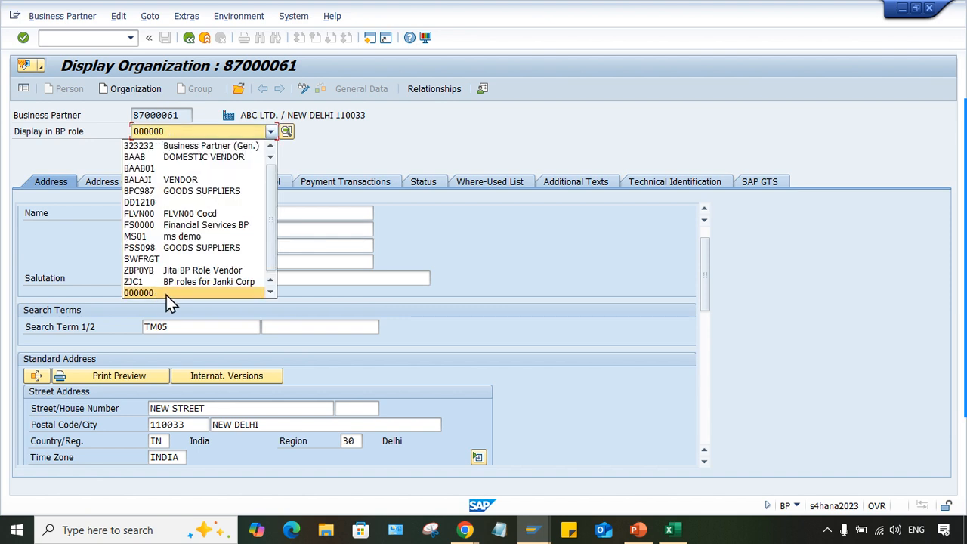
{"action": "scroll", "coordinate": [169, 295], "scroll_direction": "up", "scroll_amount": 1}
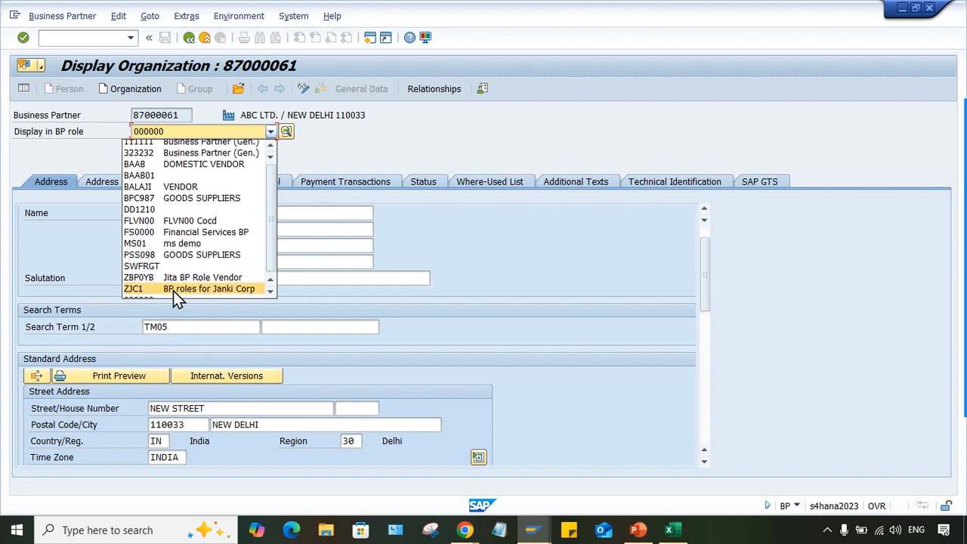
{"action": "scroll", "coordinate": [173, 294], "scroll_direction": "down", "scroll_amount": 1}
{"action": "scroll", "coordinate": [173, 290], "scroll_direction": "up", "scroll_amount": 1}
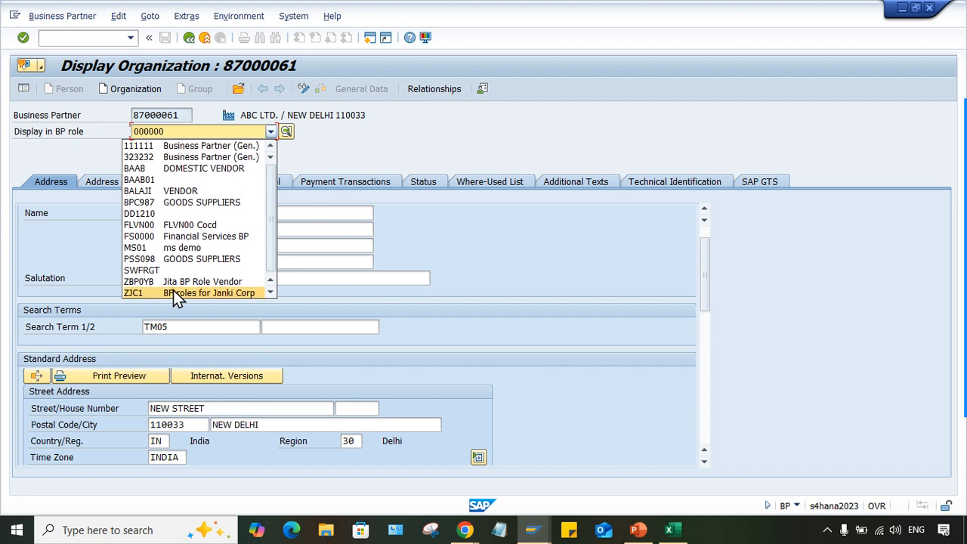
{"action": "left_click", "coordinate": [173, 217]}
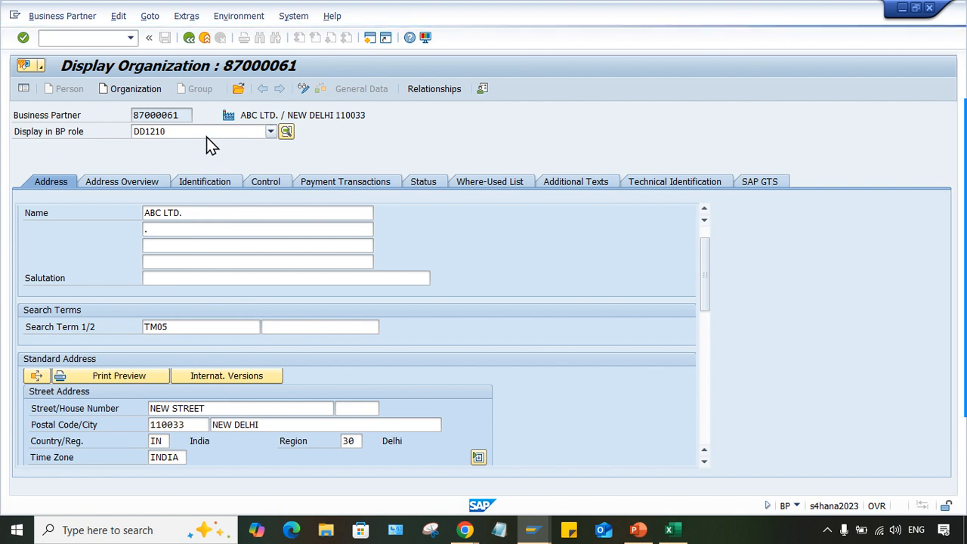
{"action": "left_click", "coordinate": [446, 399]}
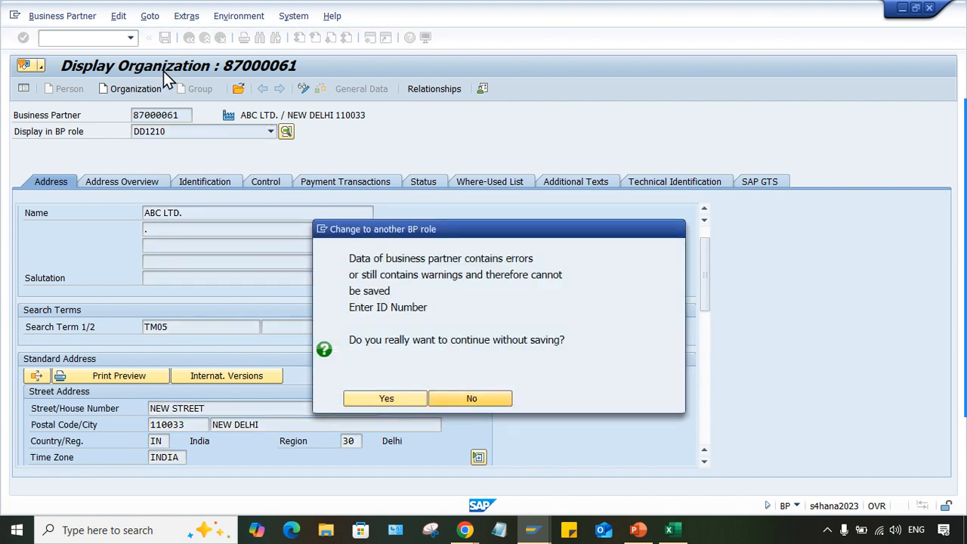
Step: Display ABC LTD. in the BP role FLVN00 Cocd, continuing without saving the partner data
{"action": "left_click", "coordinate": [186, 137]}
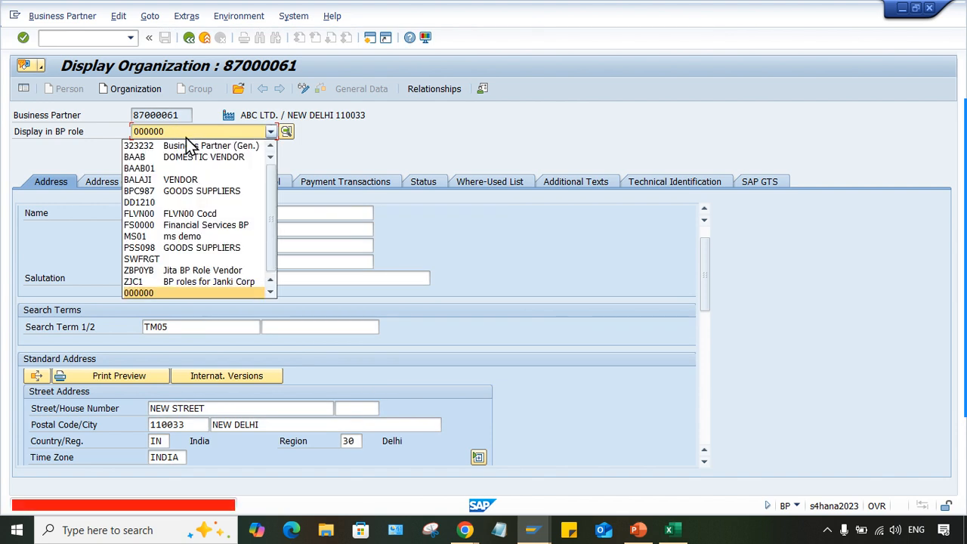
{"action": "left_click", "coordinate": [186, 214]}
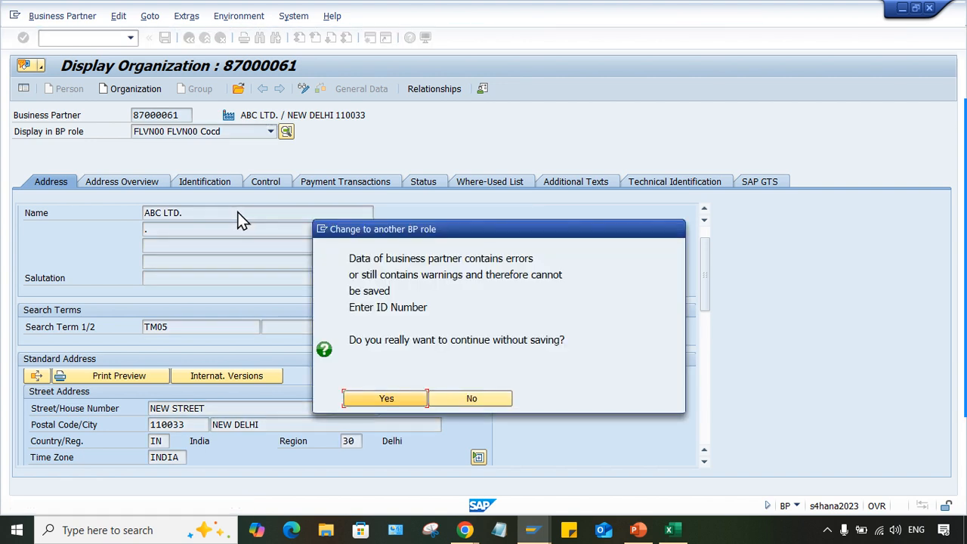
{"action": "left_click", "coordinate": [380, 400]}
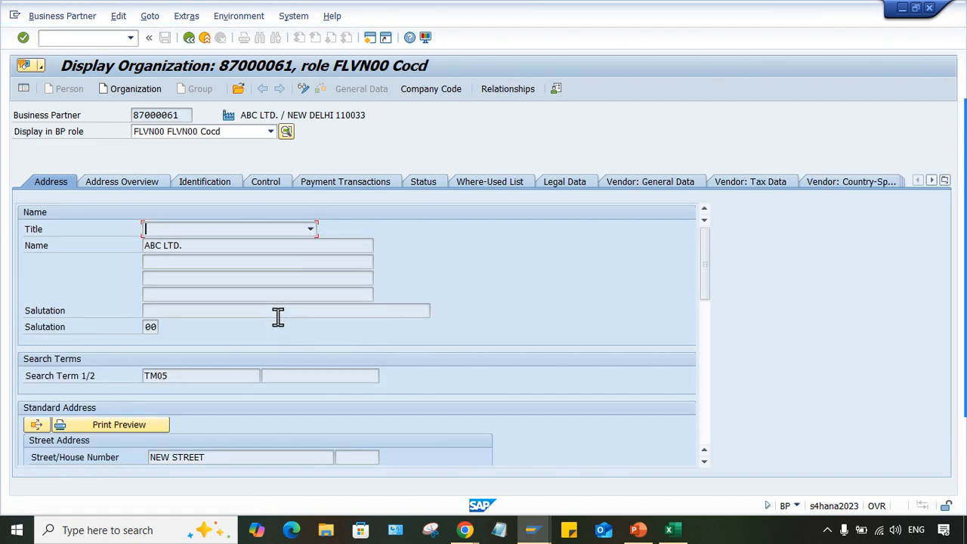
Step: Open the partner's company code data for TM05 and examine the reconciliation account in the vendor account management
{"action": "left_click", "coordinate": [423, 91]}
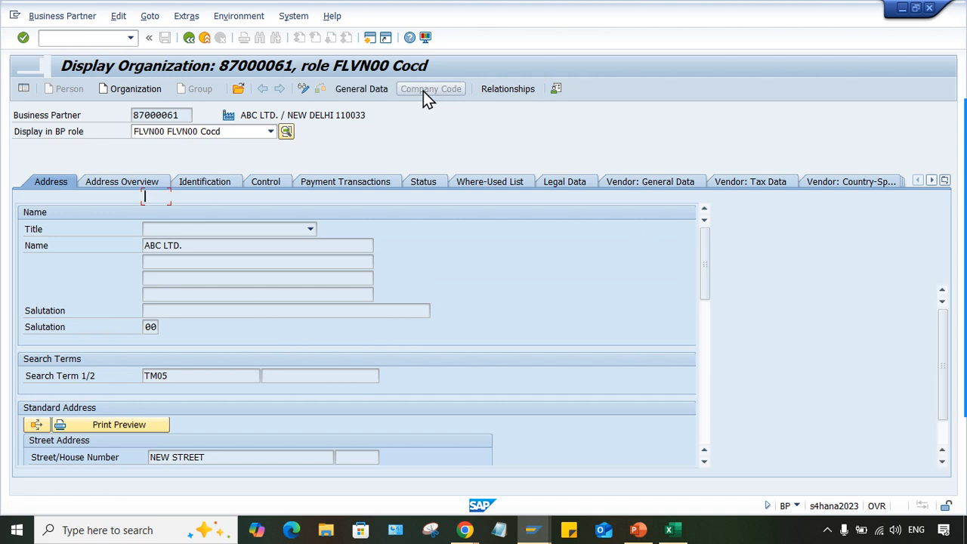
{"action": "key", "text": "Down"}
{"action": "key", "text": "Down"}
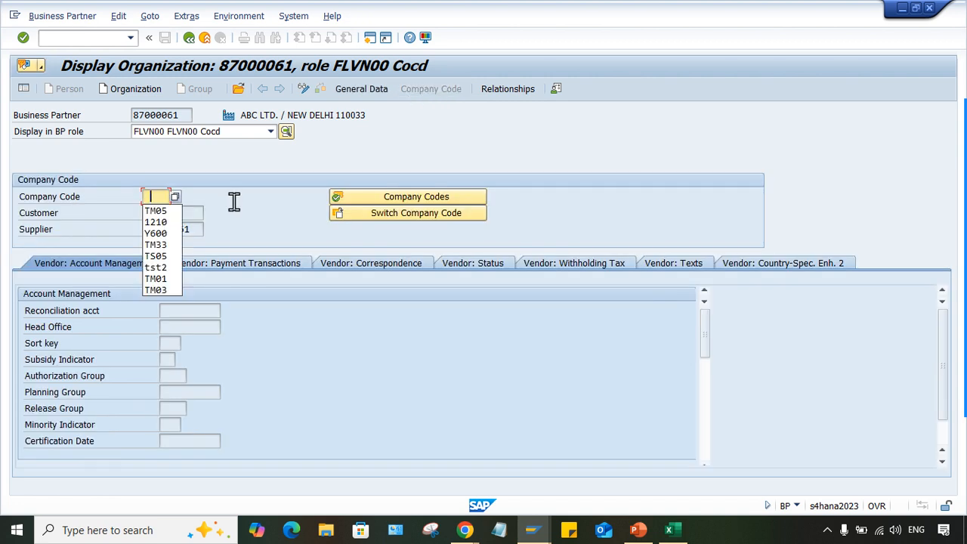
{"action": "key", "text": "Return"}
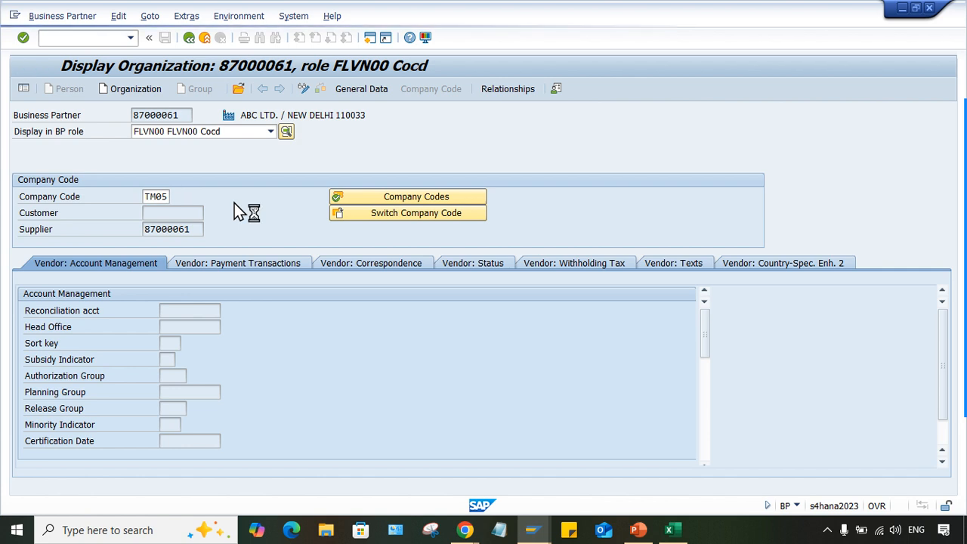
{"action": "double_click", "coordinate": [186, 310]}
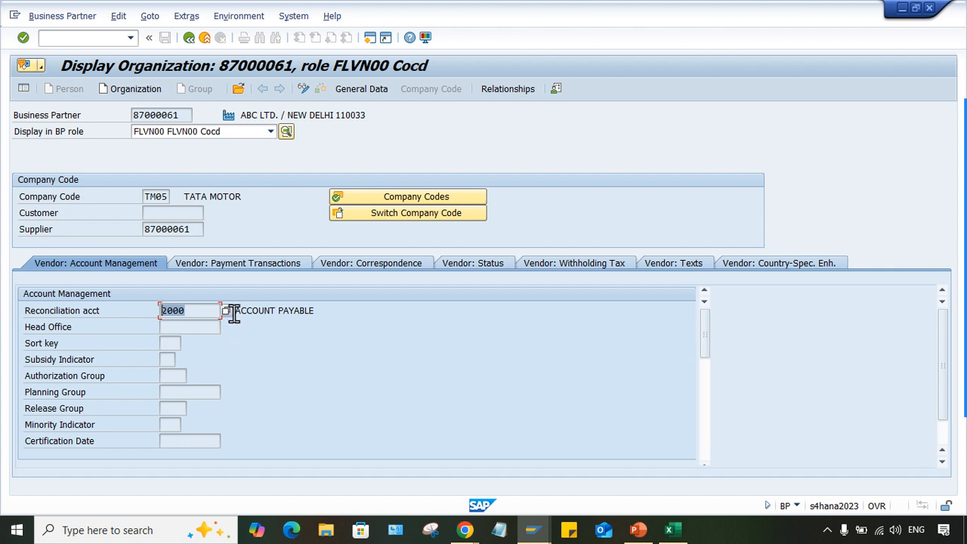
{"action": "left_click", "coordinate": [202, 310]}
{"action": "left_click_drag", "start_coordinate": [201, 311], "coordinate": [158, 310]}
Step: Open an additional SAP session from the business partner display
{"action": "left_click", "coordinate": [531, 533]}
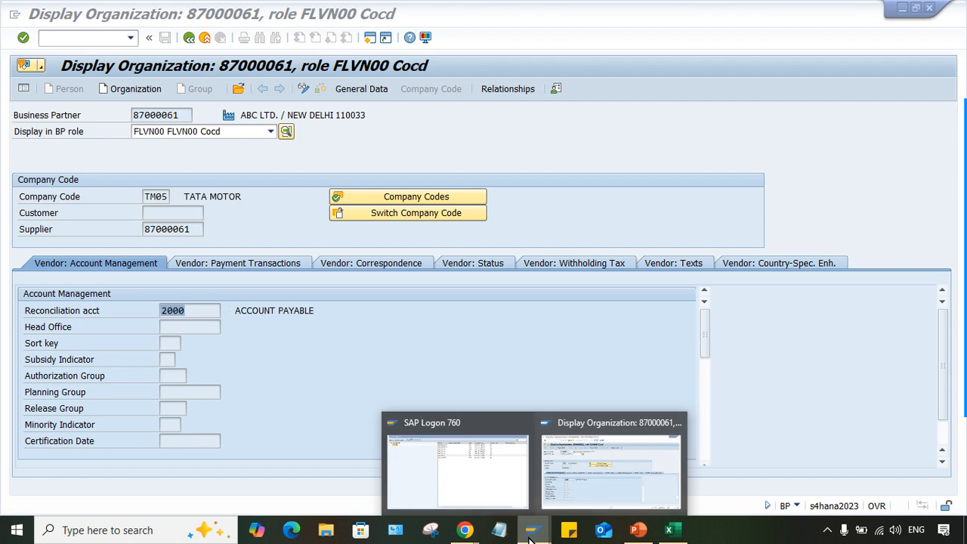
{"action": "left_click", "coordinate": [600, 484]}
{"action": "left_click", "coordinate": [370, 38]}
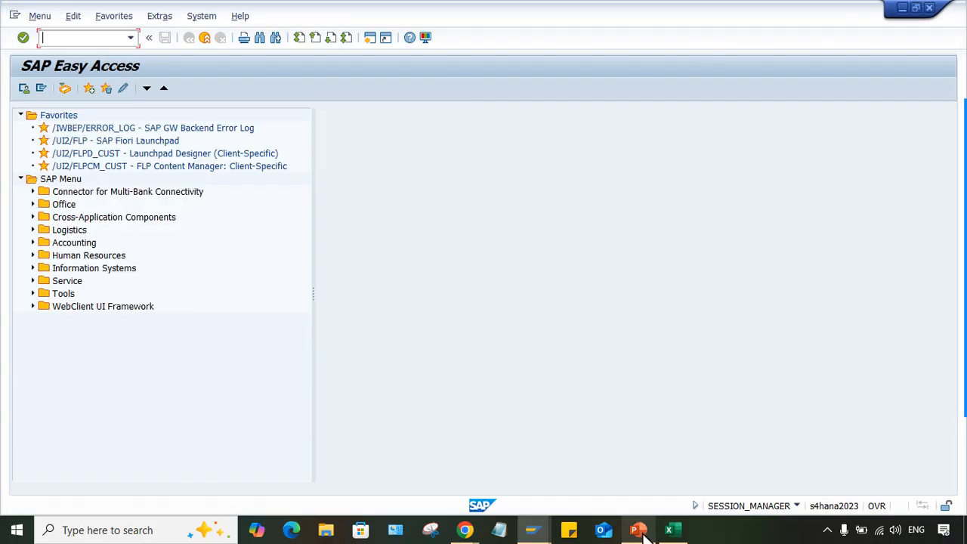
Step: Switch to PowerPoint, copy slide 2 and set the insertion point after it
{"action": "left_click", "coordinate": [637, 529]}
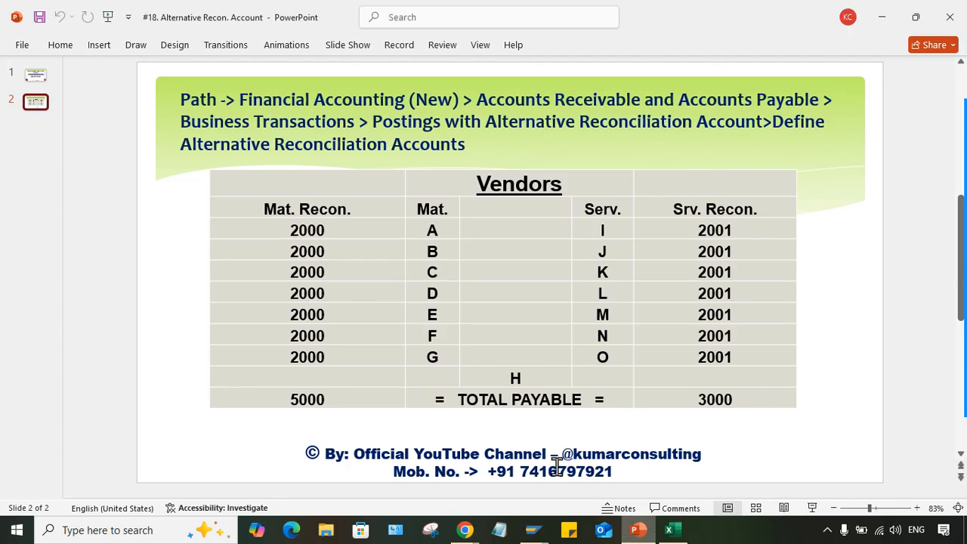
{"action": "left_click", "coordinate": [35, 103]}
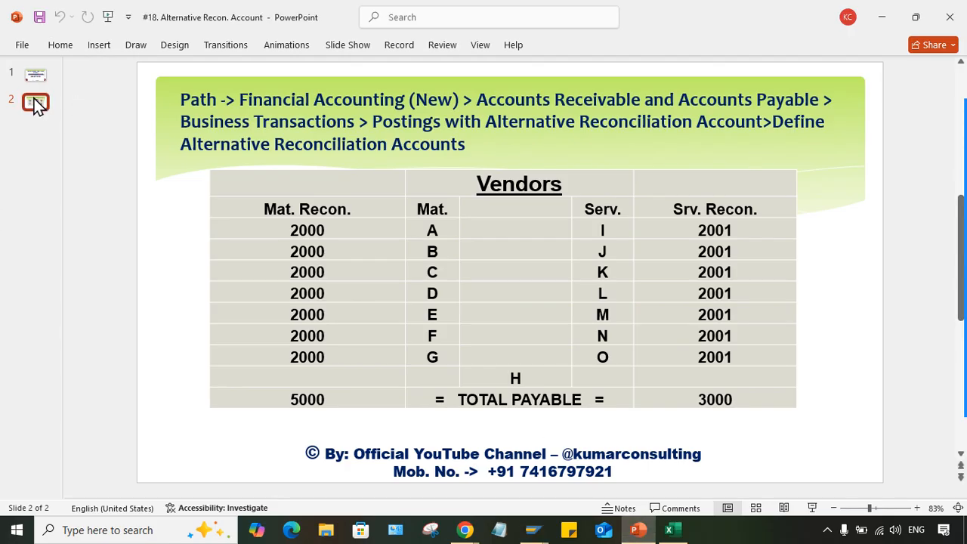
{"action": "right_click", "coordinate": [34, 100]}
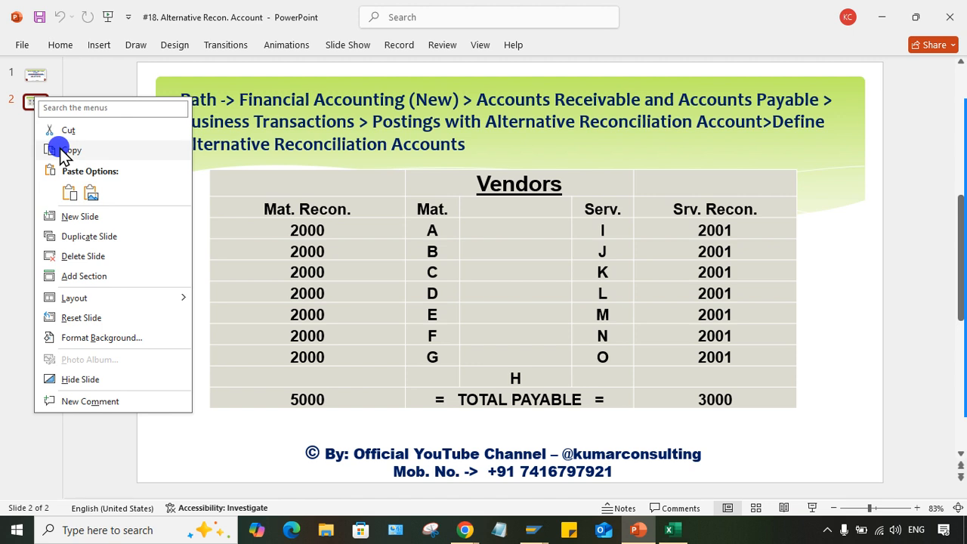
{"action": "left_click", "coordinate": [64, 151]}
{"action": "left_click", "coordinate": [46, 127]}
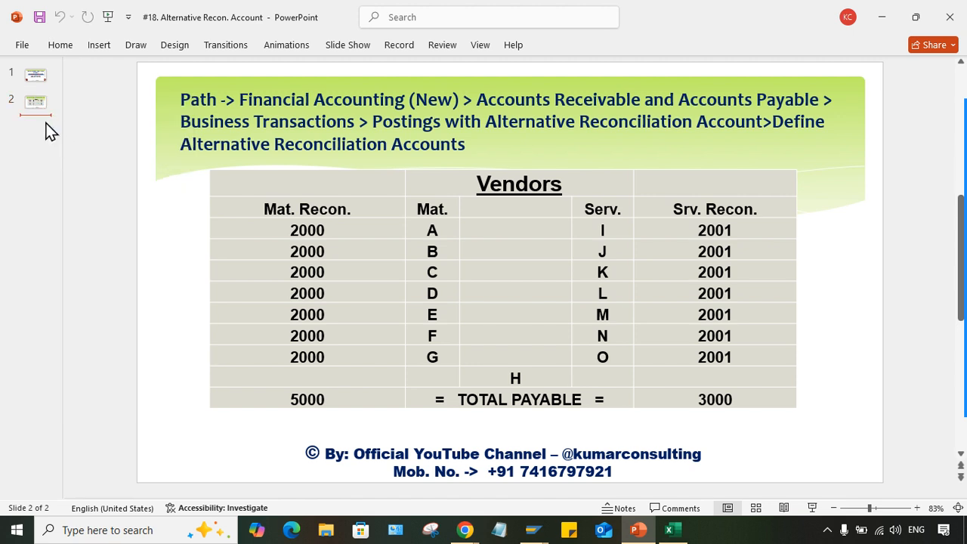
Step: Switch to Excel to review the material and service vendor table on sheet TM05, and return to the SAP Easy Access session
{"action": "left_click", "coordinate": [669, 530]}
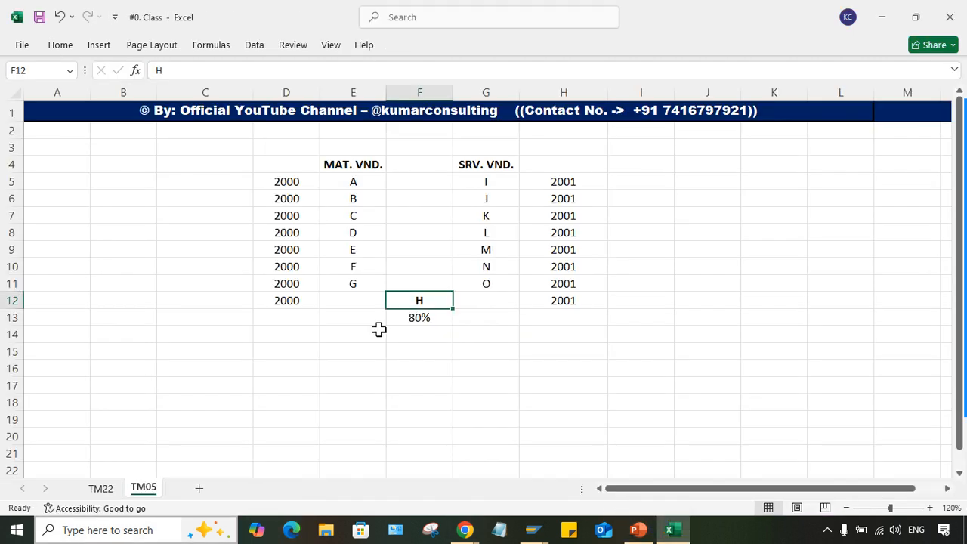
{"action": "left_click", "coordinate": [468, 387]}
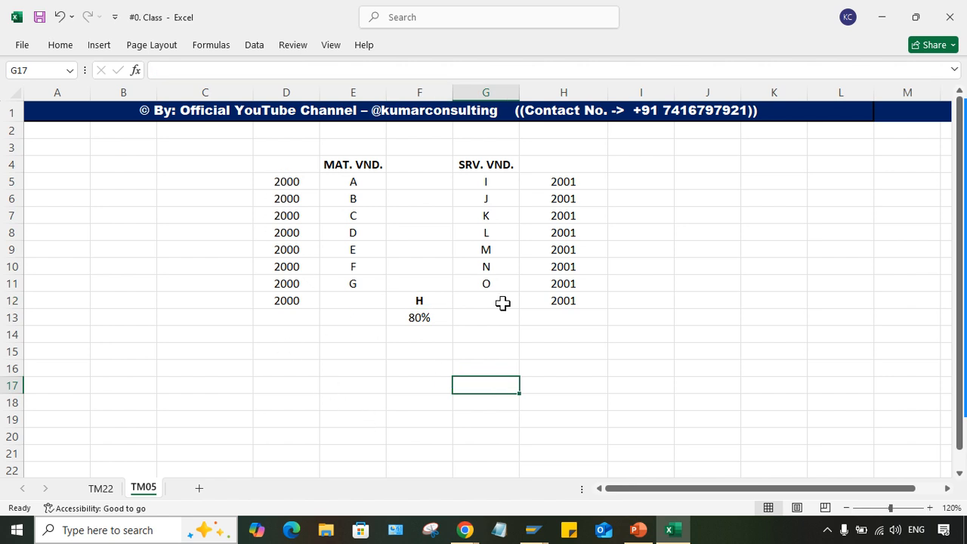
{"action": "left_click", "coordinate": [647, 201]}
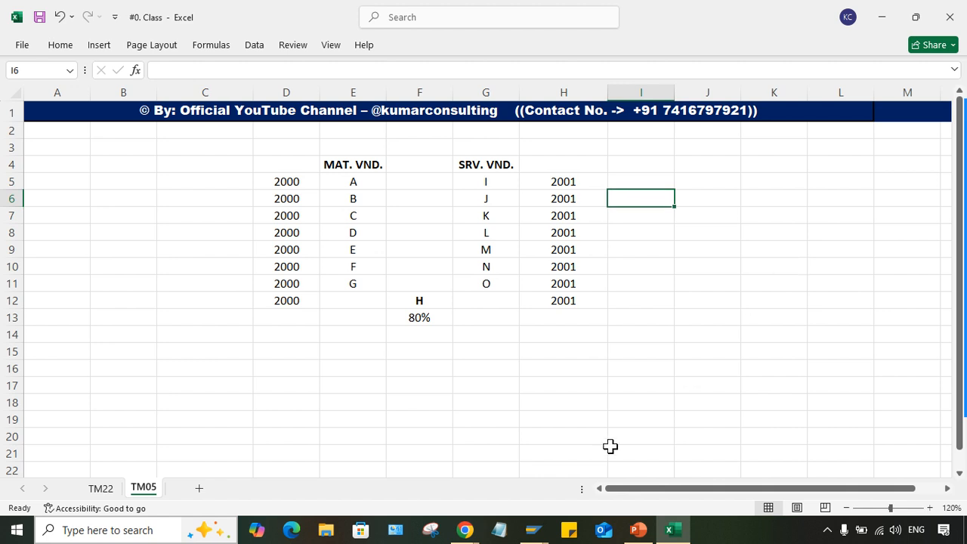
{"action": "left_click", "coordinate": [532, 530]}
{"action": "left_click", "coordinate": [717, 484]}
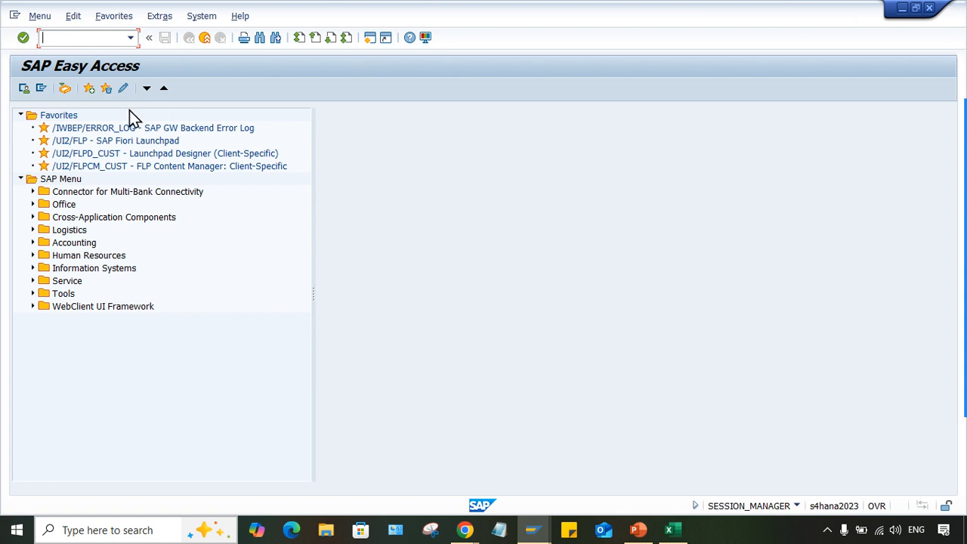
Step: Switch to PowerPoint, paste the copied slide as slide 3, and delete its Vendors table
{"action": "left_click", "coordinate": [639, 530]}
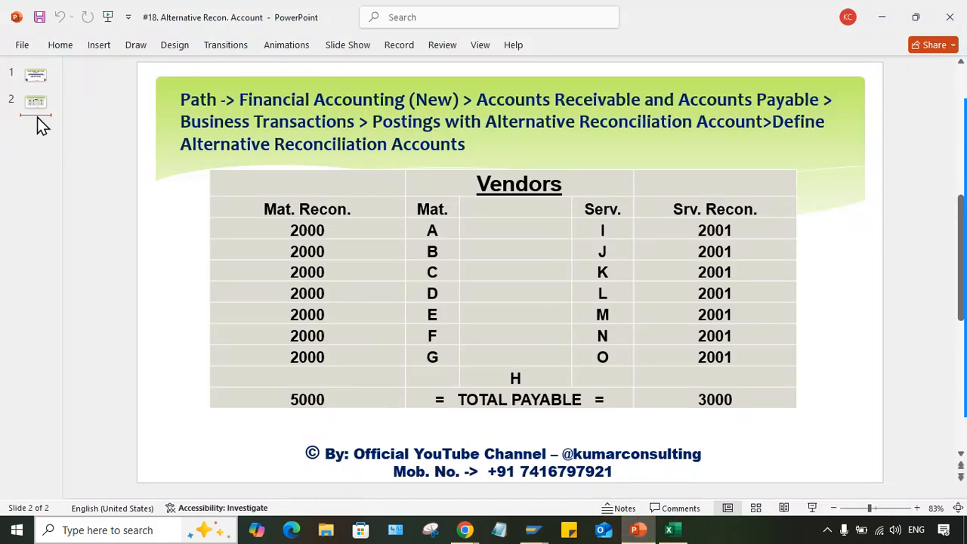
{"action": "key", "text": "ctrl+v"}
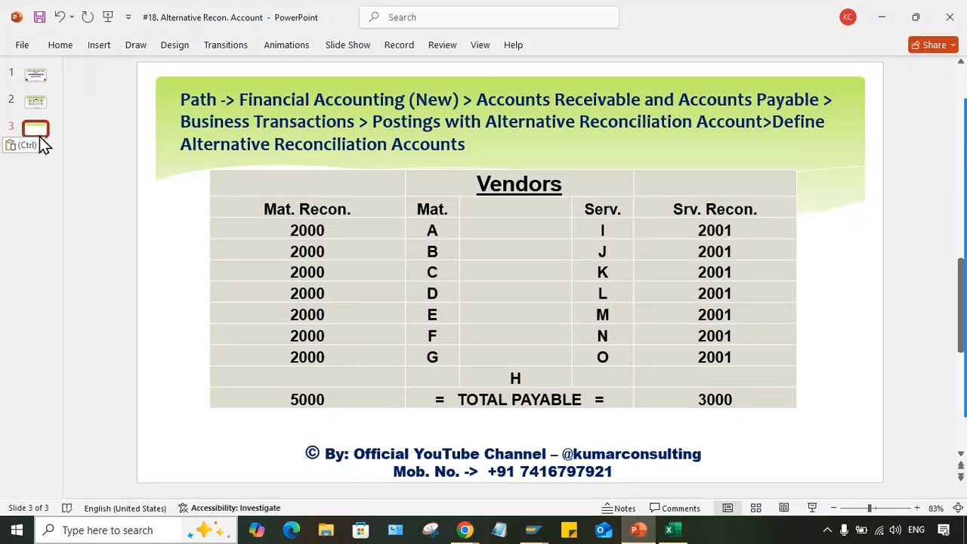
{"action": "left_click", "coordinate": [587, 151]}
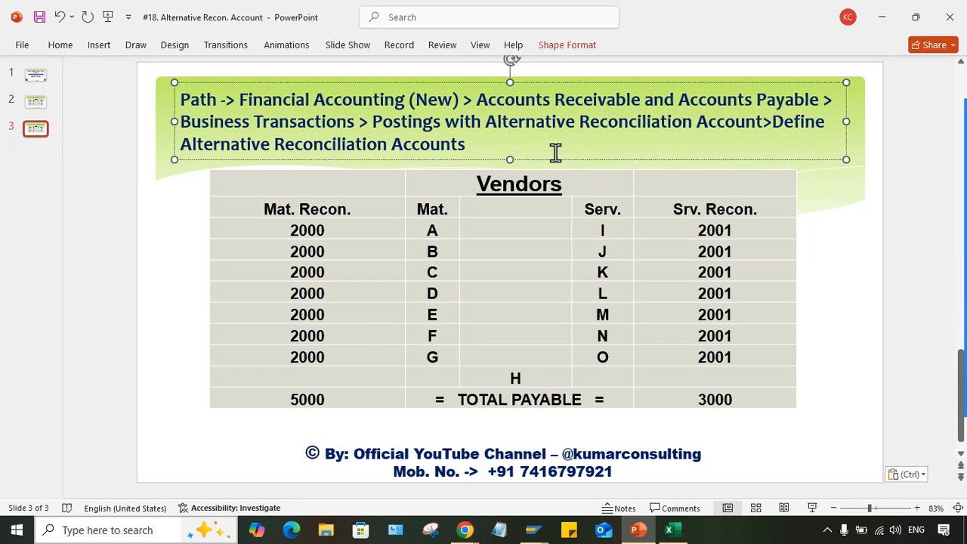
{"action": "left_click", "coordinate": [581, 231]}
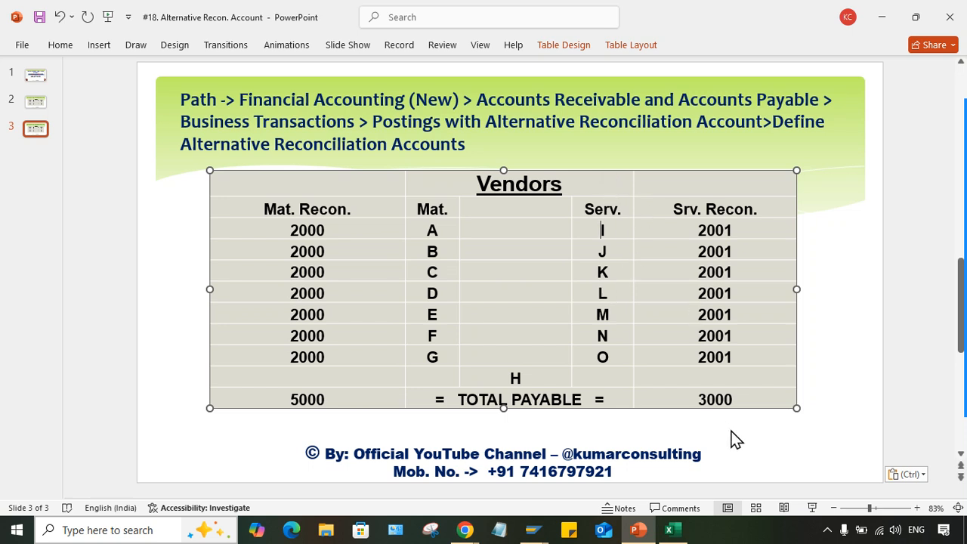
{"action": "left_click", "coordinate": [770, 406]}
{"action": "left_click", "coordinate": [771, 408]}
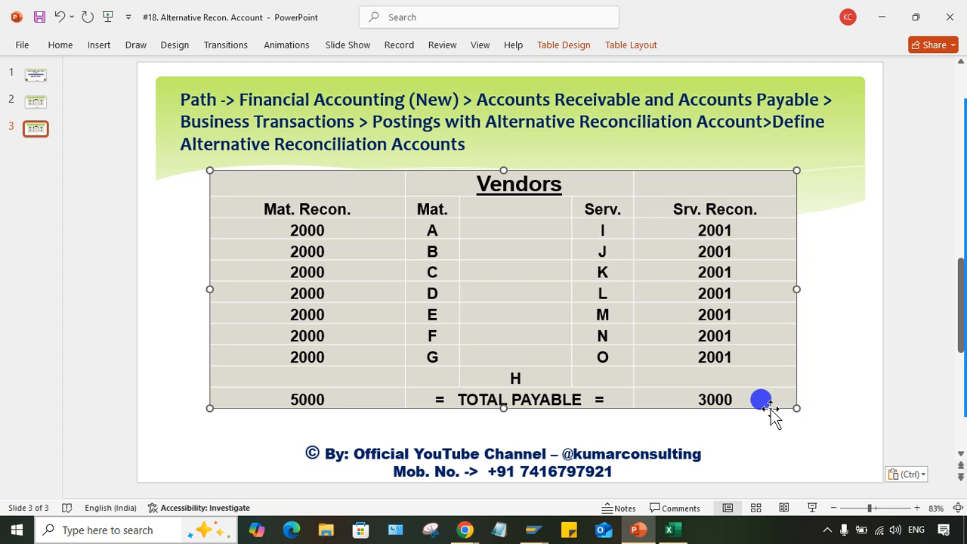
{"action": "key", "text": "Delete"}
Step: Delete the configuration path text from the title of slide 3
{"action": "left_click", "coordinate": [434, 113]}
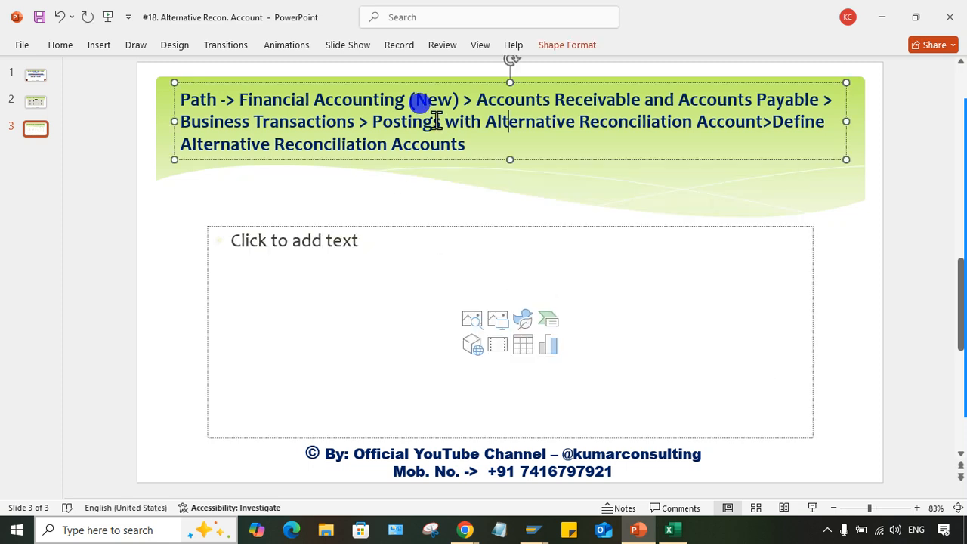
{"action": "left_click", "coordinate": [495, 160]}
{"action": "key", "text": "Delete"}
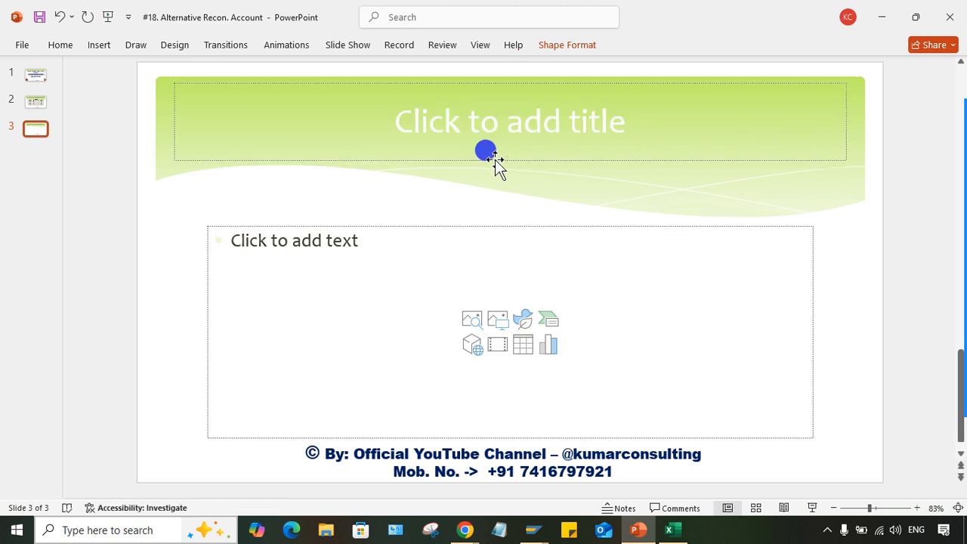
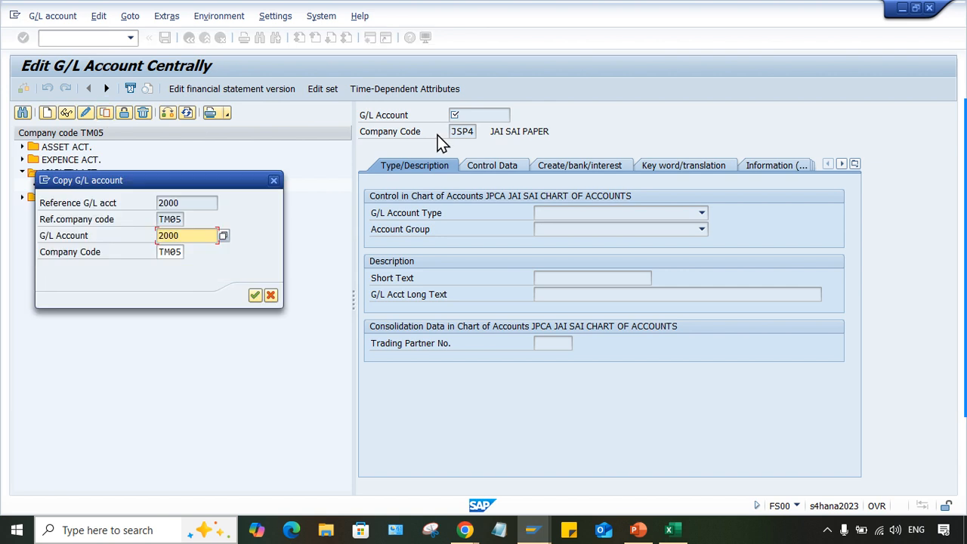
Step: Copy G/L account 2000 to new G/L account 2001 in company code TM05
{"action": "left_click", "coordinate": [212, 236]}
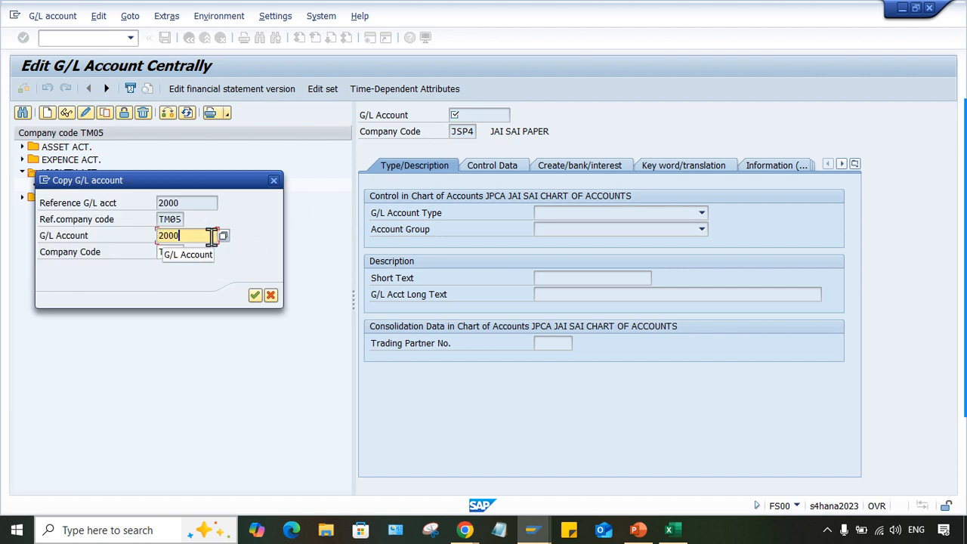
{"action": "key", "text": "BackSpace"}
{"action": "type", "text": "1"}
{"action": "key", "text": "Return"}
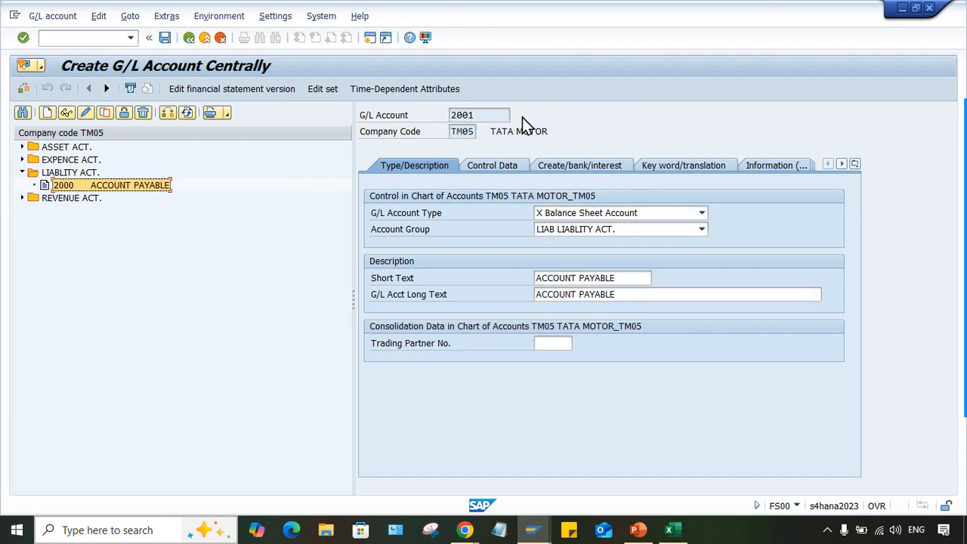
Step: Set the short and long texts of G/L account 2001 to ACCOUNT PAYABLE_SRV and save the account
{"action": "left_click", "coordinate": [619, 278]}
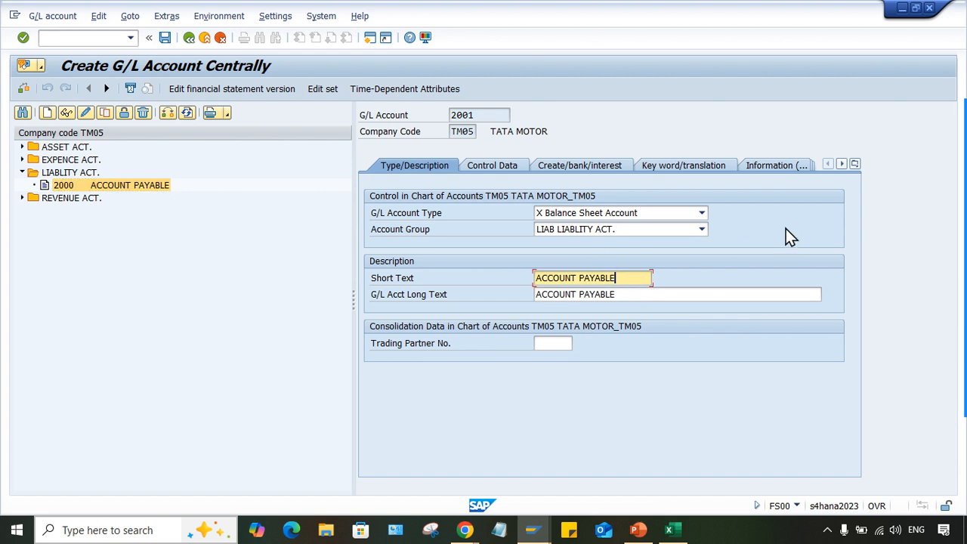
{"action": "type", "text": "_SRV"}
{"action": "key", "text": "ctrl+a"}
{"action": "key", "text": "ctrl+x"}
{"action": "key", "text": "ctrl+v"}
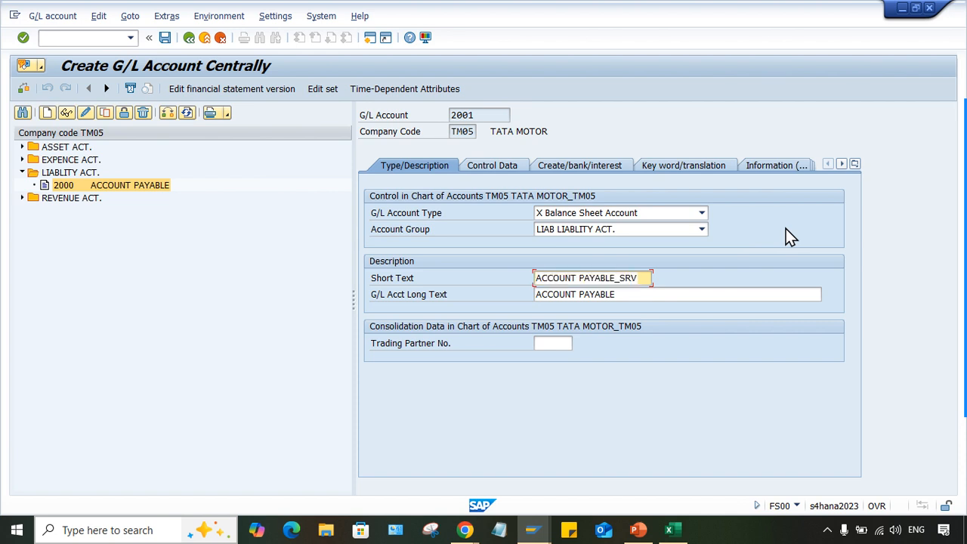
{"action": "key", "text": "Tab"}
{"action": "key", "text": "ctrl+a"}
{"action": "key", "text": "ctrl+v"}
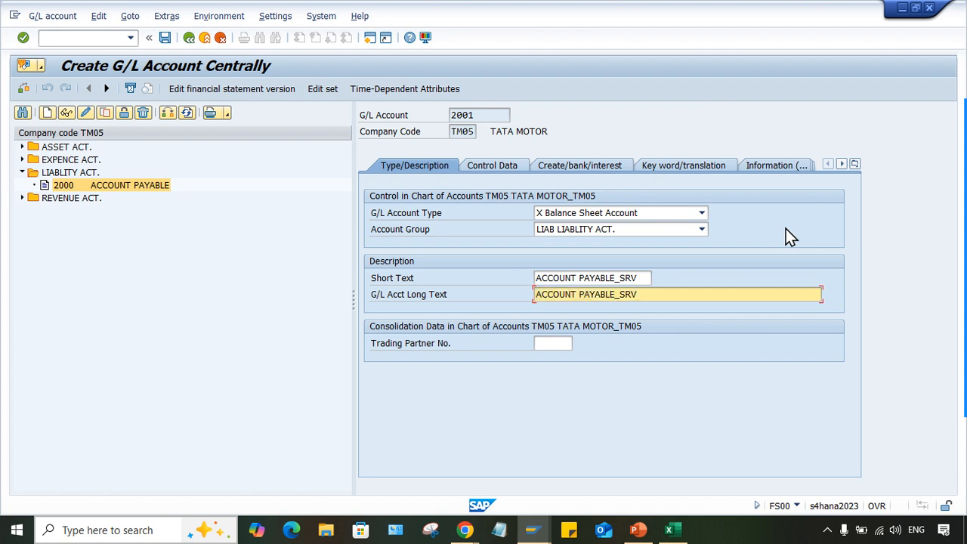
{"action": "key", "text": "ctrl+s"}
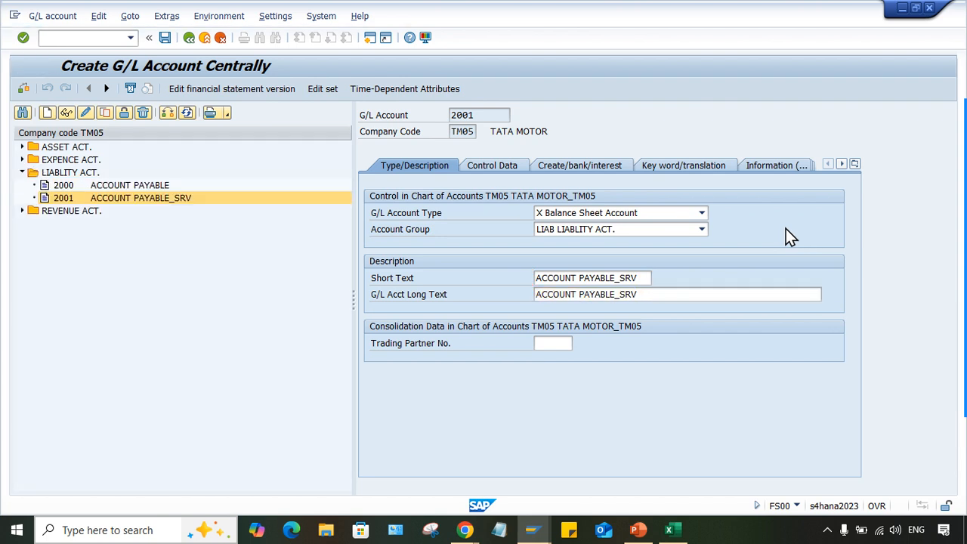
Step: Change the short and long texts of G/L account 2000 to ACCOUNT PAYABLE_MAT and save the account
{"action": "left_click", "coordinate": [113, 186]}
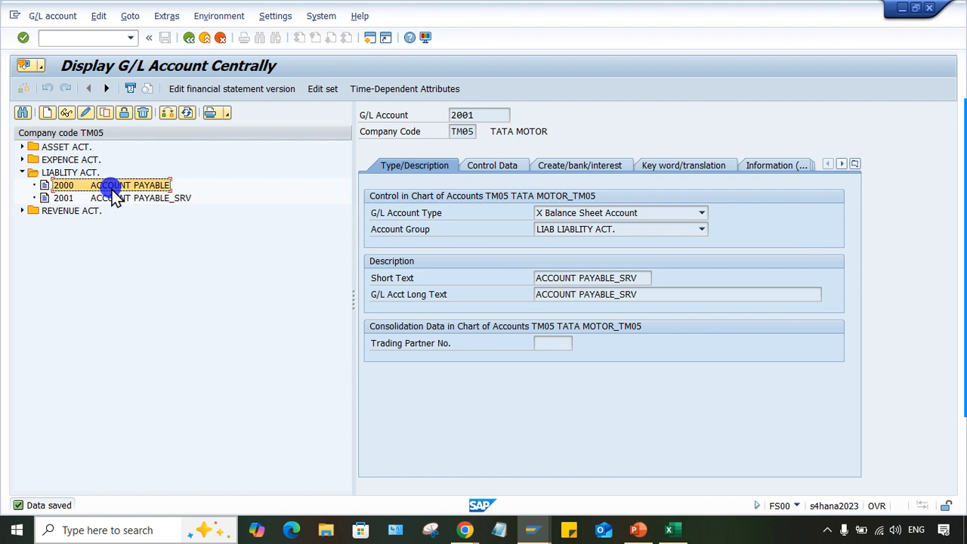
{"action": "left_click", "coordinate": [81, 116]}
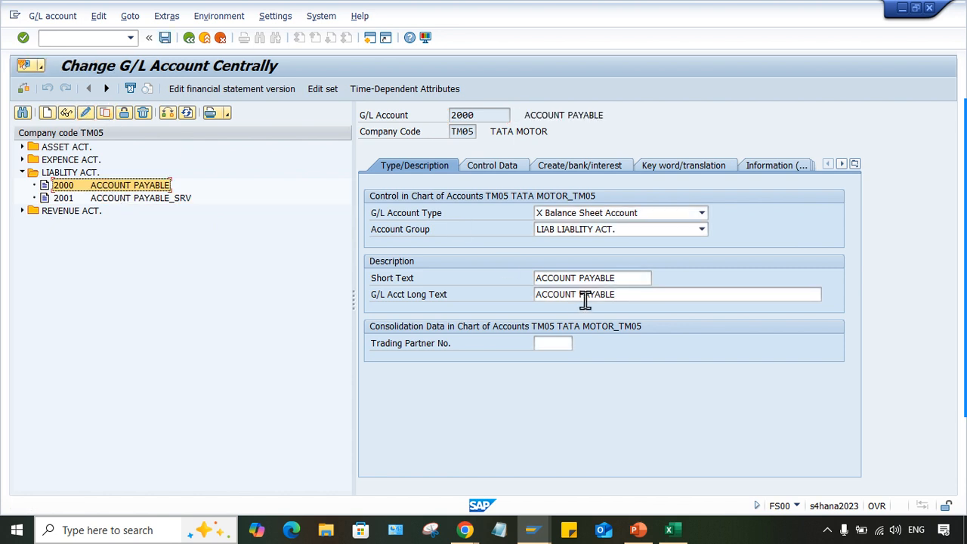
{"action": "left_click", "coordinate": [624, 278]}
{"action": "type", "text": "_"}
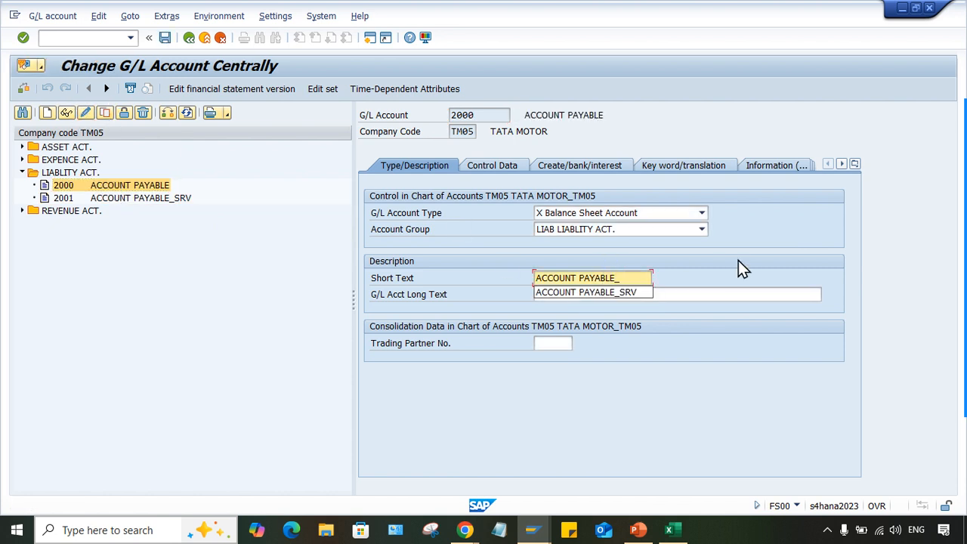
{"action": "type", "text": "MAT"}
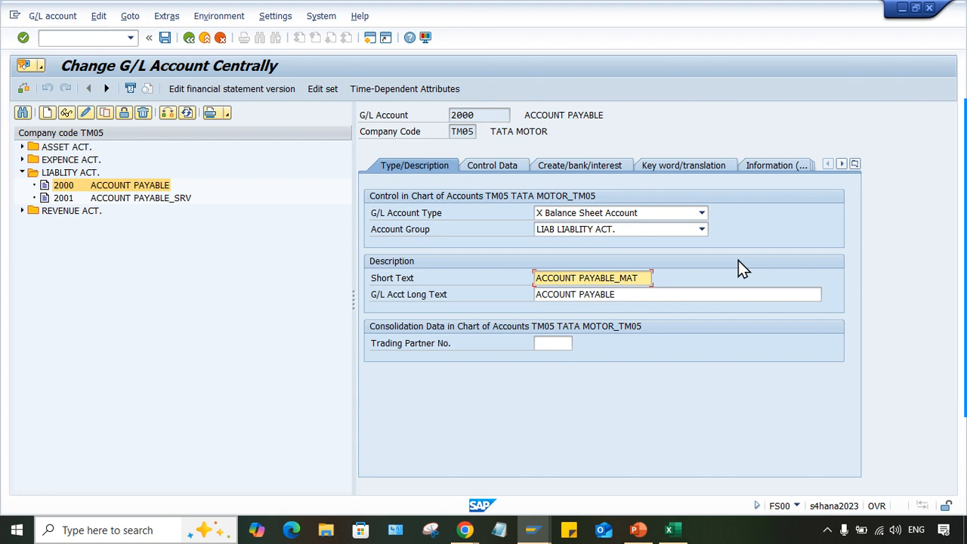
{"action": "key", "text": "Tab"}
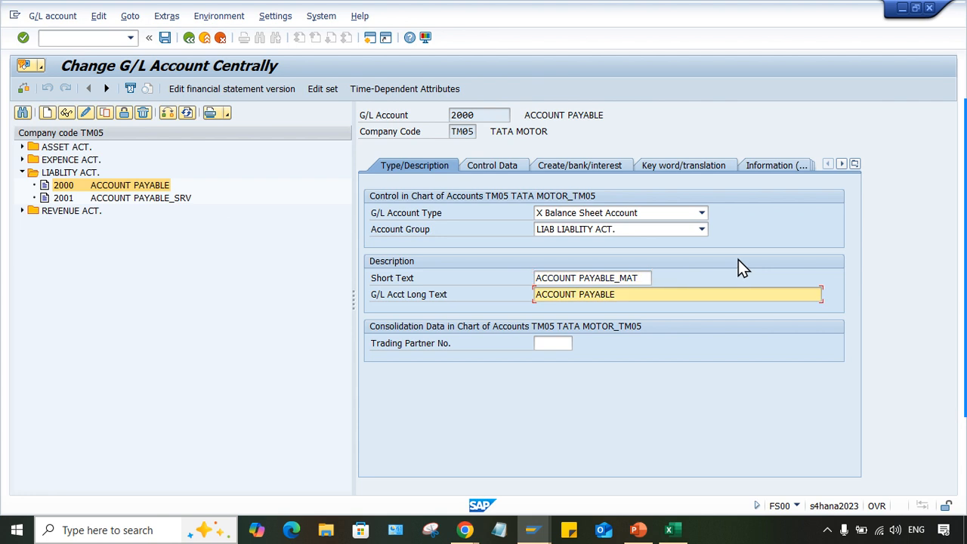
{"action": "left_click", "coordinate": [699, 293]}
{"action": "type", "text": "_"}
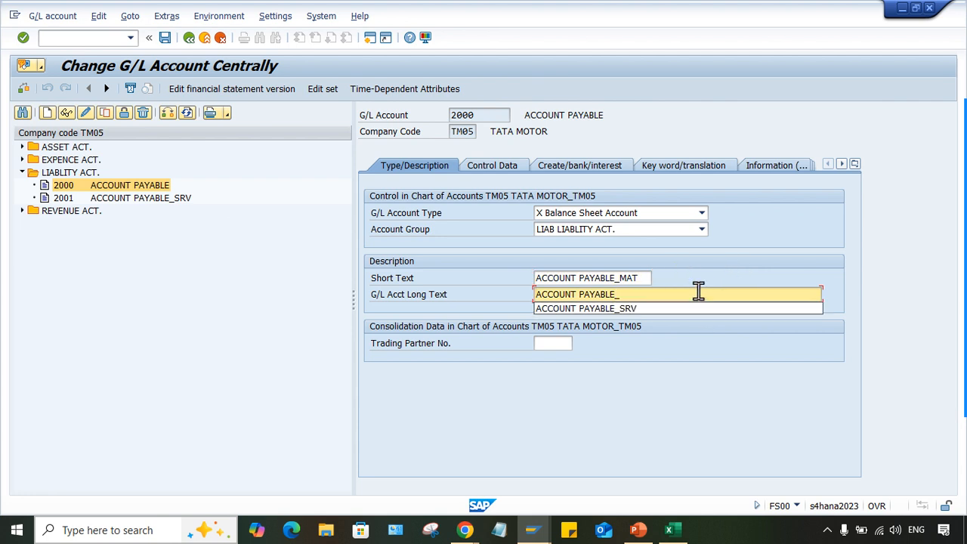
{"action": "type", "text": "M"}
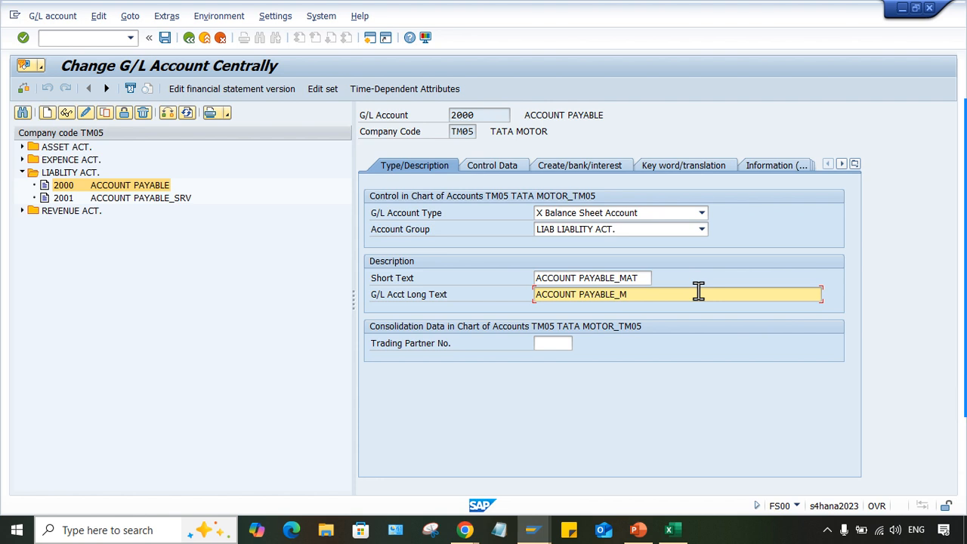
{"action": "type", "text": "AT"}
{"action": "key", "text": "Return"}
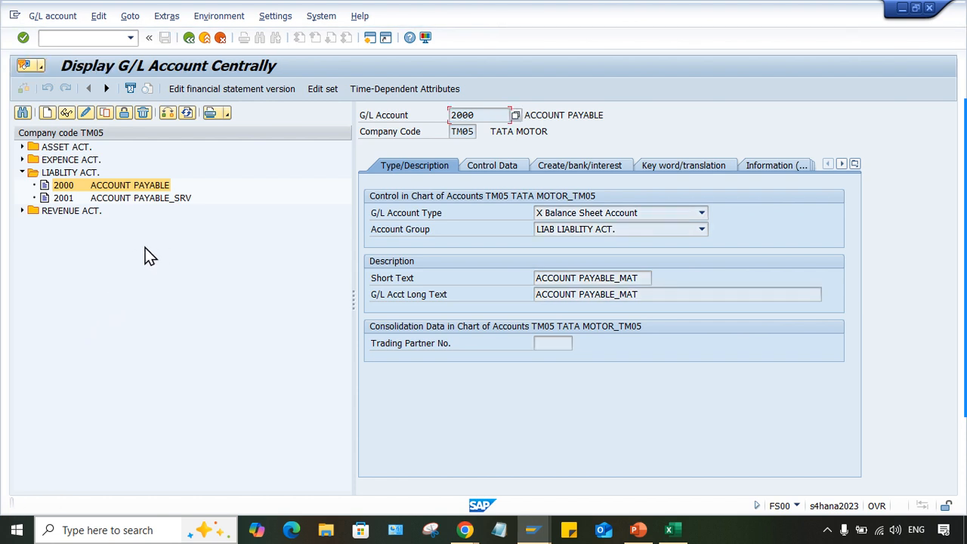
Step: Refresh the G/L account tree and expand LIABLITY ACT. to review accounts 2000 and 2001
{"action": "left_click", "coordinate": [185, 114]}
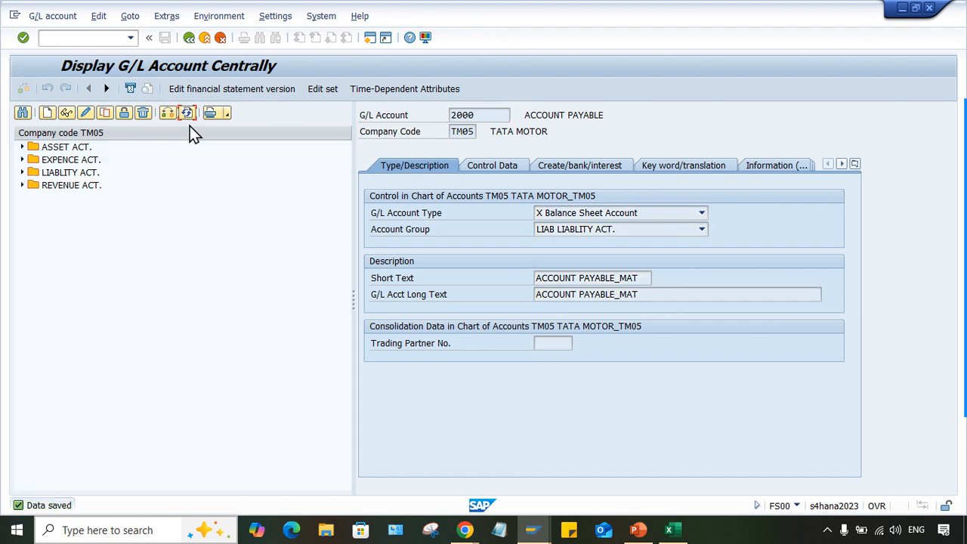
{"action": "left_click", "coordinate": [23, 172]}
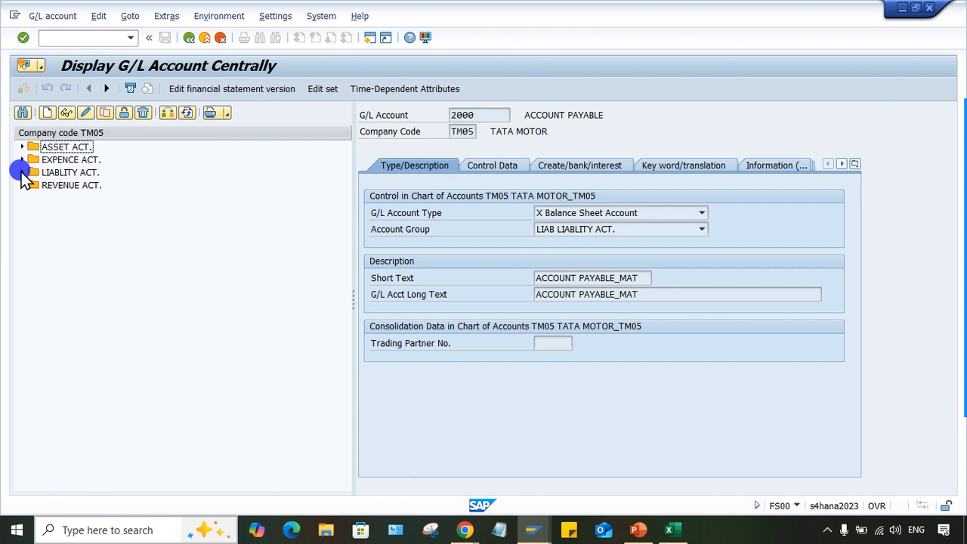
{"action": "left_click", "coordinate": [169, 197]}
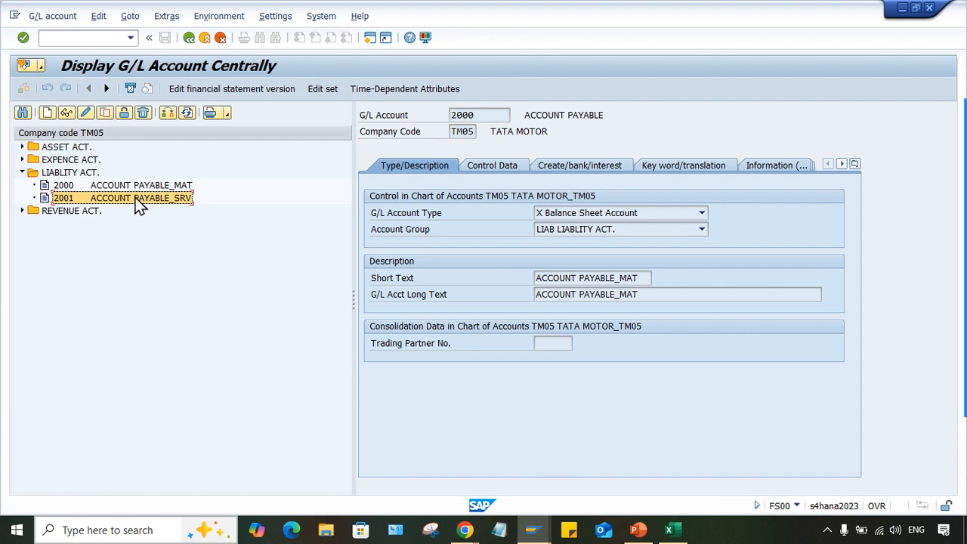
Step: Switch to the business partner session for ABC LTD. and examine its supplier number and reconciliation account
{"action": "left_click", "coordinate": [532, 529]}
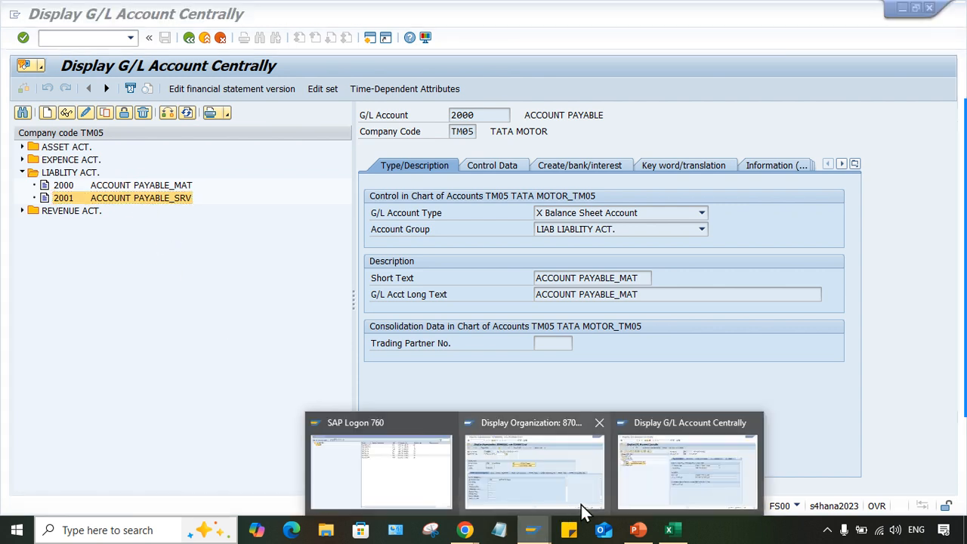
{"action": "left_click", "coordinate": [544, 496]}
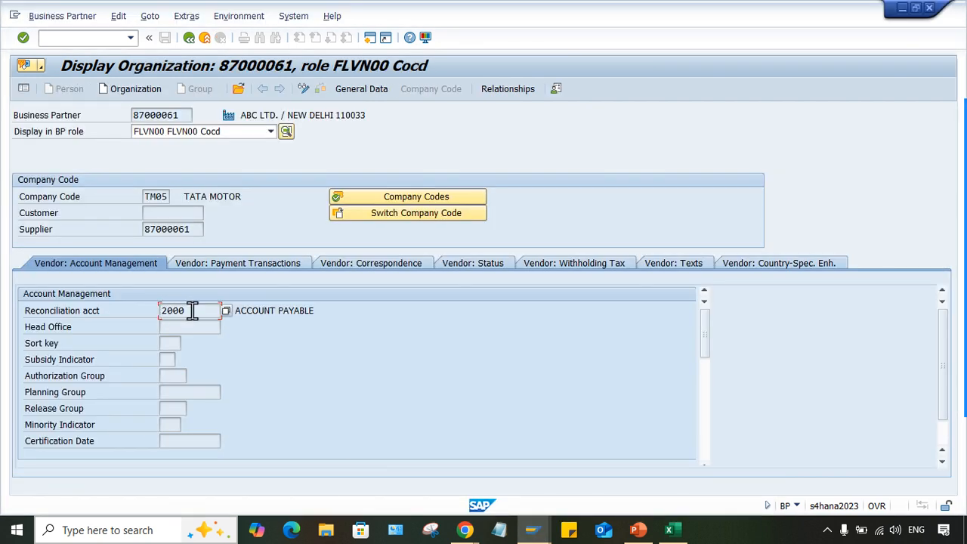
{"action": "double_click", "coordinate": [193, 311]}
{"action": "left_click_drag", "start_coordinate": [179, 112], "coordinate": [129, 106]}
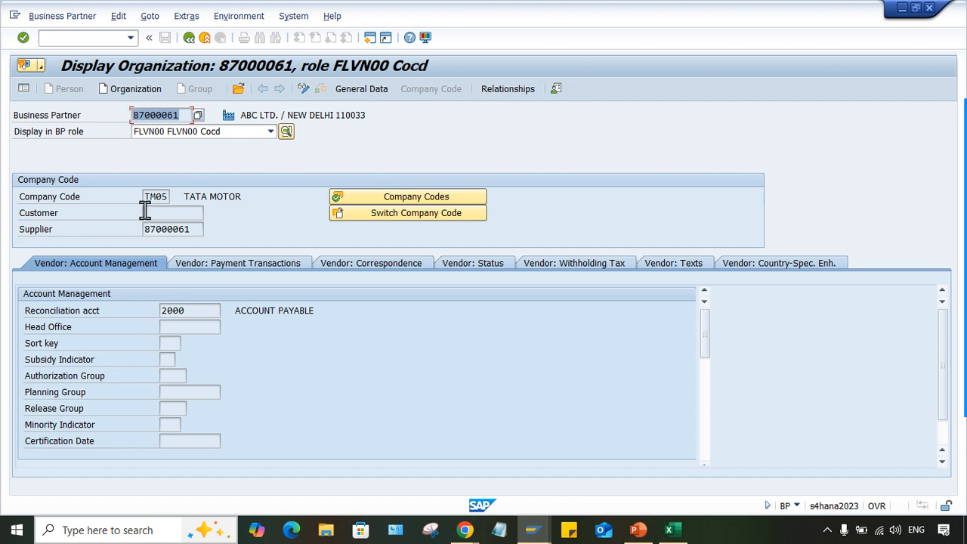
{"action": "left_click", "coordinate": [195, 229]}
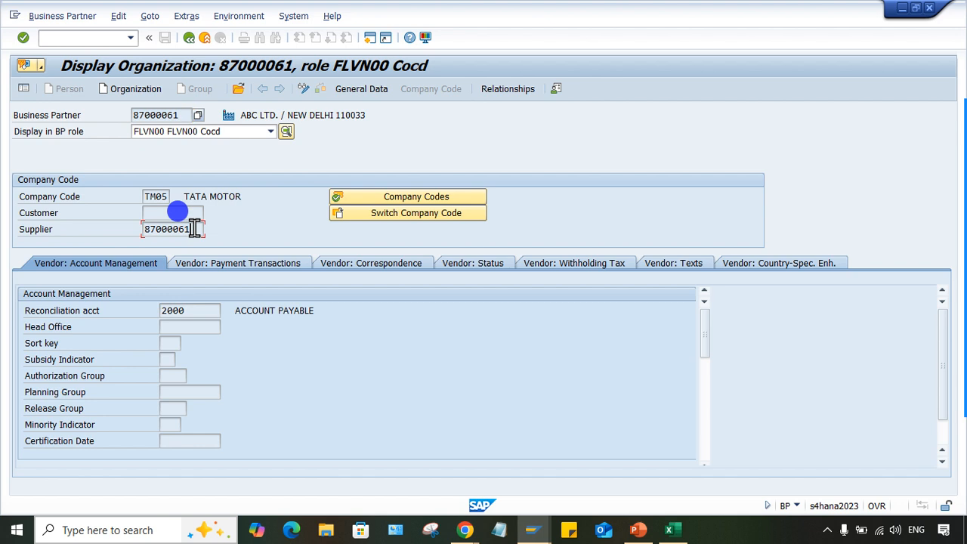
{"action": "left_click_drag", "start_coordinate": [195, 229], "coordinate": [127, 232]}
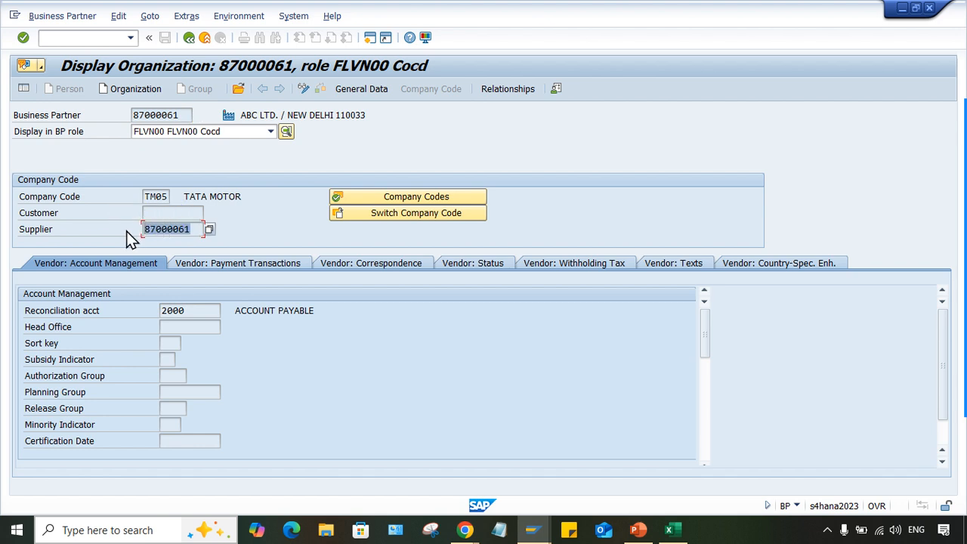
{"action": "left_click", "coordinate": [191, 229]}
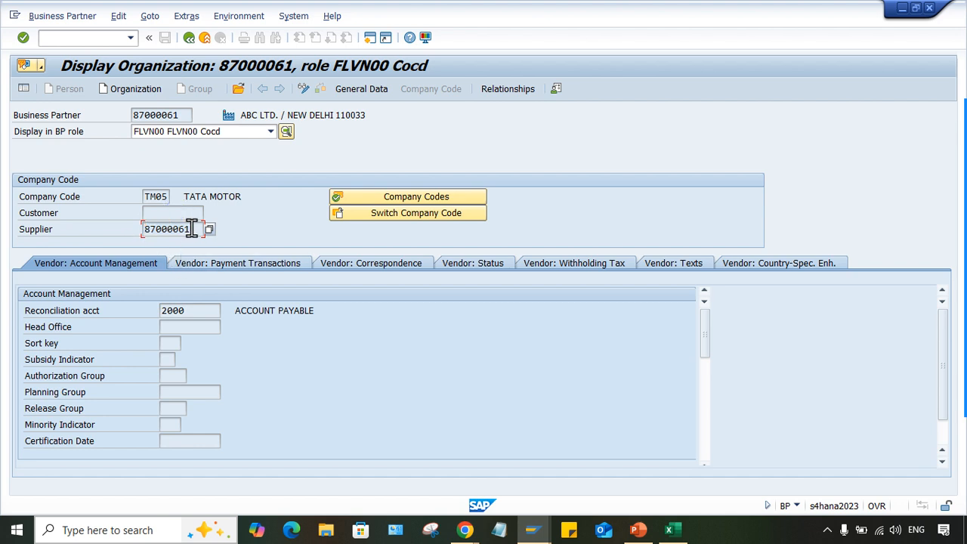
{"action": "double_click", "coordinate": [194, 309]}
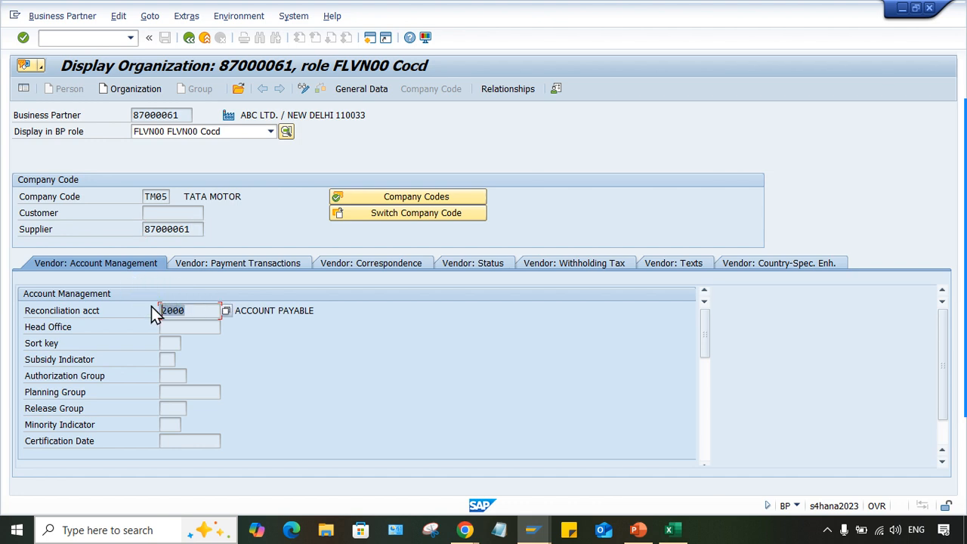
Step: Return to the G/L account session, open a new session from it and start transaction FB60 there
{"action": "left_click", "coordinate": [539, 532]}
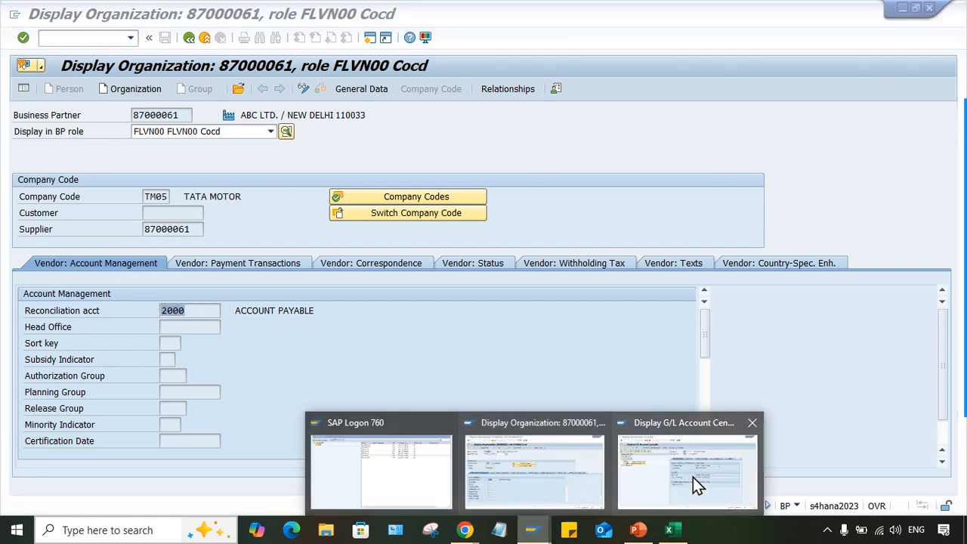
{"action": "left_click", "coordinate": [693, 482]}
{"action": "left_click", "coordinate": [368, 36]}
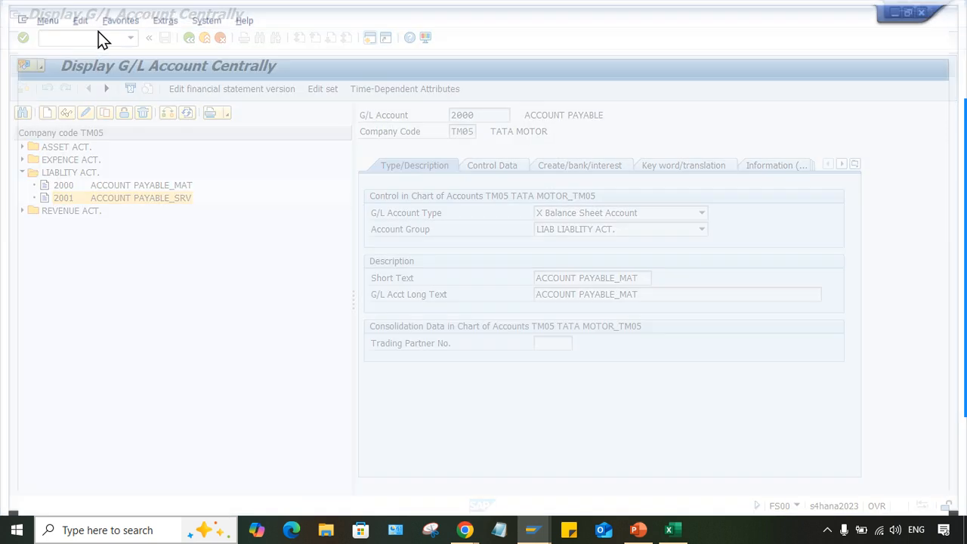
{"action": "type", "text": "FB"}
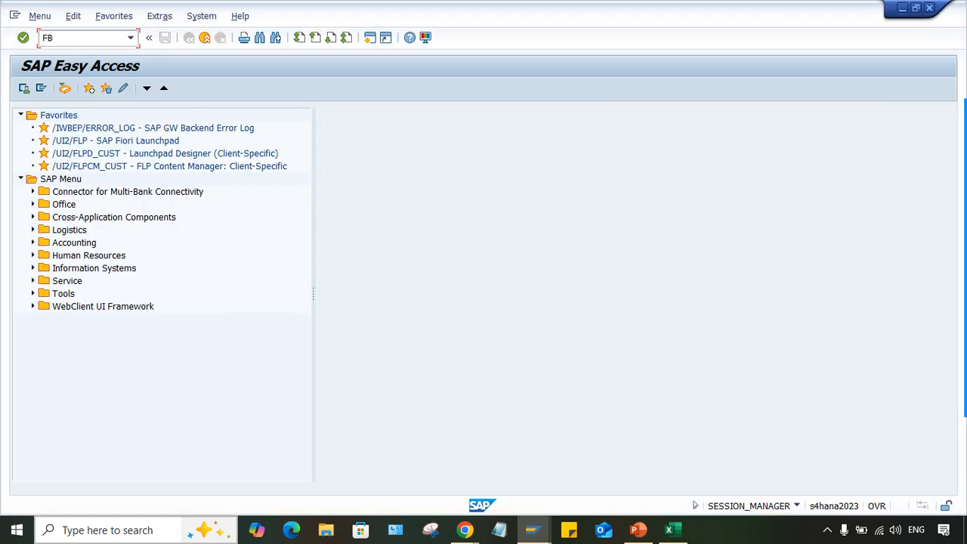
{"action": "type", "text": "60"}
{"action": "key", "text": "Return"}
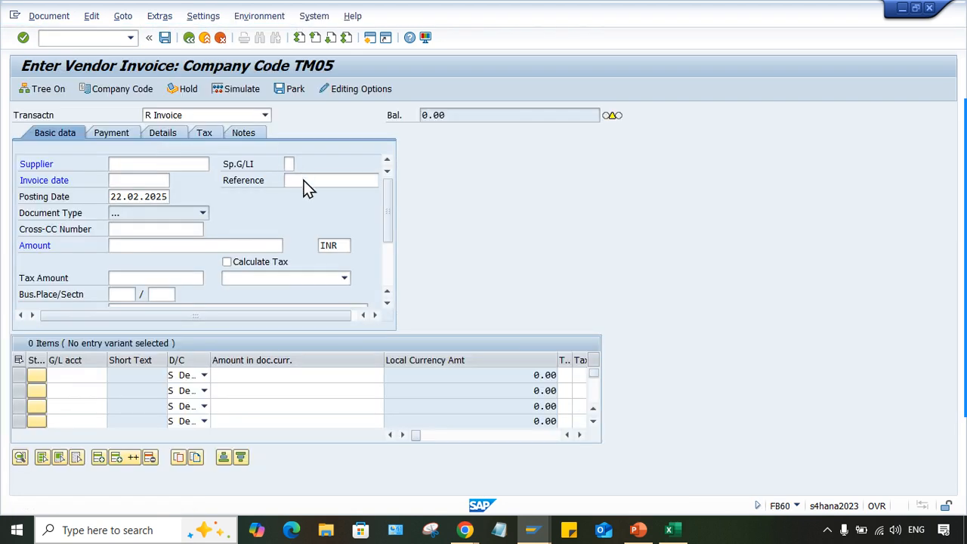
Step: Enter ABC LTD.'s supplier number and the invoice date 22.02.2025 in the vendor invoice
{"action": "left_click", "coordinate": [180, 166]}
{"action": "type", "text": "87000061"}
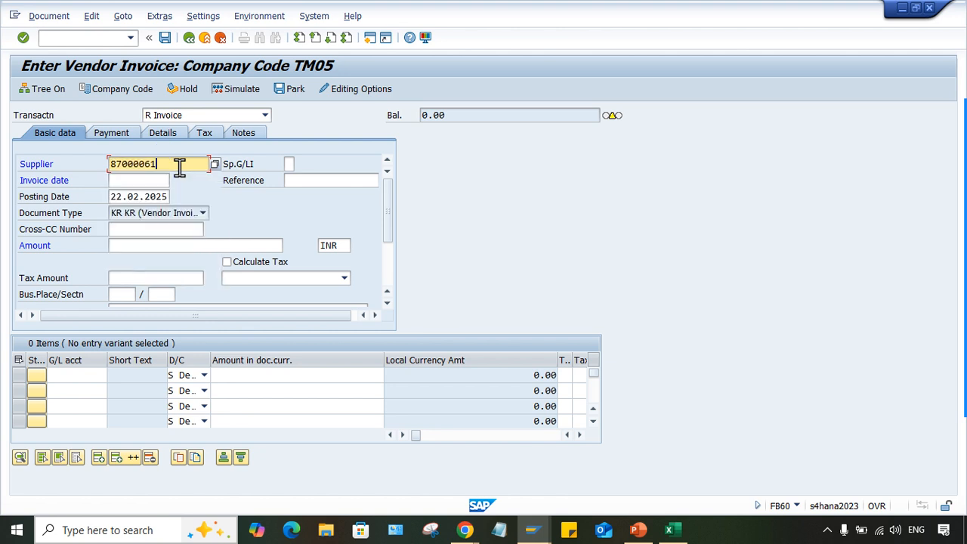
{"action": "key", "text": "Tab"}
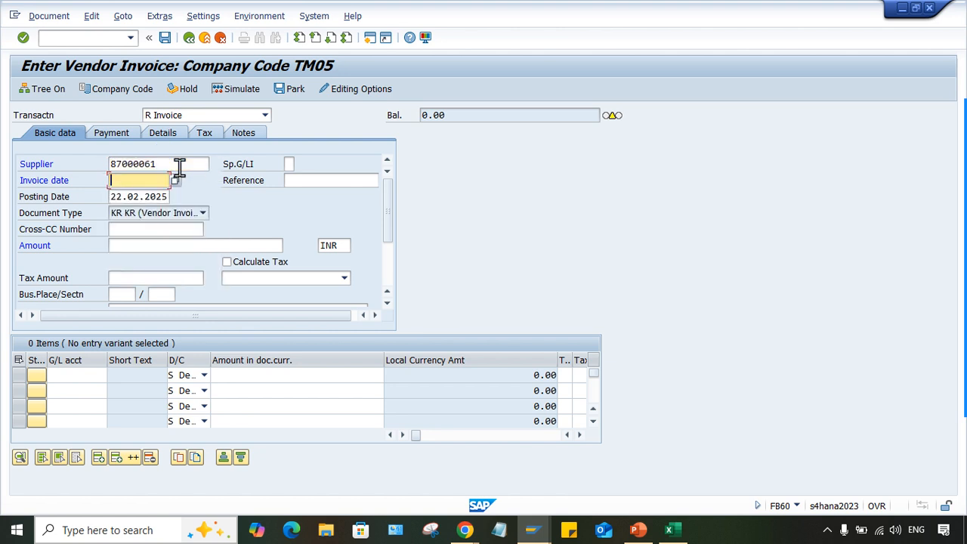
{"action": "type", "text": "22.02.2025"}
{"action": "left_click", "coordinate": [142, 245]}
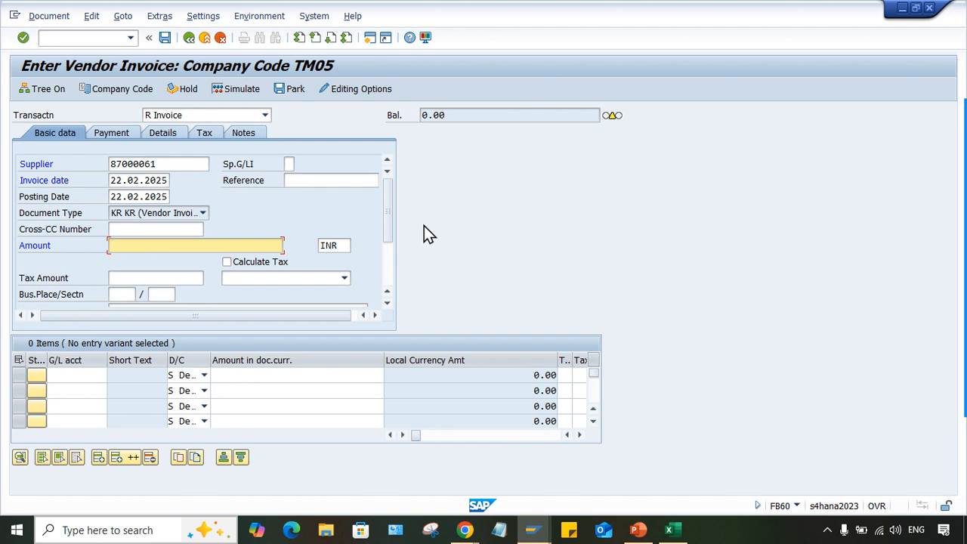
Step: Open the invoice details and examine the reconciliation G/L account field for the vendor
{"action": "left_click", "coordinate": [76, 375]}
{"action": "left_click", "coordinate": [244, 375]}
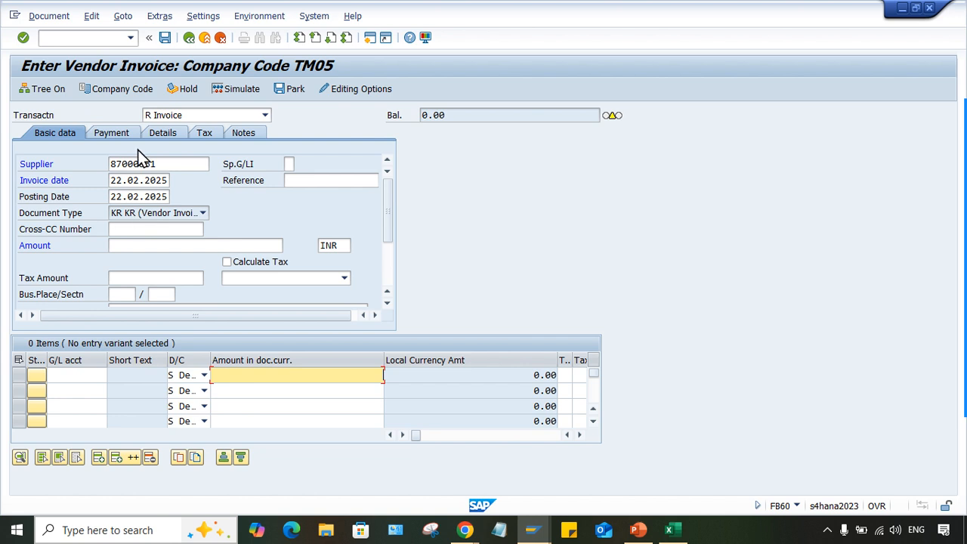
{"action": "left_click", "coordinate": [159, 133]}
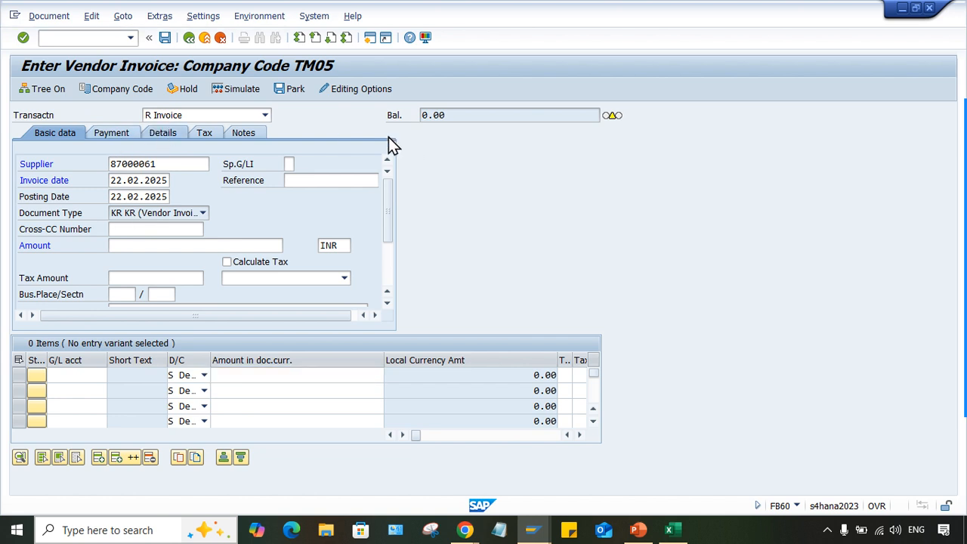
{"action": "left_click", "coordinate": [129, 164]}
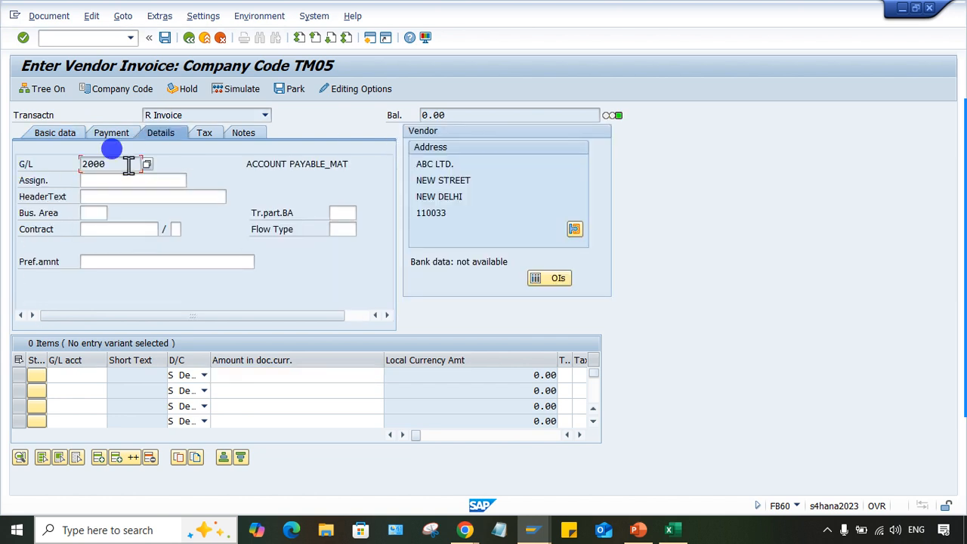
{"action": "left_click", "coordinate": [121, 160]}
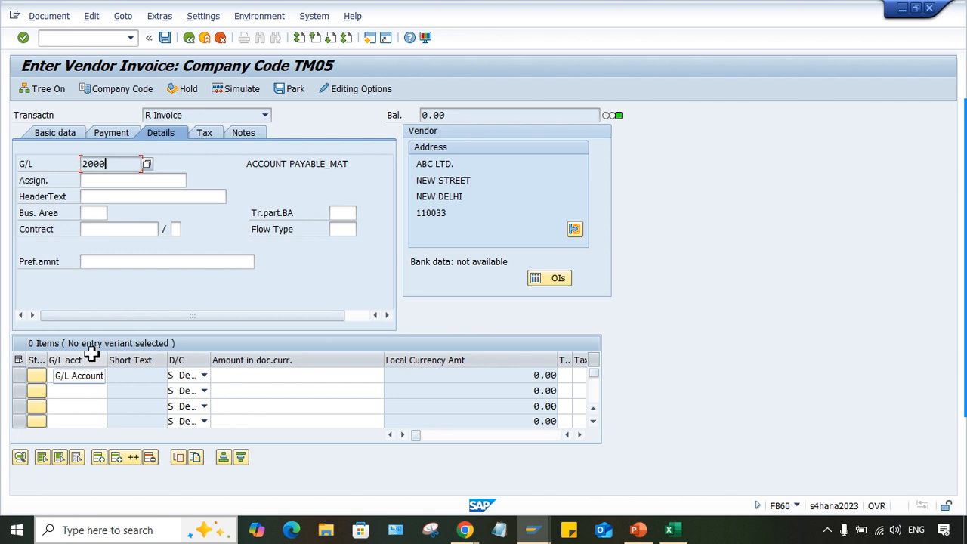
Step: Highlight the vendor's reconciliation G/L account number in the invoice details
{"action": "double_click", "coordinate": [91, 164]}
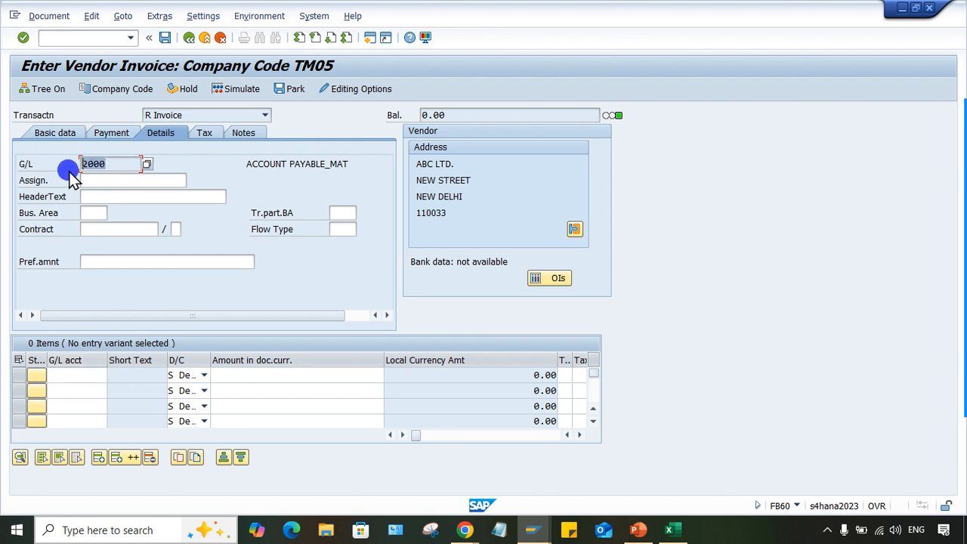
{"action": "left_click", "coordinate": [97, 164]}
{"action": "double_click", "coordinate": [83, 164]}
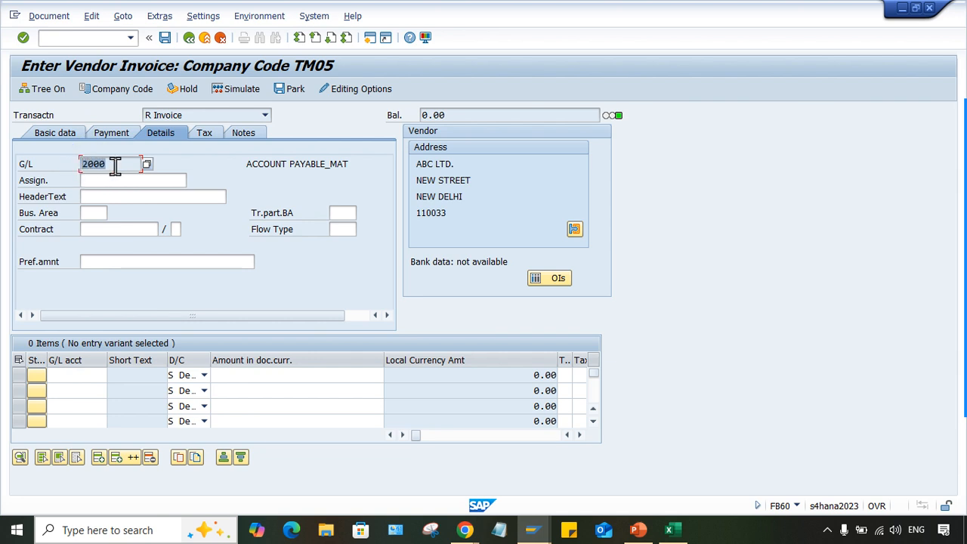
Step: Check the supplier entry in the basic data, and return to the invoice details to review the G/L field
{"action": "left_click", "coordinate": [39, 134]}
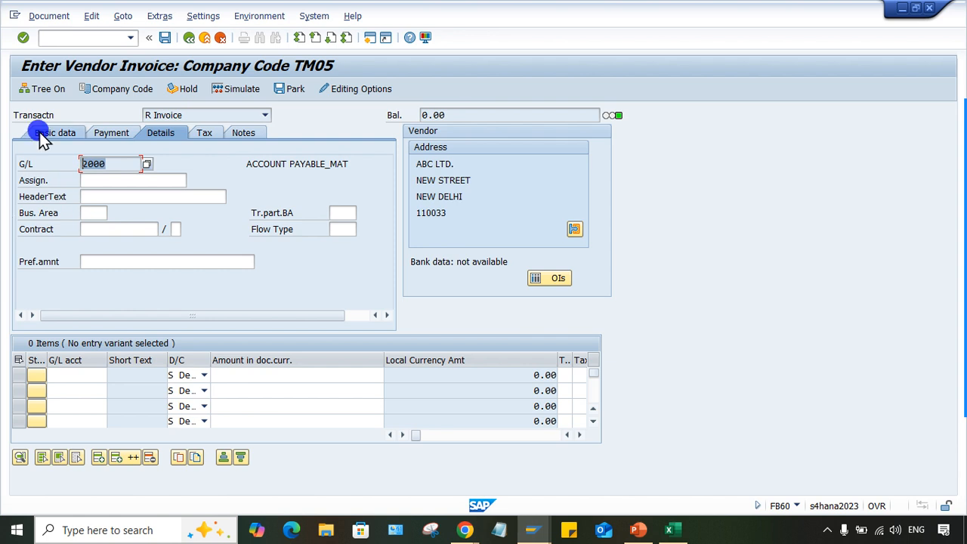
{"action": "left_click", "coordinate": [159, 142]}
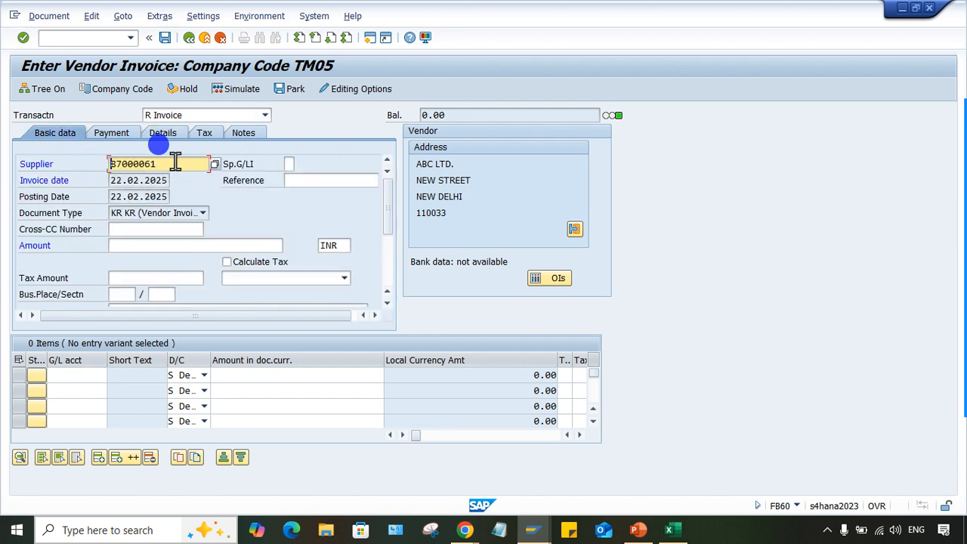
{"action": "left_click_drag", "start_coordinate": [175, 161], "coordinate": [80, 166]}
{"action": "left_click", "coordinate": [160, 164]}
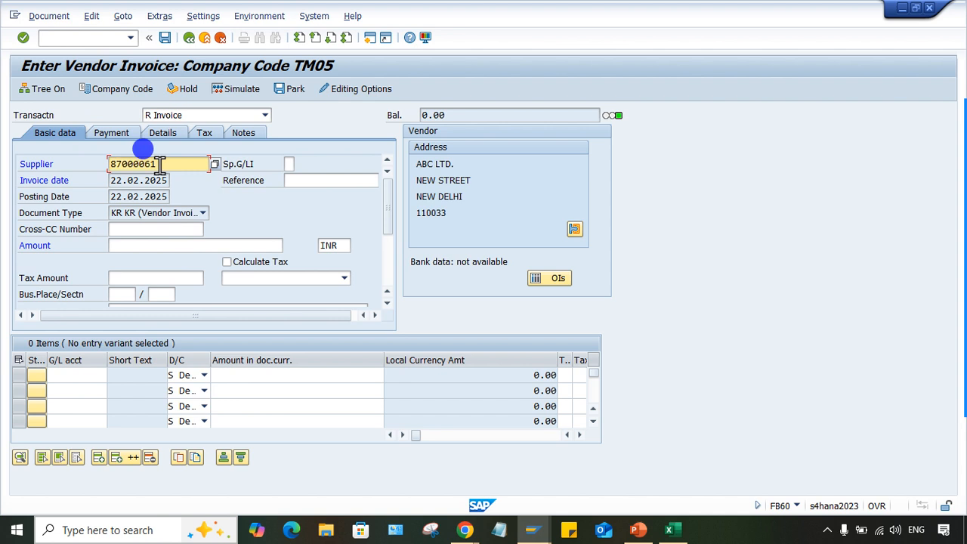
{"action": "left_click_drag", "start_coordinate": [161, 164], "coordinate": [85, 163]}
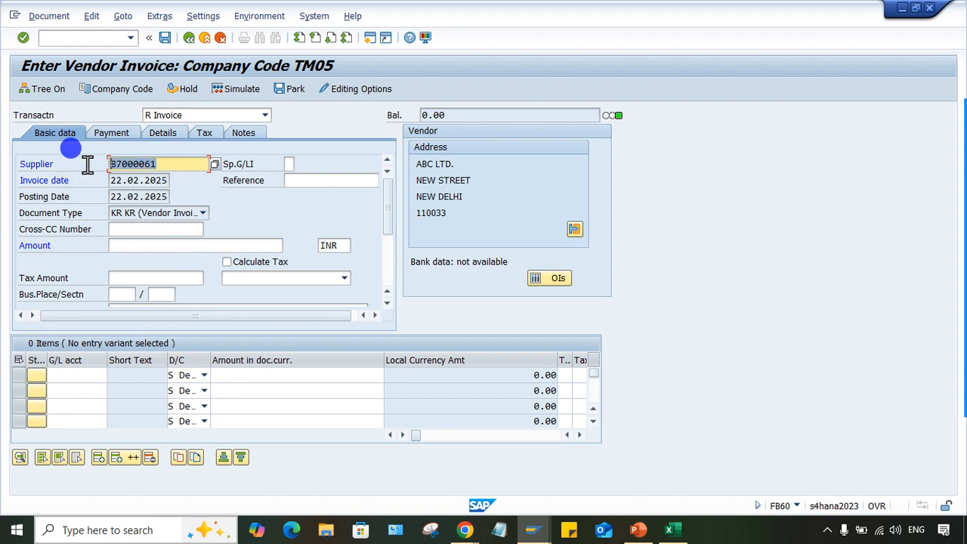
{"action": "left_click", "coordinate": [164, 134]}
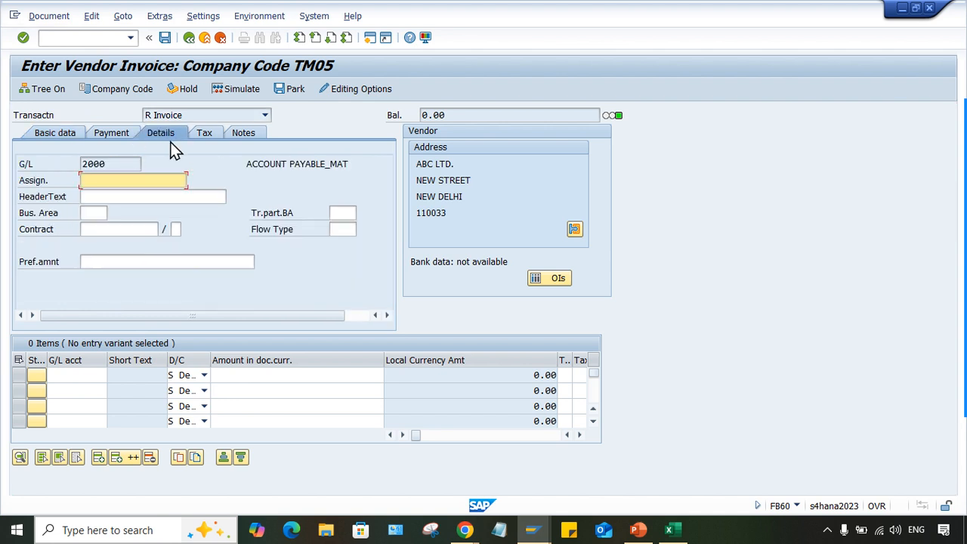
{"action": "left_click_drag", "start_coordinate": [119, 164], "coordinate": [3, 178]}
{"action": "type", "text": "1"}
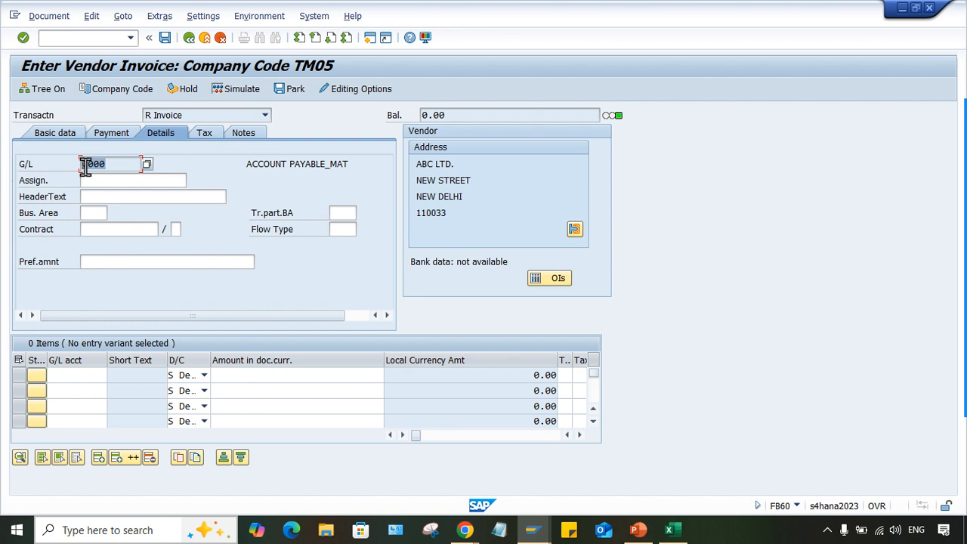
{"action": "type", "text": "2"}
Step: Compare with the reconciliation account in the business partner session and return to the FB60 vendor invoice session
{"action": "left_click", "coordinate": [537, 529]}
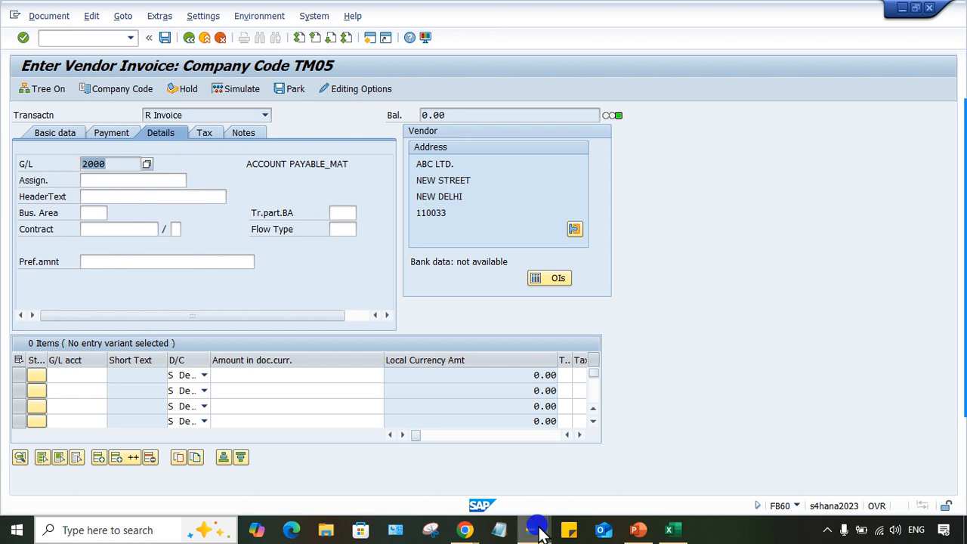
{"action": "left_click", "coordinate": [453, 492]}
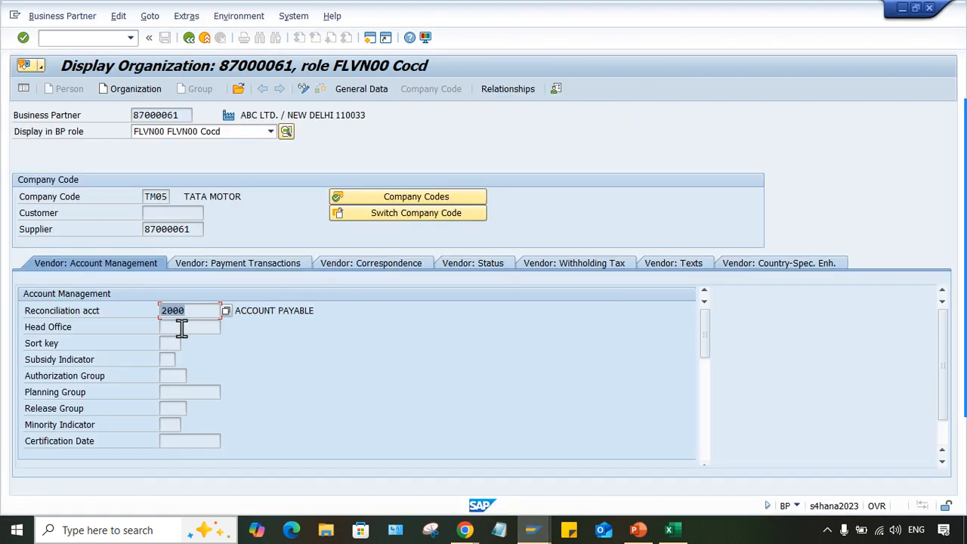
{"action": "left_click", "coordinate": [199, 306]}
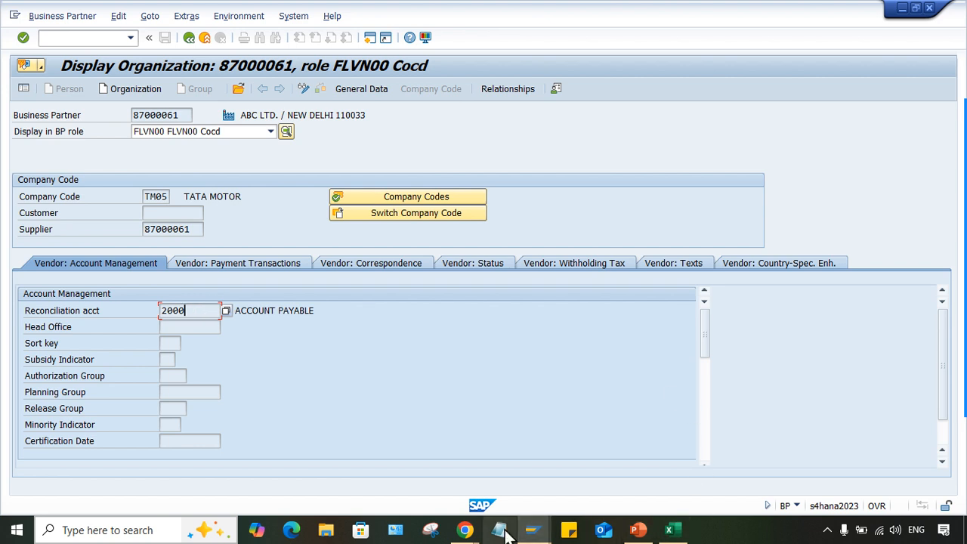
{"action": "mouse_move", "coordinate": [532, 531]}
{"action": "left_click", "coordinate": [737, 482]}
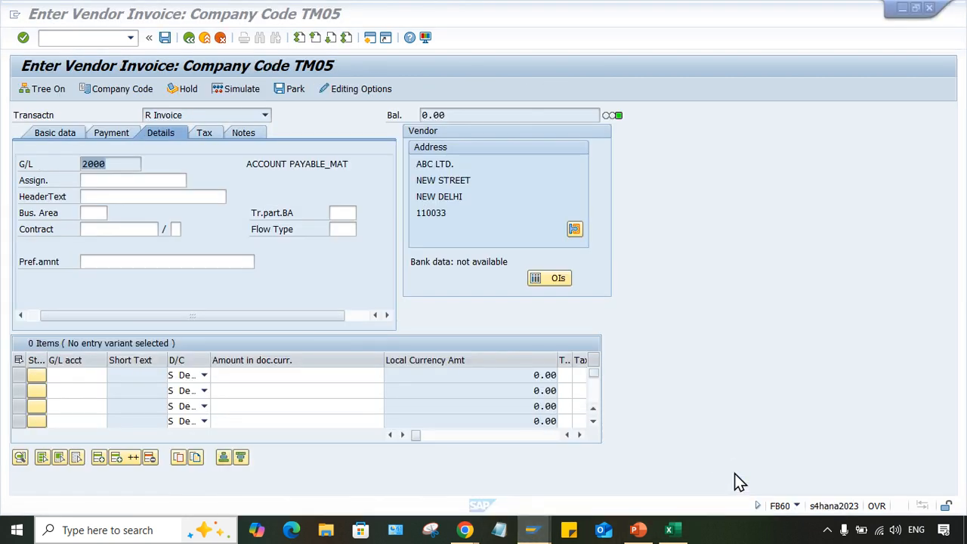
Step: Examine whether the reconciliation G/L account in the vendor invoice details accepts a different entry
{"action": "left_click", "coordinate": [119, 165]}
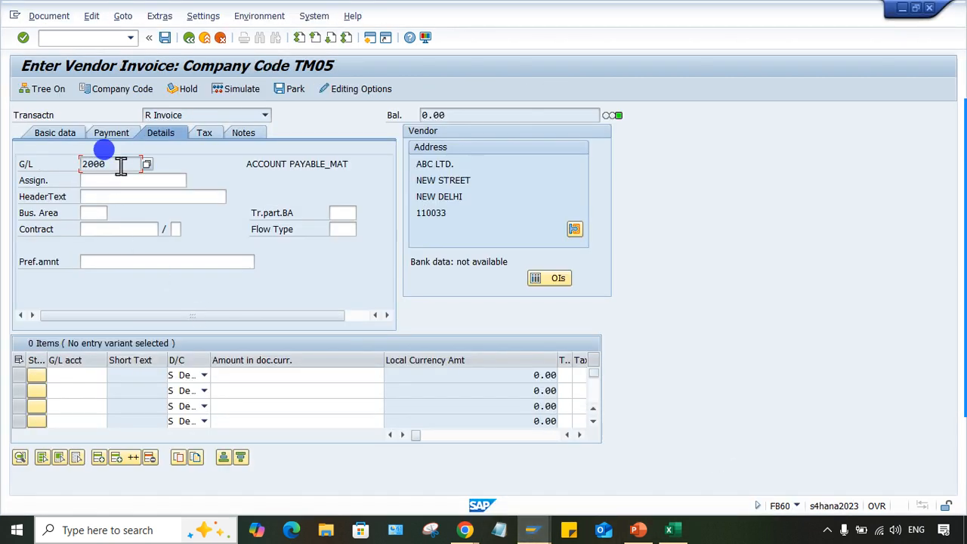
{"action": "left_click_drag", "start_coordinate": [120, 166], "coordinate": [55, 165]}
{"action": "left_click", "coordinate": [122, 170]}
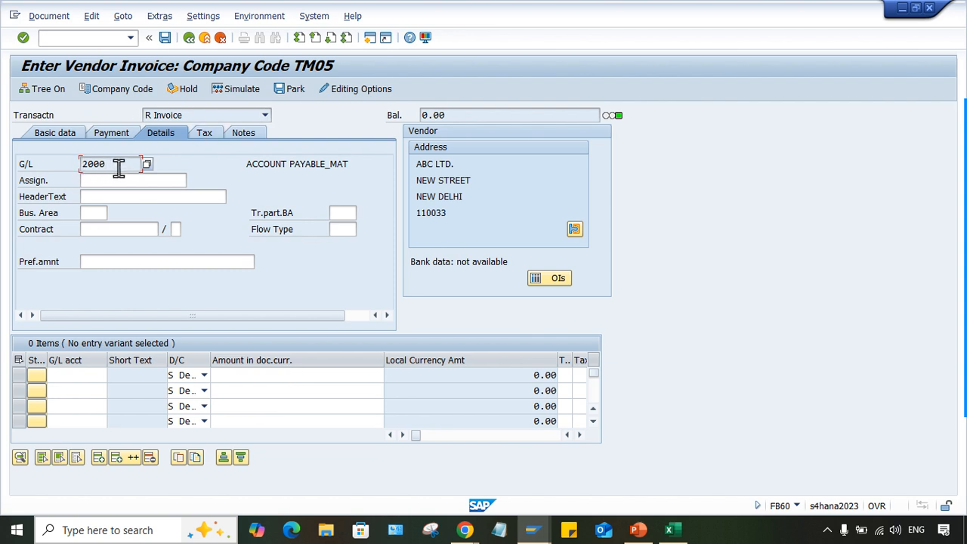
{"action": "left_click_drag", "start_coordinate": [119, 168], "coordinate": [28, 178]}
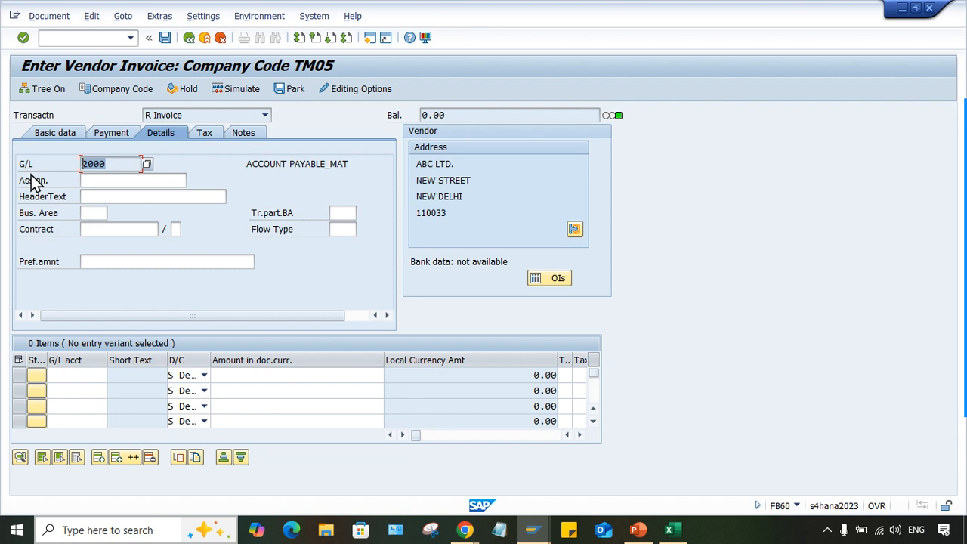
{"action": "left_click", "coordinate": [112, 163]}
{"action": "left_click_drag", "start_coordinate": [130, 164], "coordinate": [11, 172]}
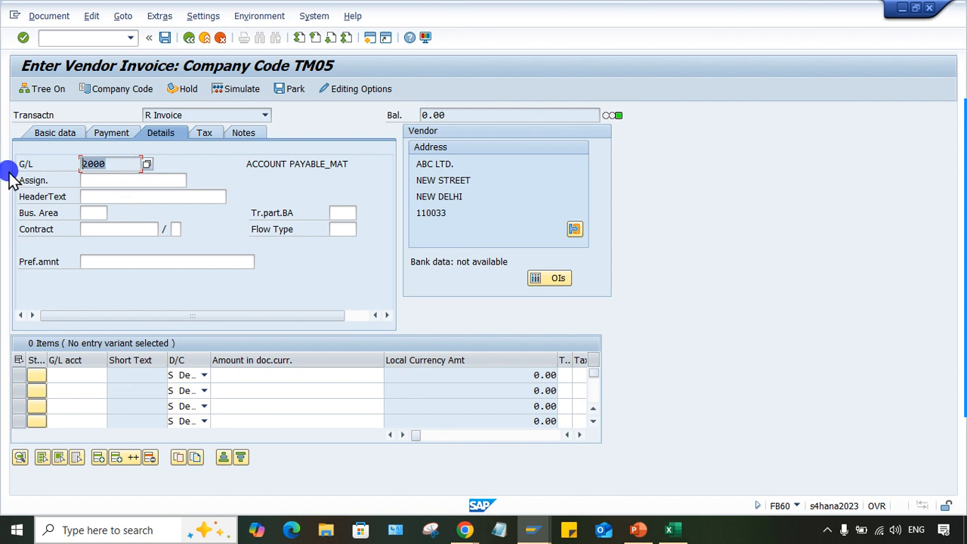
{"action": "left_click", "coordinate": [120, 164]}
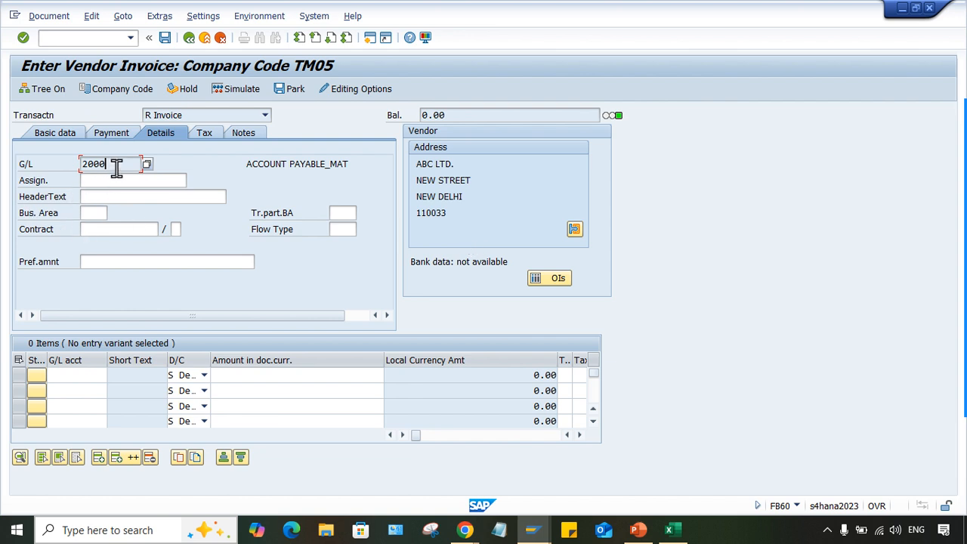
{"action": "left_click_drag", "start_coordinate": [117, 168], "coordinate": [55, 163]}
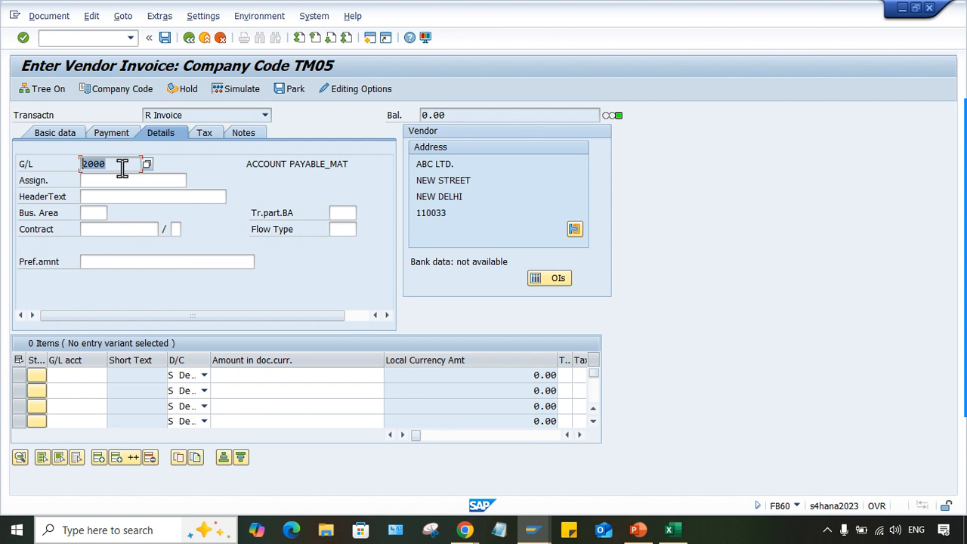
{"action": "left_click", "coordinate": [122, 166]}
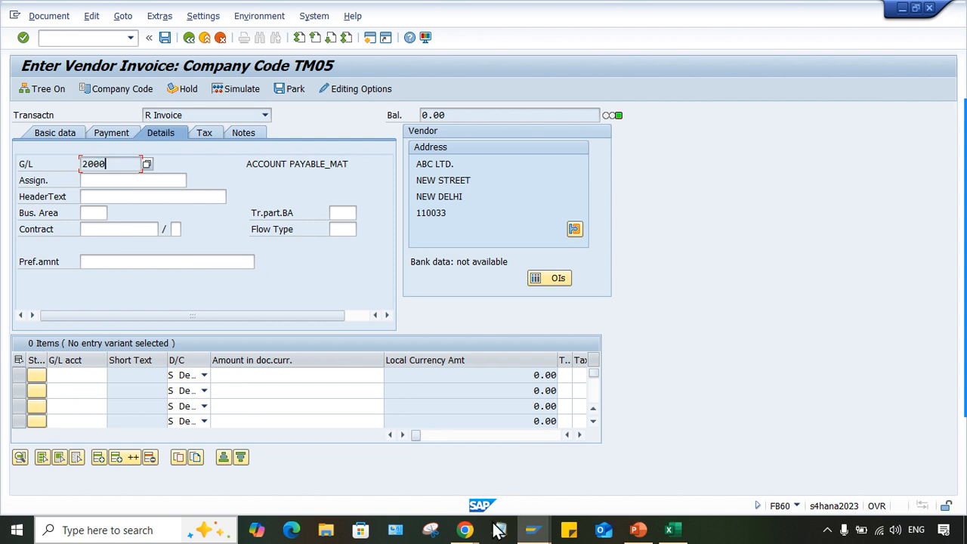
Step: Switch to the Google Meet window and look through the list of meeting participants
{"action": "mouse_move", "coordinate": [464, 530]}
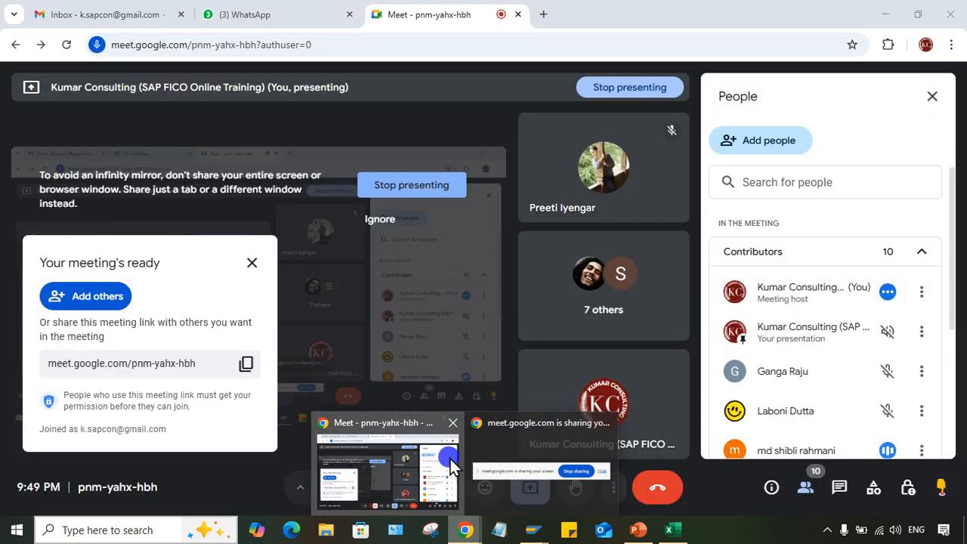
{"action": "left_click", "coordinate": [451, 459]}
{"action": "scroll", "coordinate": [786, 401], "scroll_direction": "down", "scroll_amount": 3}
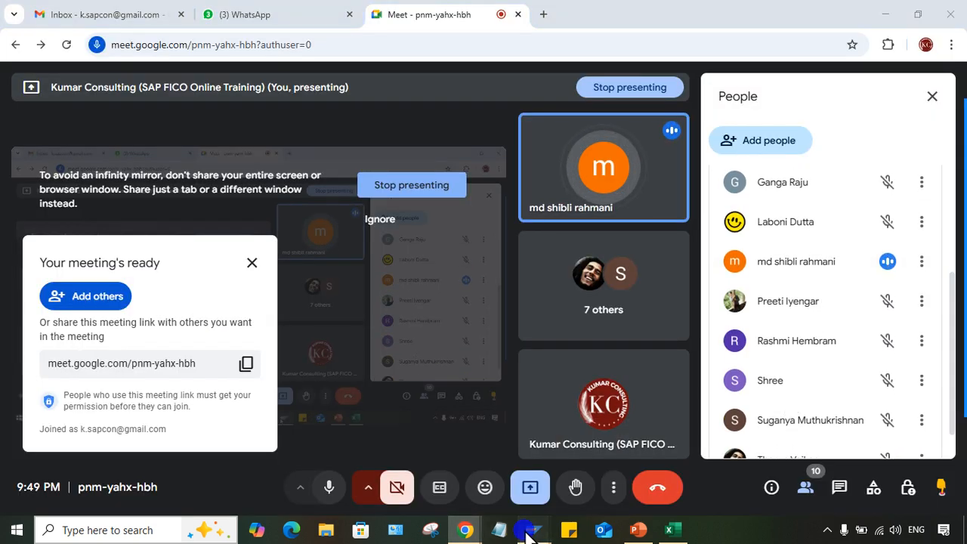
Step: Return to the FB60 vendor invoice session and highlight the G/L account in the details again
{"action": "mouse_move", "coordinate": [531, 529]}
{"action": "left_click", "coordinate": [738, 459]}
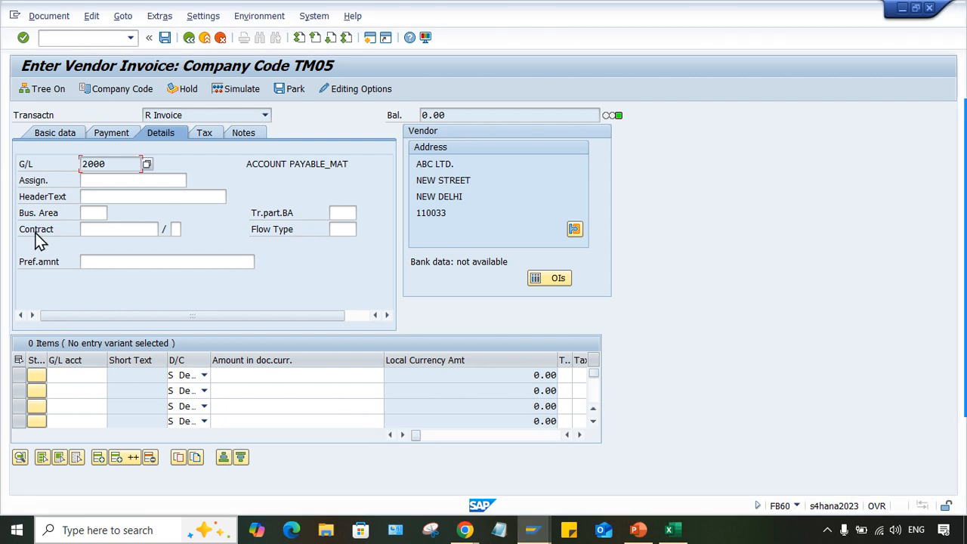
{"action": "double_click", "coordinate": [113, 163]}
{"action": "left_click_drag", "start_coordinate": [118, 162], "coordinate": [79, 162]}
{"action": "left_click", "coordinate": [113, 164]}
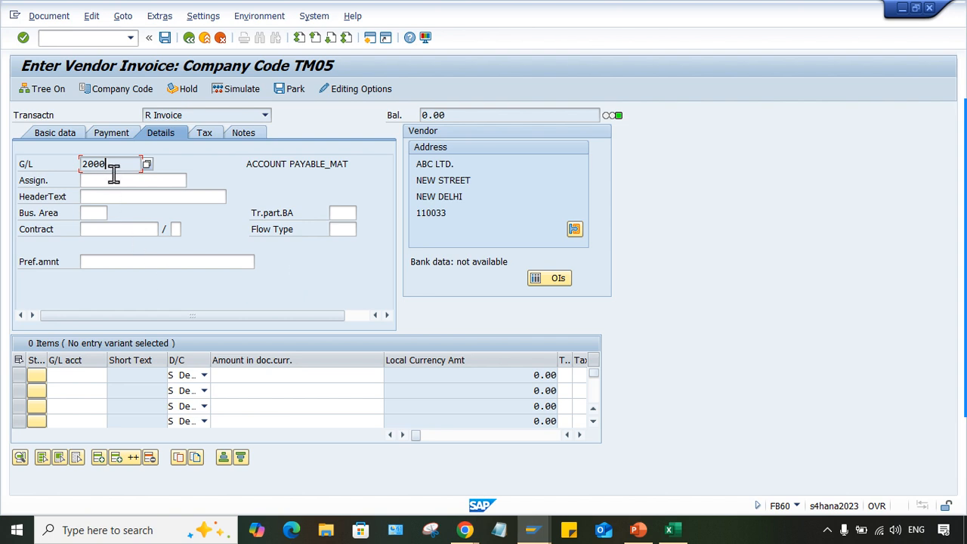
{"action": "double_click", "coordinate": [87, 162]}
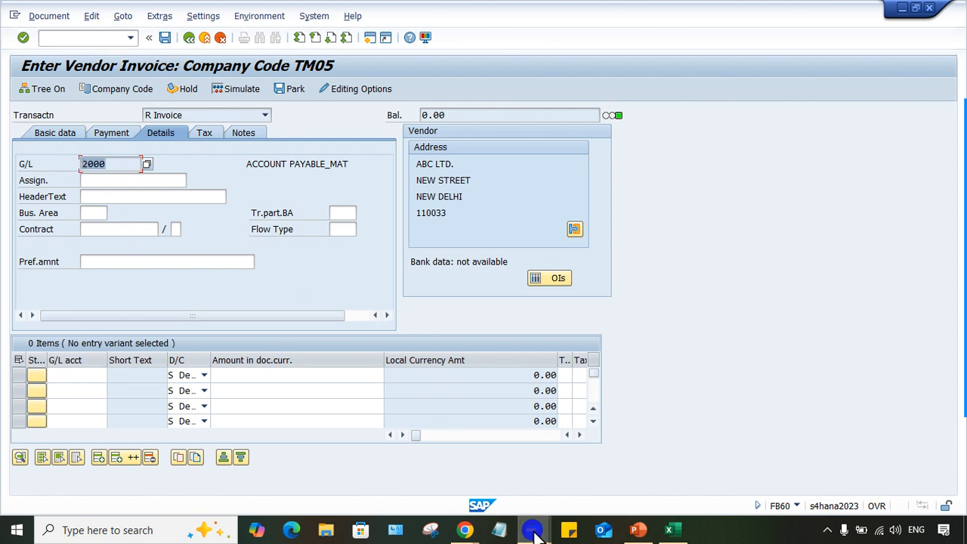
Step: Switch to the G/L account session and inspect the Recon. Acct Ready for Input setting of account 2000
{"action": "mouse_move", "coordinate": [532, 530]}
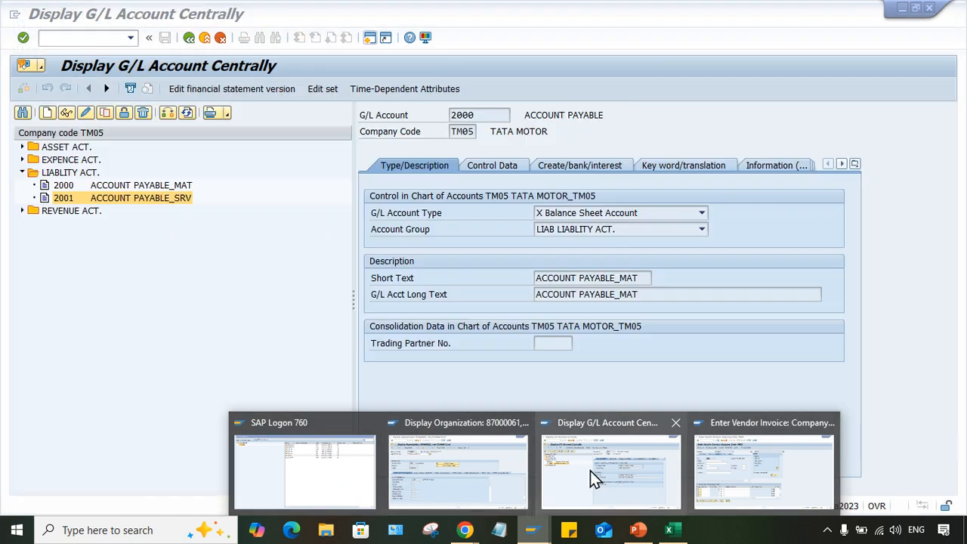
{"action": "left_click", "coordinate": [594, 473]}
{"action": "left_click", "coordinate": [578, 169]}
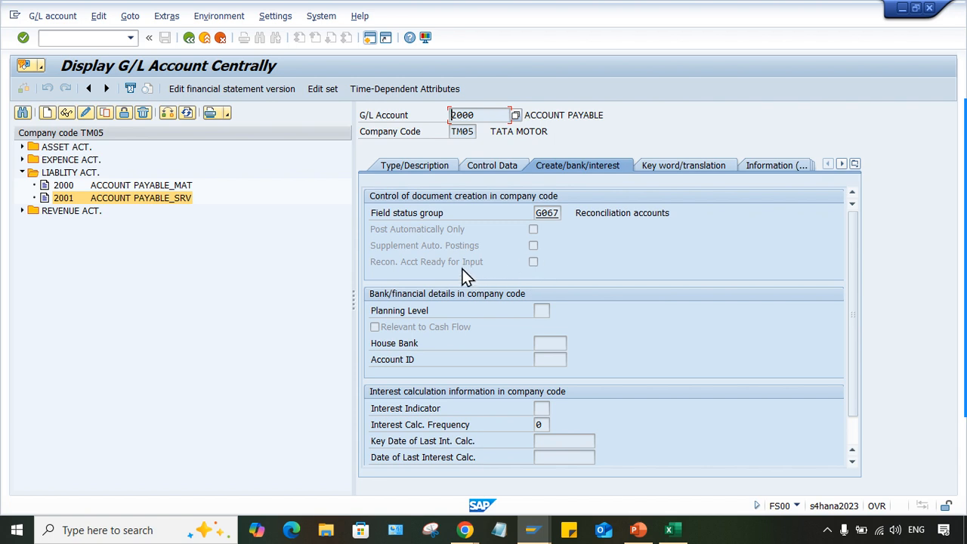
{"action": "left_click", "coordinate": [534, 263]}
Step: Switch to change mode, enable Recon. Acct Ready for Input for G/L account 2000, and save it while moving to account 2001
{"action": "left_click", "coordinate": [87, 113]}
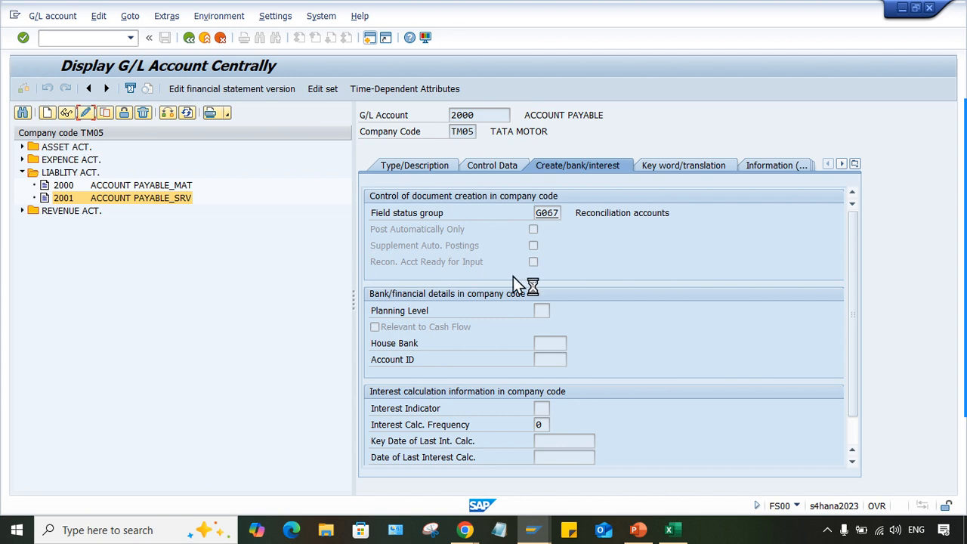
{"action": "left_click", "coordinate": [535, 262]}
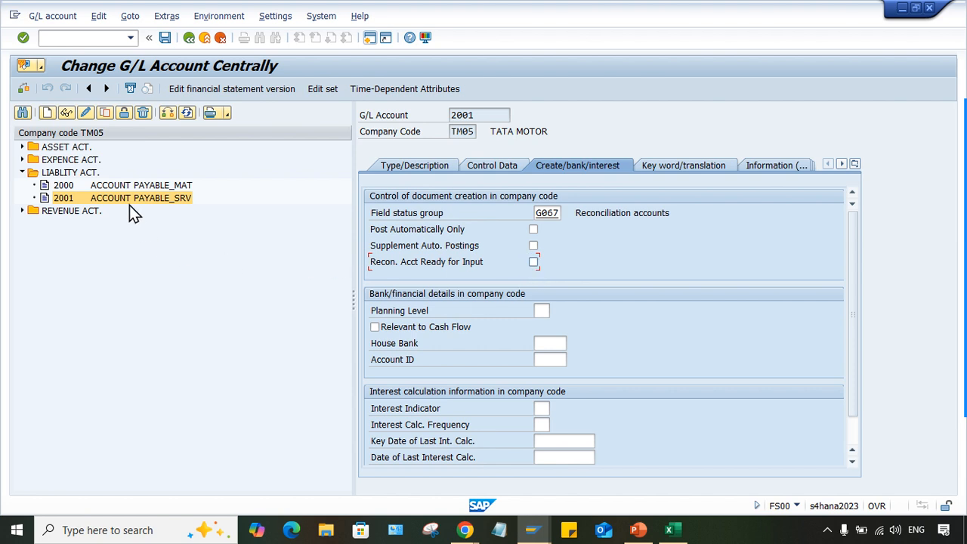
{"action": "double_click", "coordinate": [93, 186]}
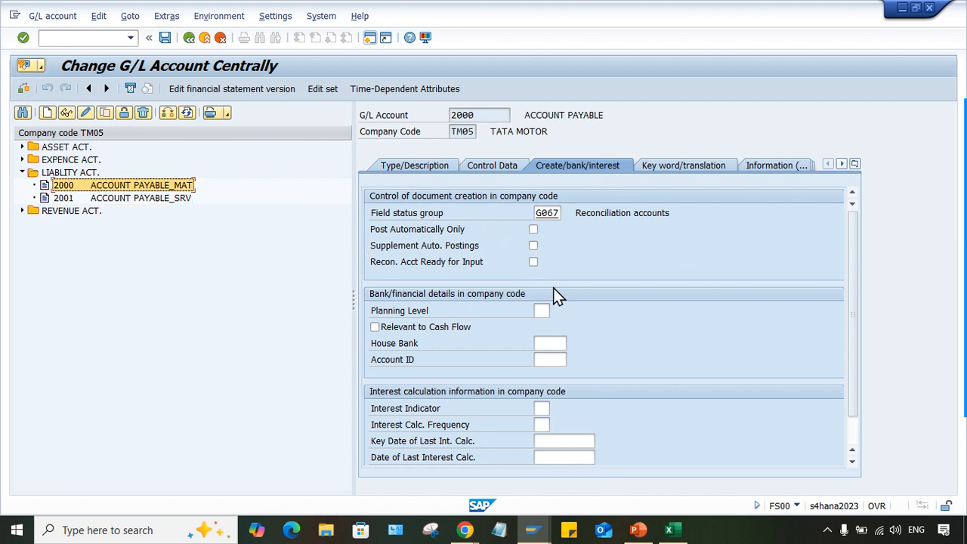
{"action": "left_click", "coordinate": [533, 262]}
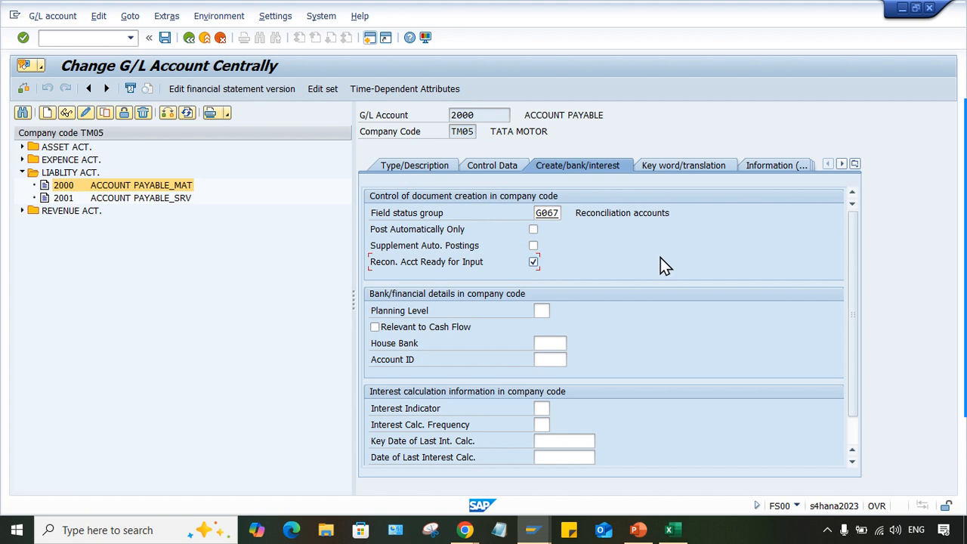
{"action": "left_click", "coordinate": [484, 114]}
{"action": "double_click", "coordinate": [458, 115]}
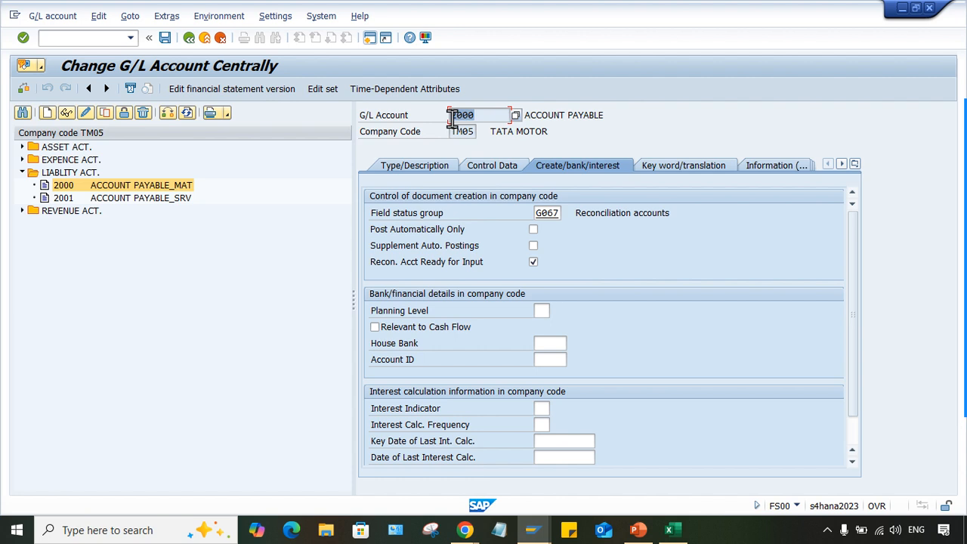
{"action": "double_click", "coordinate": [107, 199]}
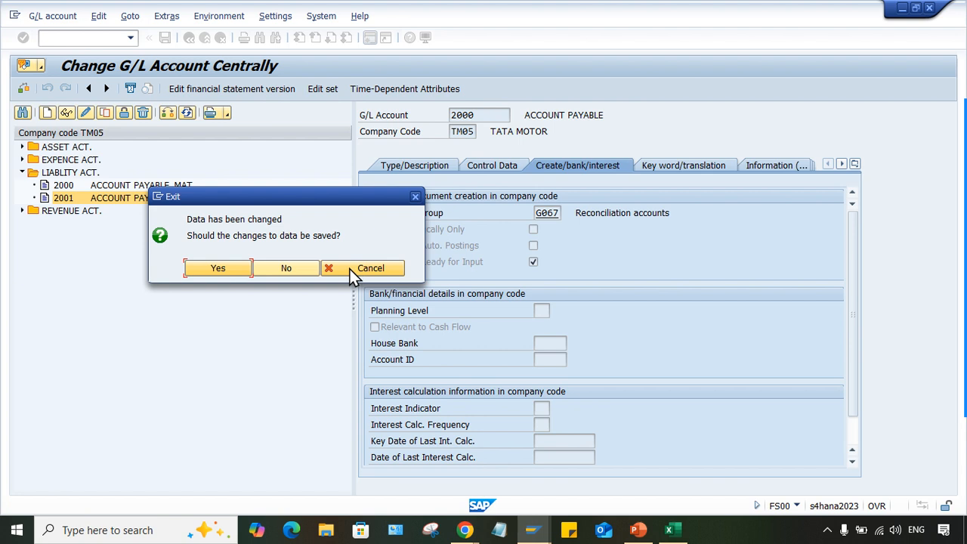
{"action": "left_click", "coordinate": [217, 270]}
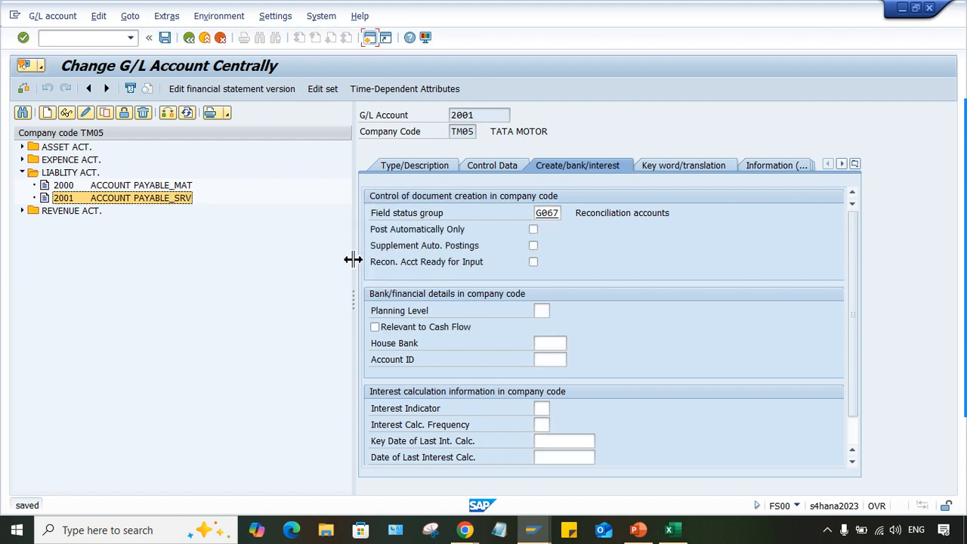
Step: Clear Recon. Acct Ready for Input for G/L account 2000, save it, and enable the setting for account 2001
{"action": "double_click", "coordinate": [158, 186]}
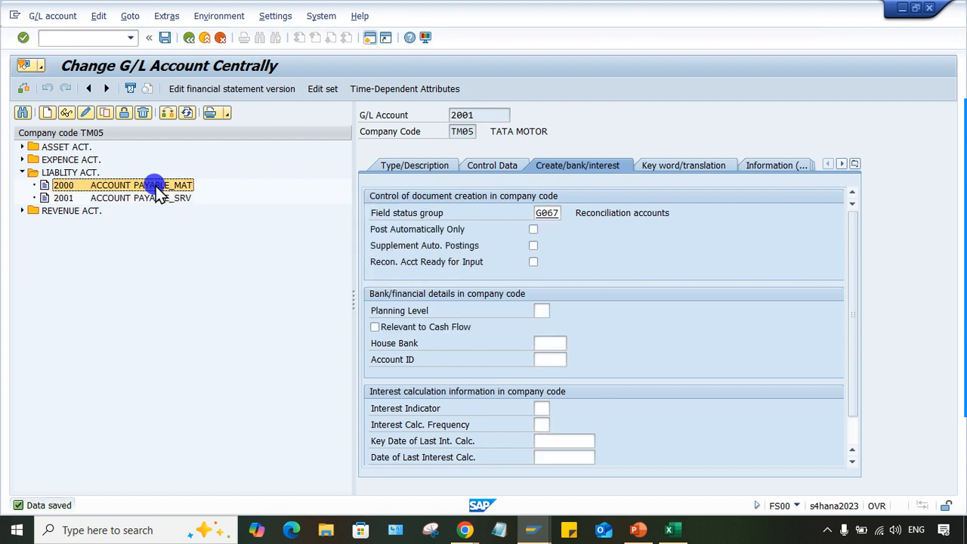
{"action": "left_click", "coordinate": [533, 263]}
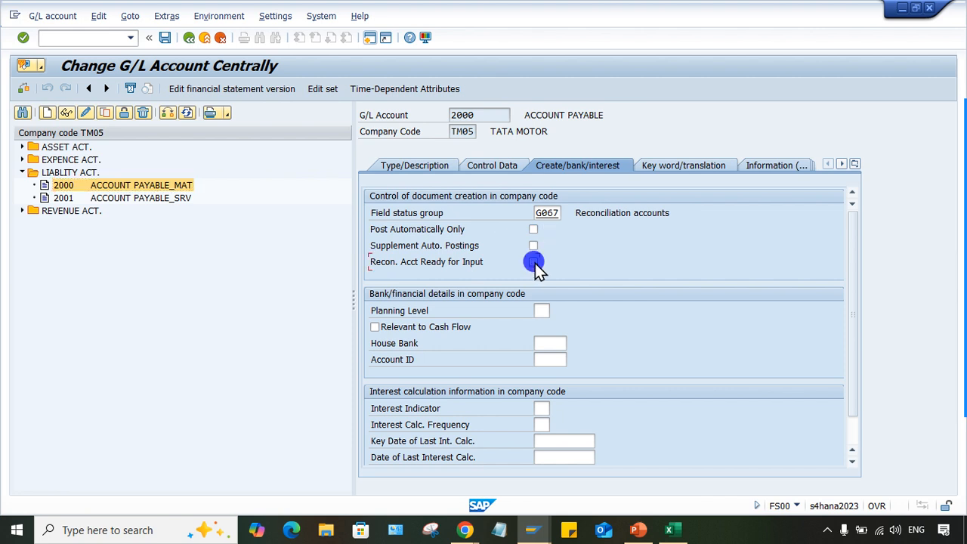
{"action": "double_click", "coordinate": [169, 198]}
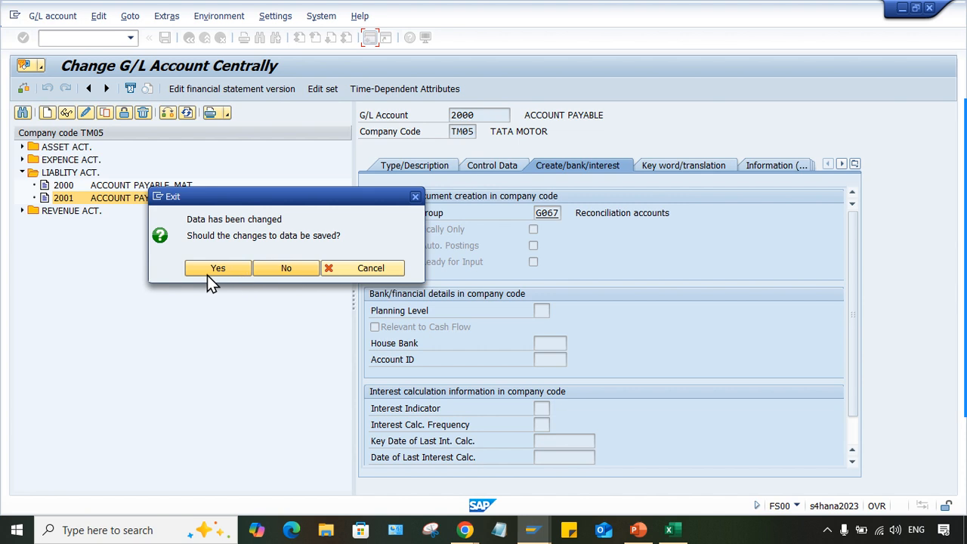
{"action": "left_click", "coordinate": [225, 271]}
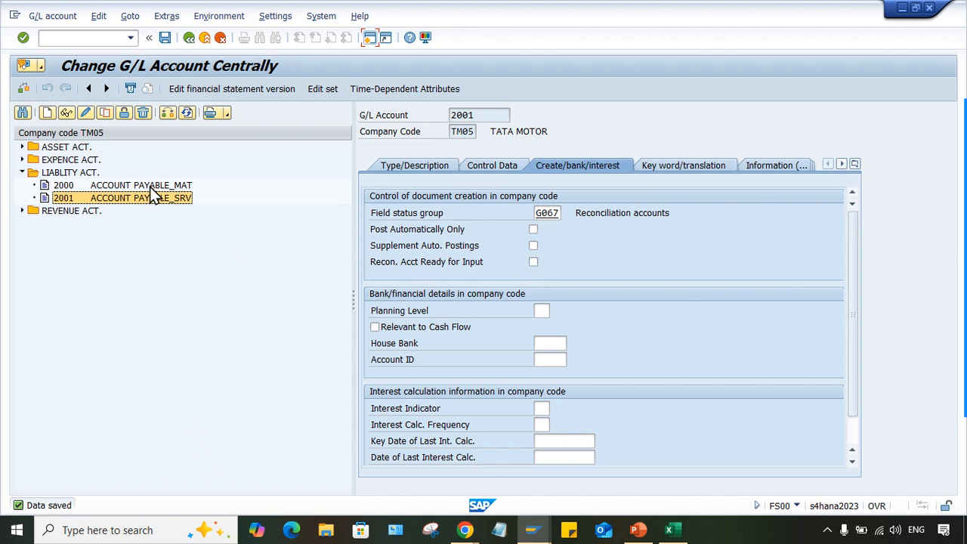
{"action": "left_click", "coordinate": [533, 263]}
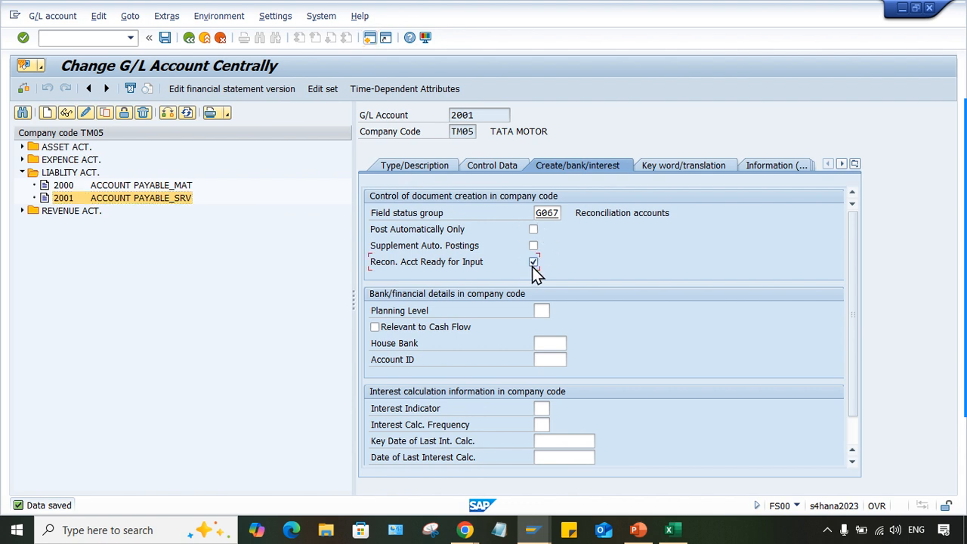
Step: Switch to the FB60 vendor invoice session and check whether the G/L account in the details can be edited
{"action": "left_click", "coordinate": [540, 533]}
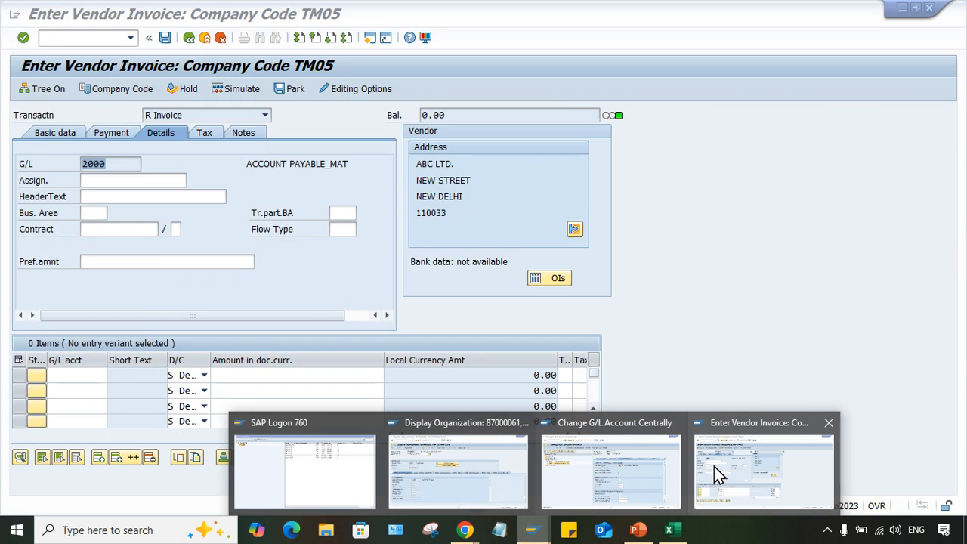
{"action": "left_click", "coordinate": [715, 466]}
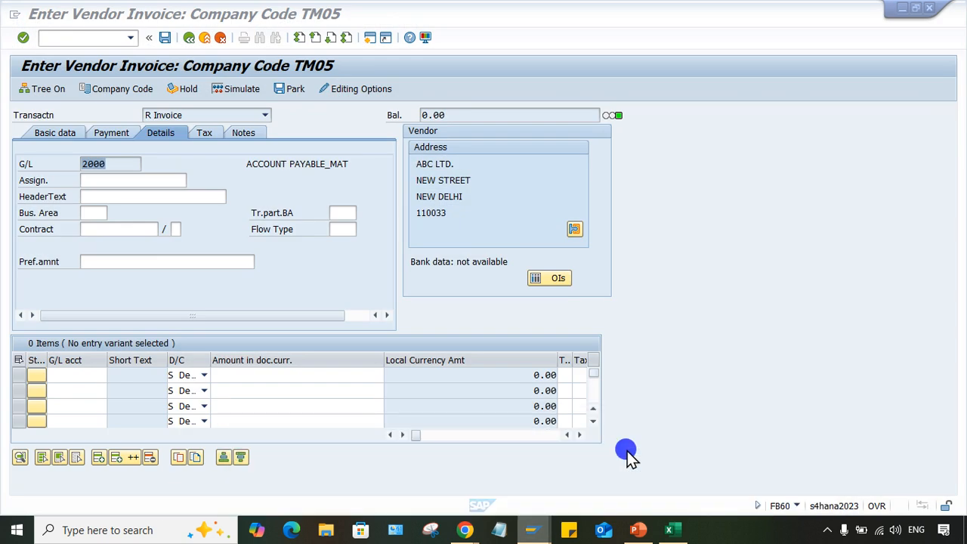
{"action": "left_click", "coordinate": [129, 167]}
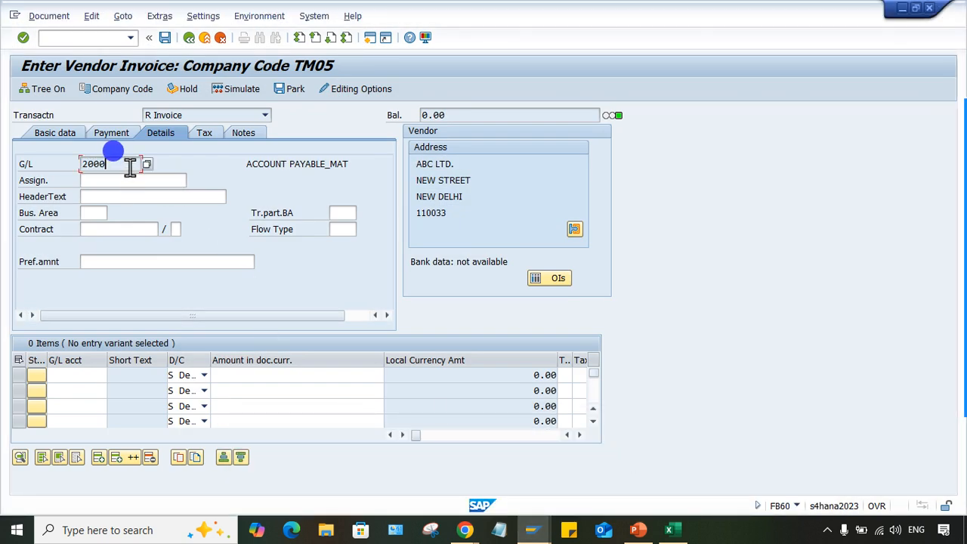
{"action": "left_click", "coordinate": [136, 166]}
{"action": "double_click", "coordinate": [92, 173]}
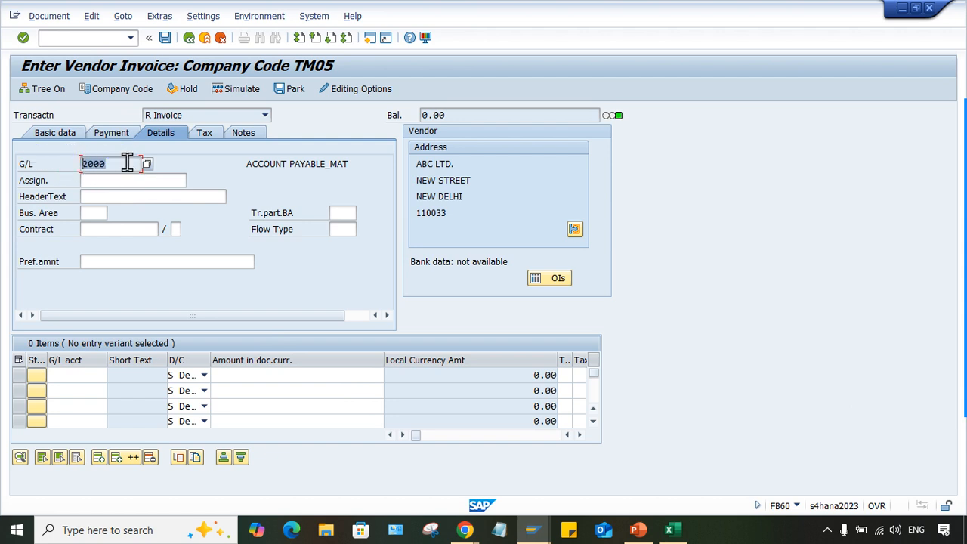
{"action": "left_click", "coordinate": [125, 168]}
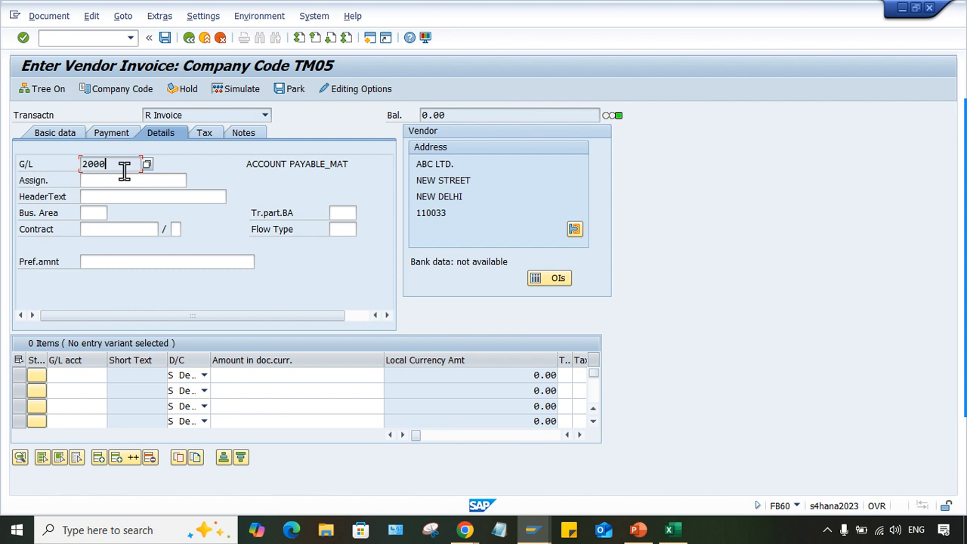
Step: Return to the G/L account session, save the change to account 2001, and open account 2000
{"action": "left_click", "coordinate": [531, 530]}
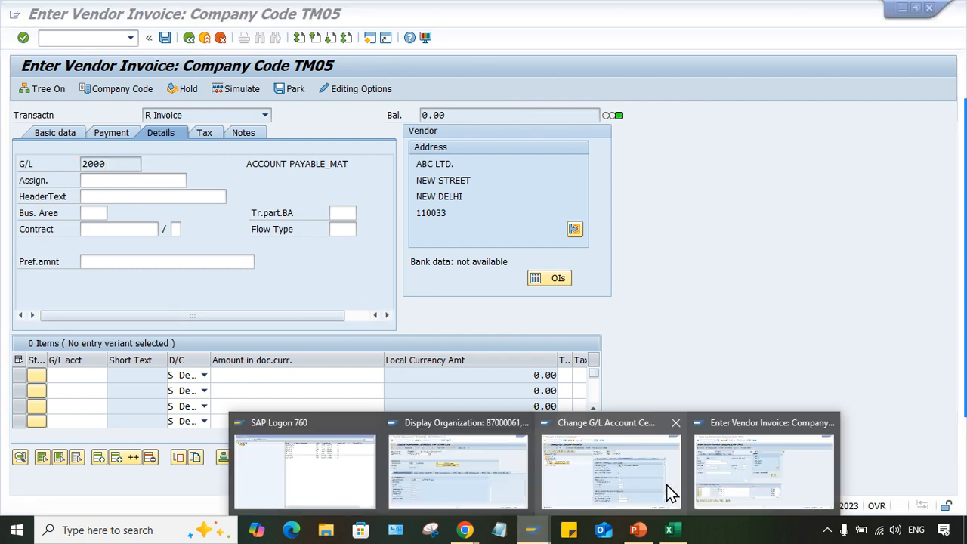
{"action": "left_click", "coordinate": [640, 478]}
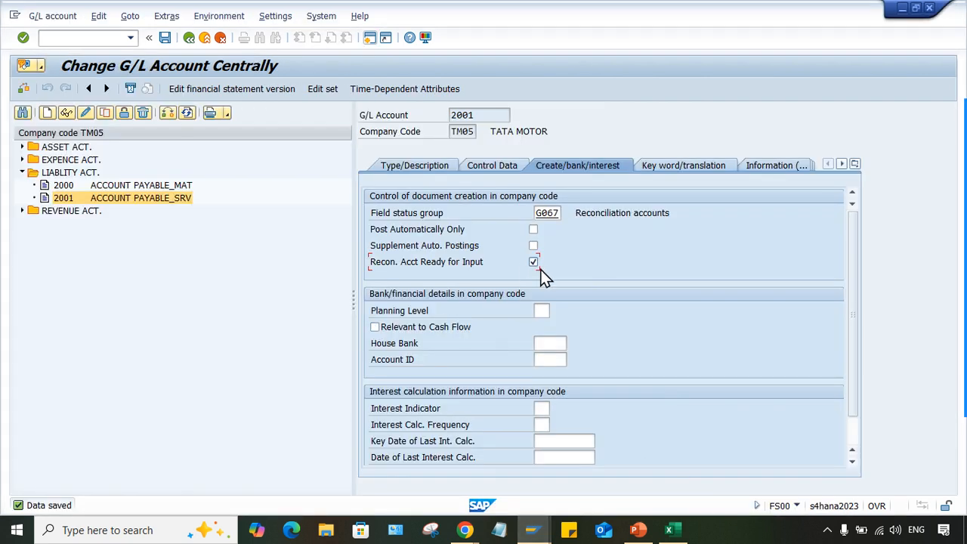
{"action": "left_click", "coordinate": [529, 340]}
{"action": "key", "text": "ctrl+F1"}
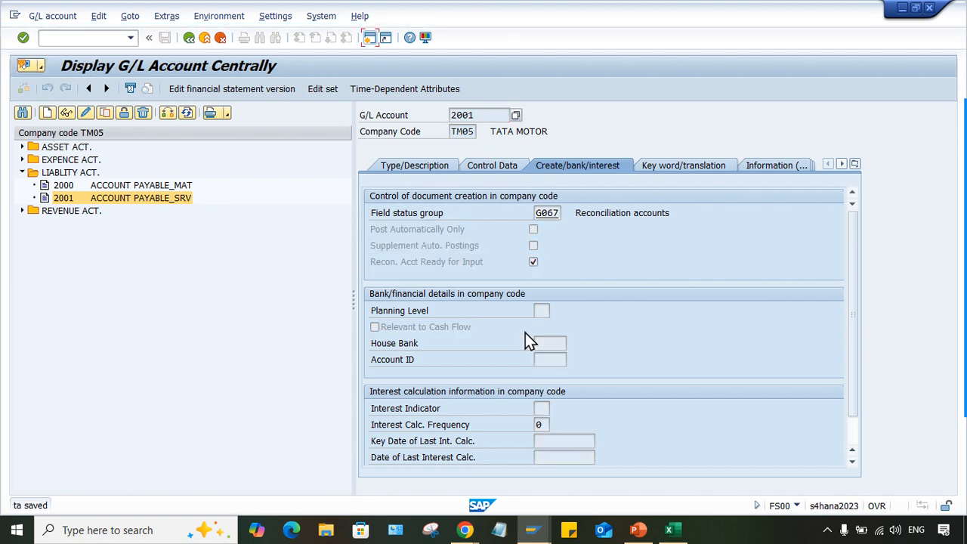
{"action": "double_click", "coordinate": [139, 184]}
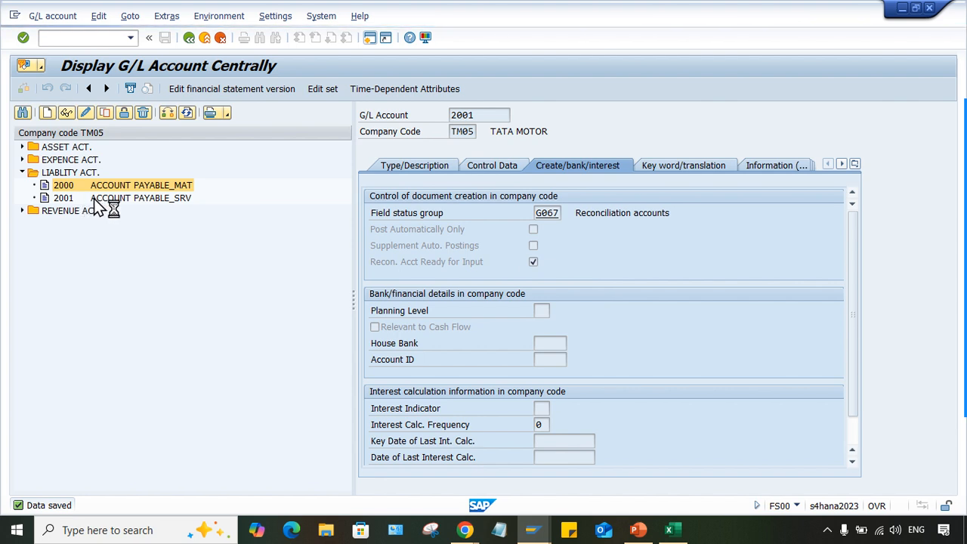
Step: Switch to the vendor invoice session and start transaction FB60 again with an empty invoice form
{"action": "mouse_move", "coordinate": [532, 530]}
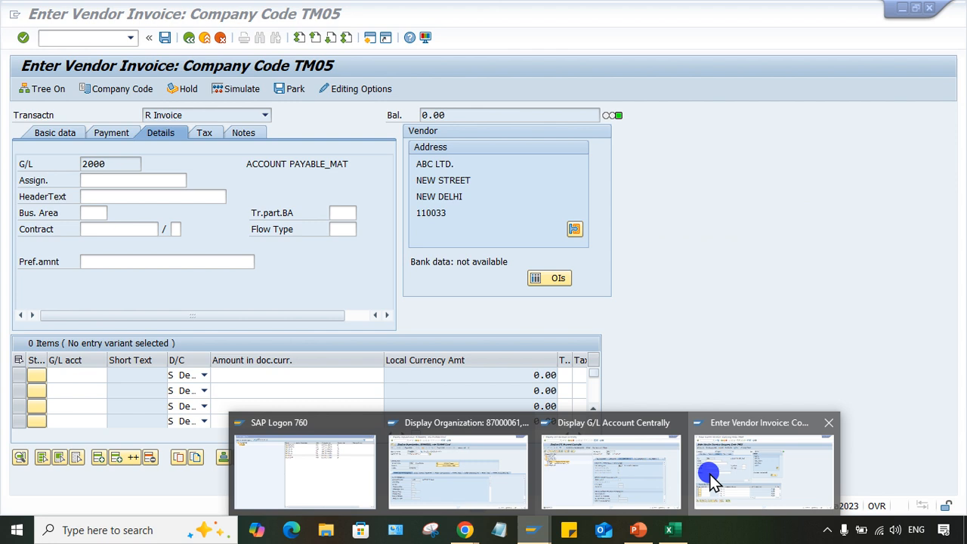
{"action": "left_click", "coordinate": [726, 483]}
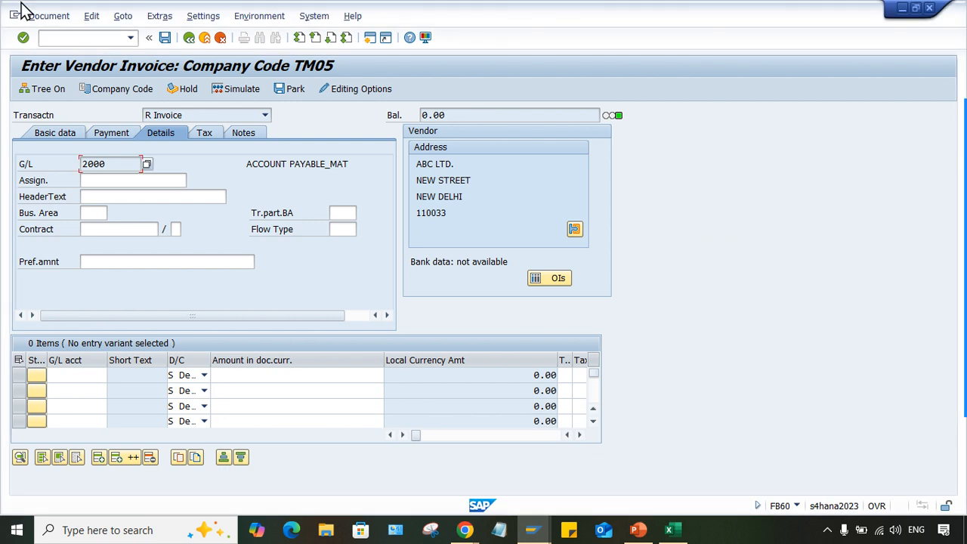
{"action": "left_click", "coordinate": [130, 38]}
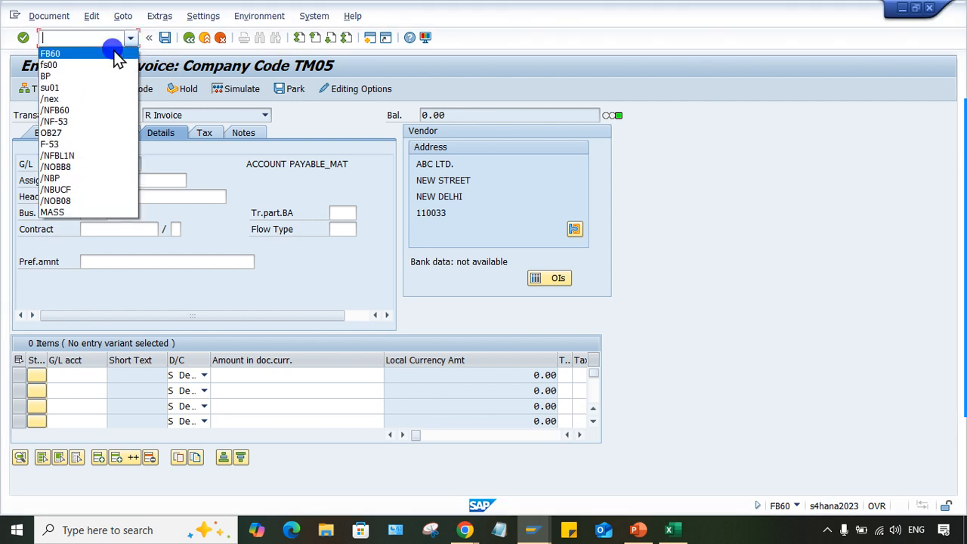
{"action": "left_click", "coordinate": [113, 50]}
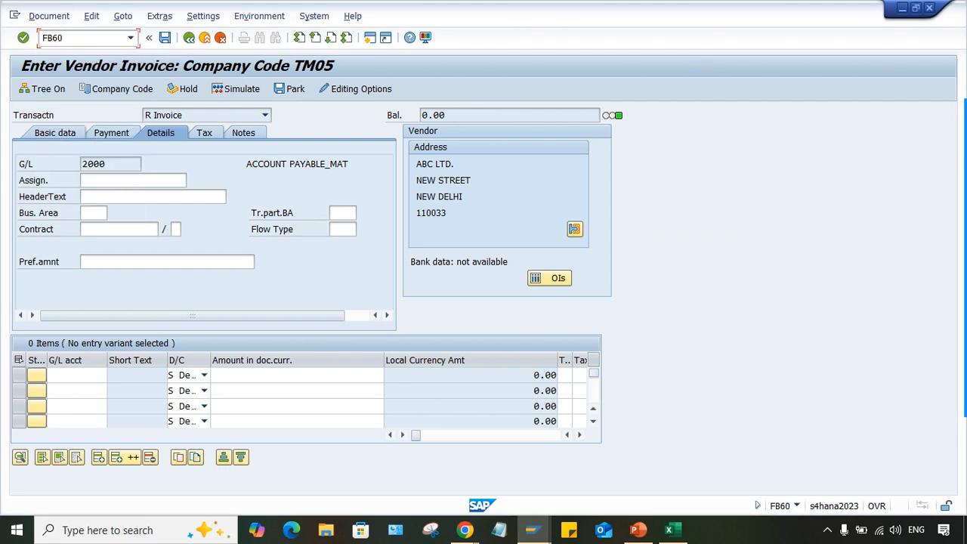
{"action": "key", "text": "Return"}
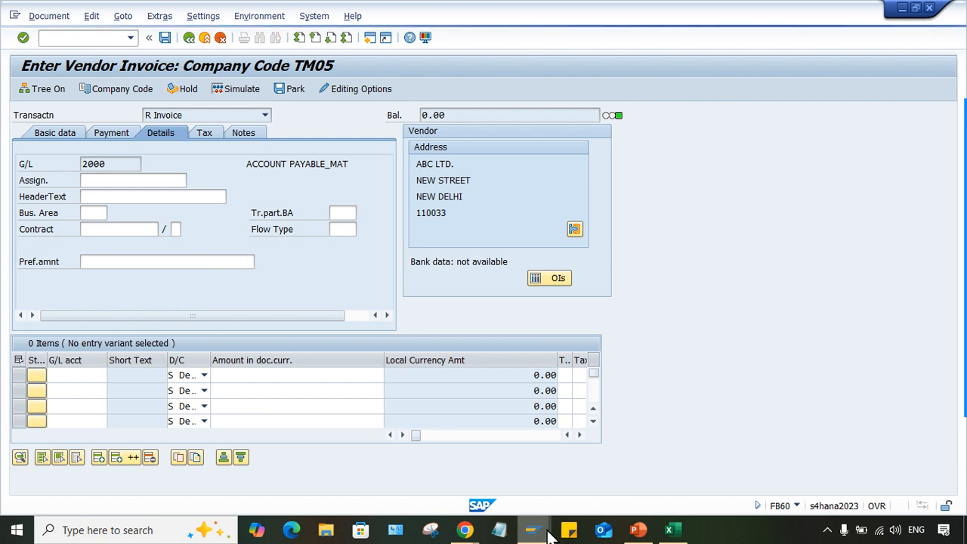
{"action": "mouse_move", "coordinate": [538, 529]}
{"action": "left_click", "coordinate": [643, 490]}
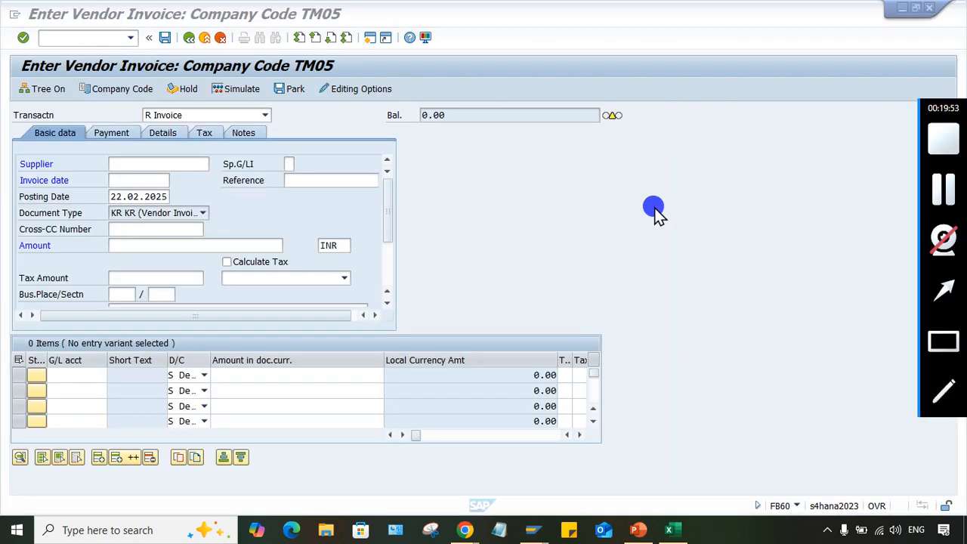
{"action": "left_click", "coordinate": [654, 209]}
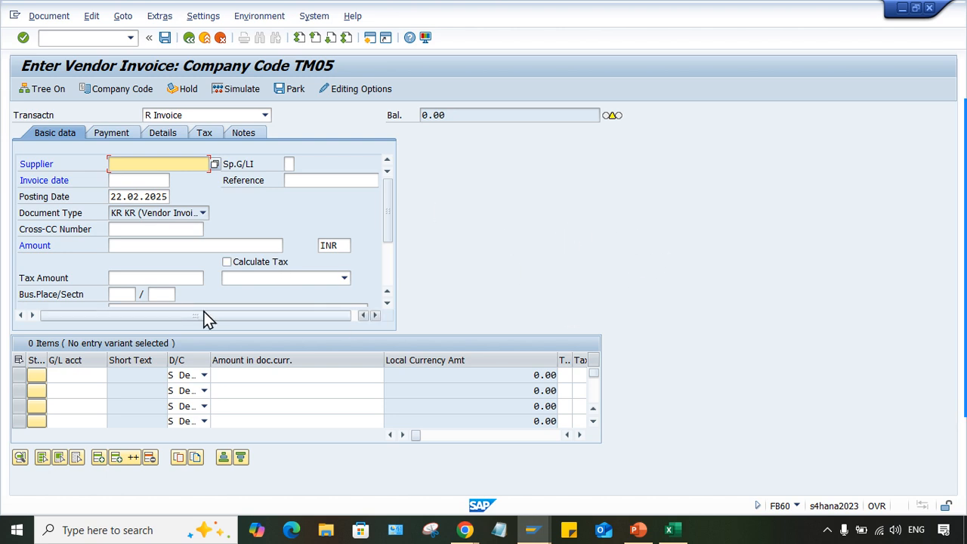
Step: Enter supplier ABC LTD. and invoice date 22.02.2025, and highlight the G/L account in the invoice details
{"action": "key", "text": "space"}
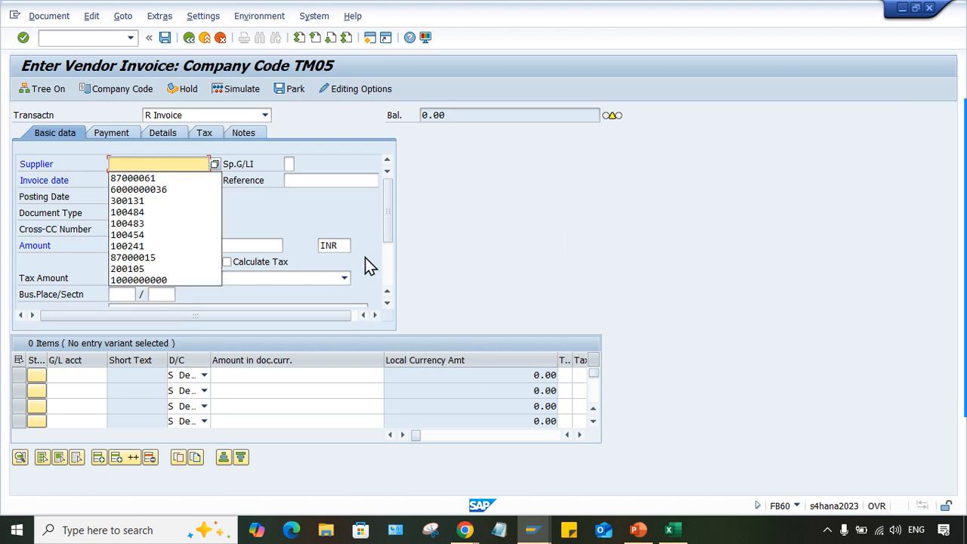
{"action": "key", "text": "Down"}
{"action": "key", "text": "Return"}
{"action": "key", "text": "Tab"}
{"action": "key", "text": "space"}
{"action": "key", "text": "Down"}
{"action": "key", "text": "Return"}
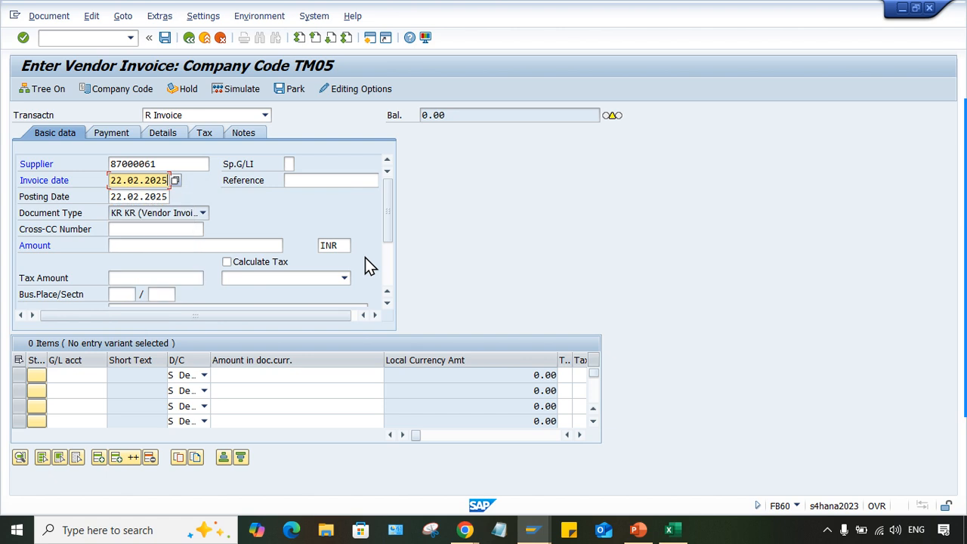
{"action": "left_click", "coordinate": [166, 133]}
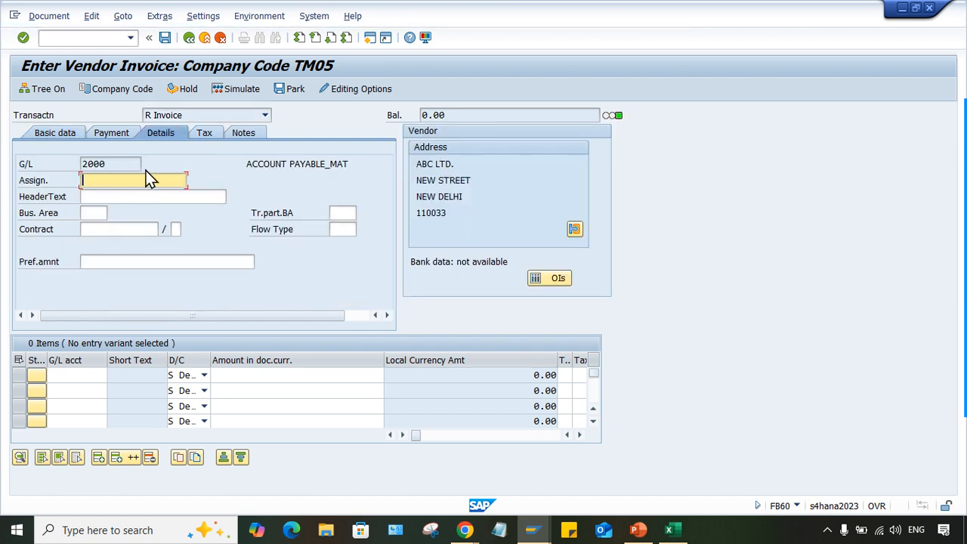
{"action": "left_click_drag", "start_coordinate": [126, 160], "coordinate": [38, 161]}
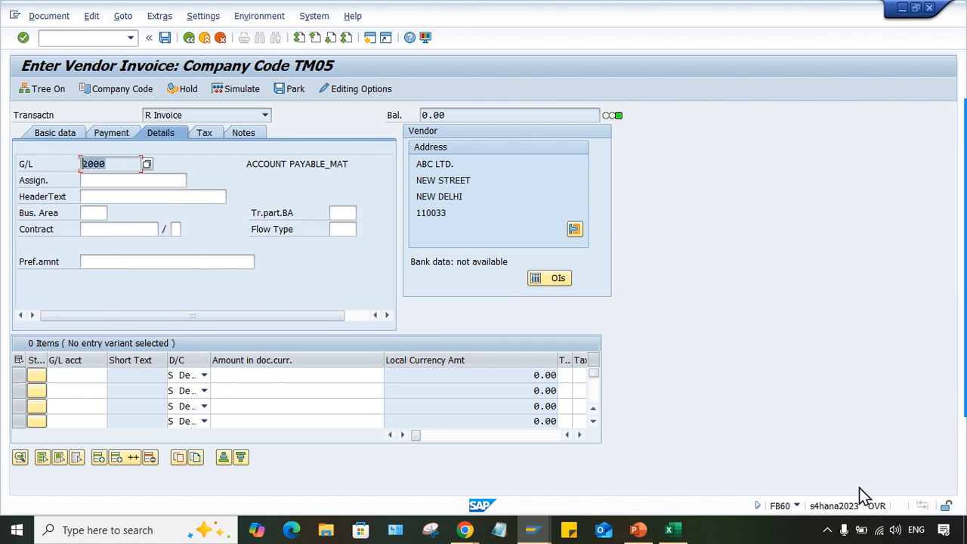
Step: Switch to the G/L account session, enable Recon. Acct Ready for Input for account 2000, and save it
{"action": "mouse_move", "coordinate": [529, 531]}
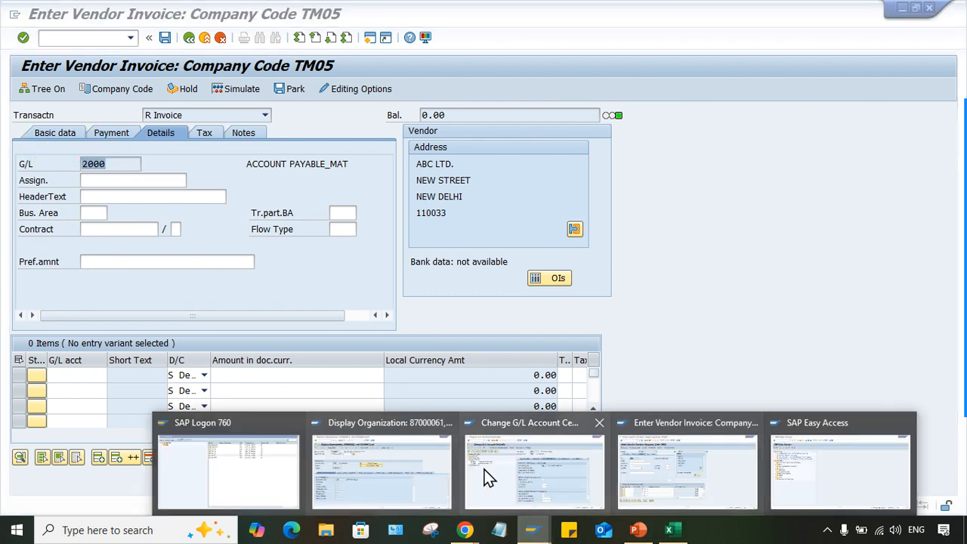
{"action": "left_click", "coordinate": [487, 505]}
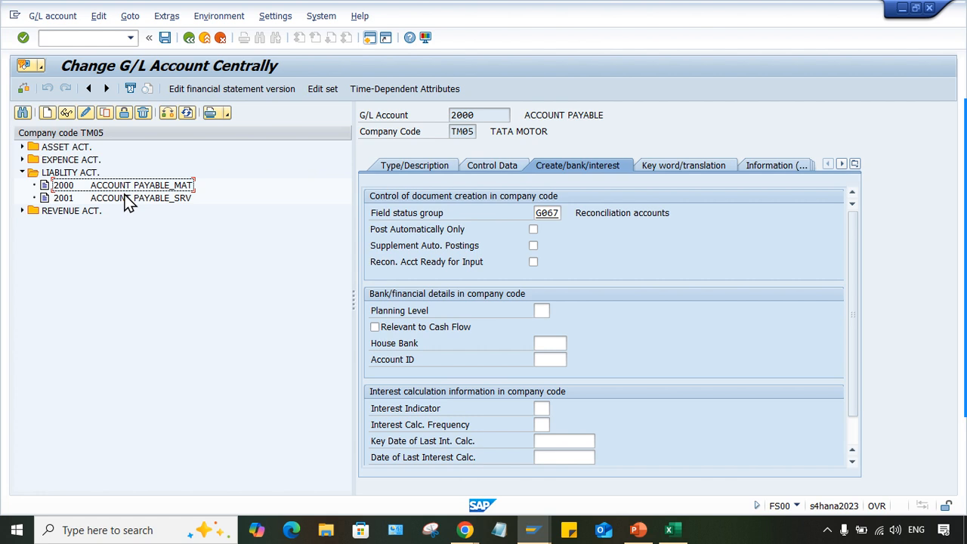
{"action": "left_click", "coordinate": [534, 261]}
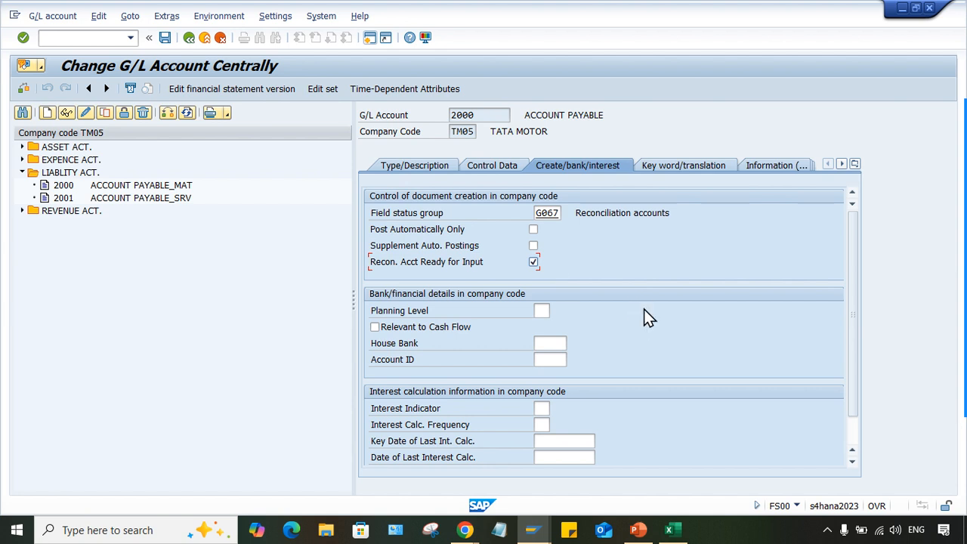
{"action": "key", "text": "ctrl+s"}
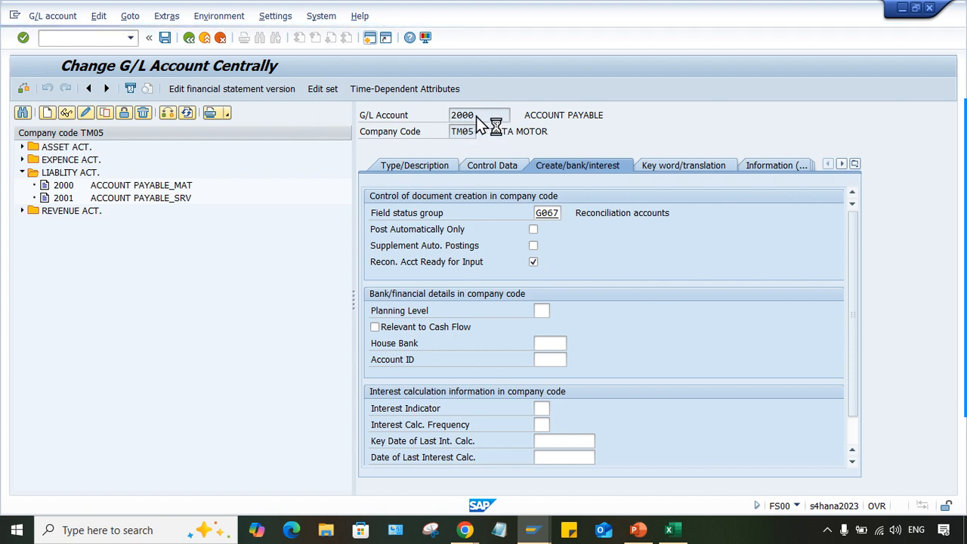
Step: Return to the FB60 vendor invoice and check whether its G/L account field accepts input
{"action": "left_click", "coordinate": [532, 530]}
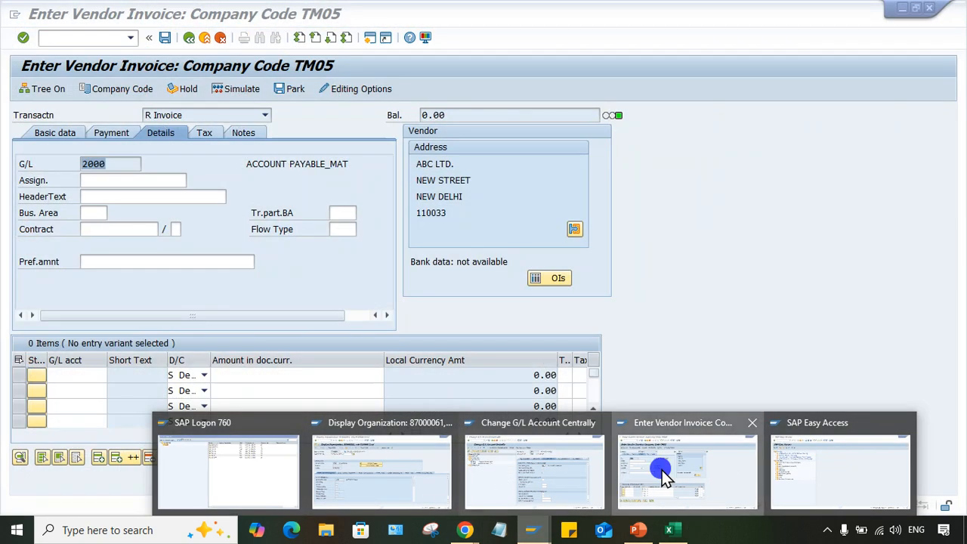
{"action": "left_click", "coordinate": [662, 470]}
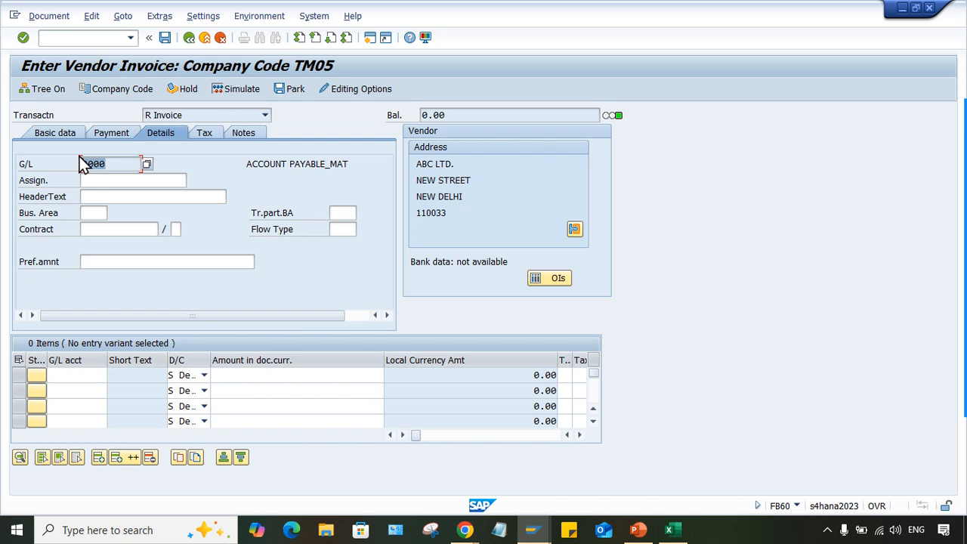
{"action": "left_click", "coordinate": [115, 166]}
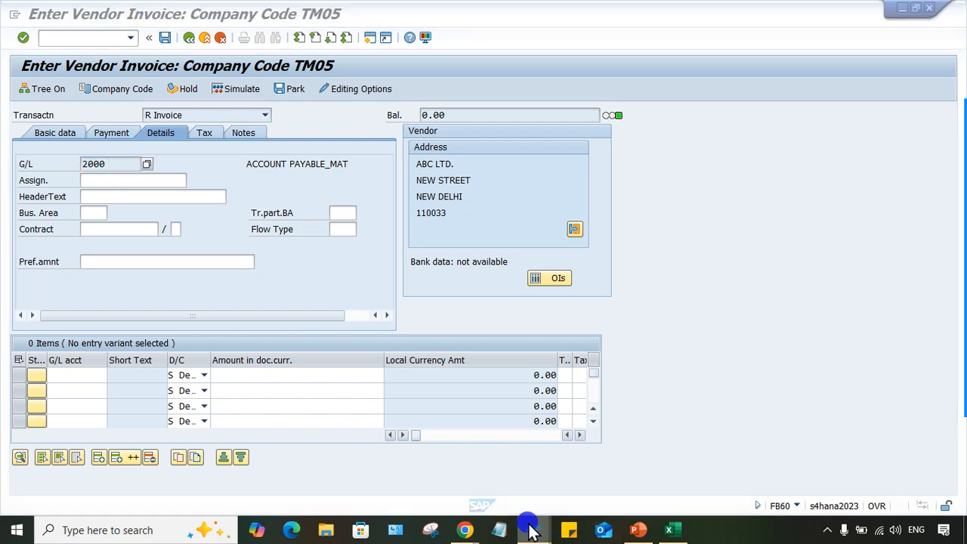
Step: Go back to the G/L account session and inspect the Recon. Acct Ready for Input setting of account 2000
{"action": "mouse_move", "coordinate": [533, 533]}
{"action": "left_click", "coordinate": [714, 473]}
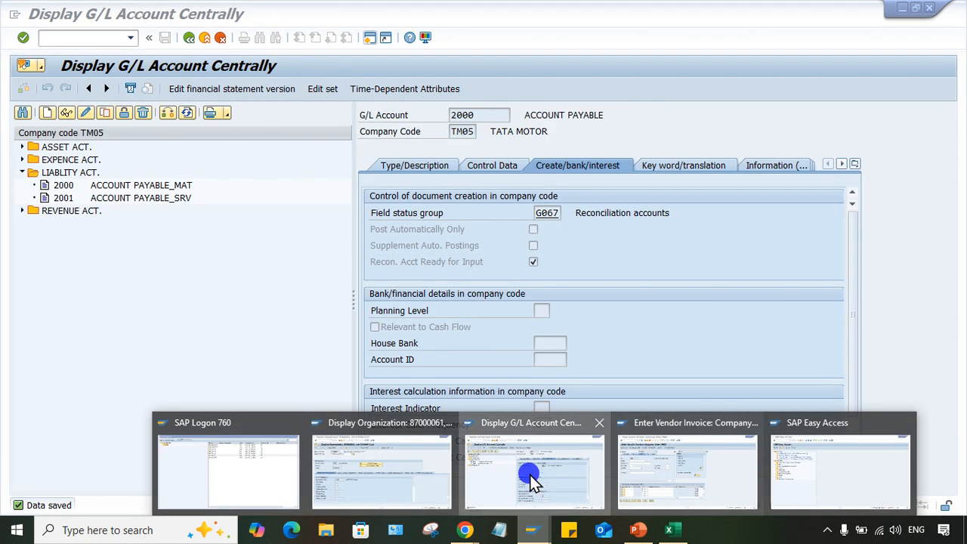
{"action": "left_click", "coordinate": [530, 476]}
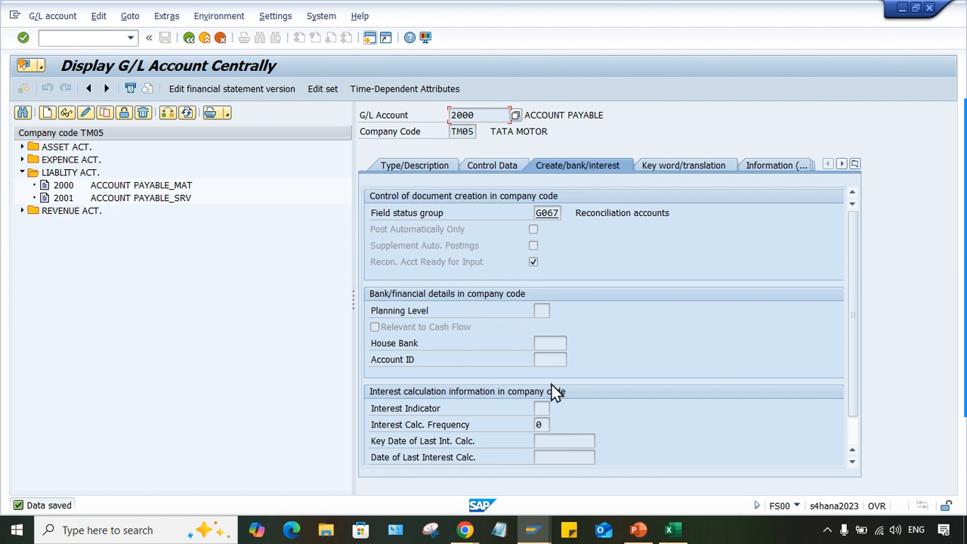
Step: Return to the vendor invoice session, restart FB60 for ABC LTD., and try to change the G/L account in the details to 2001
{"action": "mouse_move", "coordinate": [555, 529]}
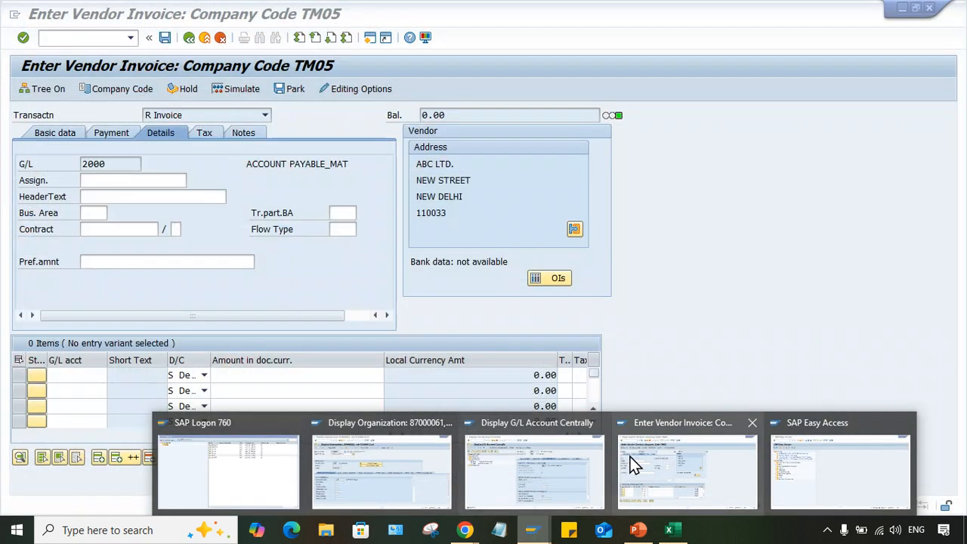
{"action": "left_click", "coordinate": [635, 465]}
{"action": "left_click", "coordinate": [130, 37]}
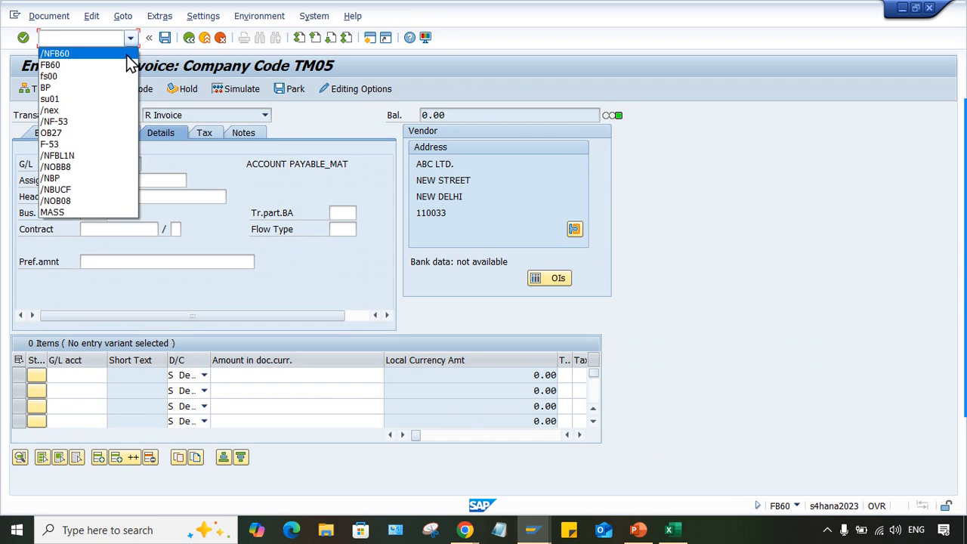
{"action": "left_click", "coordinate": [127, 54]}
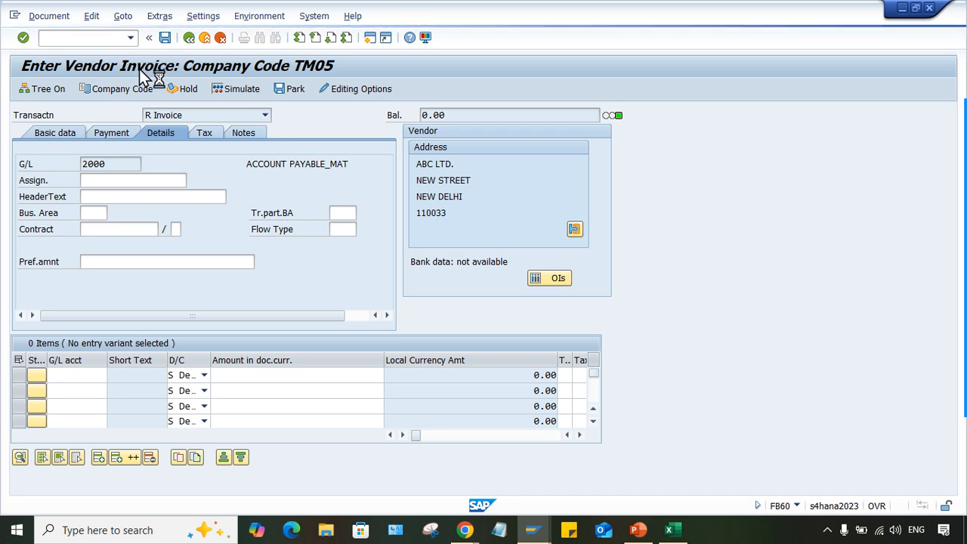
{"action": "mouse_move", "coordinate": [964, 219]}
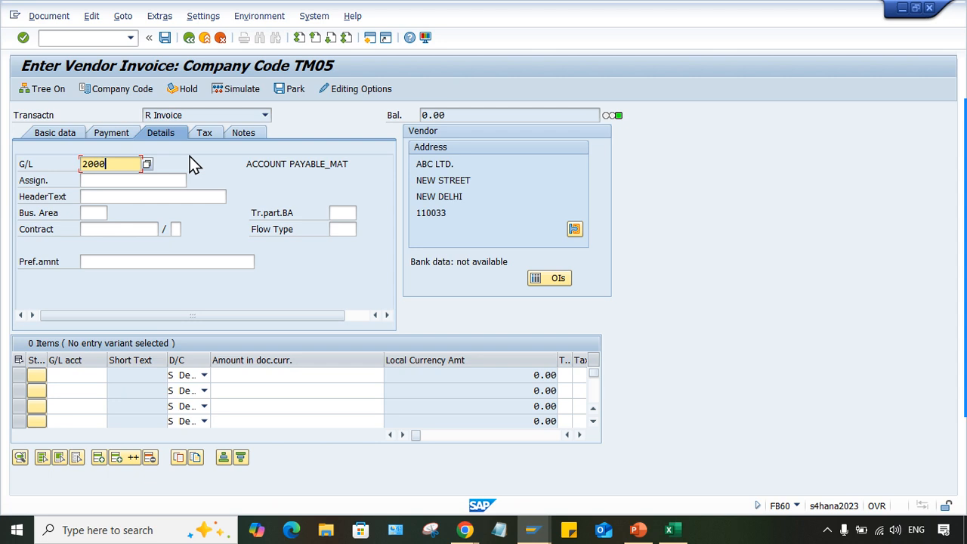
{"action": "key", "text": "BackSpace"}
{"action": "key", "text": "Return"}
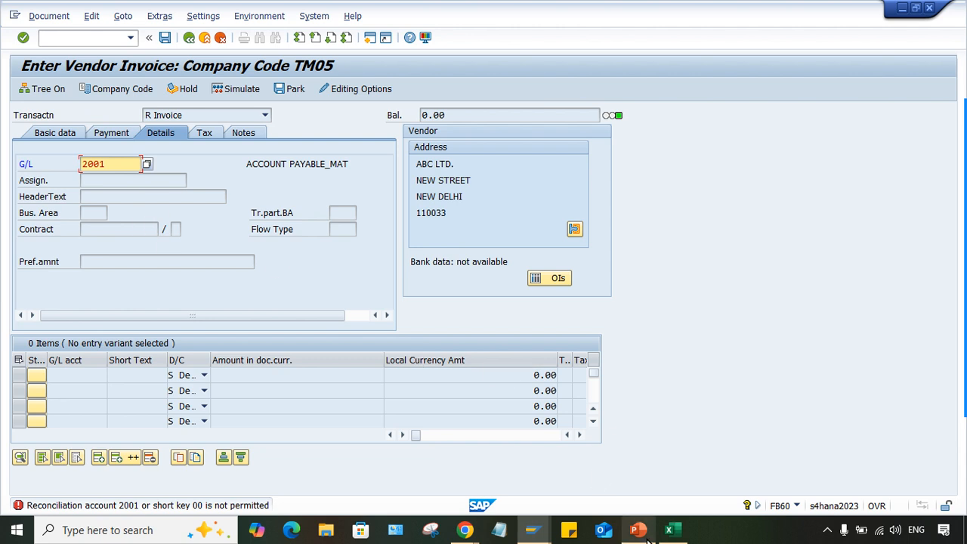
Step: Switch to the TM05 sheet in the Excel workbook and list accounts 2000, 2001 and 2002 in cells F16 to F18
{"action": "left_click", "coordinate": [668, 529]}
{"action": "left_click", "coordinate": [574, 339]}
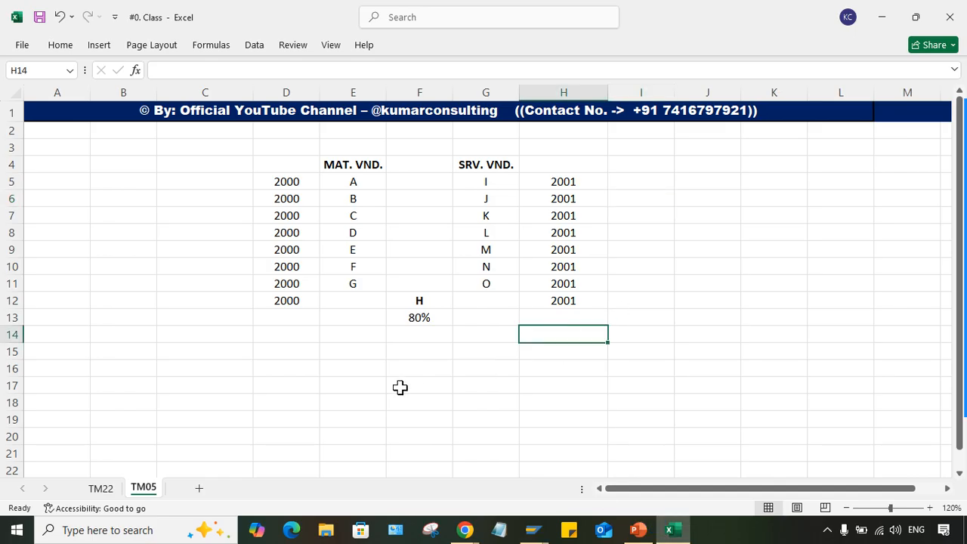
{"action": "left_click", "coordinate": [405, 368]}
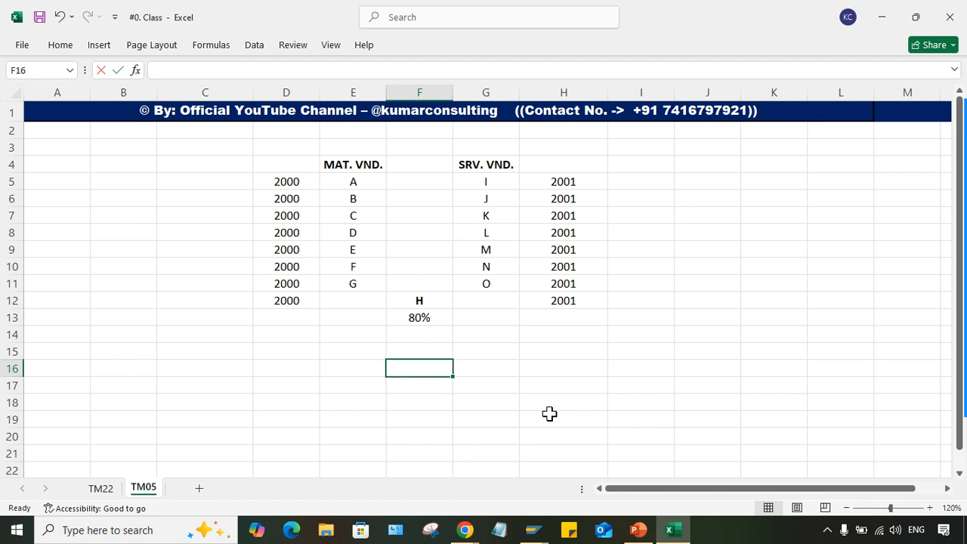
{"action": "type", "text": "2000"}
{"action": "key", "text": "Return"}
{"action": "type", "text": "2001"}
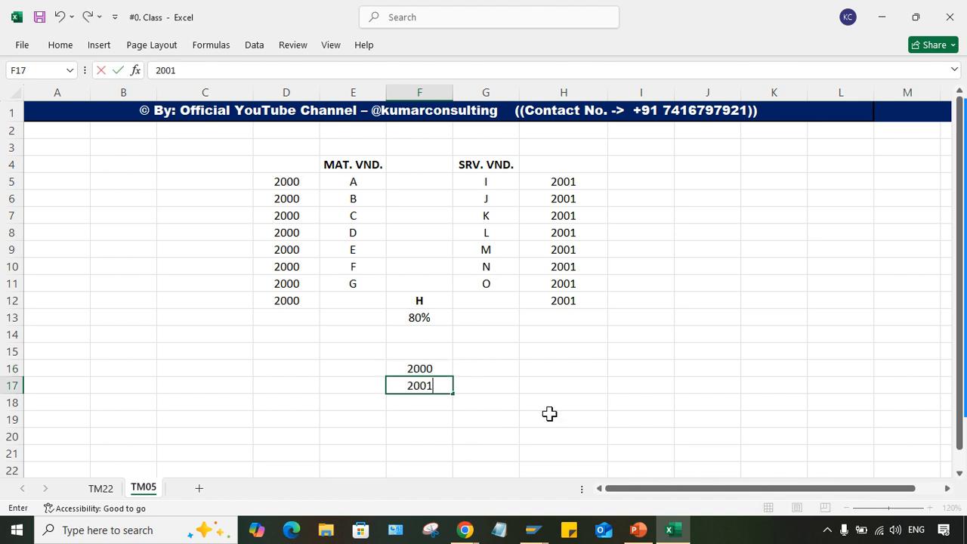
{"action": "key", "text": "Return"}
{"action": "type", "text": "2002"}
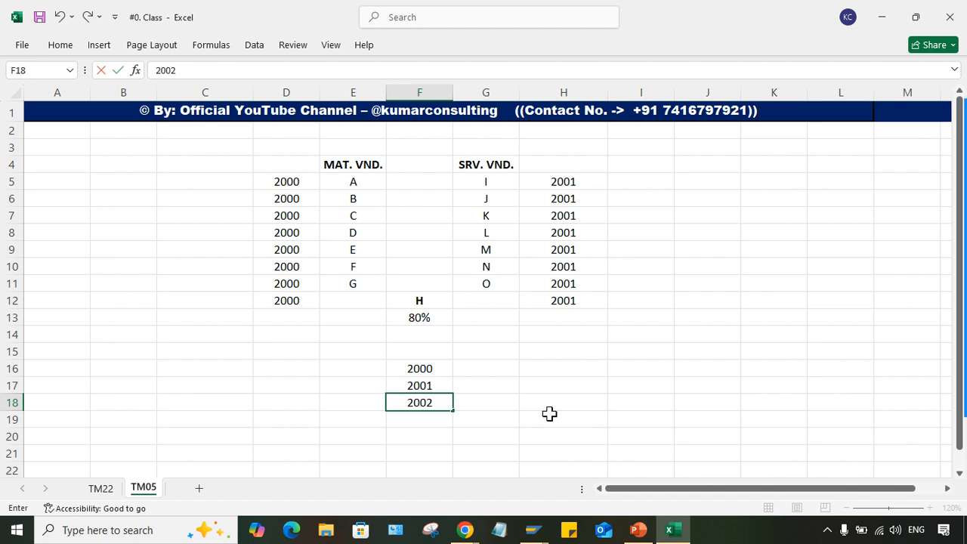
{"action": "key", "text": "Return"}
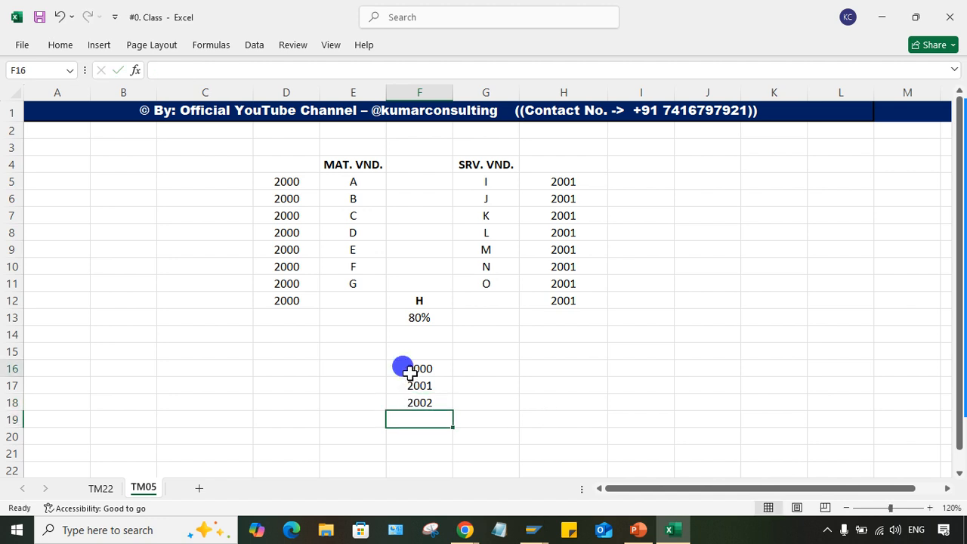
{"action": "left_click_drag", "start_coordinate": [403, 370], "coordinate": [412, 400]}
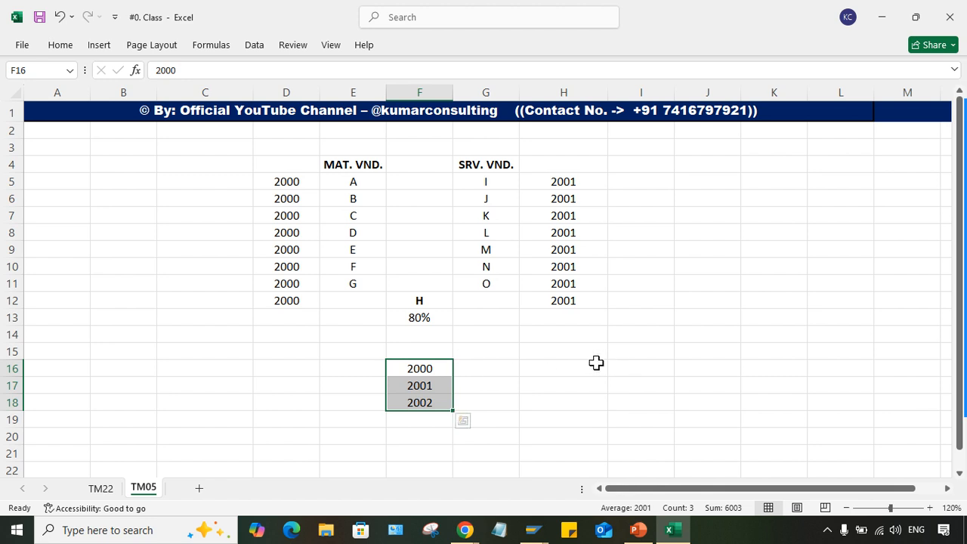
{"action": "left_click", "coordinate": [620, 370]}
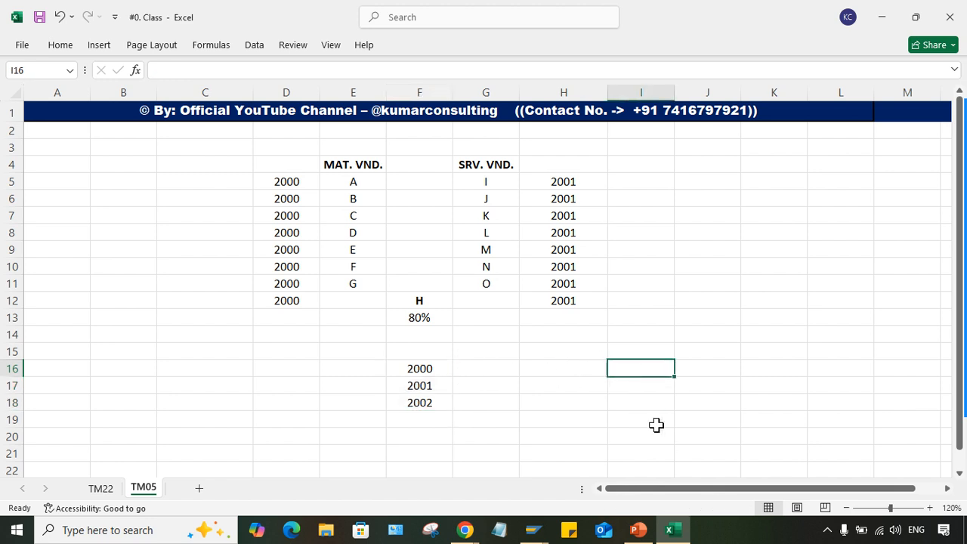
{"action": "left_click", "coordinate": [427, 382]}
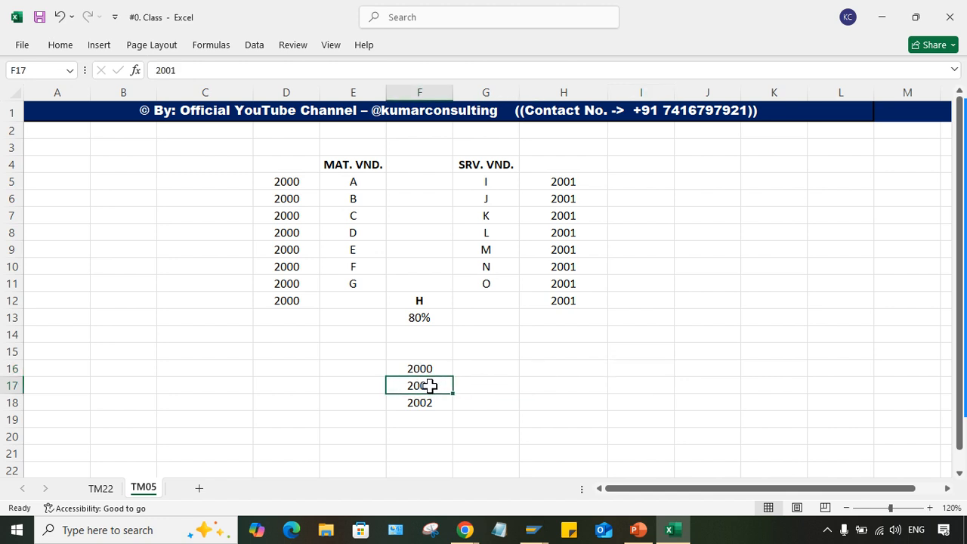
{"action": "left_click", "coordinate": [420, 367]}
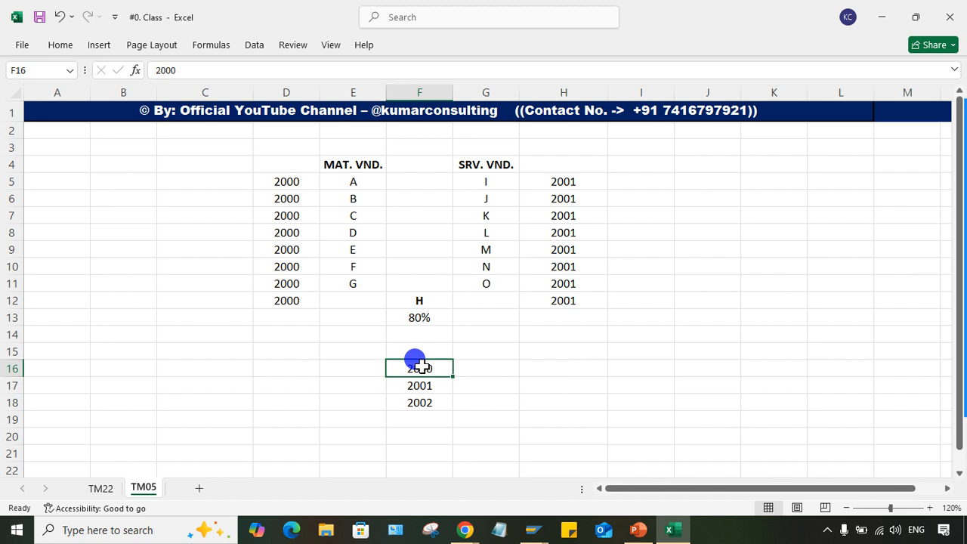
{"action": "left_click", "coordinate": [429, 384]}
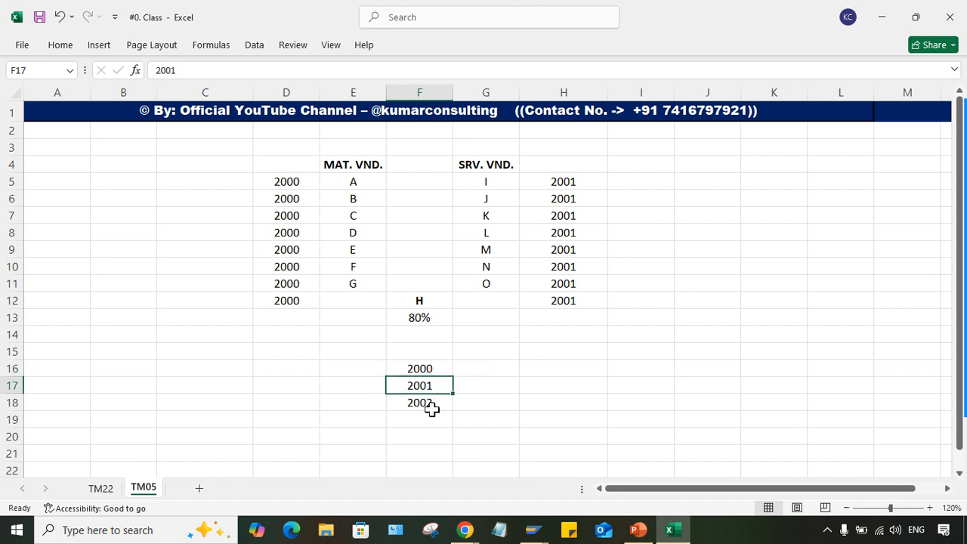
{"action": "left_click", "coordinate": [428, 402]}
Step: Enter the account pairs 2000 and 2001 in I16:J16, and 2000 and 2002 in I17:J17
{"action": "left_click", "coordinate": [643, 371]}
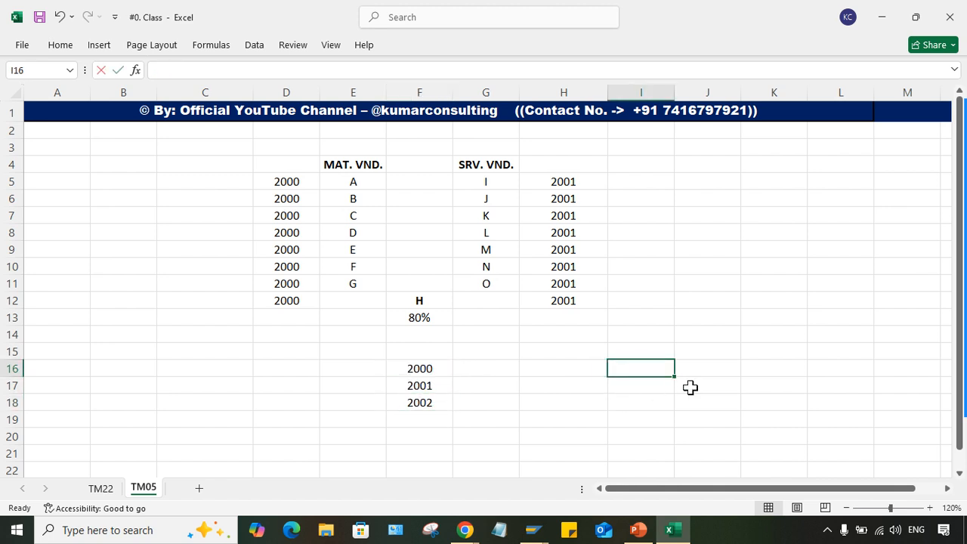
{"action": "type", "text": "2000"}
{"action": "key", "text": "Tab"}
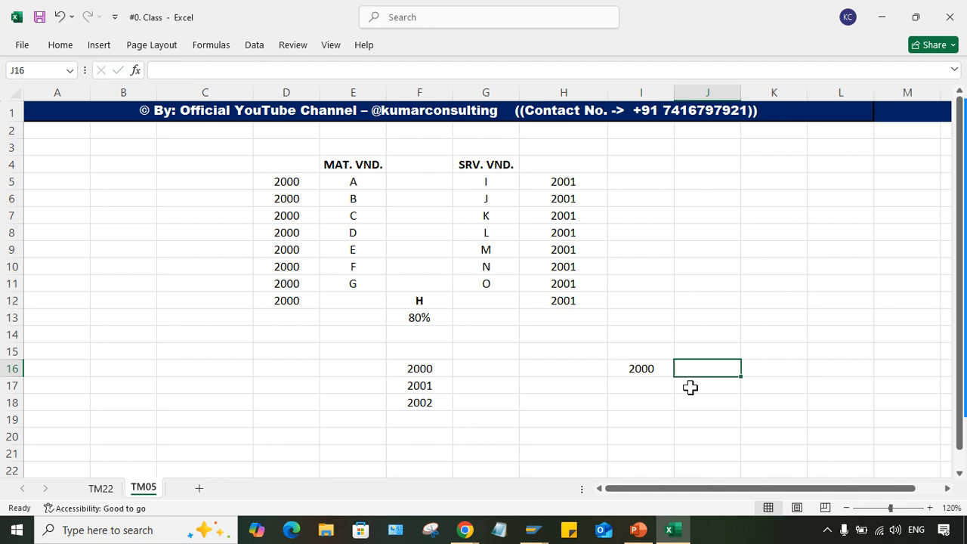
{"action": "type", "text": "2001"}
{"action": "key", "text": "Return"}
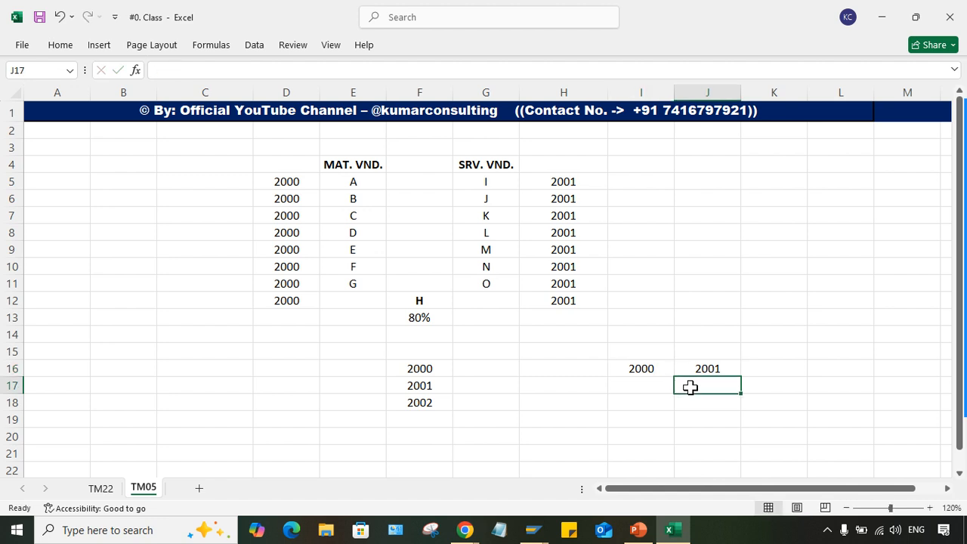
{"action": "key", "text": "Left"}
{"action": "type", "text": "2"}
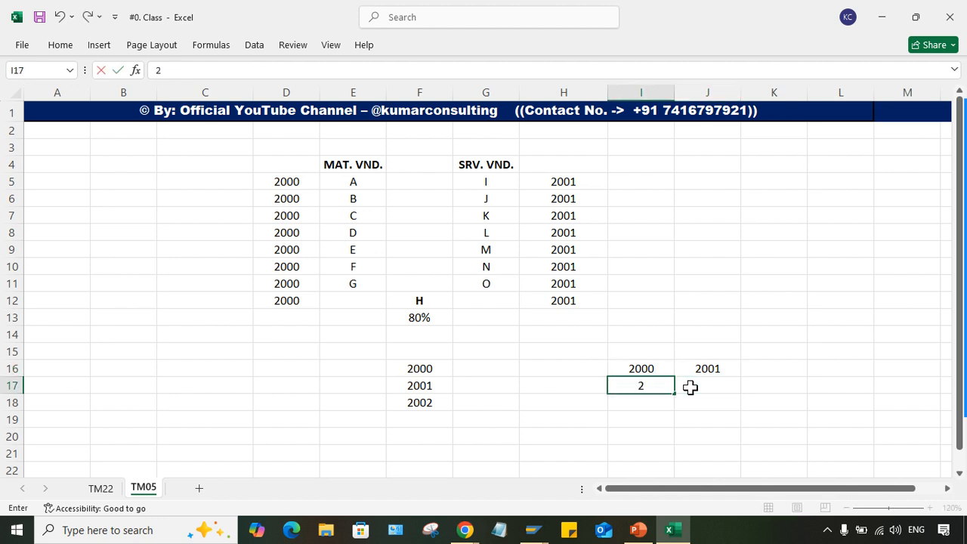
{"action": "type", "text": "000"}
{"action": "left_click", "coordinate": [690, 387]}
{"action": "type", "text": "2"}
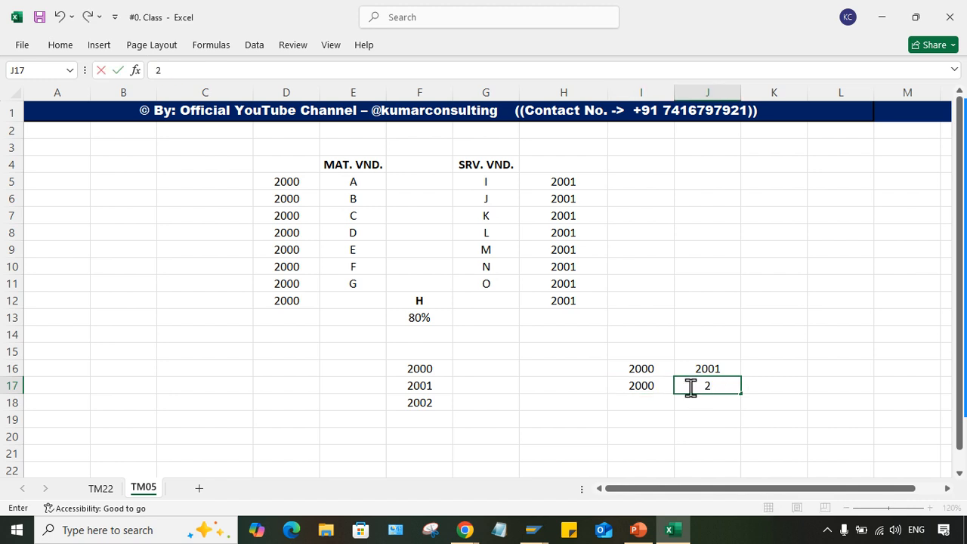
{"action": "type", "text": "002"}
{"action": "key", "text": "Return"}
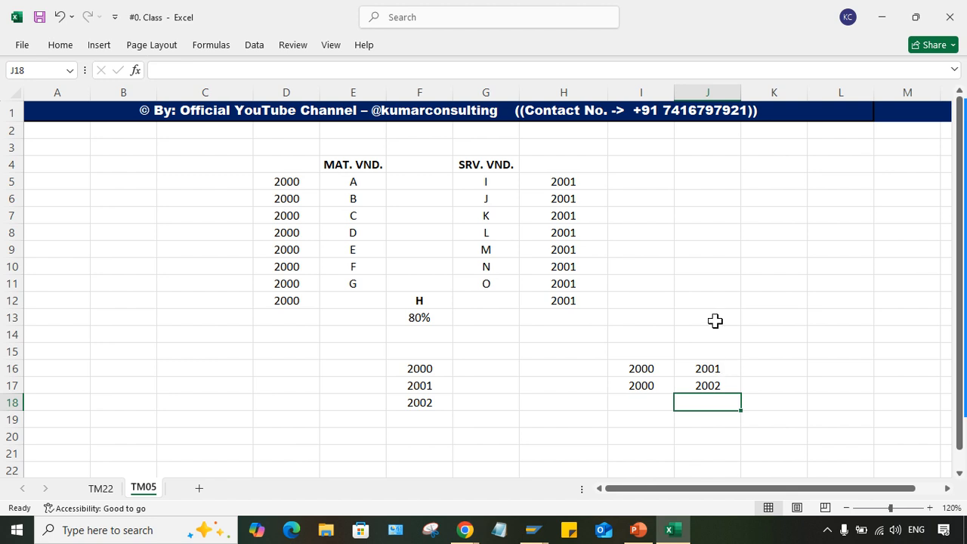
Step: Compare the accounts listed in F16:F18 with the account pairs in I16:J17
{"action": "left_click", "coordinate": [442, 385]}
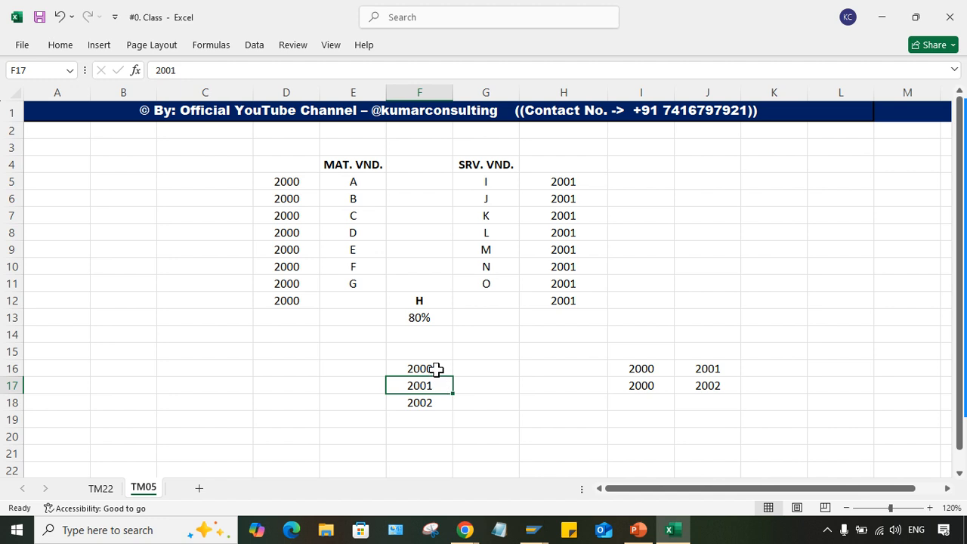
{"action": "left_click", "coordinate": [436, 369]}
{"action": "left_click", "coordinate": [427, 386]}
{"action": "left_click", "coordinate": [426, 402]}
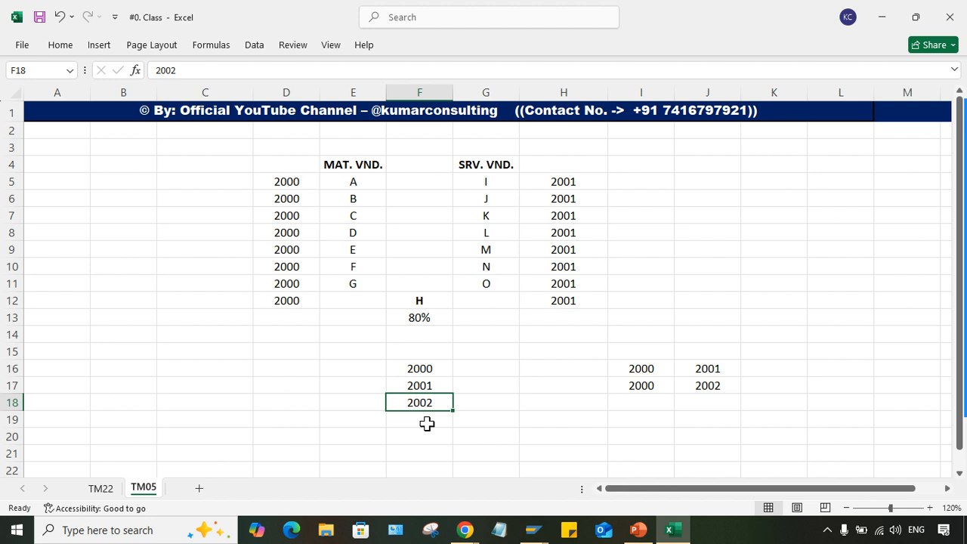
{"action": "left_click", "coordinate": [642, 369]}
{"action": "left_click", "coordinate": [706, 371]}
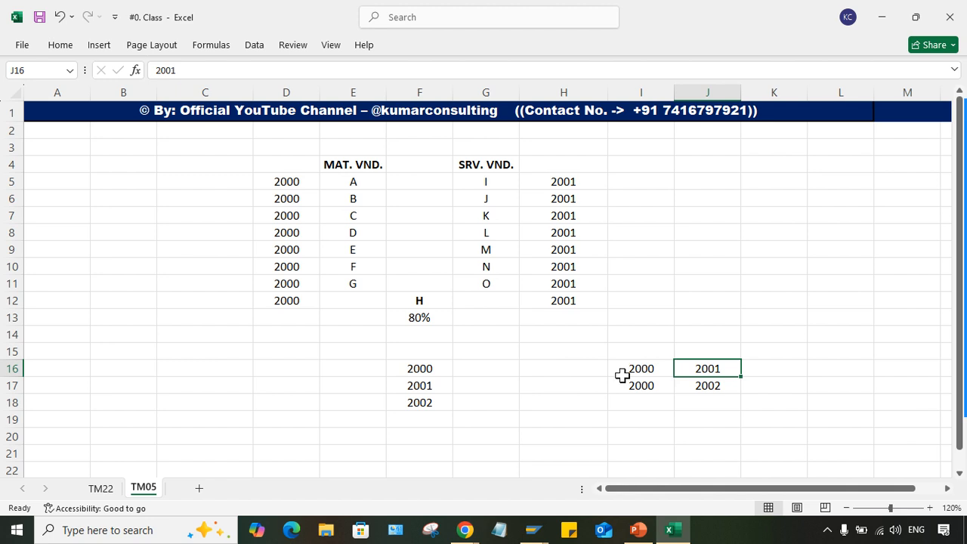
{"action": "left_click", "coordinate": [624, 370]}
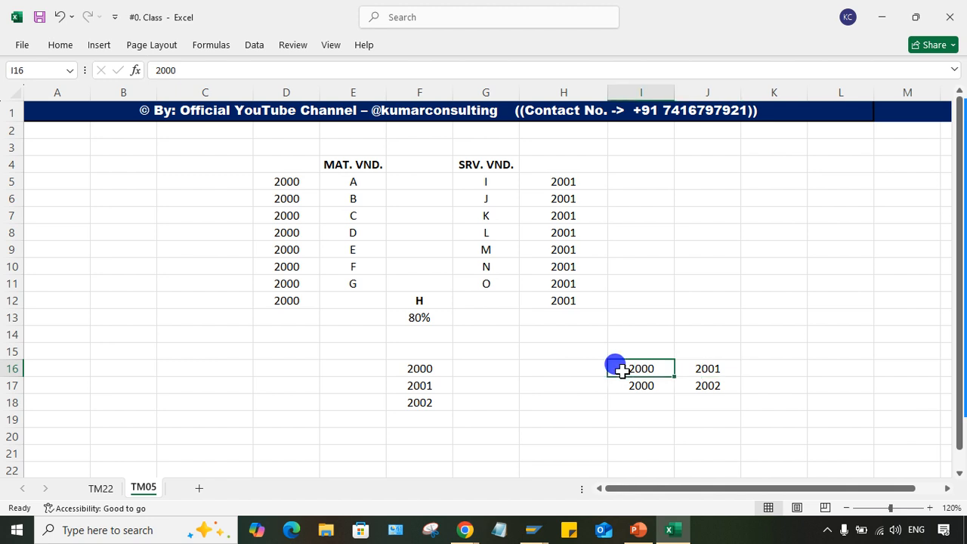
{"action": "left_click", "coordinate": [714, 369]}
{"action": "left_click", "coordinate": [635, 385]}
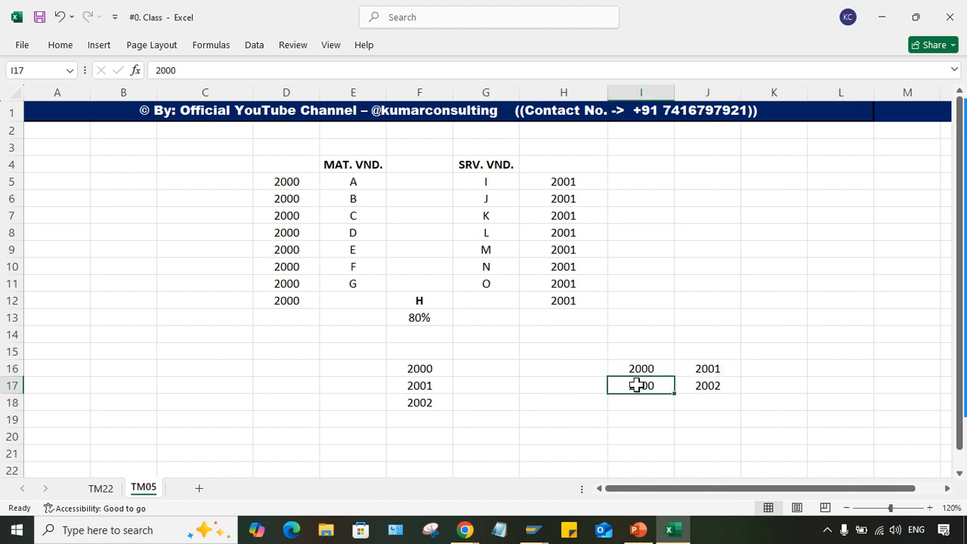
{"action": "left_click", "coordinate": [710, 387]}
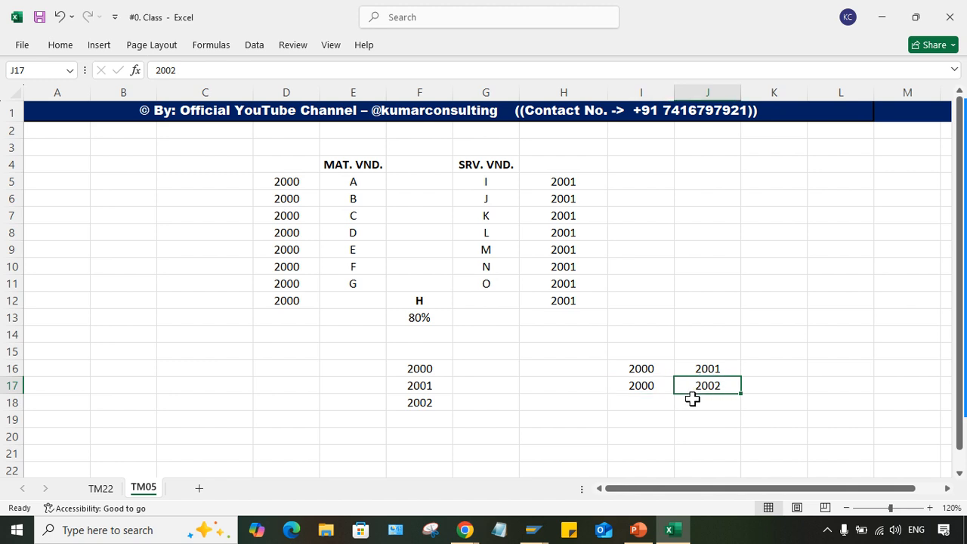
{"action": "left_click_drag", "start_coordinate": [624, 371], "coordinate": [708, 391]}
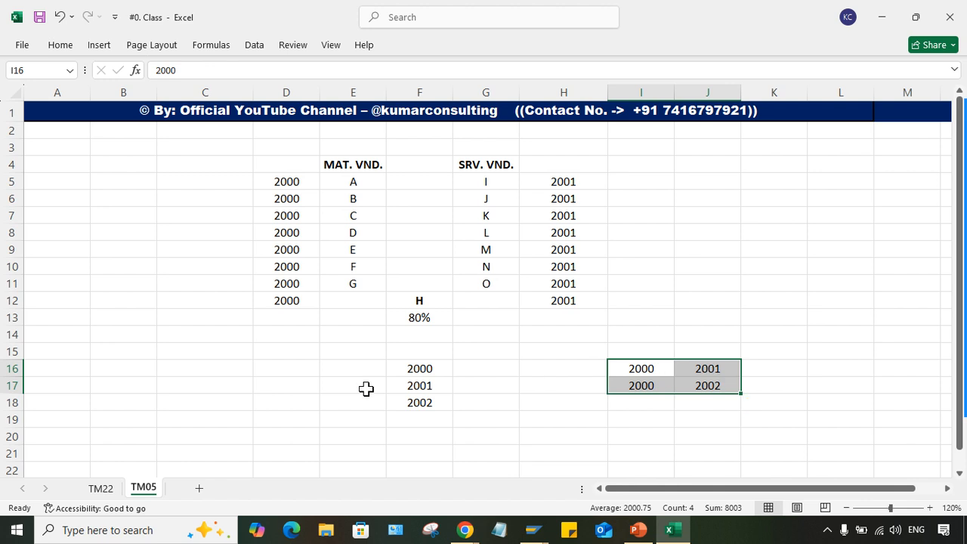
{"action": "left_click", "coordinate": [418, 367]}
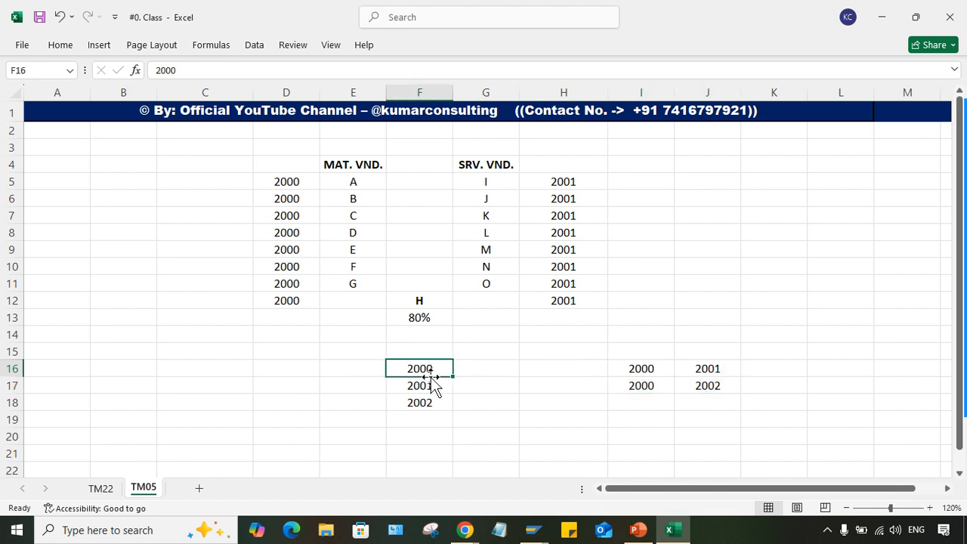
{"action": "left_click_drag", "start_coordinate": [421, 385], "coordinate": [427, 397]}
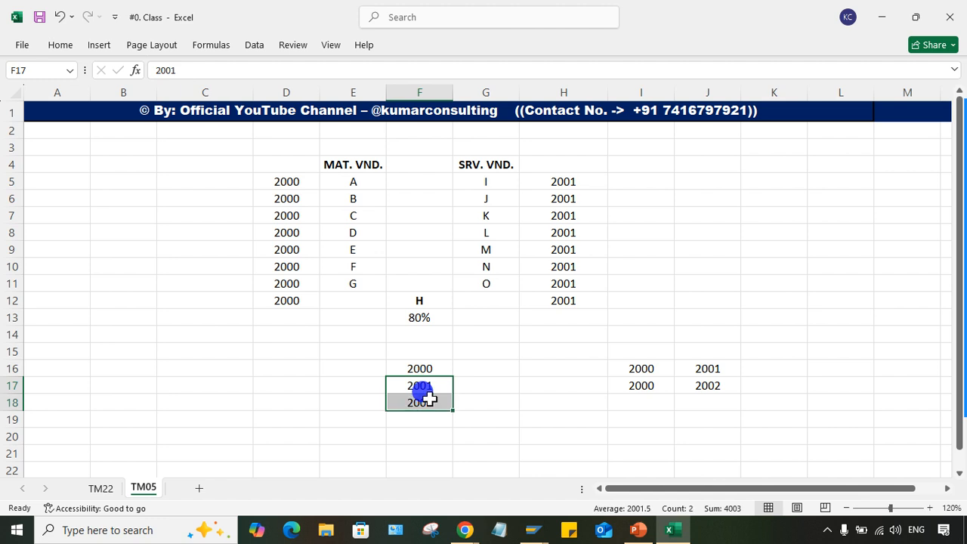
{"action": "left_click", "coordinate": [425, 387]}
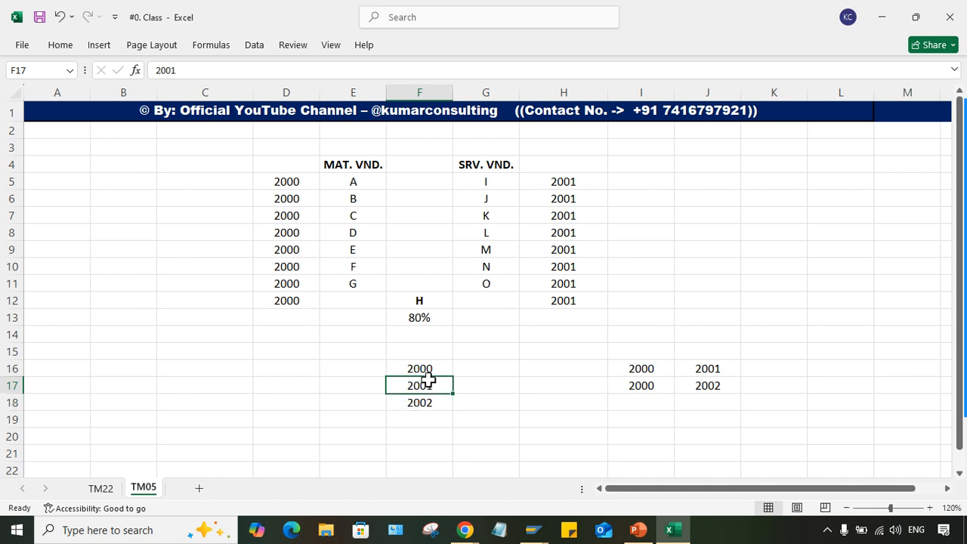
{"action": "left_click", "coordinate": [425, 364]}
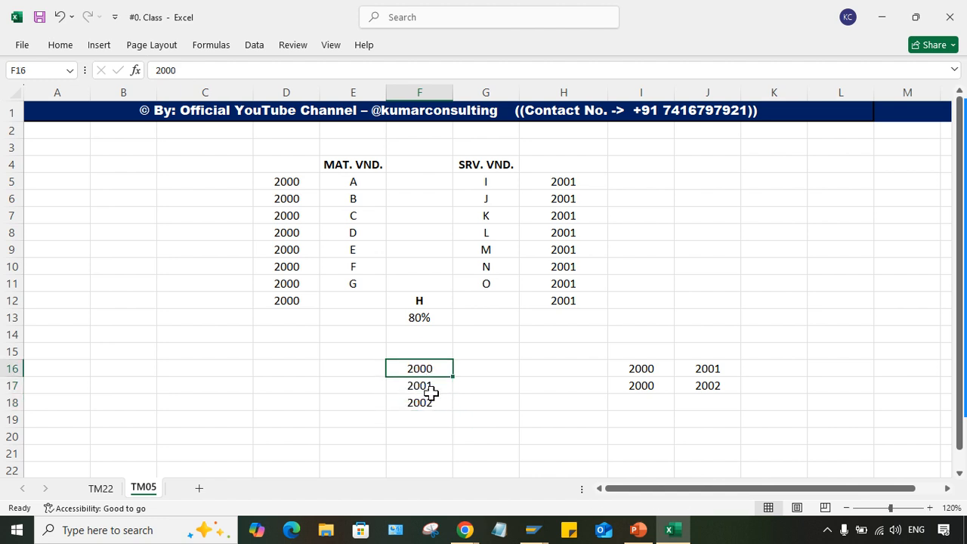
{"action": "left_click", "coordinate": [430, 387]}
{"action": "left_click", "coordinate": [423, 366]}
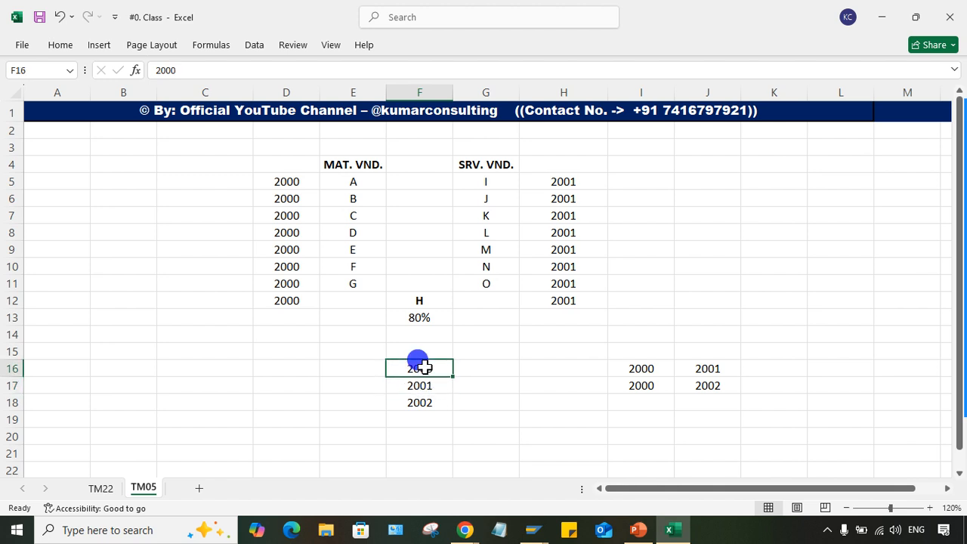
{"action": "left_click", "coordinate": [428, 402]}
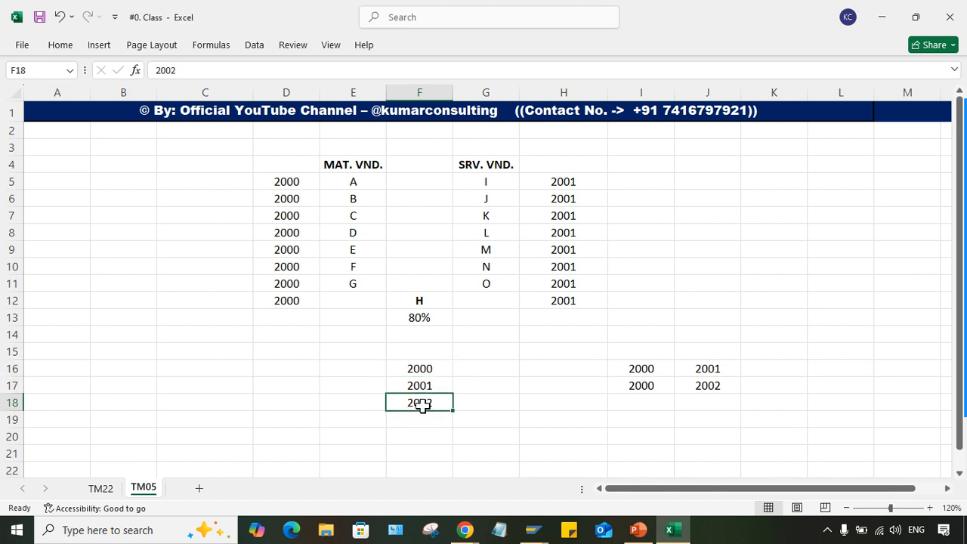
{"action": "left_click", "coordinate": [429, 387]}
{"action": "left_click", "coordinate": [425, 370]}
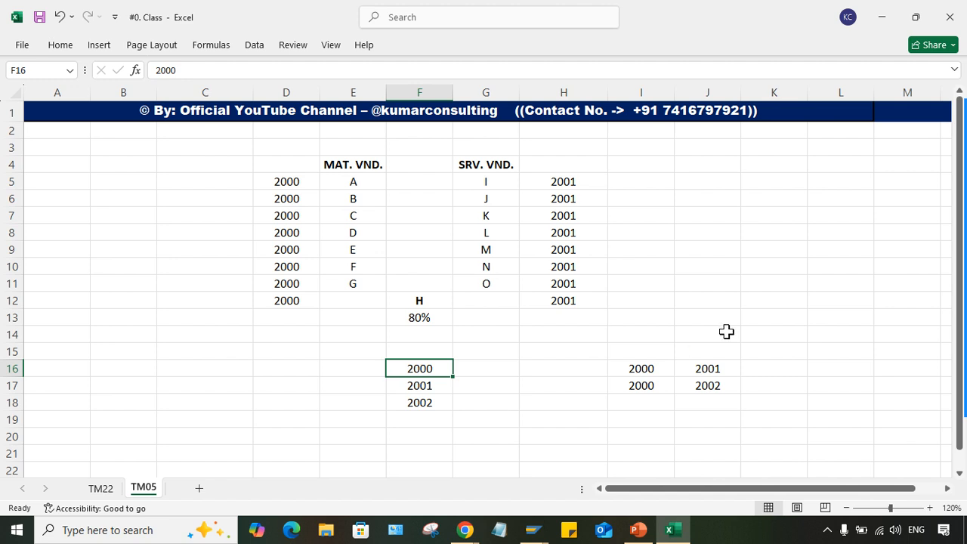
Step: Switch to the PowerPoint presentation and read the configuration path for alternative reconciliation accounts on slide 2
{"action": "left_click", "coordinate": [532, 533]}
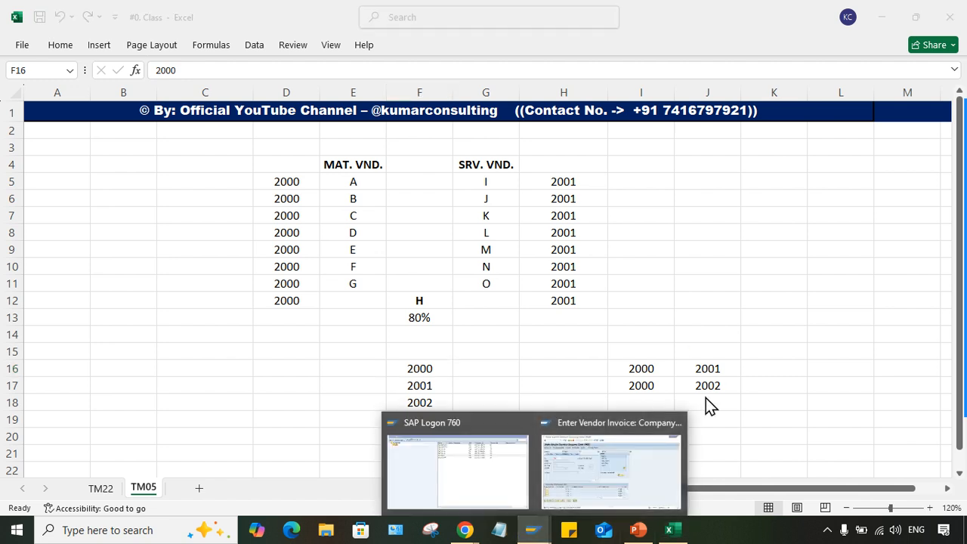
{"action": "left_click", "coordinate": [616, 503]}
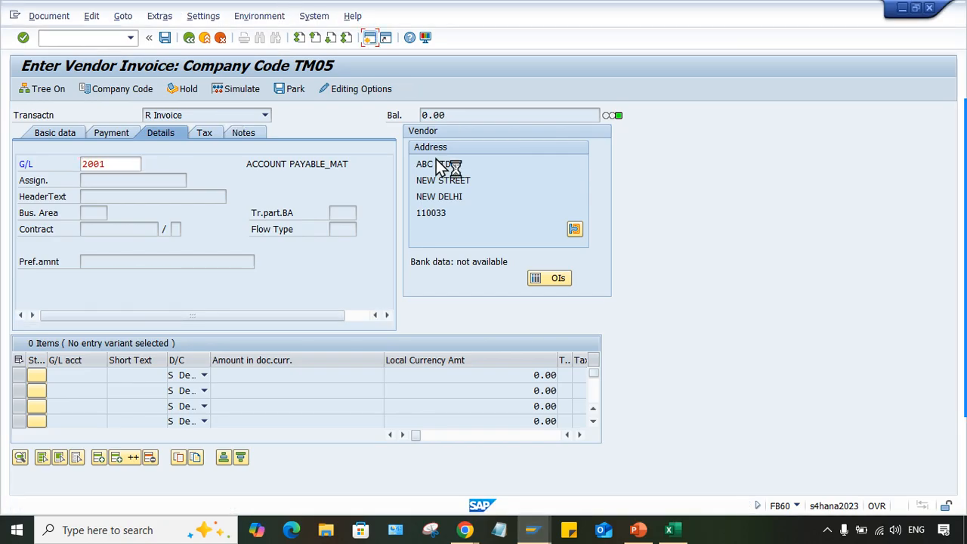
{"action": "left_click", "coordinate": [635, 530]}
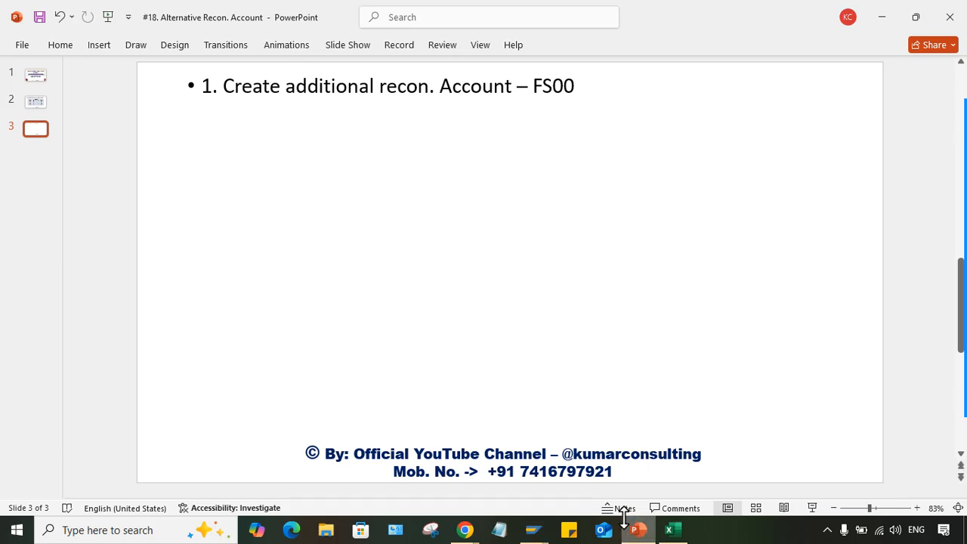
{"action": "left_click", "coordinate": [34, 102]}
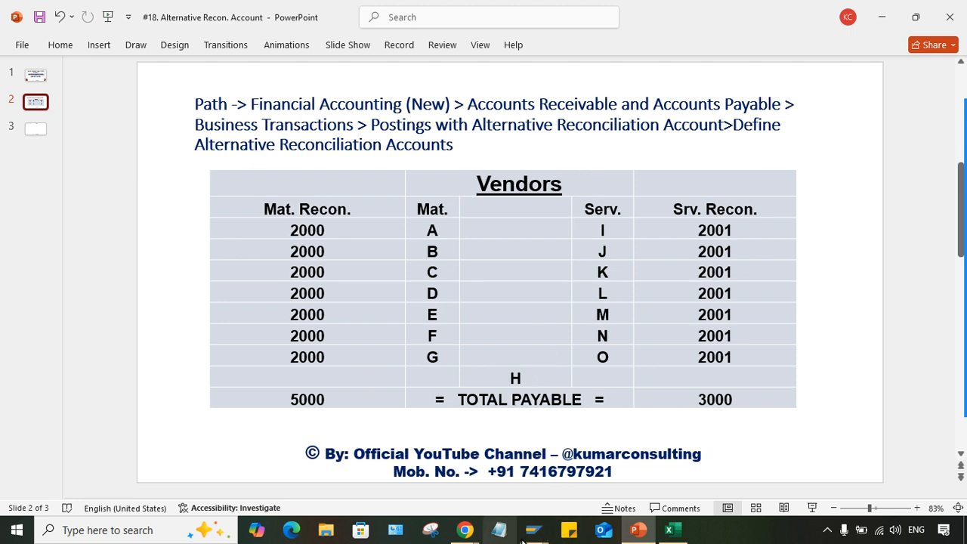
Step: Return to the SAP vendor invoice window, open an additional session and run transaction SIMG in it
{"action": "mouse_move", "coordinate": [533, 529]}
{"action": "left_click", "coordinate": [633, 448]}
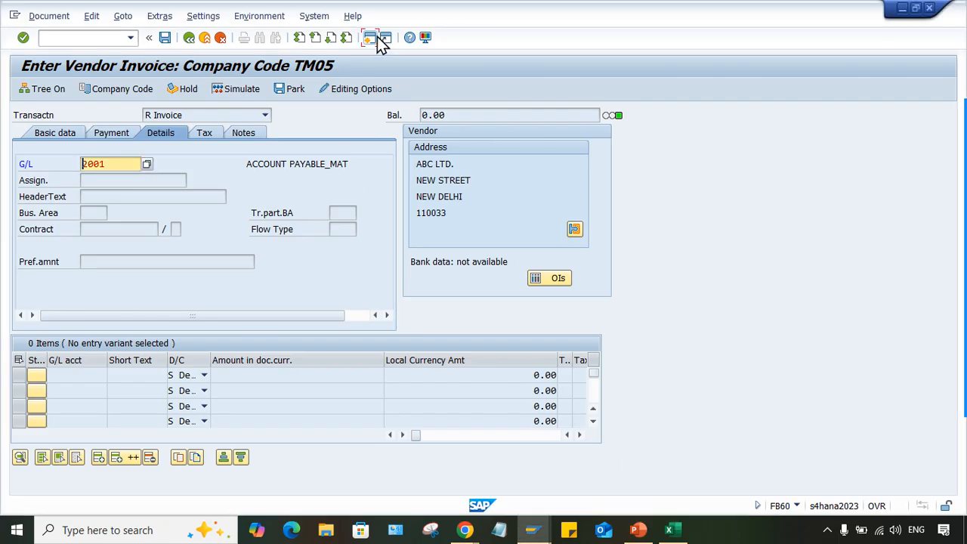
{"action": "mouse_move", "coordinate": [522, 529]}
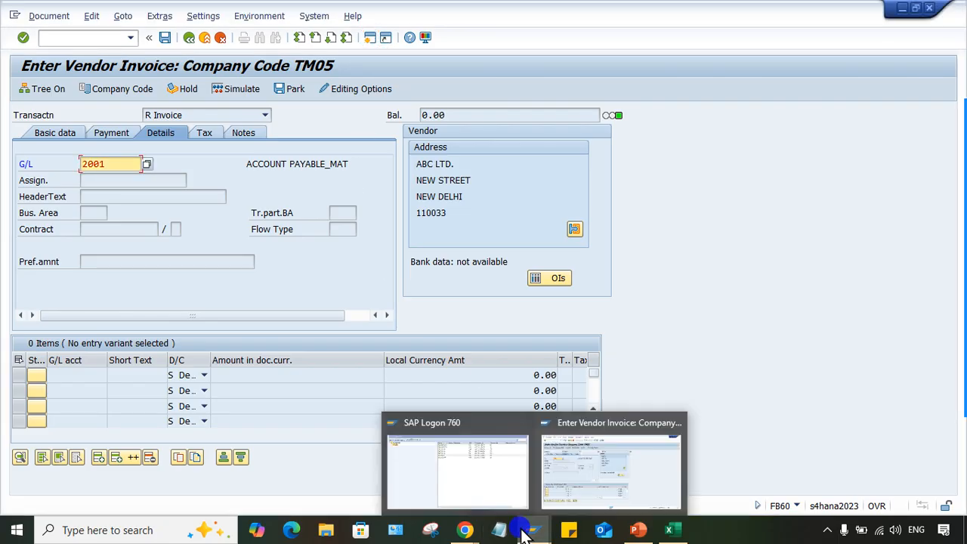
{"action": "left_click", "coordinate": [606, 473]}
{"action": "left_click", "coordinate": [370, 40]}
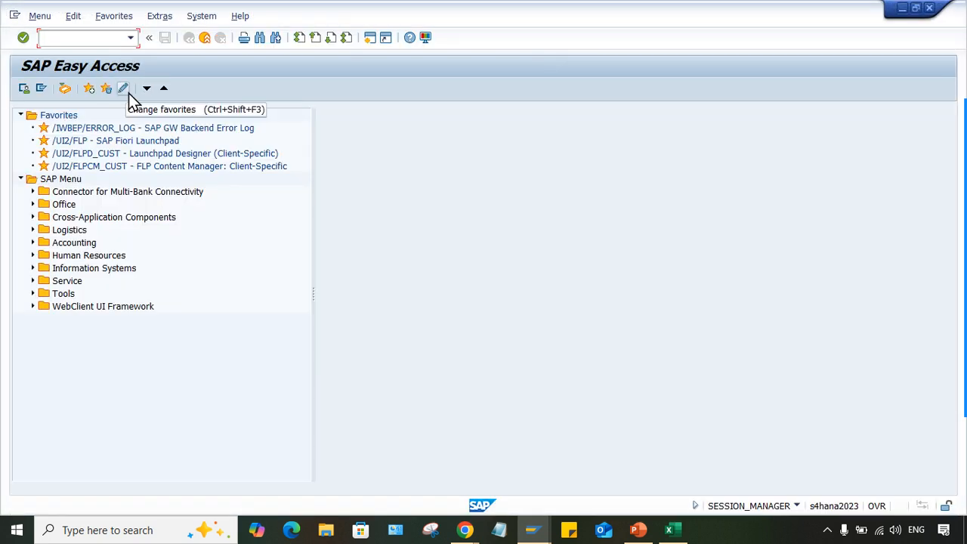
{"action": "type", "text": "SIMG"}
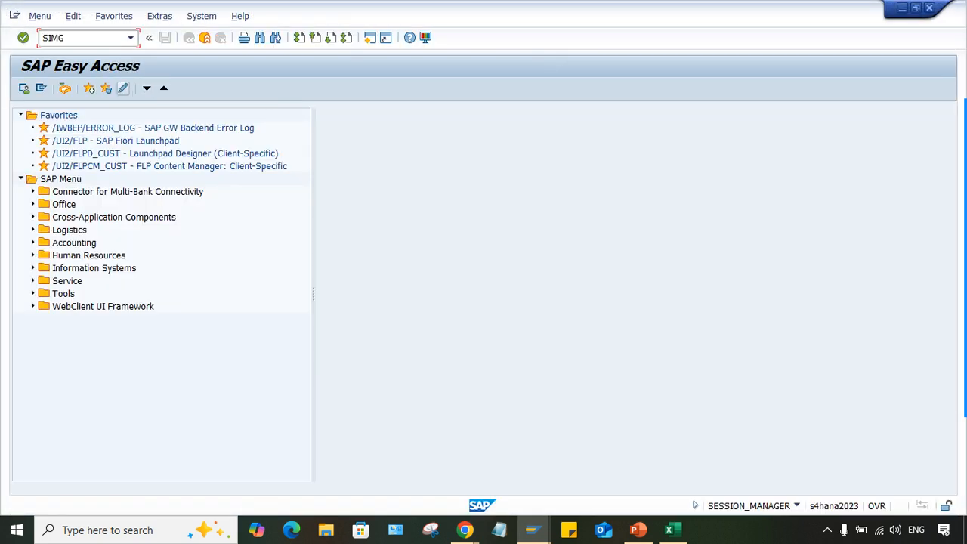
{"action": "key", "text": "Return"}
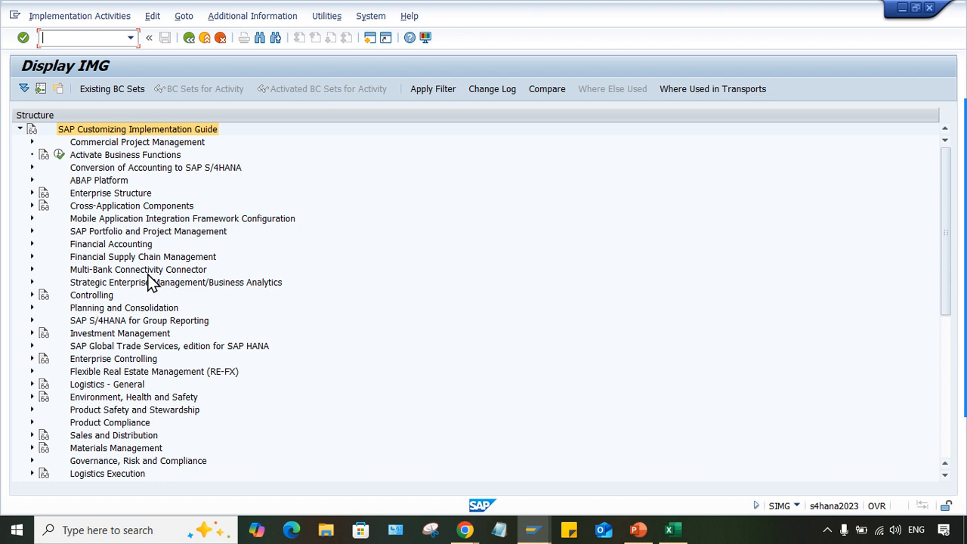
Step: Expand Financial Accounting, Accounts Receivable and Accounts Payable, and Business Transactions in the IMG structure
{"action": "left_click", "coordinate": [130, 256]}
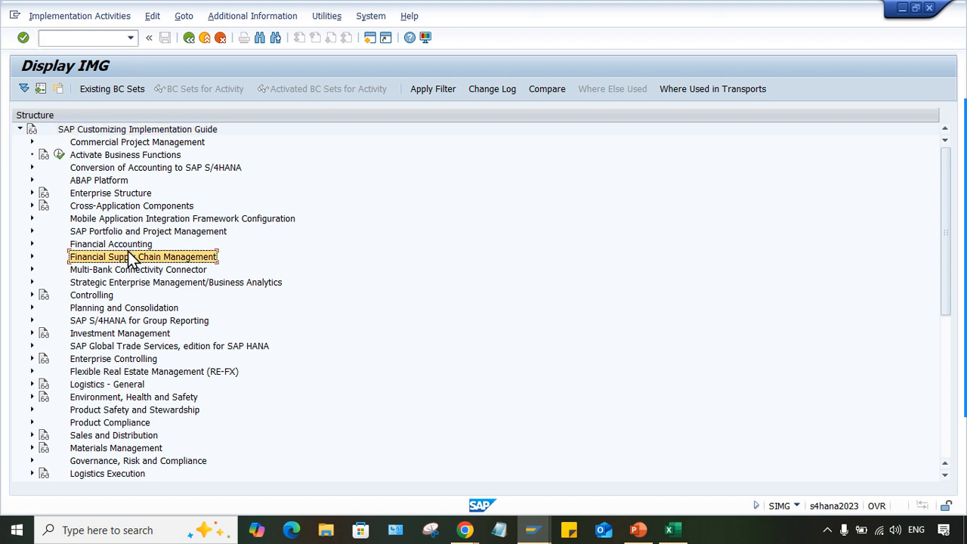
{"action": "left_click", "coordinate": [128, 248]}
{"action": "key", "text": "Right"}
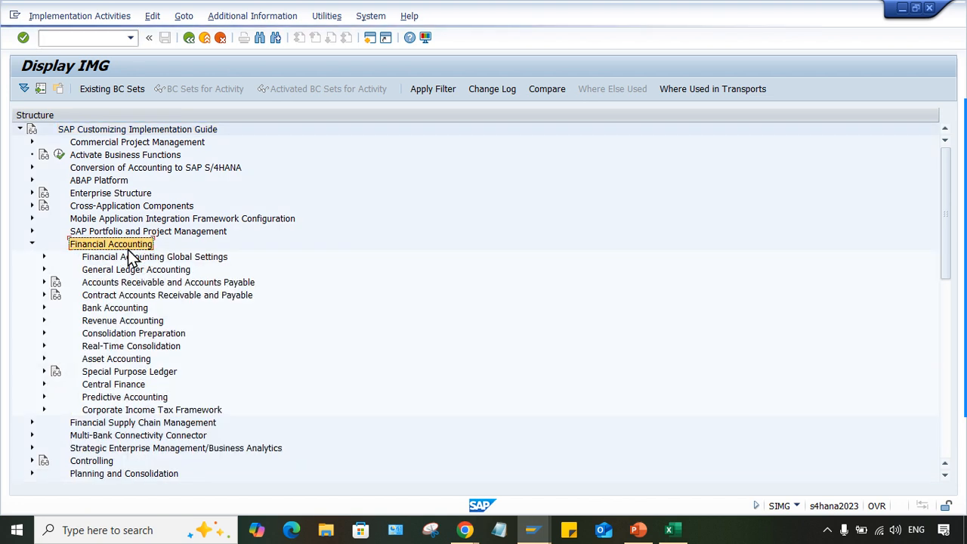
{"action": "key", "text": "Down"}
{"action": "key", "text": "Down"}
{"action": "key", "text": "Down"}
{"action": "key", "text": "Right"}
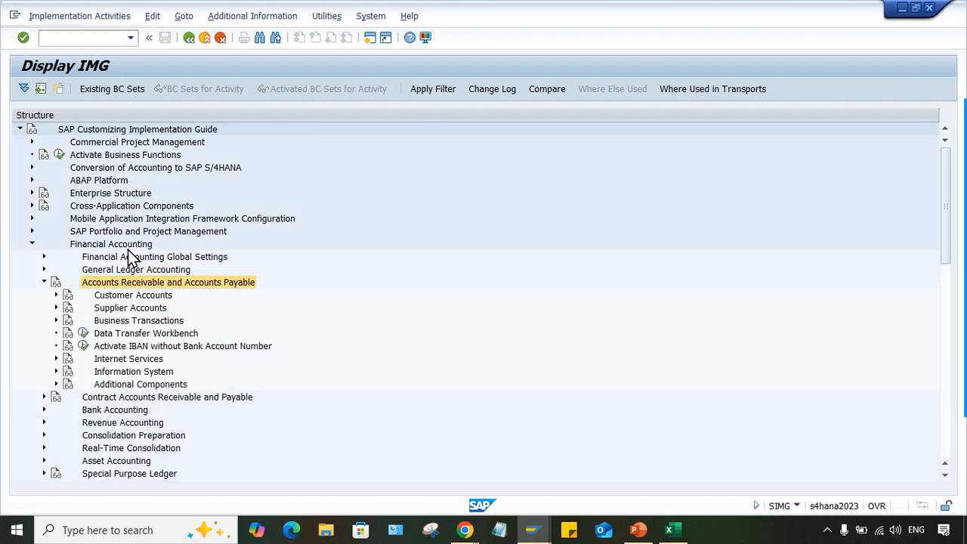
{"action": "key", "text": "Down"}
{"action": "key", "text": "Down"}
{"action": "key", "text": "Down"}
{"action": "key", "text": "Right"}
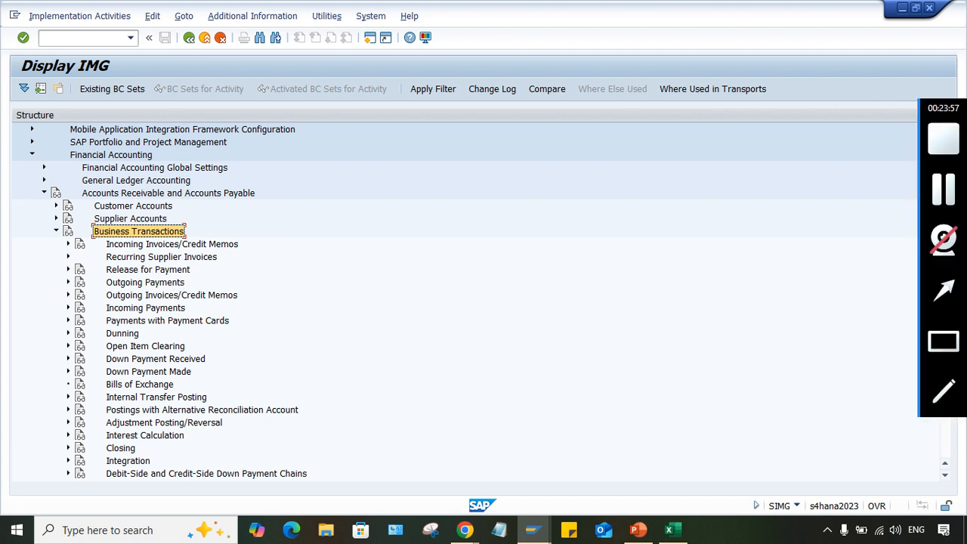
Step: Check the path on the PowerPoint slide and expand Postings with Alternative Reconciliation Account in the IMG down to its last activity
{"action": "left_click", "coordinate": [638, 531]}
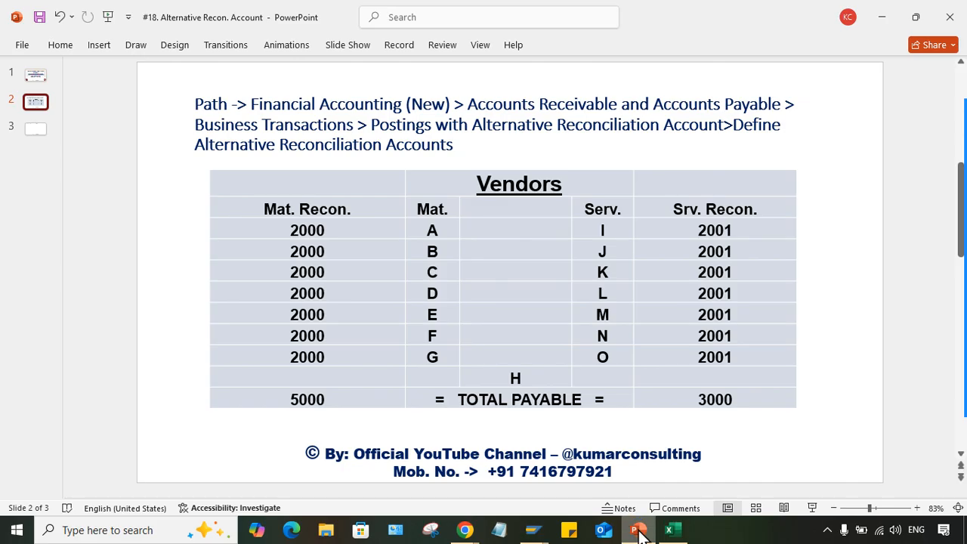
{"action": "left_click", "coordinate": [639, 531]}
{"action": "scroll", "coordinate": [234, 274], "scroll_direction": "down", "scroll_amount": 2}
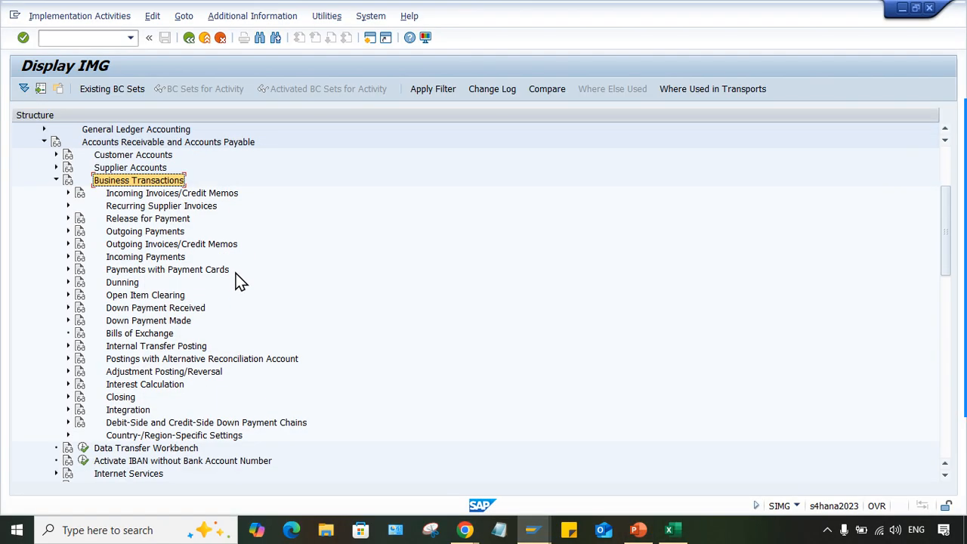
{"action": "double_click", "coordinate": [213, 361]}
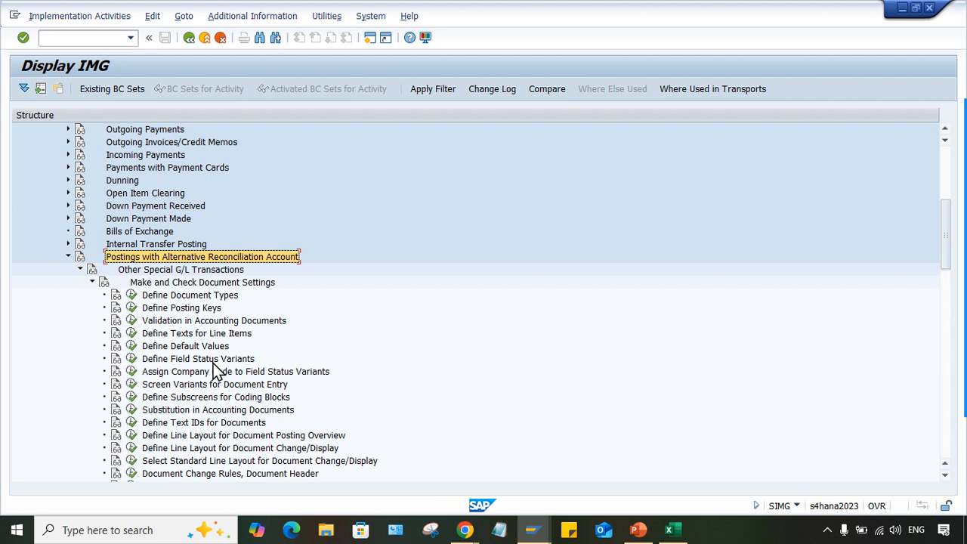
{"action": "scroll", "coordinate": [221, 323], "scroll_direction": "down", "scroll_amount": 1}
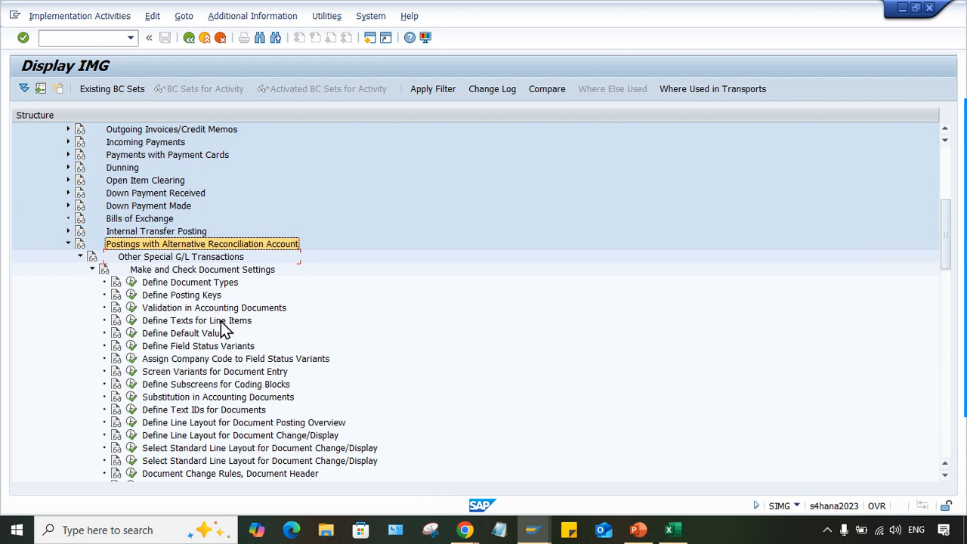
{"action": "scroll", "coordinate": [221, 321], "scroll_direction": "down", "scroll_amount": 1}
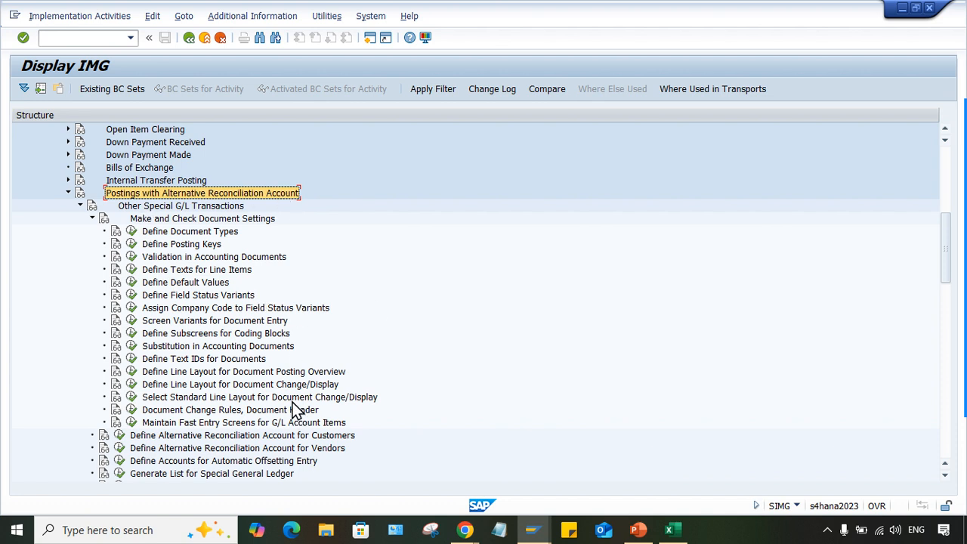
{"action": "scroll", "coordinate": [296, 411], "scroll_direction": "down", "scroll_amount": 2}
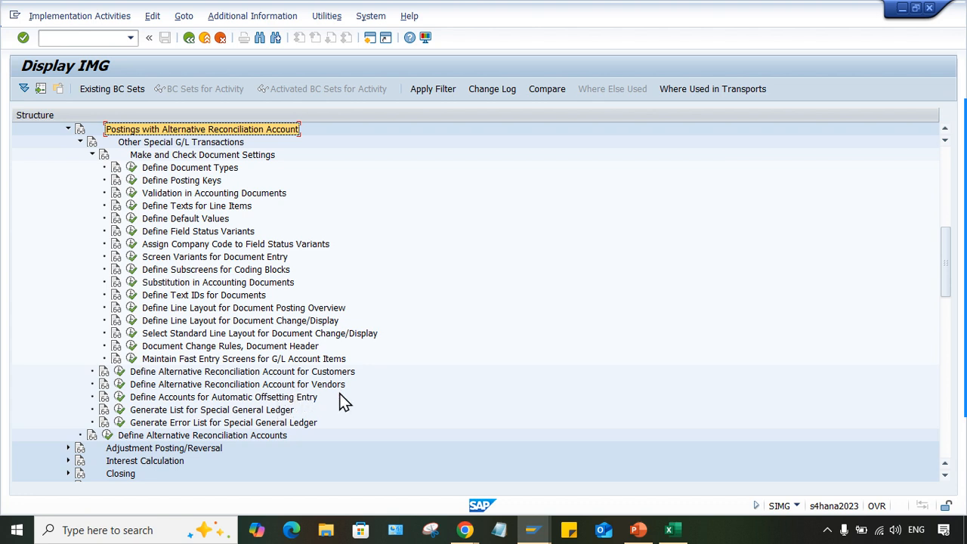
Step: Recheck the path on the PowerPoint slide and compare the IMG activities for customers, vendors and Define Alternative Reconciliation Accounts
{"action": "left_click", "coordinate": [637, 529]}
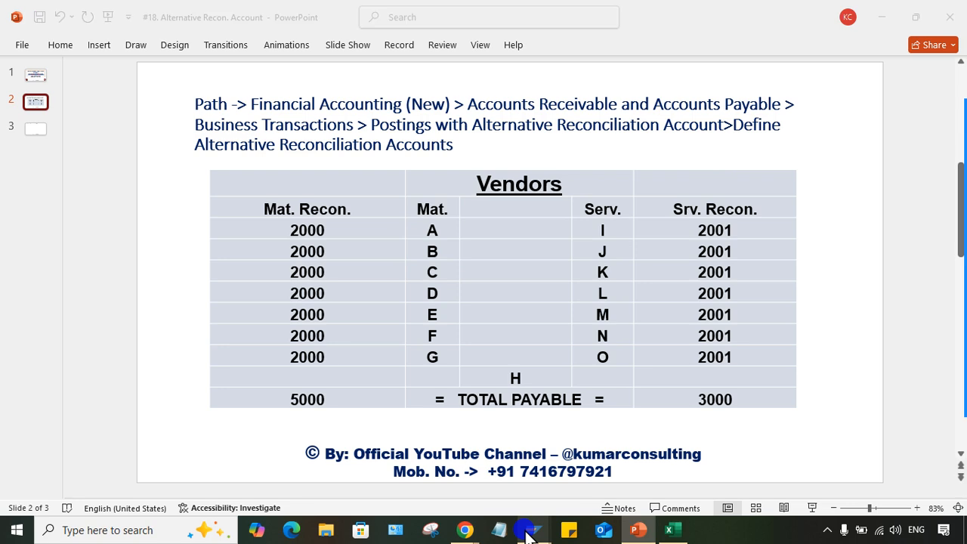
{"action": "mouse_move", "coordinate": [531, 533]}
{"action": "left_click", "coordinate": [671, 483]}
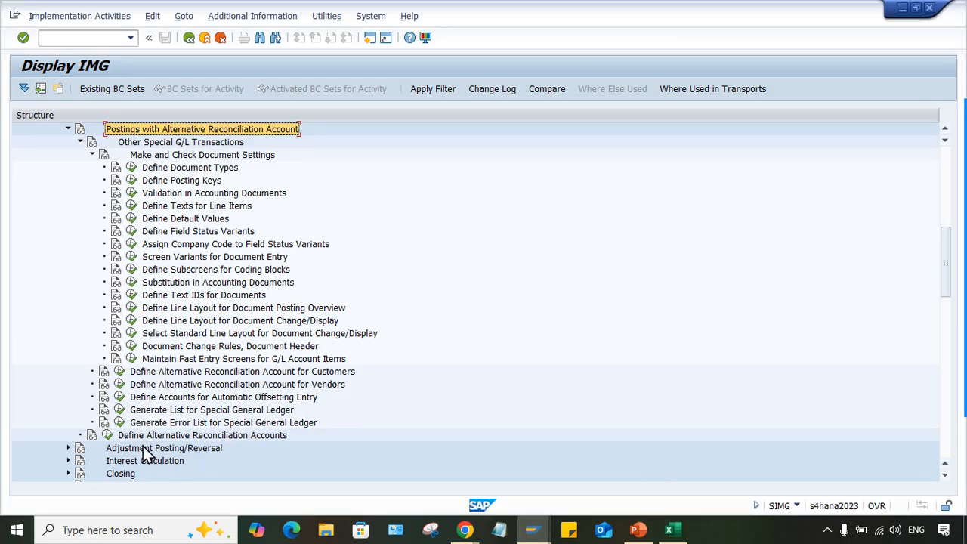
{"action": "left_click", "coordinate": [201, 436]}
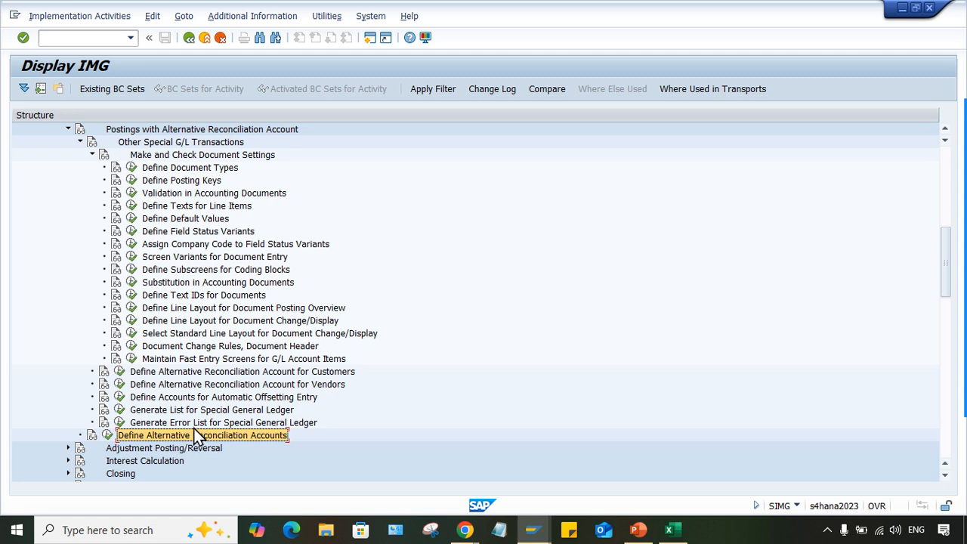
{"action": "left_click", "coordinate": [156, 371]}
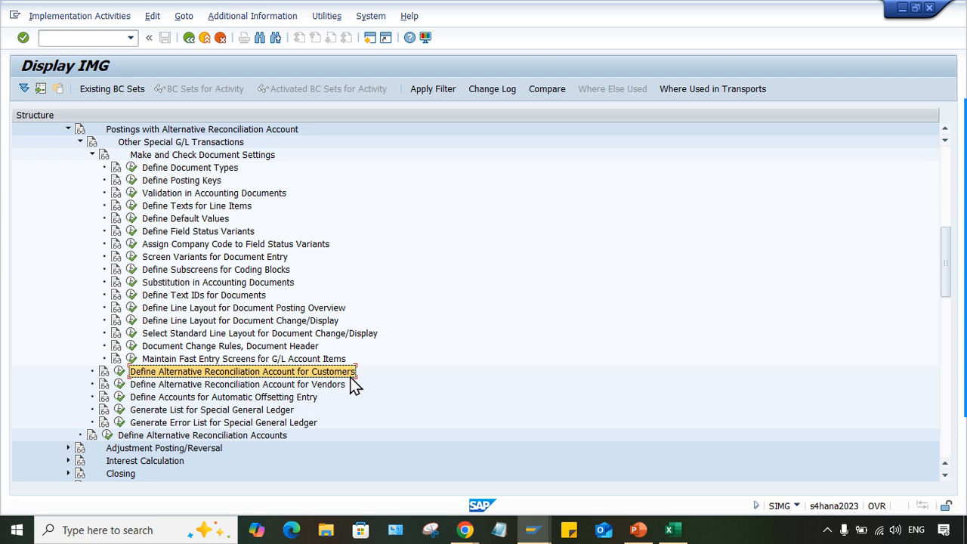
{"action": "left_click", "coordinate": [191, 384]}
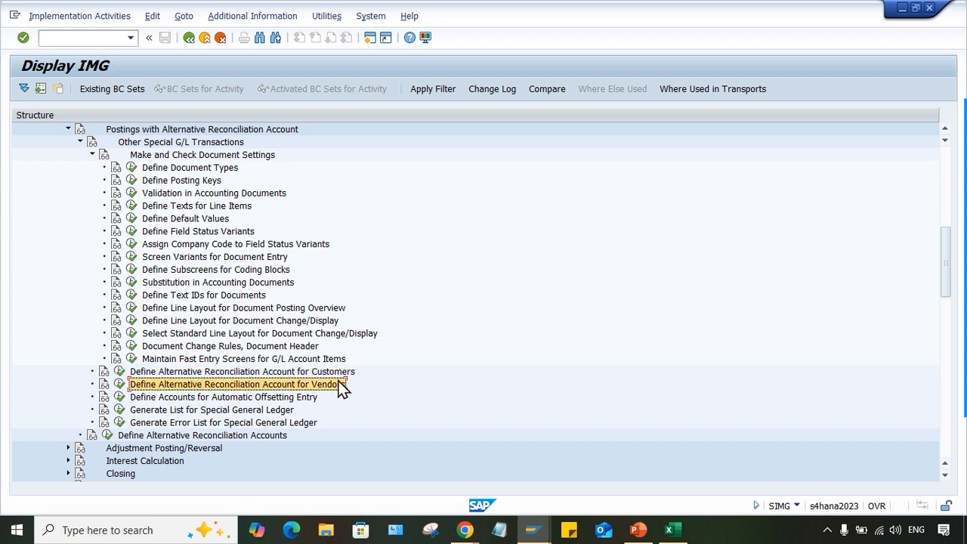
{"action": "left_click", "coordinate": [131, 436]}
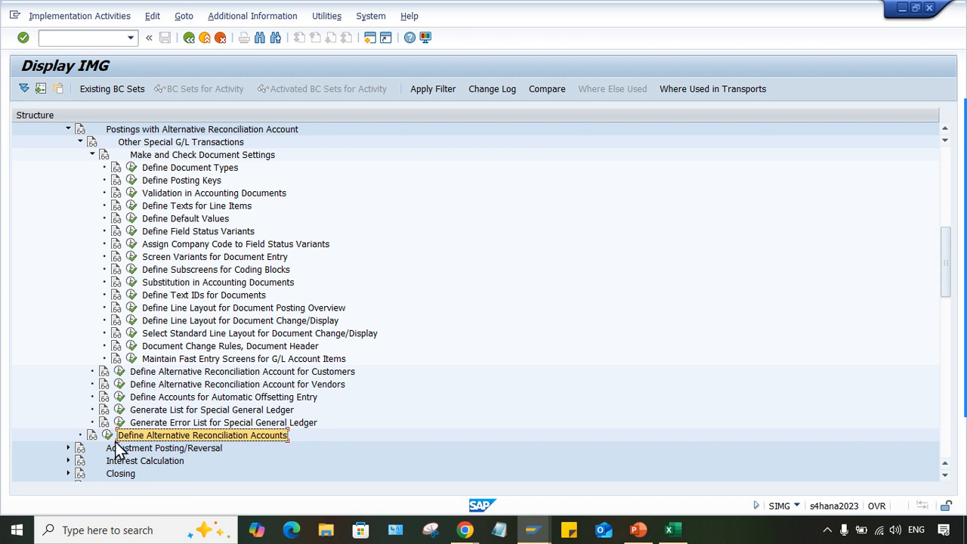
Step: View the Define Alternative Reconciliation Accounts activity for chart of accounts TM05 and return to the IMG structure
{"action": "left_click", "coordinate": [106, 436]}
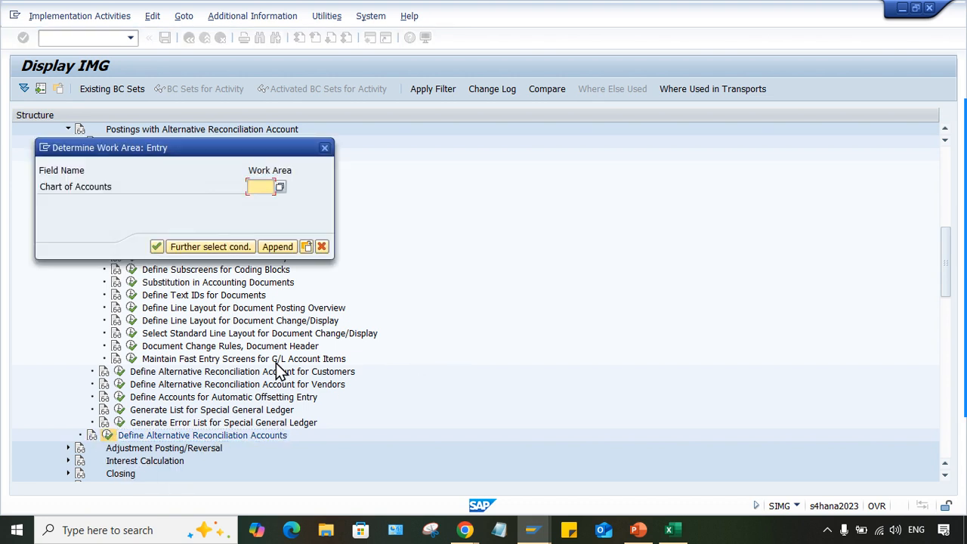
{"action": "type", "text": "TM05"}
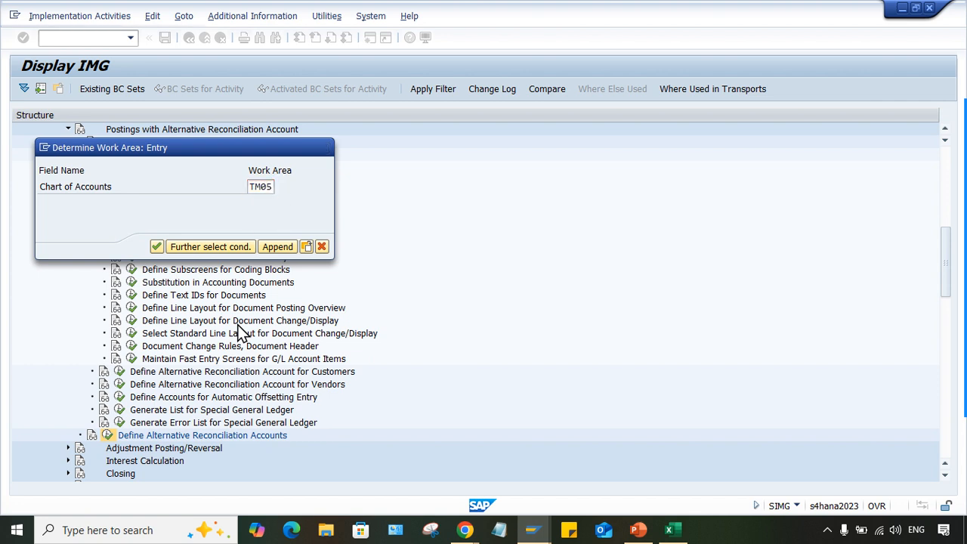
{"action": "key", "text": "Return"}
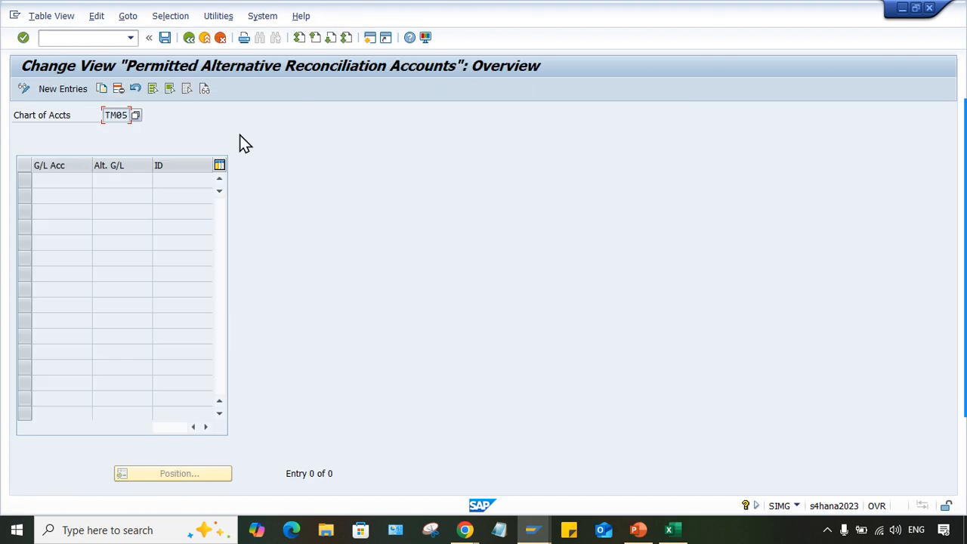
{"action": "left_click", "coordinate": [189, 38]}
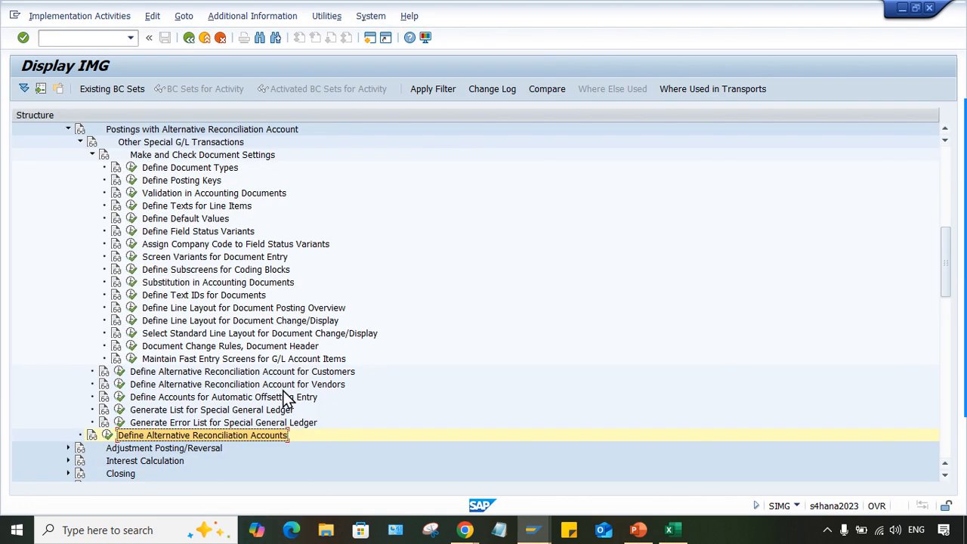
Step: Open Define Alternative Reconciliation Account for Vendors, examine its special G/L list and go back
{"action": "left_click", "coordinate": [326, 385]}
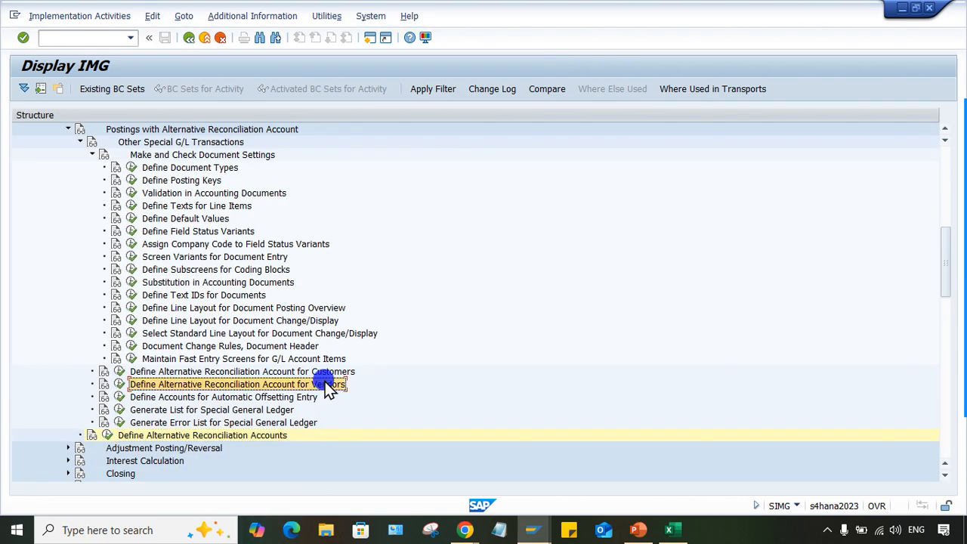
{"action": "left_click", "coordinate": [119, 384]}
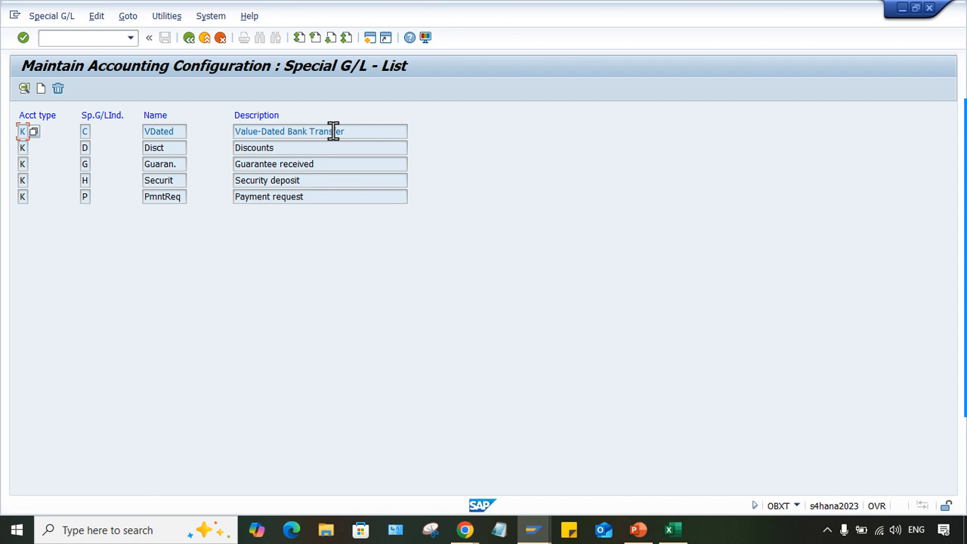
{"action": "left_click", "coordinate": [186, 44]}
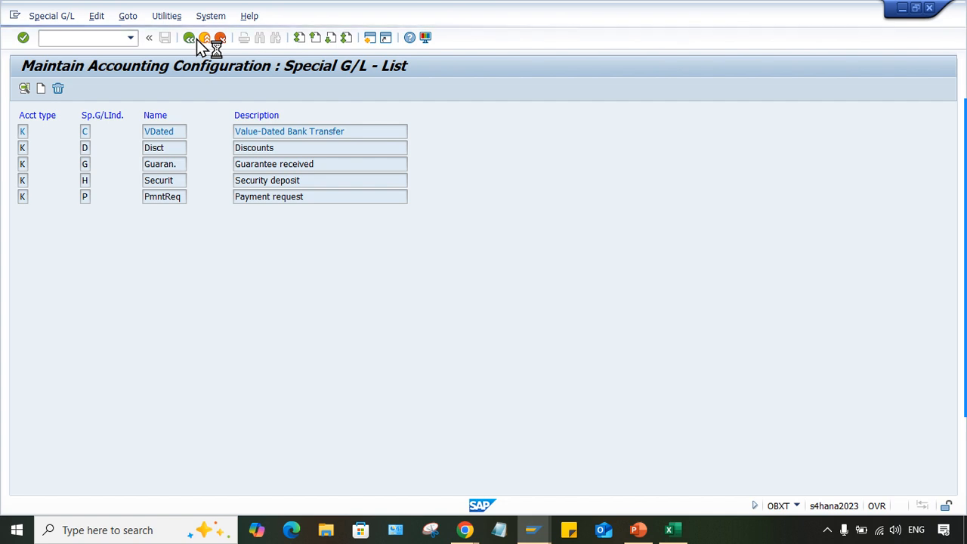
Step: Verify the end of the configuration path on the PowerPoint slide and return to the SAP special G/L configuration session
{"action": "left_click", "coordinate": [635, 531]}
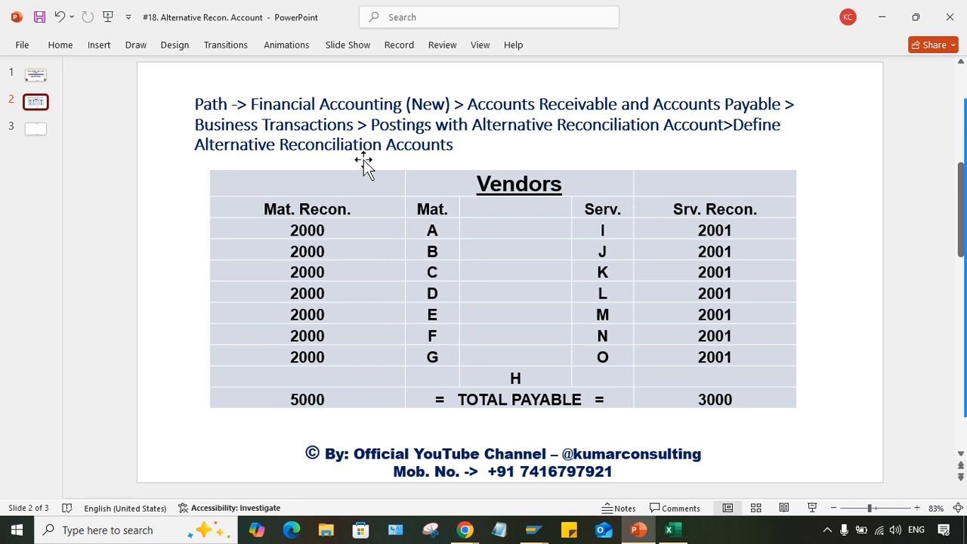
{"action": "mouse_move", "coordinate": [533, 529]}
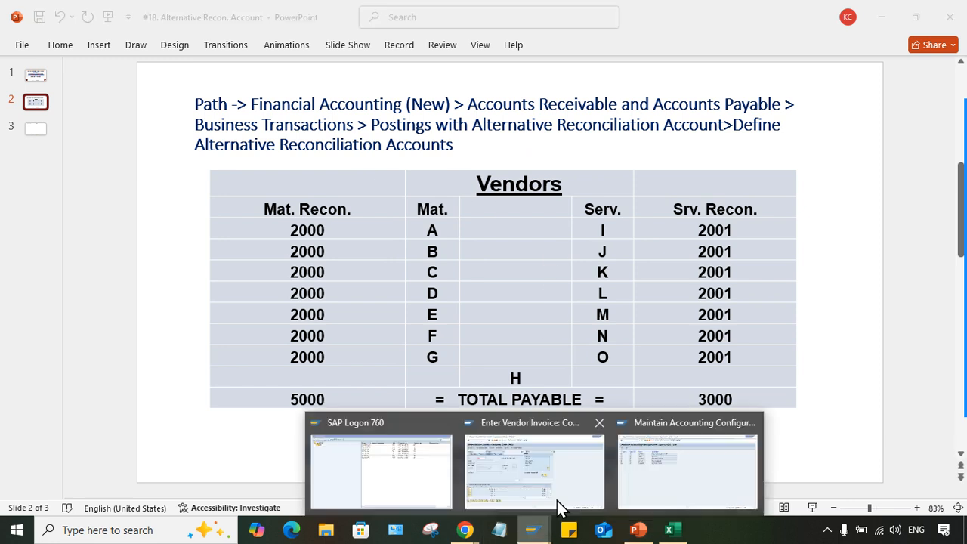
{"action": "left_click", "coordinate": [651, 474]}
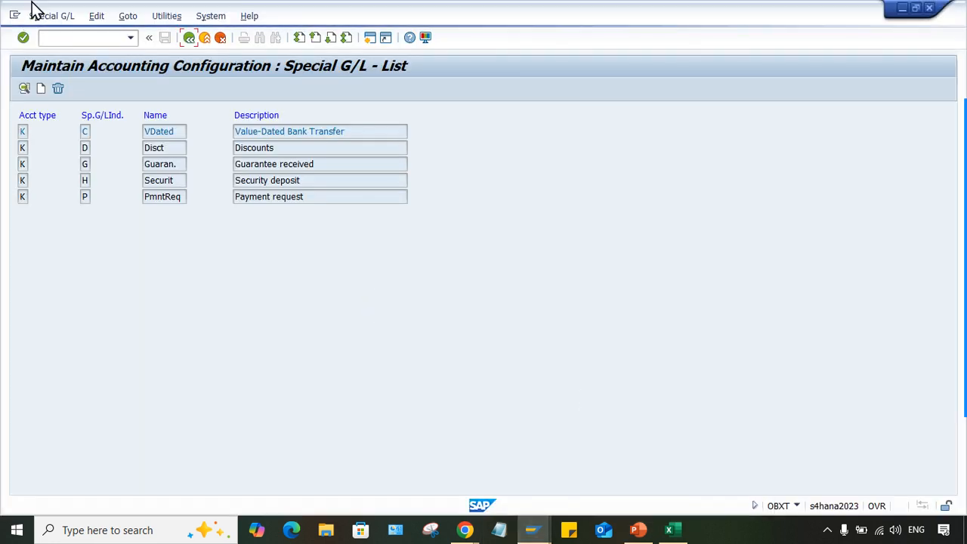
Step: Open an additional SAP GUI window and return to the Display IMG session
{"action": "left_click", "coordinate": [14, 16]}
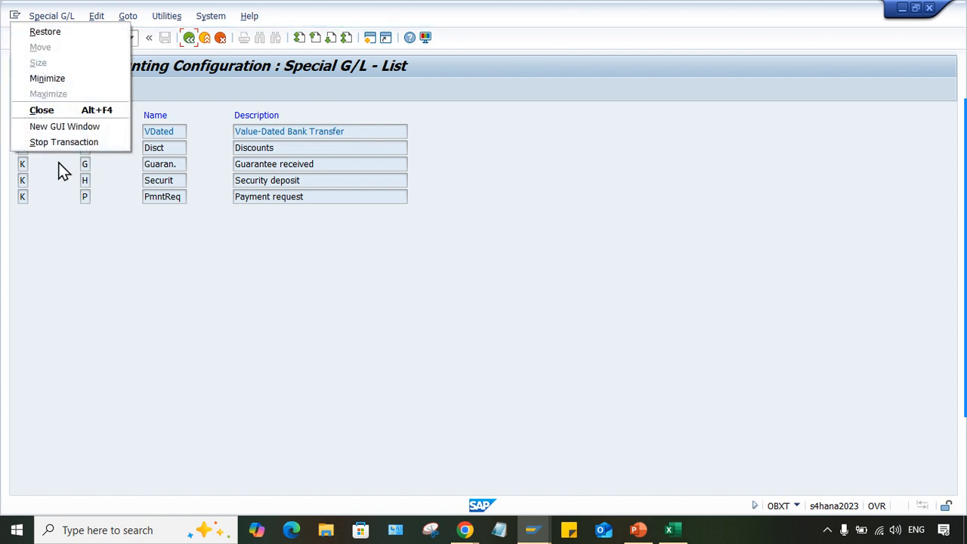
{"action": "left_click", "coordinate": [56, 130]}
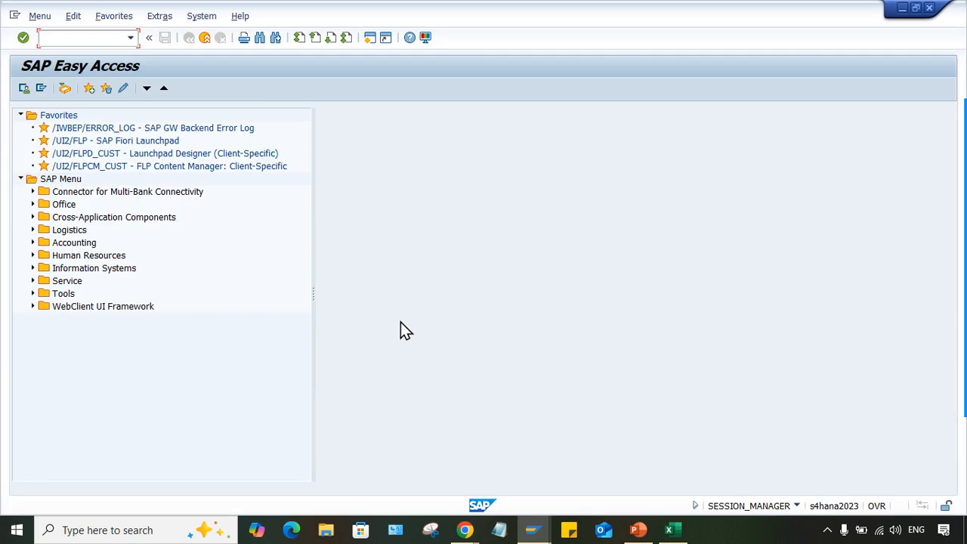
{"action": "mouse_move", "coordinate": [532, 530]}
{"action": "left_click", "coordinate": [637, 499]}
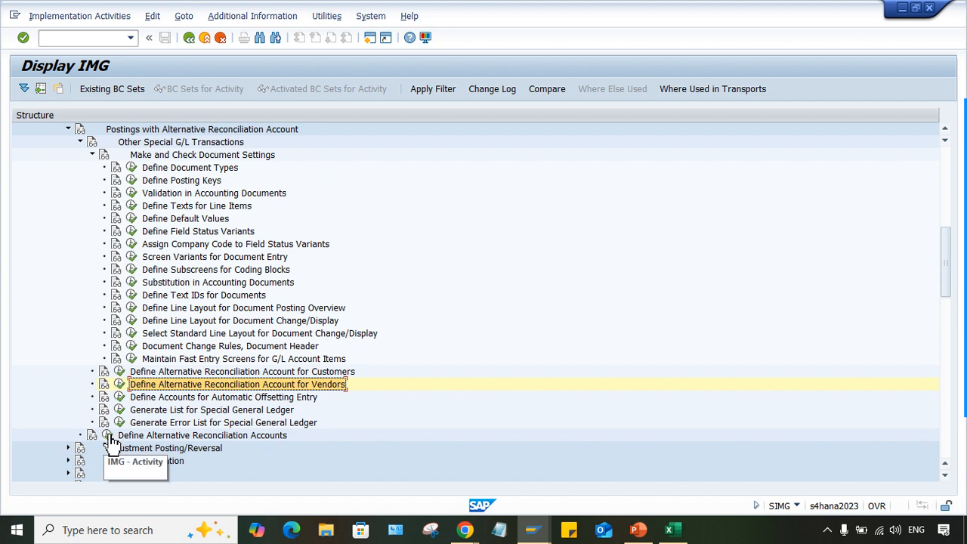
Step: Collapse Make and Check Document Settings and Other Special G/L Transactions, and open Define Alternative Reconciliation Accounts for chart of accounts TM05
{"action": "left_click", "coordinate": [93, 154]}
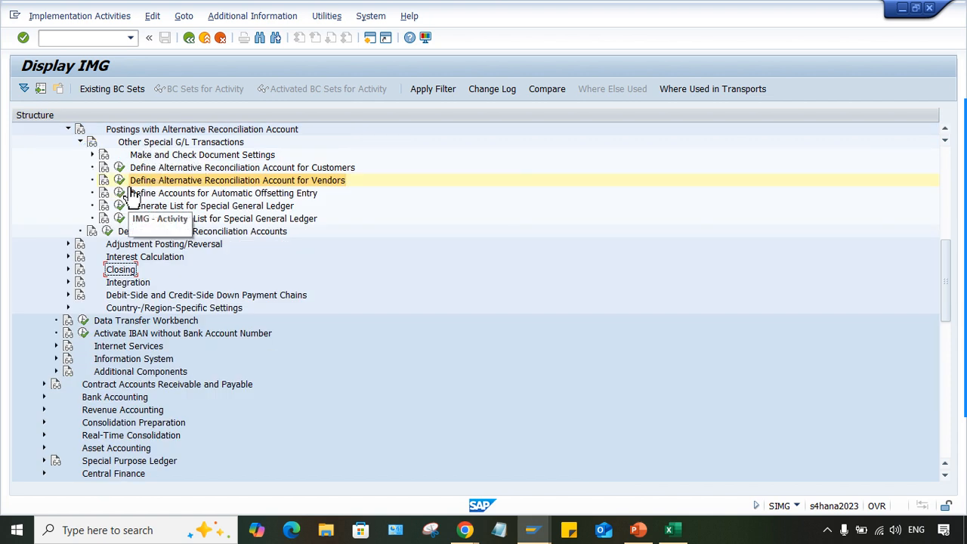
{"action": "scroll", "coordinate": [249, 234], "scroll_direction": "up", "scroll_amount": 3}
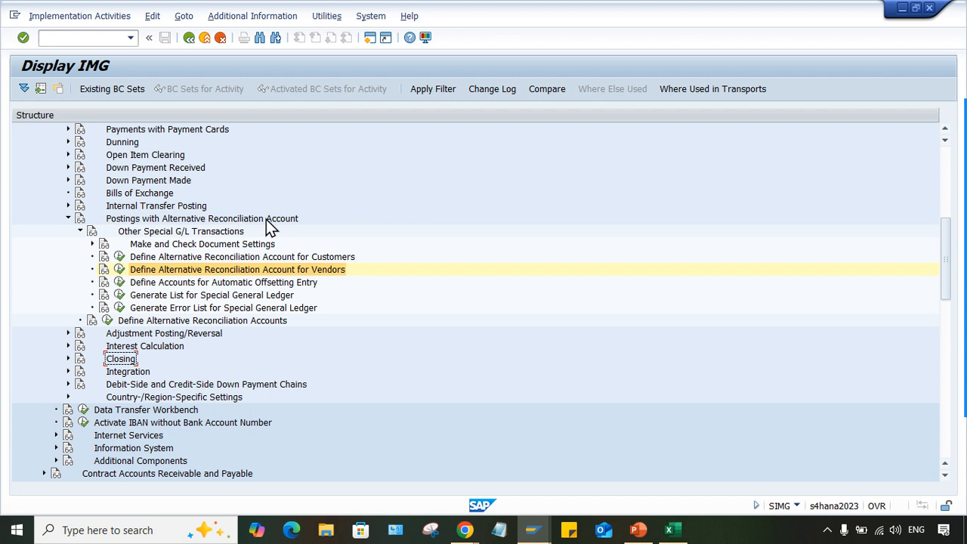
{"action": "left_click", "coordinate": [79, 232]}
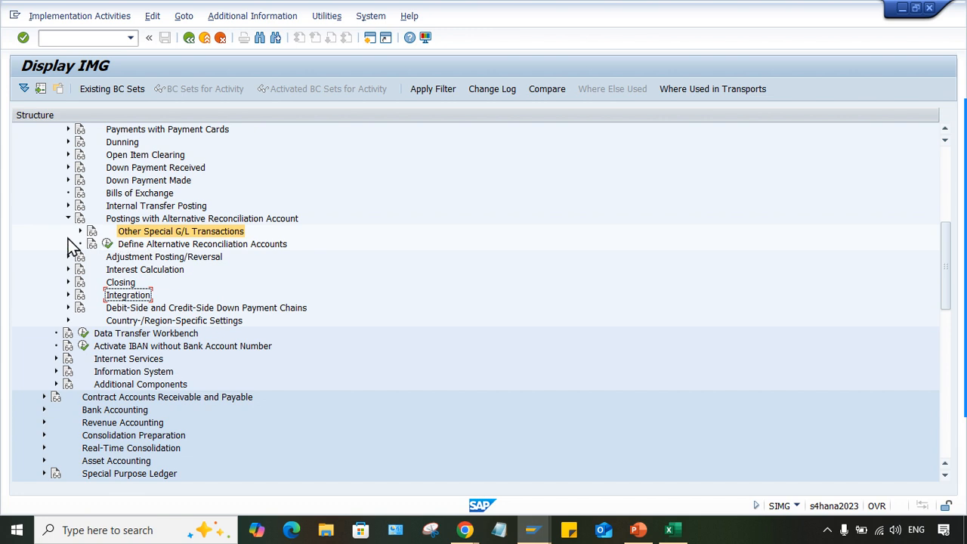
{"action": "left_click", "coordinate": [106, 245]}
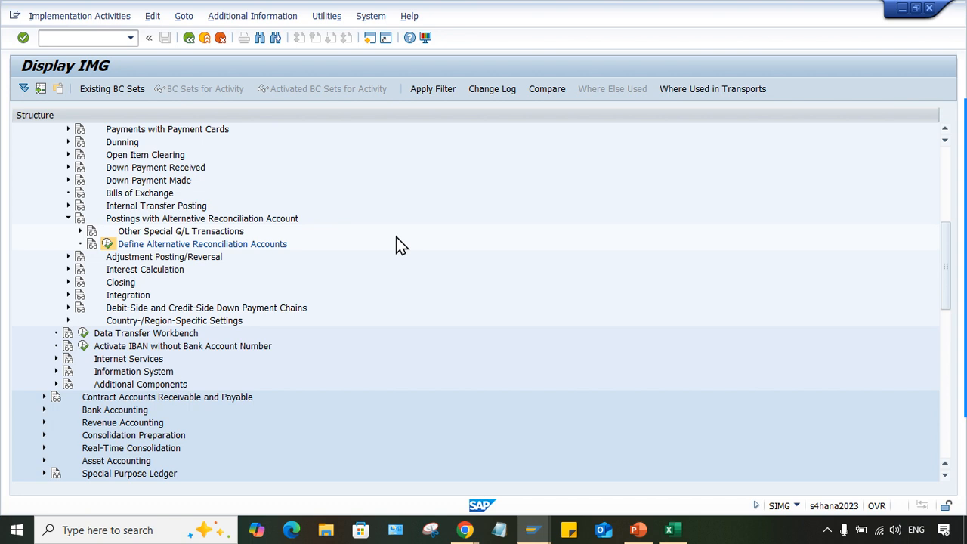
{"action": "key", "text": "Return"}
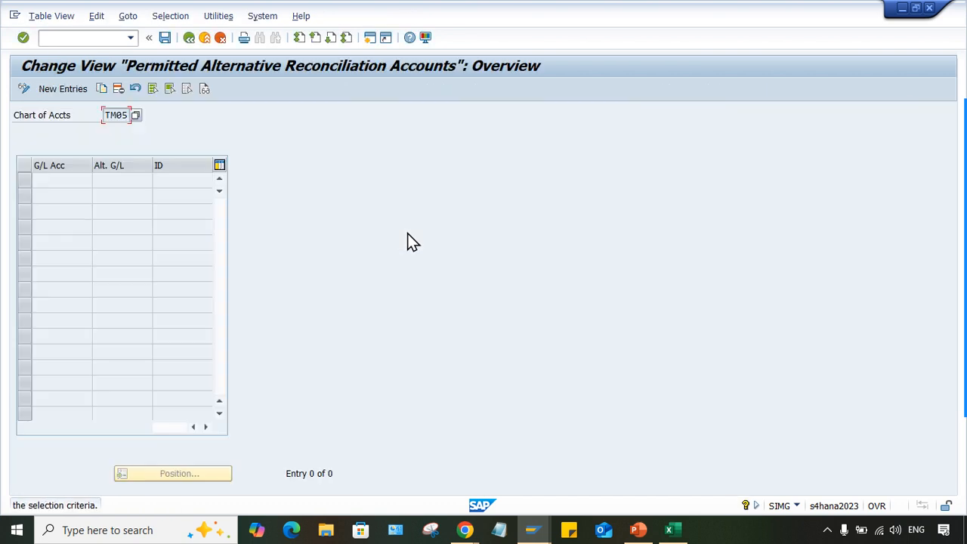
Step: Add new entries with alternative G/L 2001 for account 2000 and 2000 for account 2001, and save them to the proposed customizing request
{"action": "left_click", "coordinate": [72, 96]}
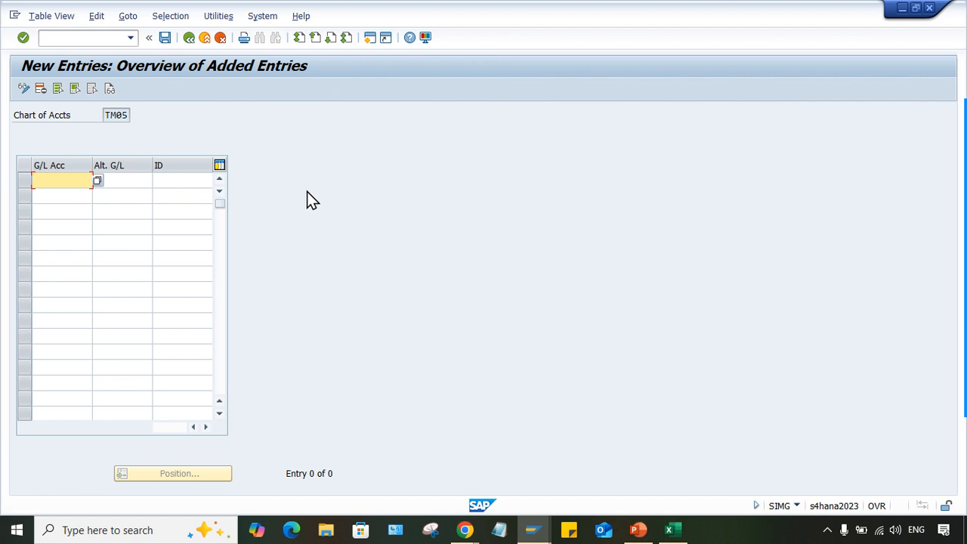
{"action": "key", "text": "Tab"}
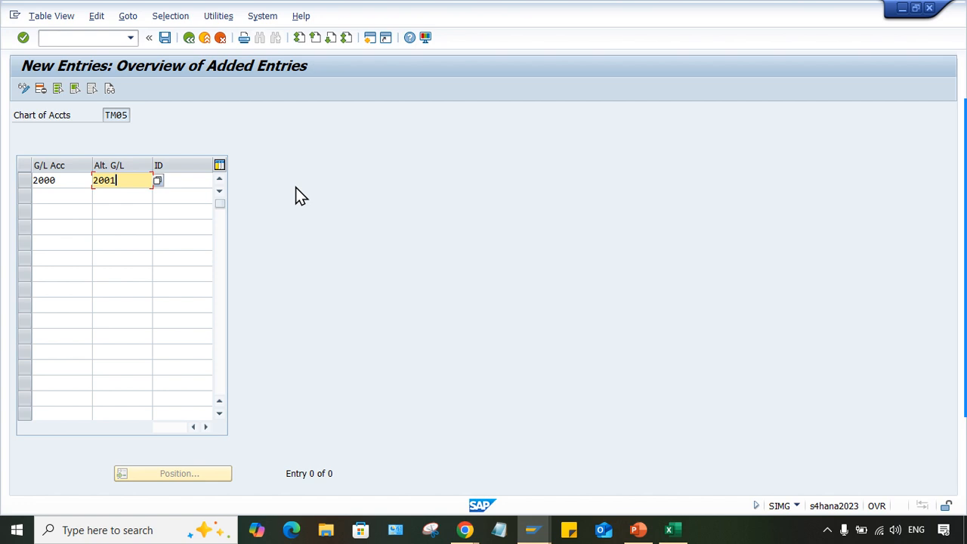
{"action": "left_click", "coordinate": [68, 195]}
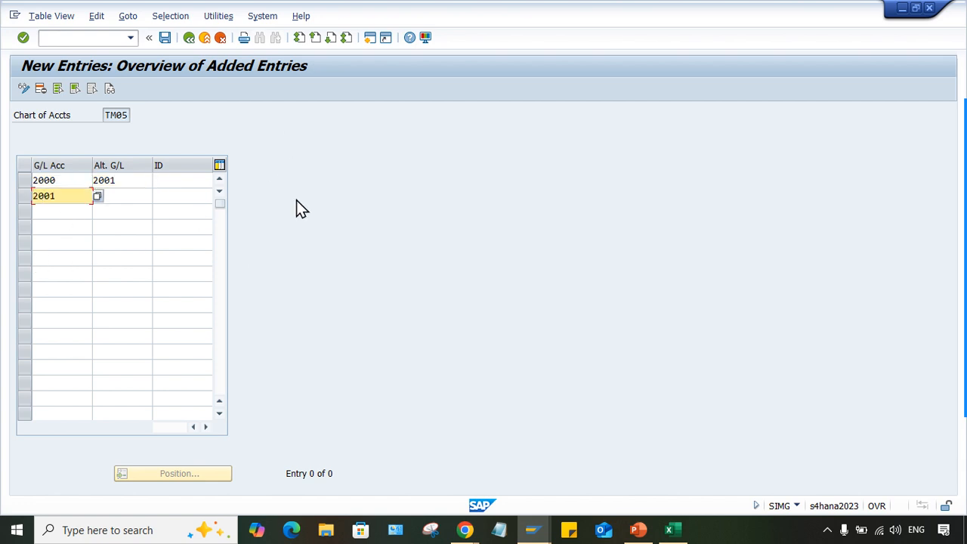
{"action": "key", "text": "Tab"}
{"action": "type", "text": "200"}
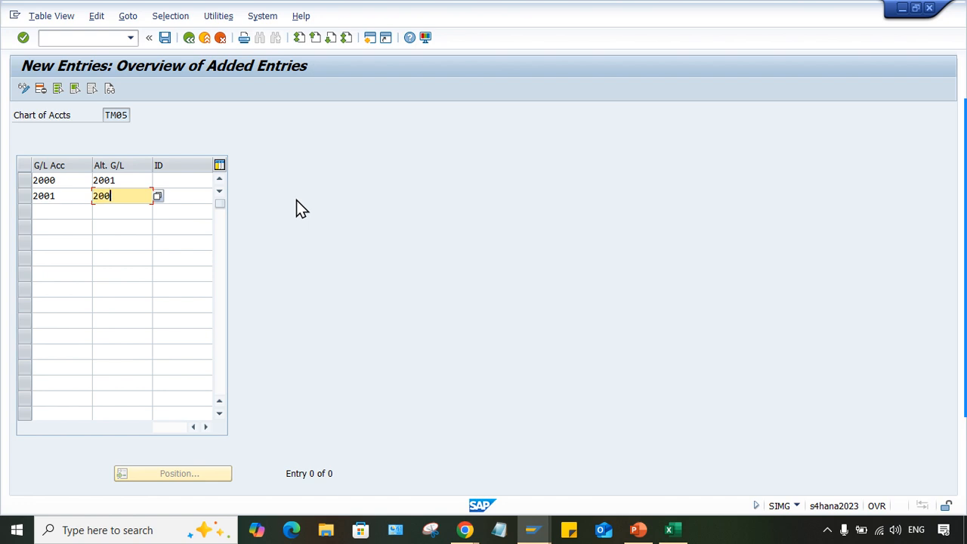
{"action": "key", "text": "Return"}
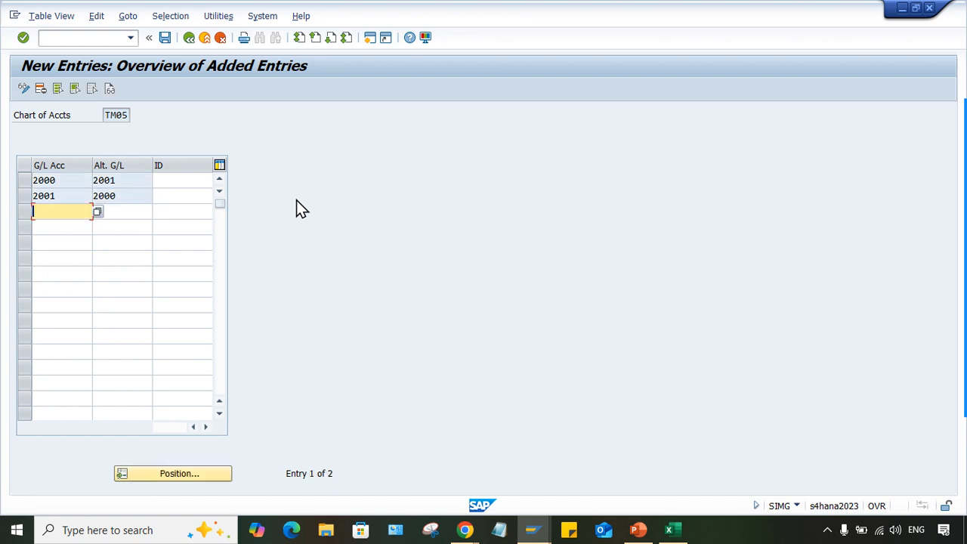
{"action": "key", "text": "ctrl+s"}
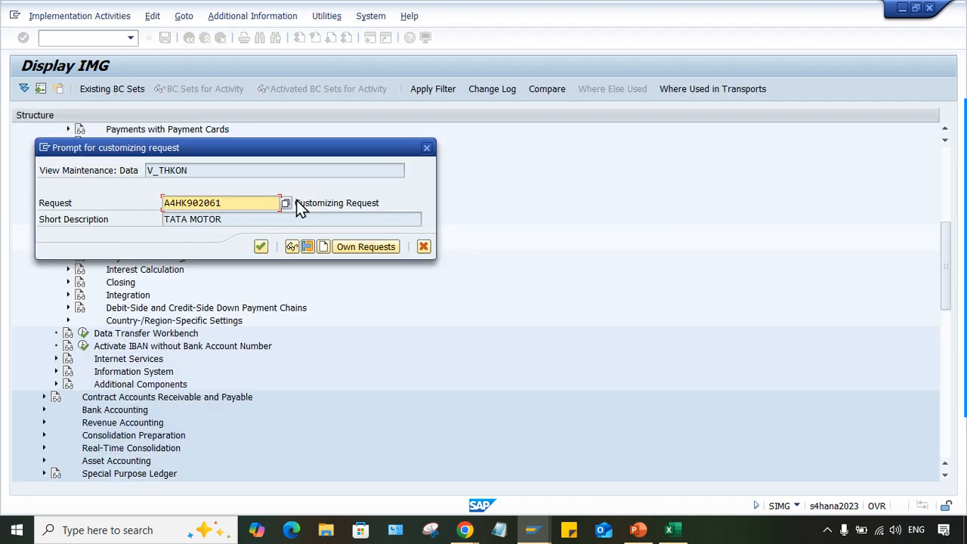
{"action": "key", "text": "Return"}
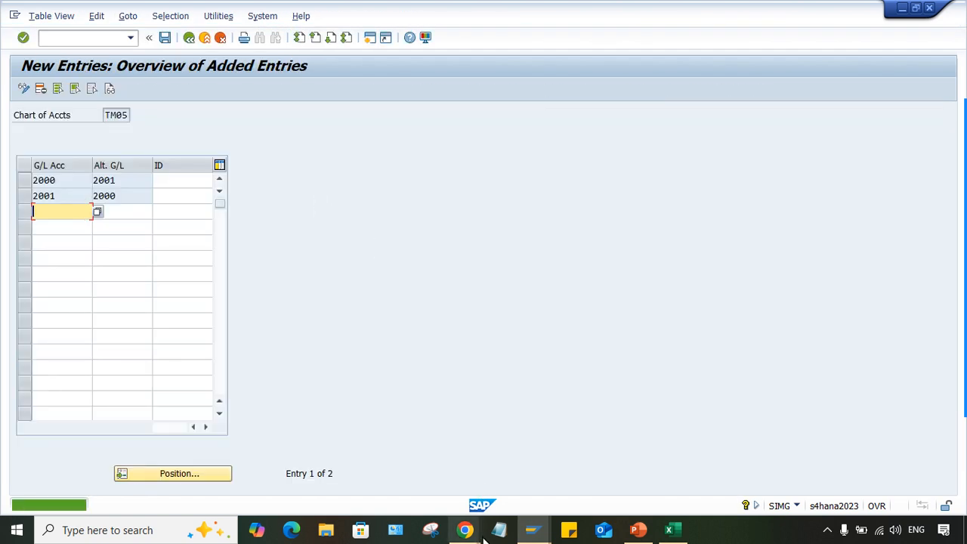
Step: Switch to the Enter Vendor Invoice session and restart FB60 with a blank invoice
{"action": "left_click", "coordinate": [532, 530]}
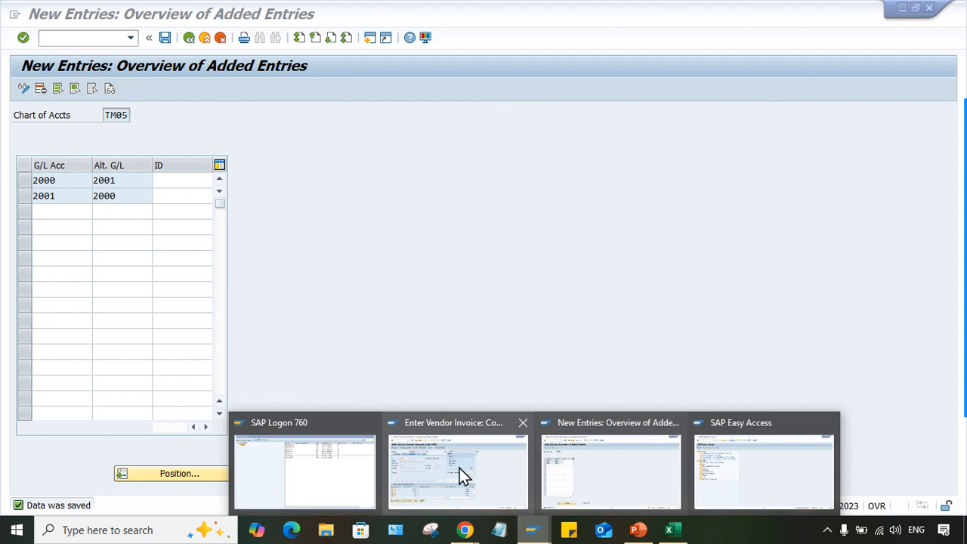
{"action": "left_click", "coordinate": [408, 461]}
{"action": "left_click", "coordinate": [130, 38]}
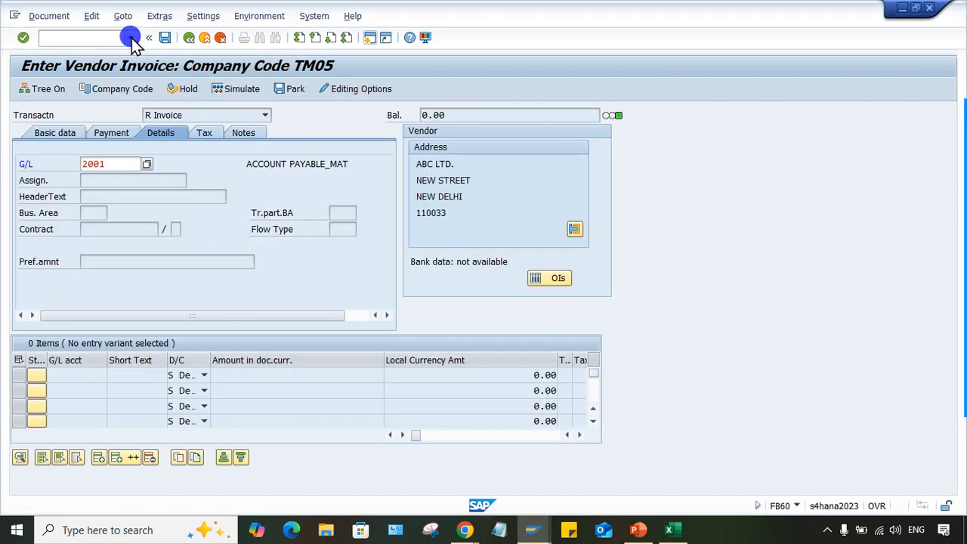
{"action": "left_click", "coordinate": [102, 64]}
{"action": "key", "text": "Return"}
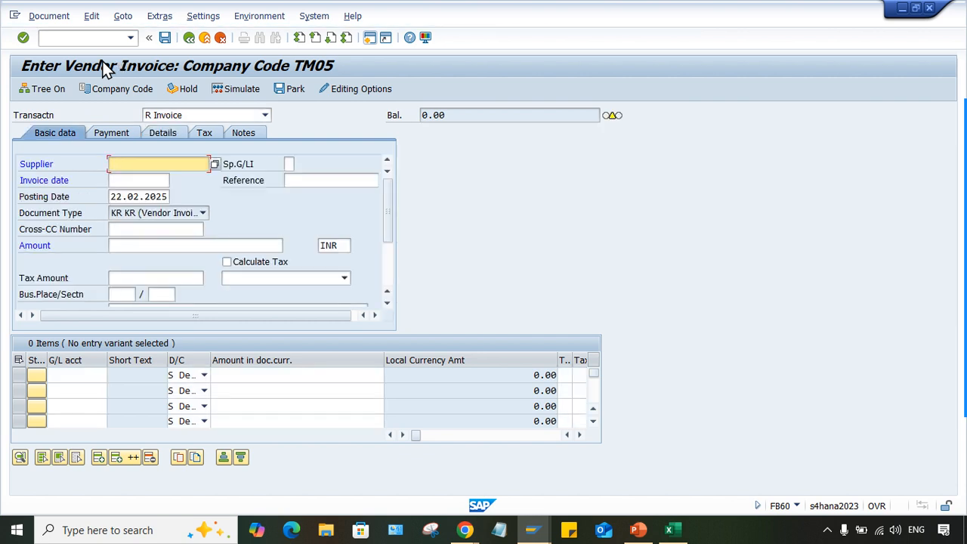
Step: Fill in the ABC LTD. supplier number and set the invoice date to 22.02.2025
{"action": "key", "text": "Down"}
{"action": "key", "text": "Return"}
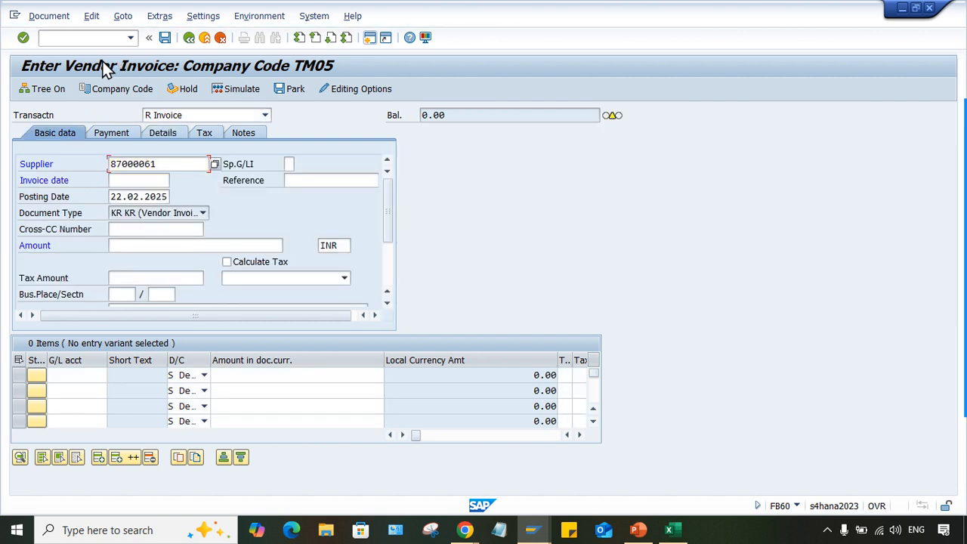
{"action": "key", "text": "Tab"}
{"action": "key", "text": "Return"}
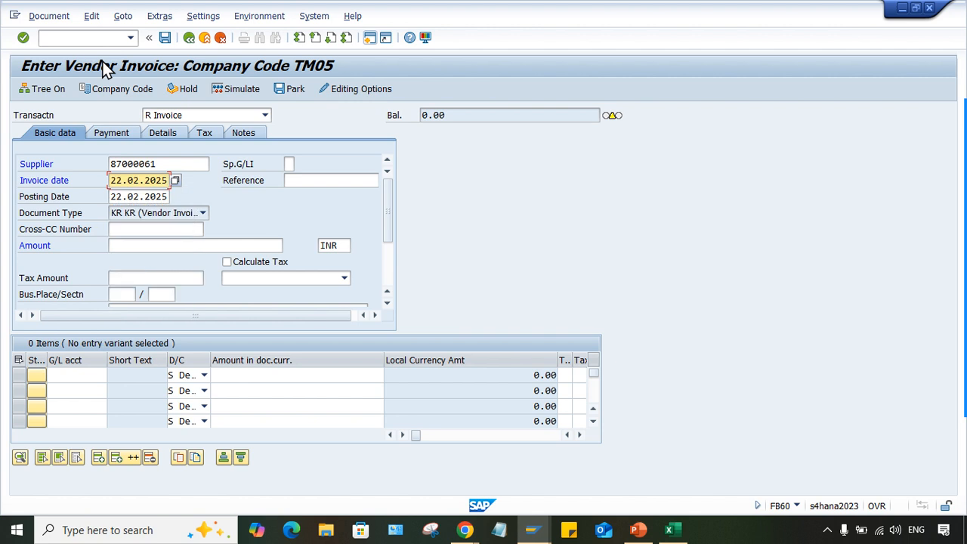
Step: In the invoice details, change the G/L account to 2001, back to 2000 and again to 2001
{"action": "left_click", "coordinate": [158, 133]}
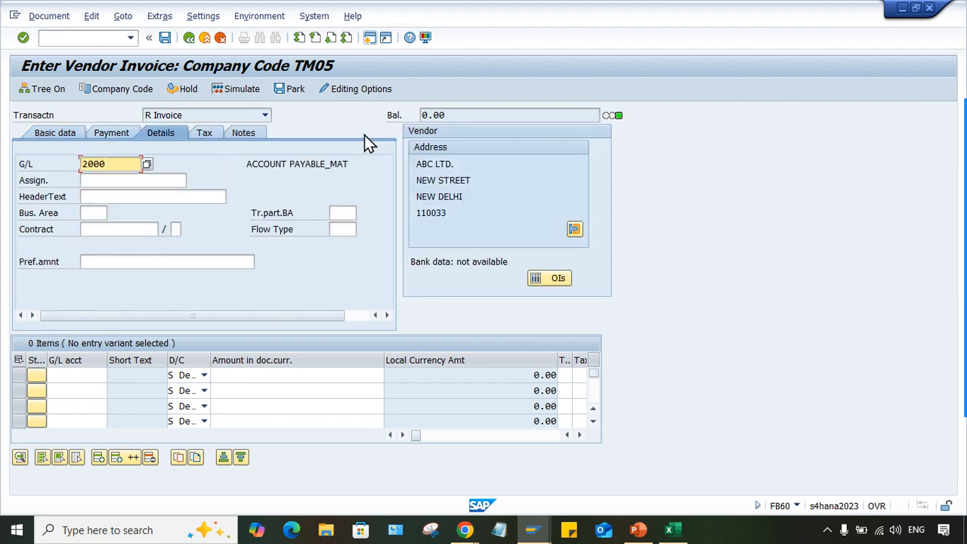
{"action": "type", "text": "2001"}
{"action": "key", "text": "Return"}
{"action": "double_click", "coordinate": [127, 168]}
{"action": "type", "text": "2000"}
{"action": "key", "text": "Return"}
{"action": "double_click", "coordinate": [89, 162]}
{"action": "type", "text": "2001"}
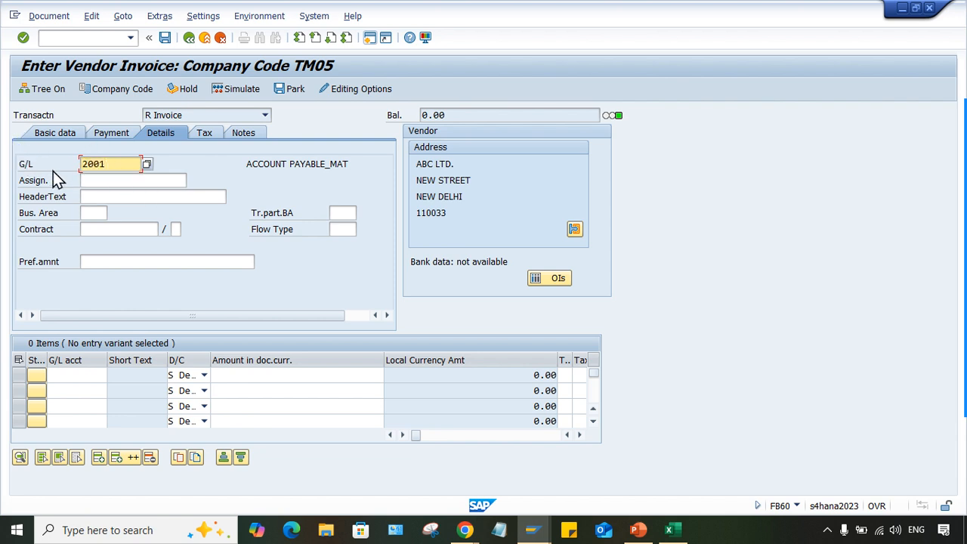
{"action": "key", "text": "Return"}
Step: Switch to the TM05 sheet in Excel and compare accounts 2000, 2001 and 2002 with the alternative account pairs in columns I and J
{"action": "left_click", "coordinate": [529, 532]}
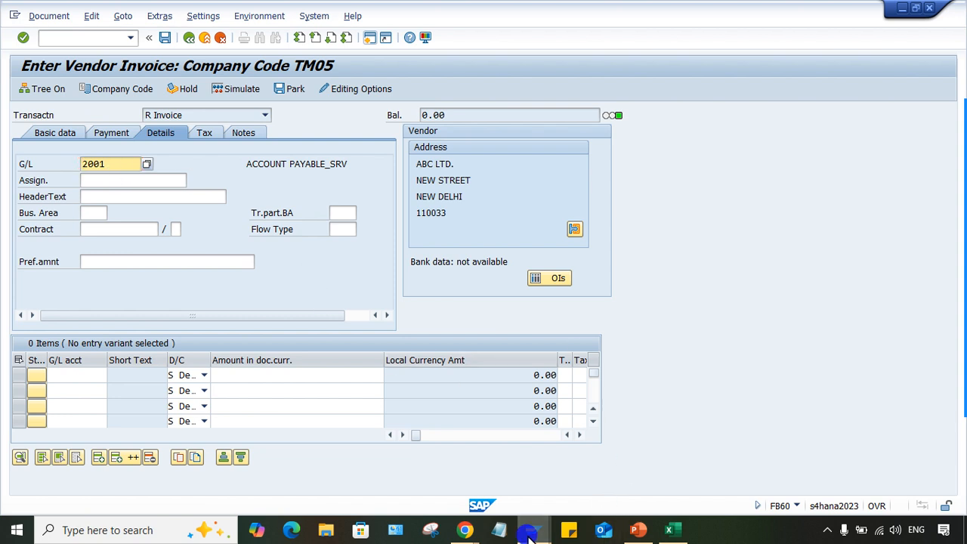
{"action": "left_click", "coordinate": [671, 531]}
{"action": "left_click", "coordinate": [594, 435]}
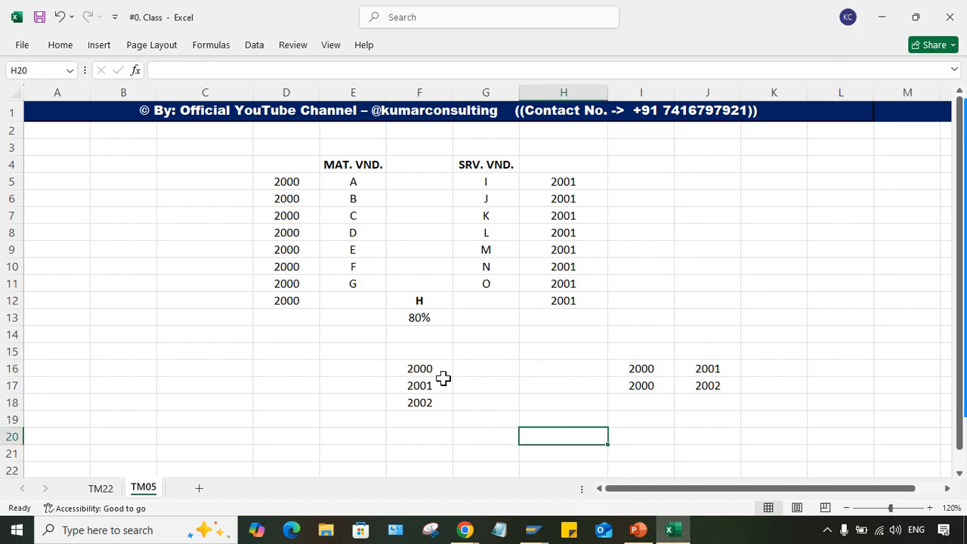
{"action": "left_click", "coordinate": [400, 365]}
{"action": "left_click_drag", "start_coordinate": [393, 383], "coordinate": [404, 395]}
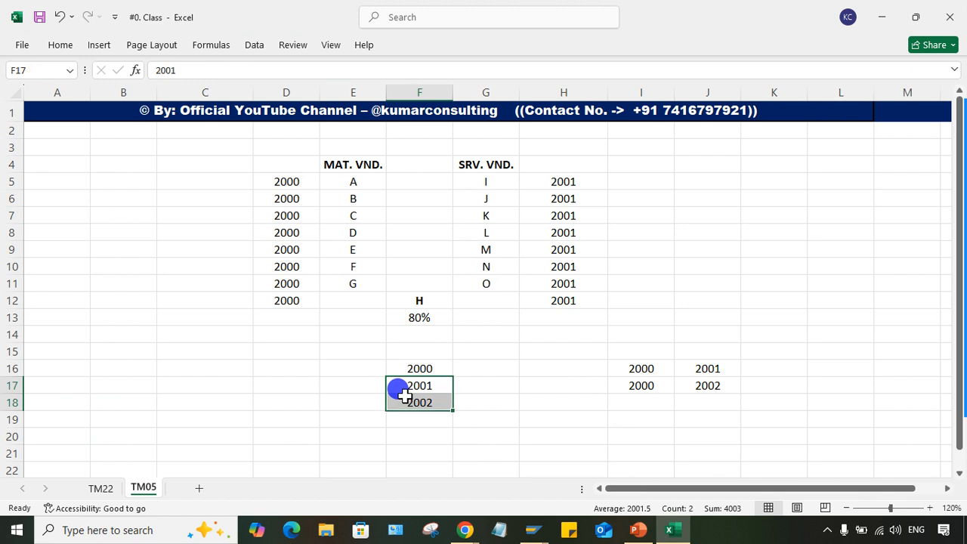
{"action": "left_click", "coordinate": [642, 369]}
{"action": "left_click", "coordinate": [706, 365]}
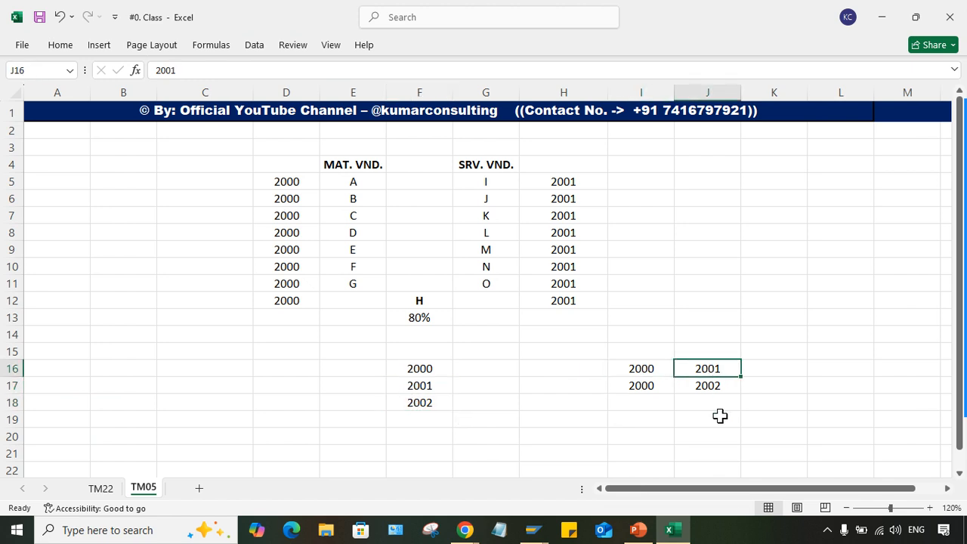
{"action": "left_click", "coordinate": [641, 382]}
{"action": "left_click", "coordinate": [698, 382]}
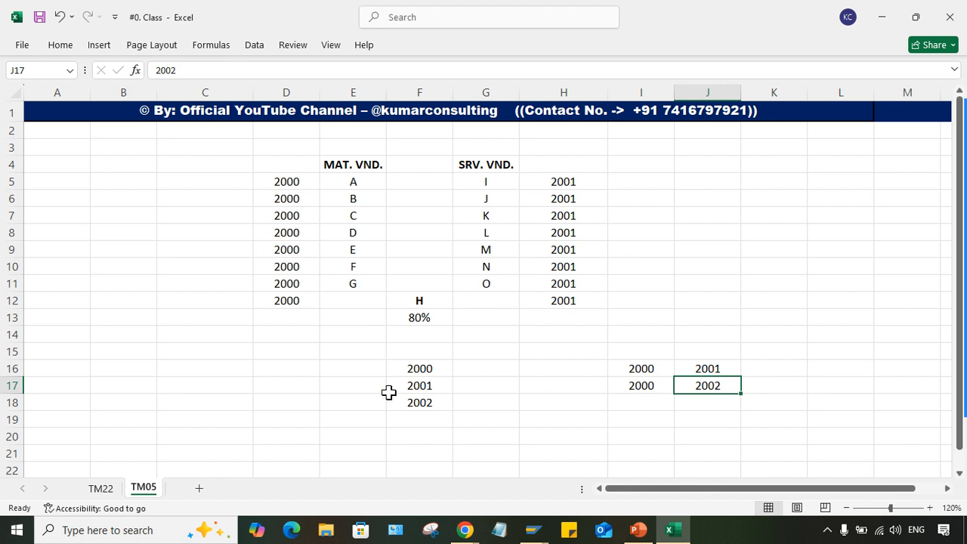
{"action": "left_click", "coordinate": [414, 385]}
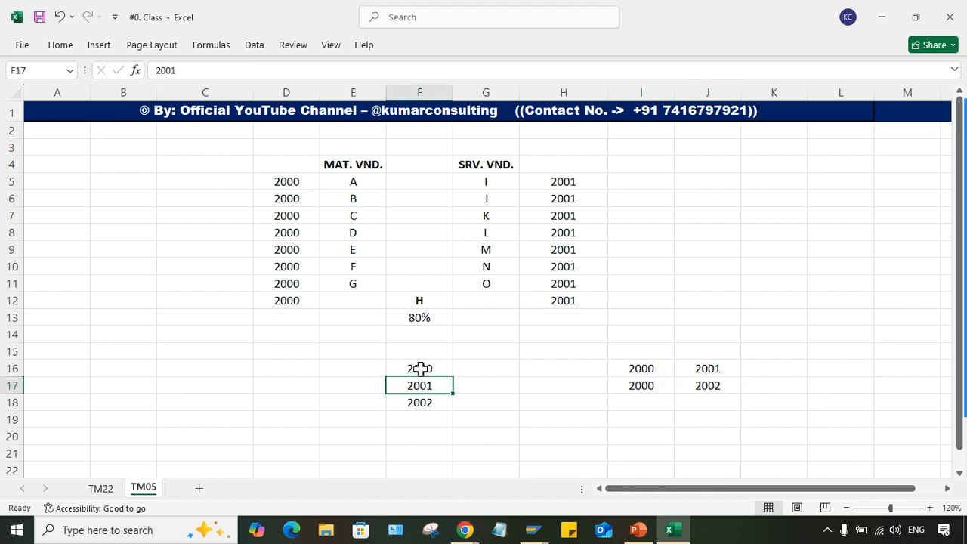
{"action": "left_click", "coordinate": [422, 369]}
Step: Add the account pair 2001 and 2000 in cells I18 and J18
{"action": "left_click", "coordinate": [636, 400]}
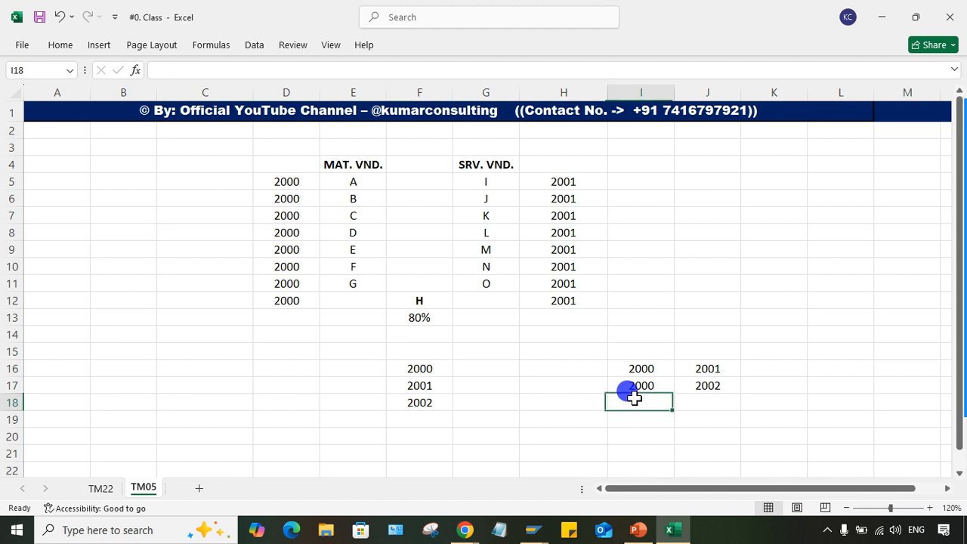
{"action": "type", "text": "2000"}
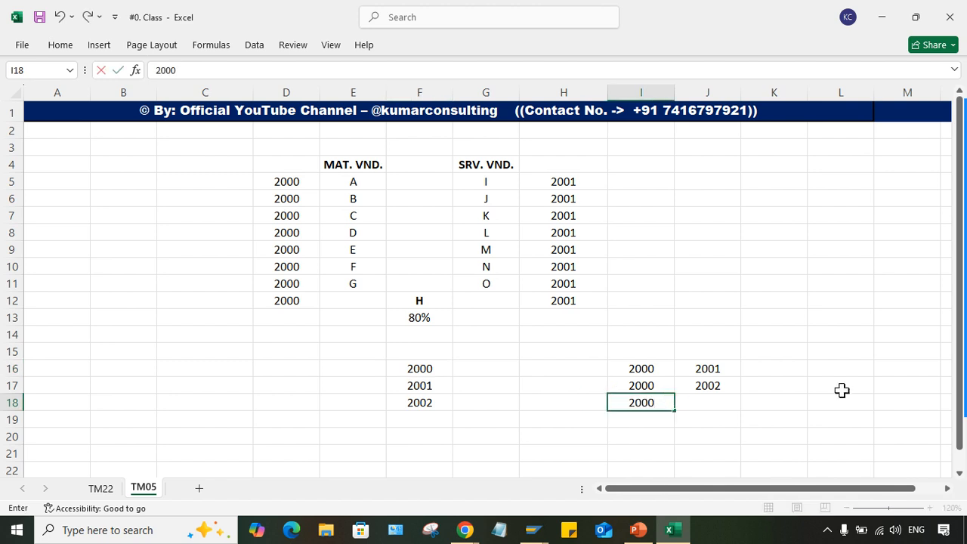
{"action": "key", "text": "BackSpace"}
{"action": "type", "text": "1"}
{"action": "key", "text": "Tab"}
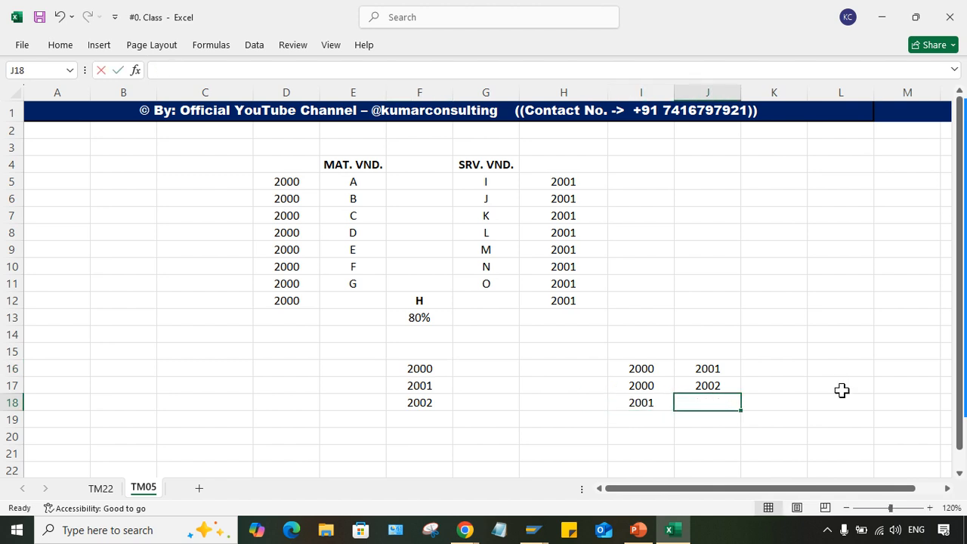
{"action": "type", "text": "2000"}
{"action": "key", "text": "Return"}
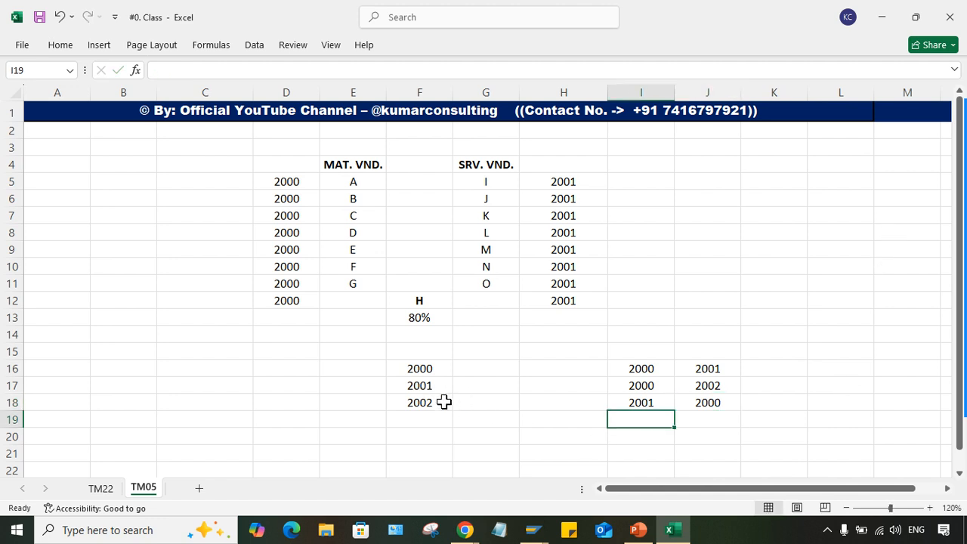
Step: Add the account pair 2001 and 2002 in cells I19 and J19
{"action": "left_click", "coordinate": [416, 388]}
{"action": "left_click", "coordinate": [412, 400]}
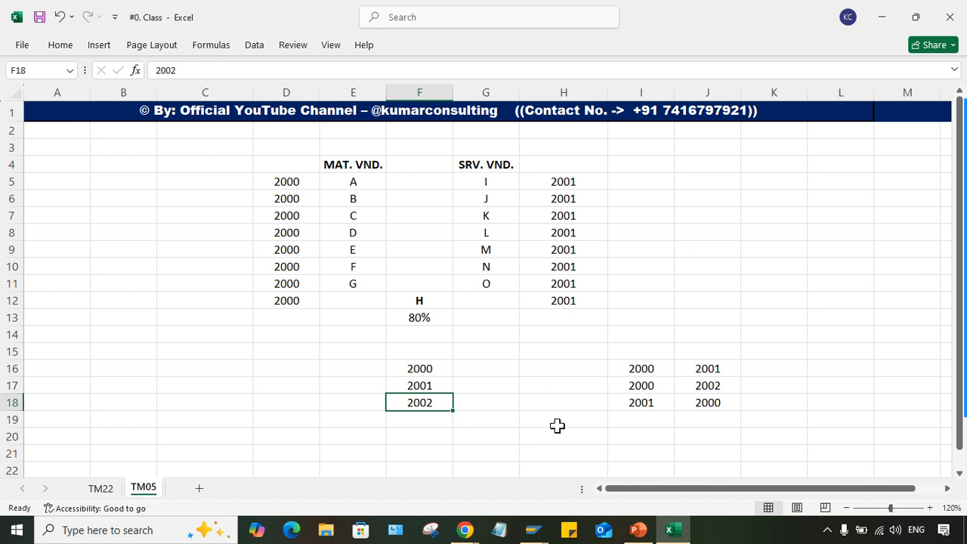
{"action": "left_click", "coordinate": [627, 403]}
{"action": "left_click", "coordinate": [653, 418]}
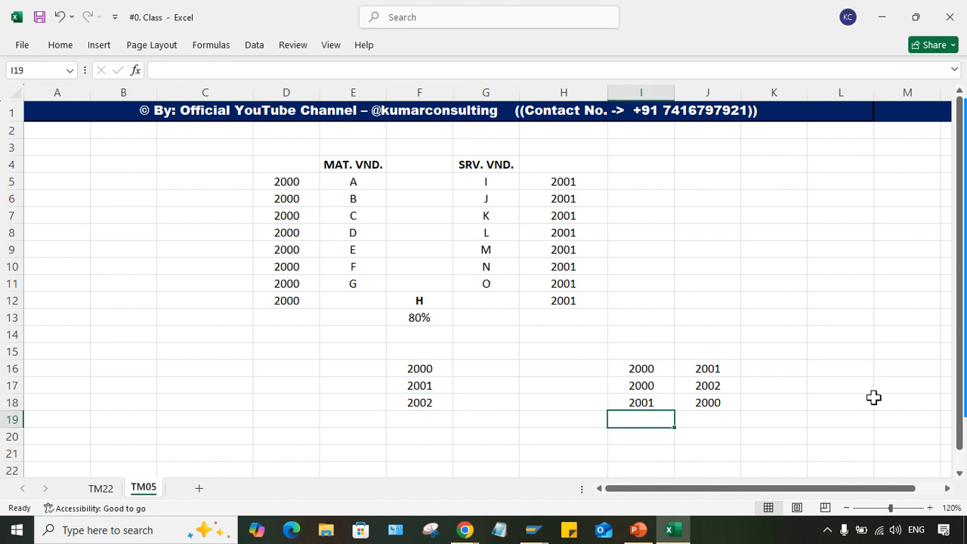
{"action": "key", "text": "ctrl+d"}
{"action": "key", "text": "Right"}
{"action": "type", "text": "200"}
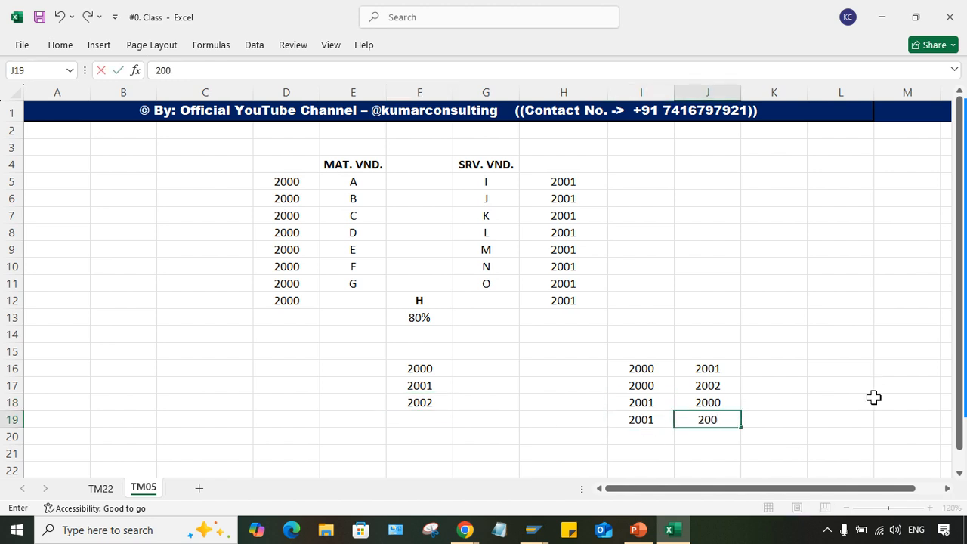
{"action": "type", "text": "2"}
{"action": "key", "text": "Return"}
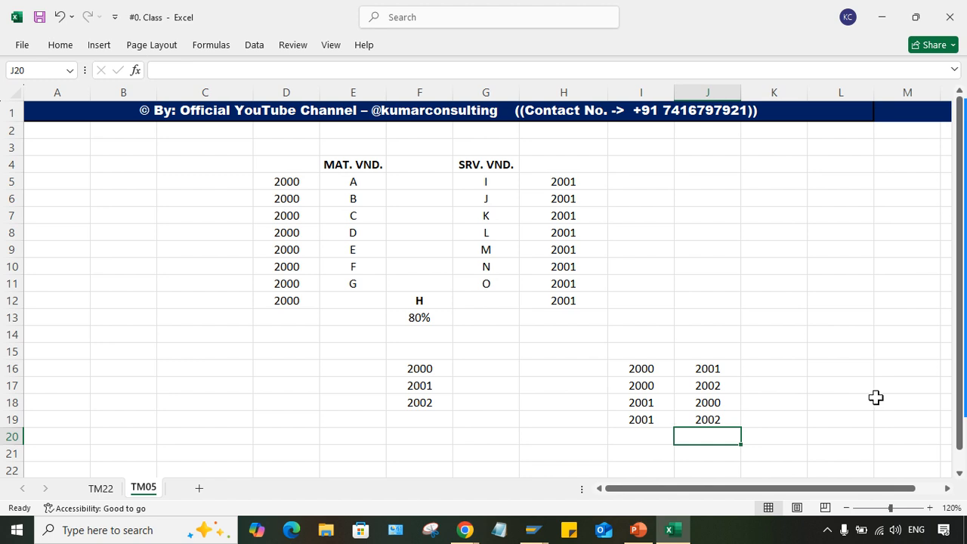
Step: Highlight the account pairs in I16:J19 and switch to SAP to review the alternative accounts entered for chart of accounts TM05
{"action": "left_click_drag", "start_coordinate": [628, 369], "coordinate": [694, 415]}
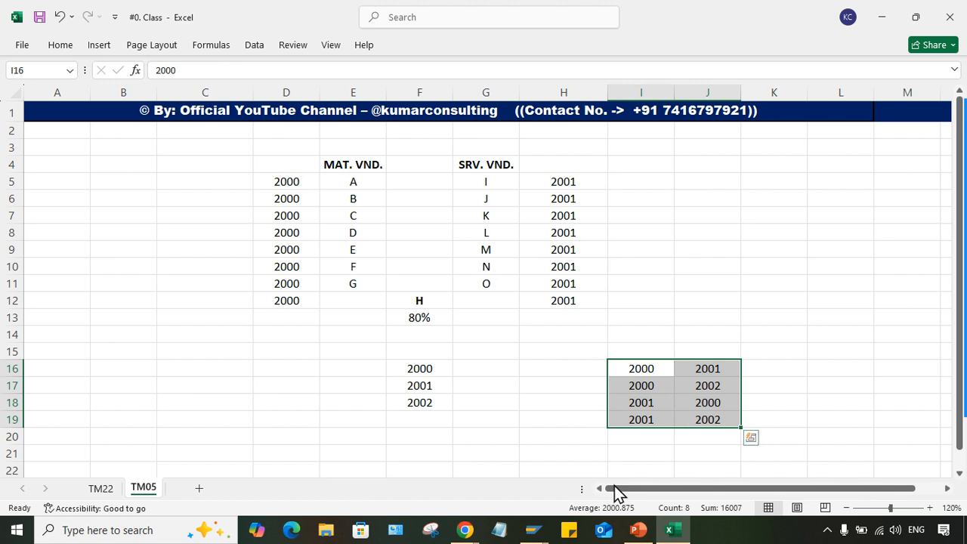
{"action": "left_click", "coordinate": [534, 527]}
{"action": "left_click", "coordinate": [628, 493]}
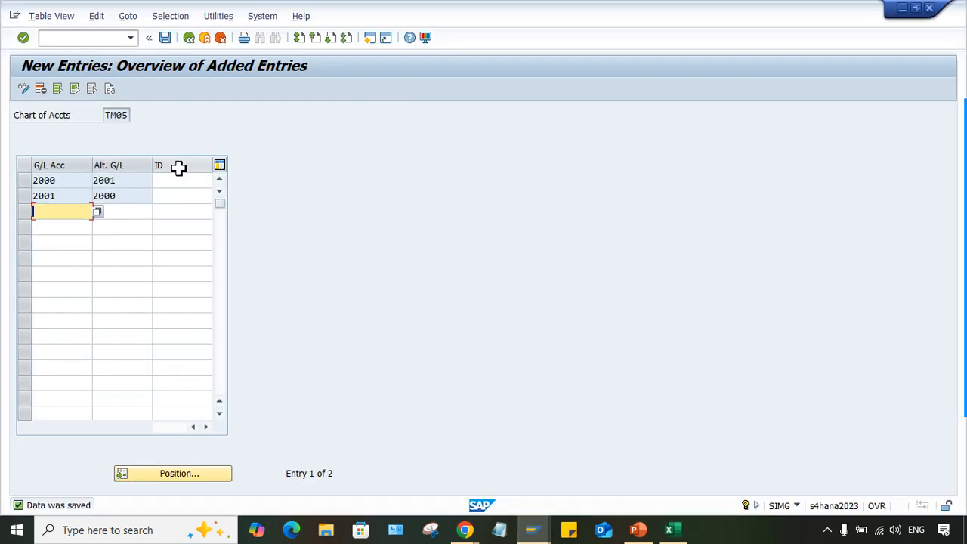
{"action": "left_click", "coordinate": [125, 178]}
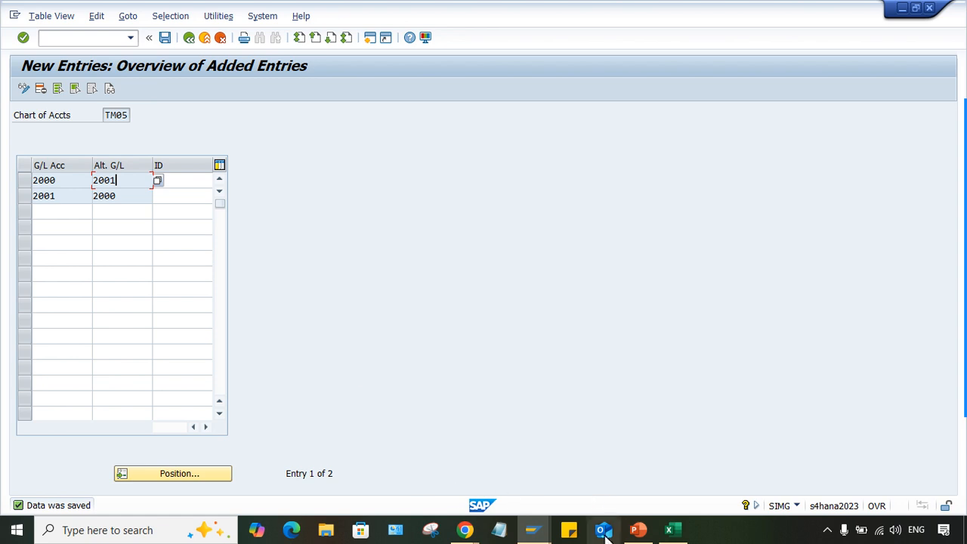
Step: Return to the vendor invoice, try the long account number 20213232 in the G/L field of the details, and clear it
{"action": "mouse_move", "coordinate": [537, 535]}
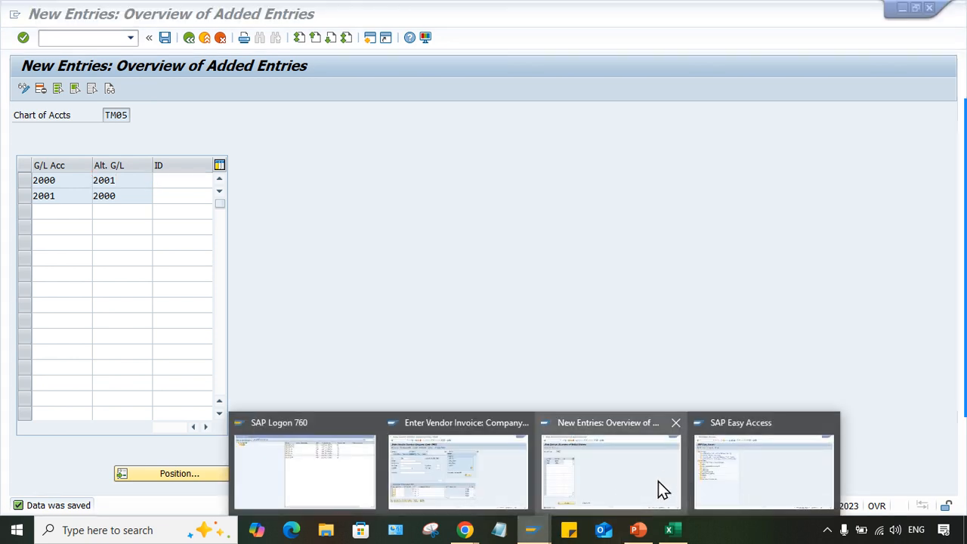
{"action": "left_click", "coordinate": [448, 476]}
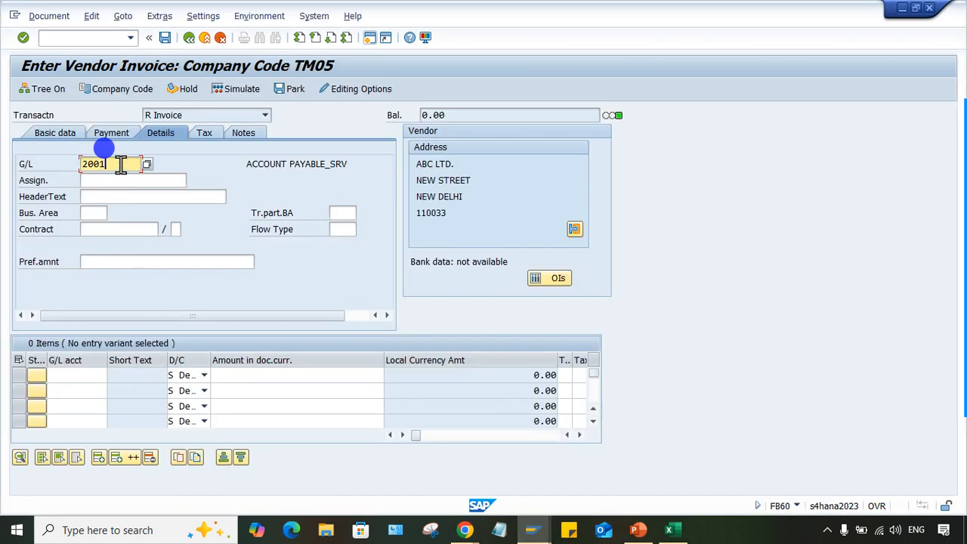
{"action": "left_click_drag", "start_coordinate": [121, 164], "coordinate": [79, 163]}
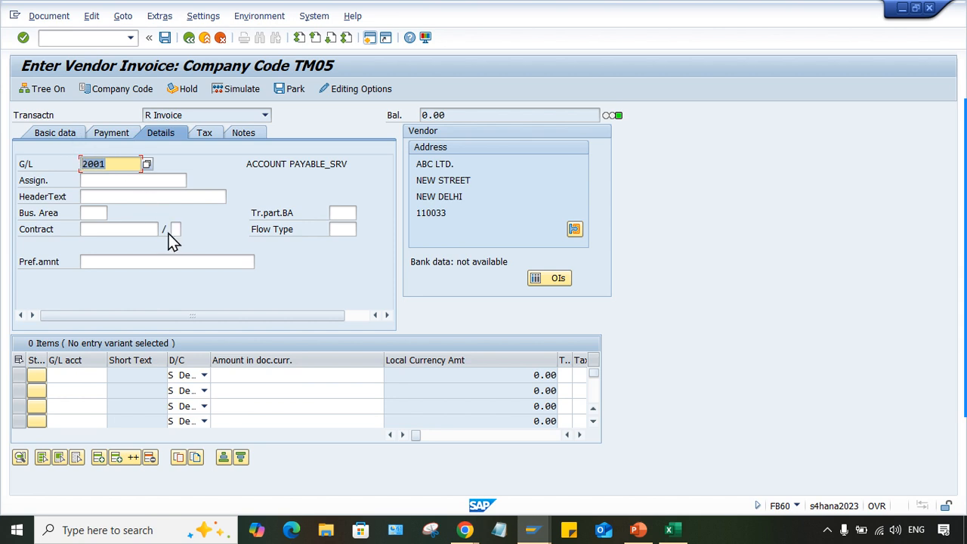
{"action": "type", "text": "20213232"}
{"action": "key", "text": "BackSpace"}
{"action": "key", "text": "BackSpace"}
{"action": "key", "text": "BackSpace"}
{"action": "key", "text": "BackSpace"}
{"action": "key", "text": "BackSpace"}
{"action": "key", "text": "BackSpace"}
{"action": "key", "text": "BackSpace"}
{"action": "key", "text": "BackSpace"}
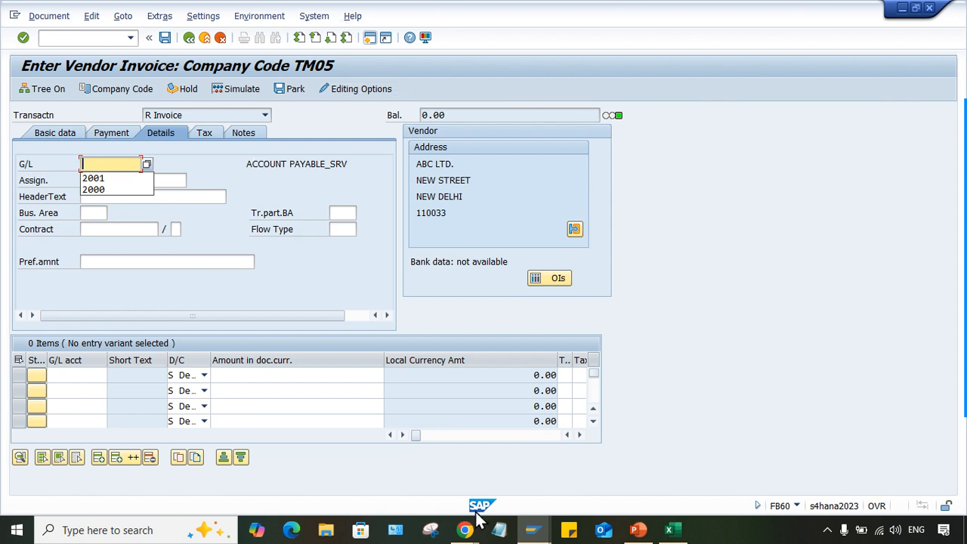
Step: Switch back to the TM05 alternative accounts table and assign ID S to the entry from 2000 to 2001
{"action": "left_click", "coordinate": [532, 530]}
{"action": "left_click", "coordinate": [546, 474]}
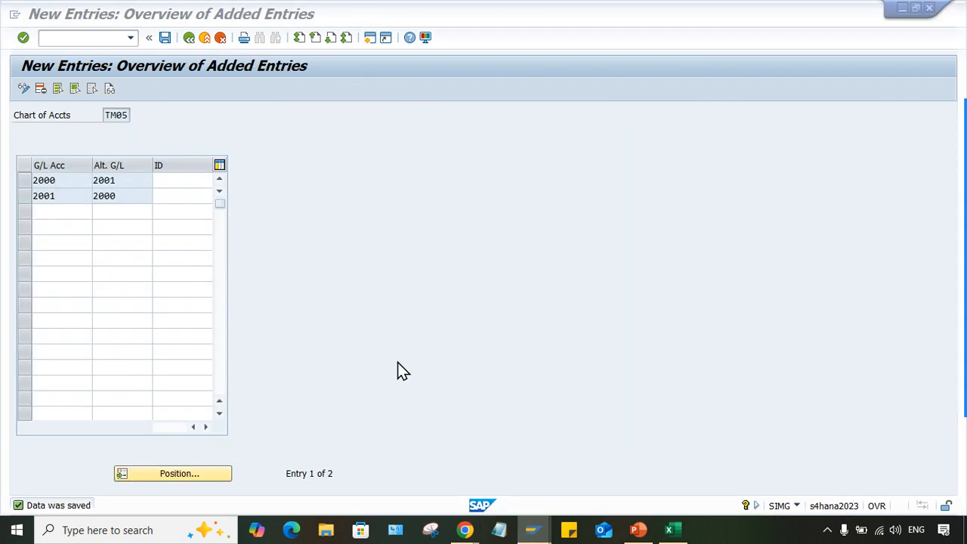
{"action": "left_click", "coordinate": [57, 180]}
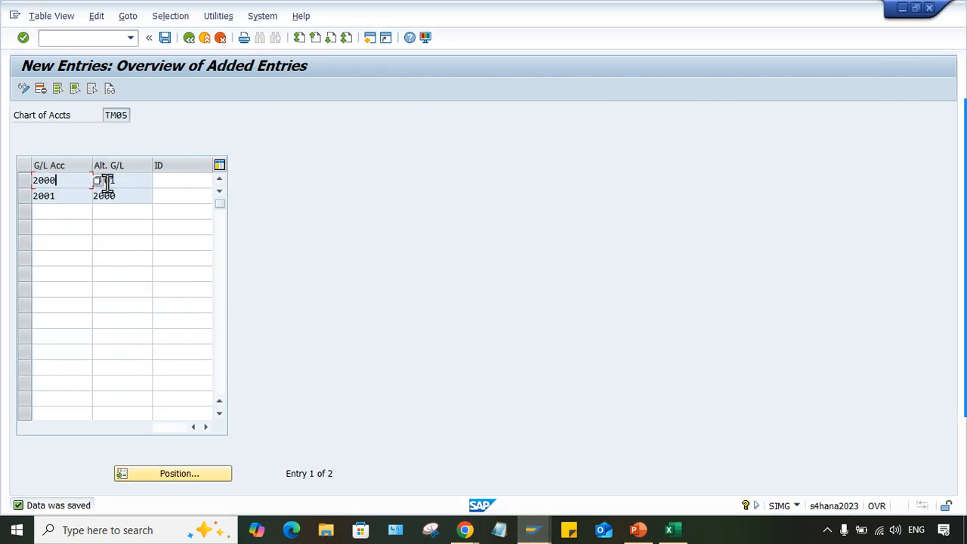
{"action": "left_click_drag", "start_coordinate": [65, 178], "coordinate": [19, 176]}
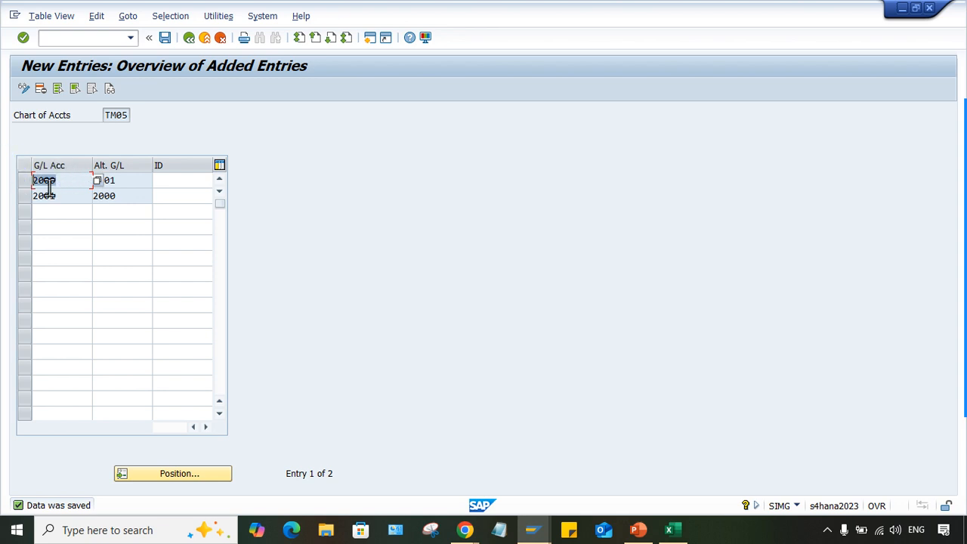
{"action": "left_click_drag", "start_coordinate": [123, 181], "coordinate": [56, 165]}
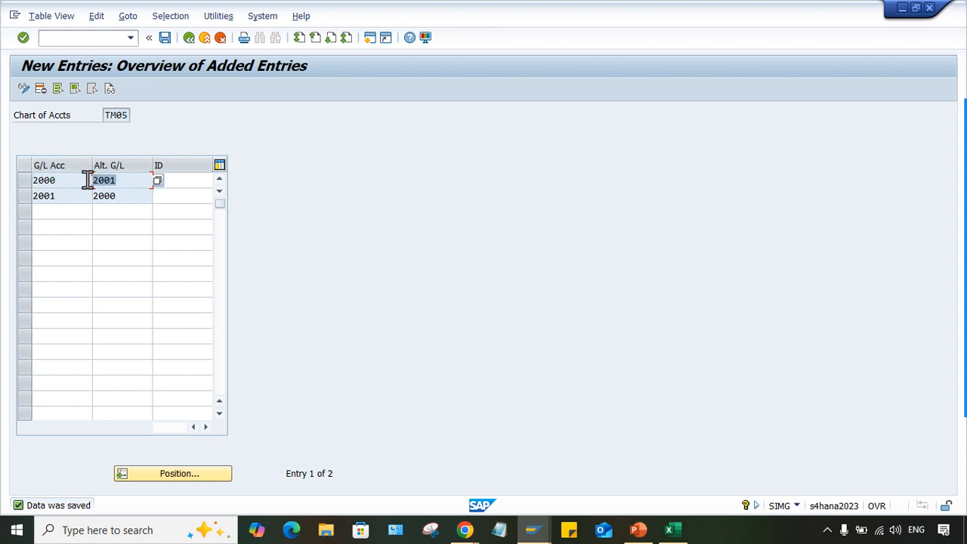
{"action": "left_click", "coordinate": [176, 180]}
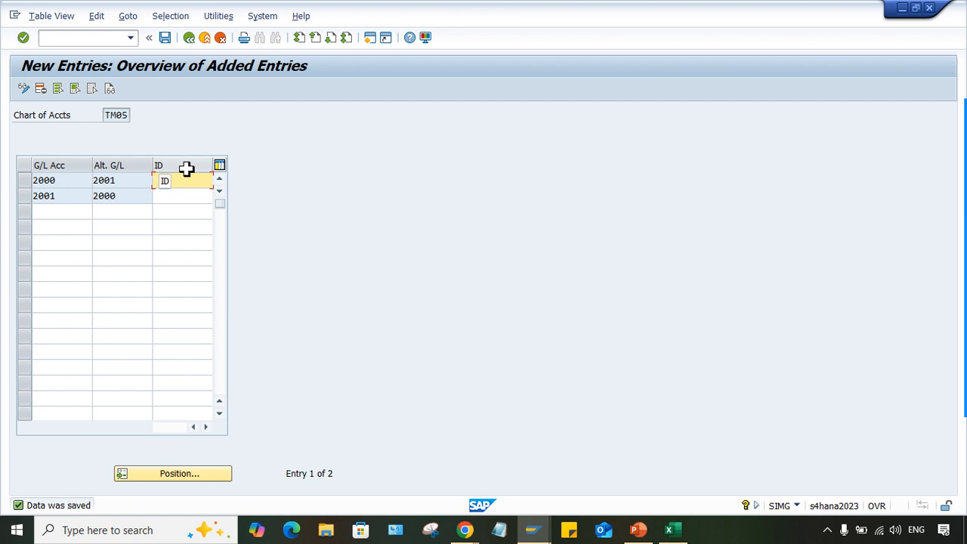
{"action": "type", "text": "S"}
Step: Assign ID M to the entry from 2001 to 2000 and confirm the table entries
{"action": "left_click_drag", "start_coordinate": [59, 196], "coordinate": [19, 192]}
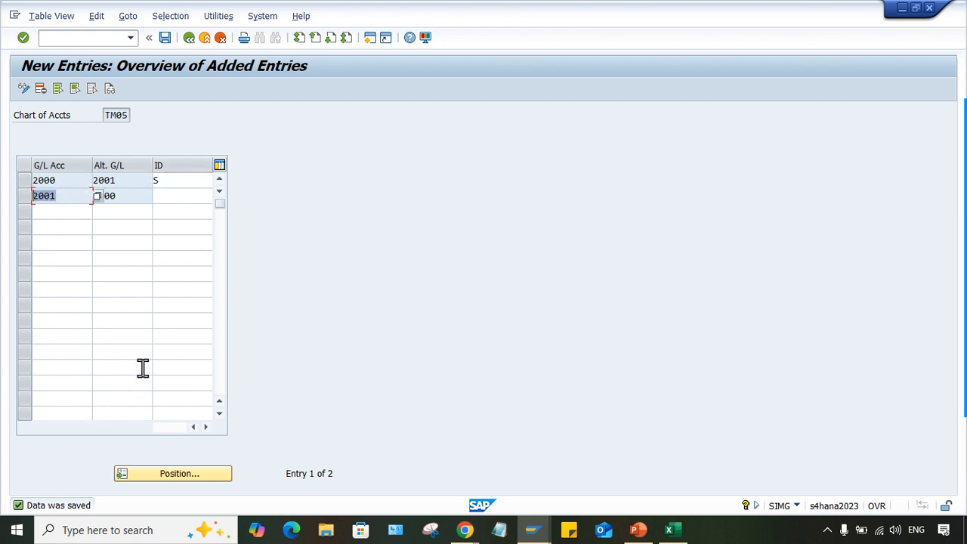
{"action": "left_click_drag", "start_coordinate": [134, 199], "coordinate": [84, 189]}
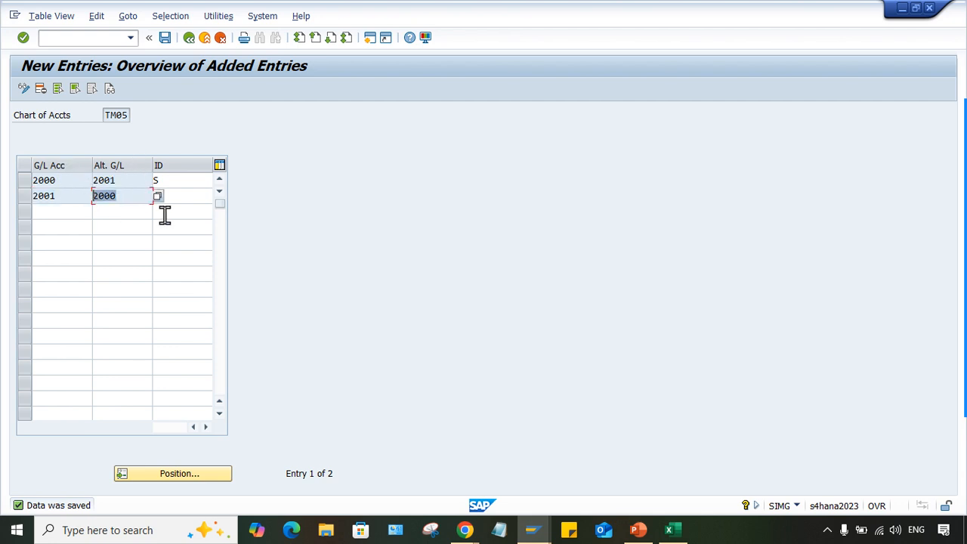
{"action": "left_click", "coordinate": [192, 199]}
{"action": "key", "text": "Return"}
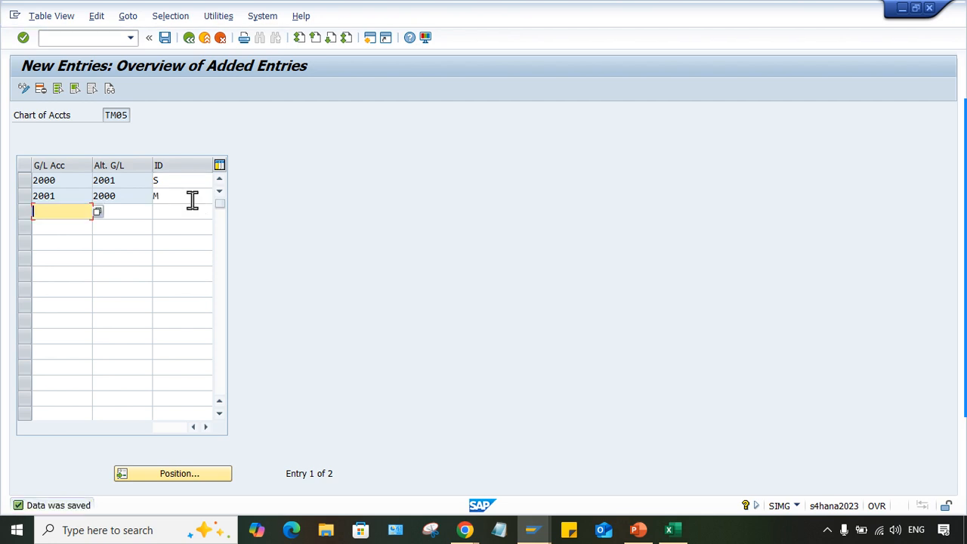
Step: Switch to the vendor invoice window and restart the transaction with /NFB60
{"action": "left_click", "coordinate": [531, 533]}
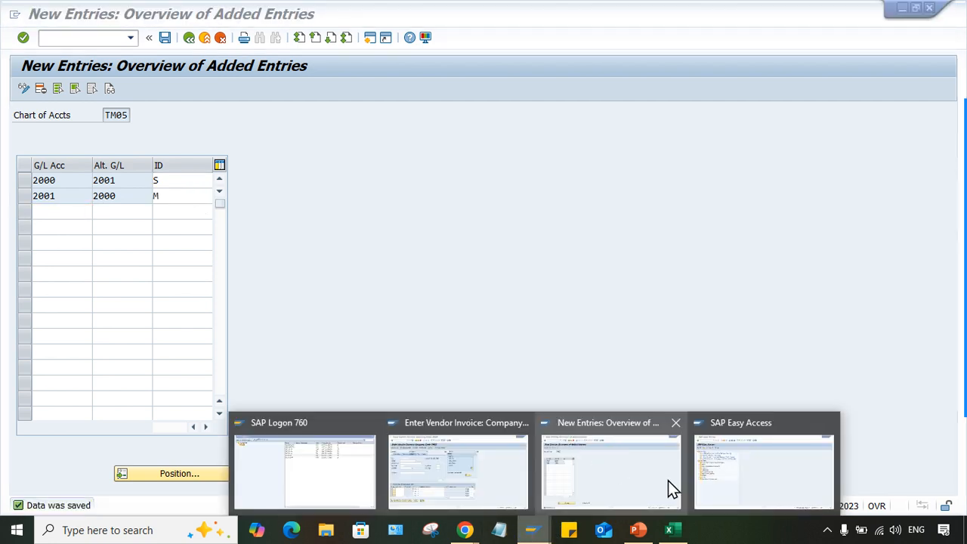
{"action": "left_click", "coordinate": [464, 492]}
{"action": "left_click", "coordinate": [132, 37]}
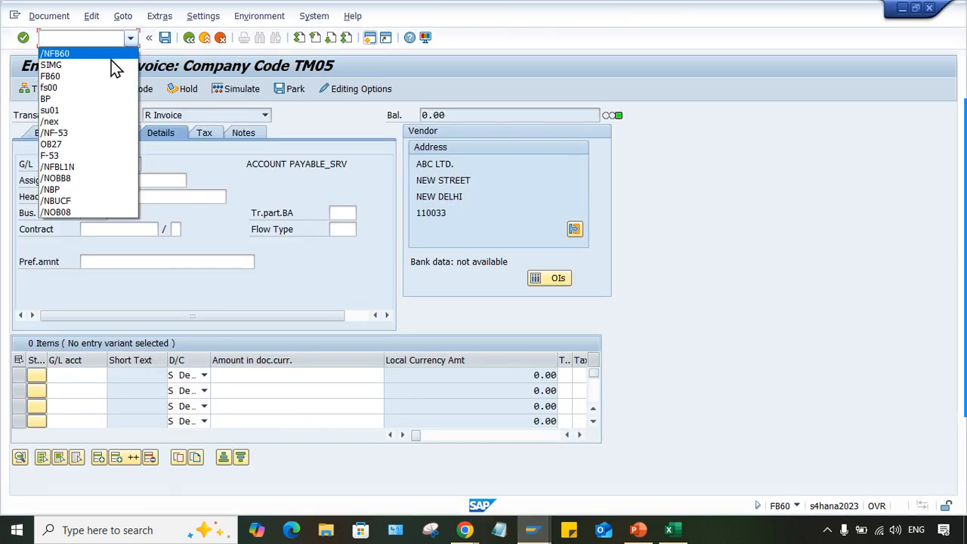
{"action": "left_click", "coordinate": [113, 65]}
{"action": "key", "text": "Return"}
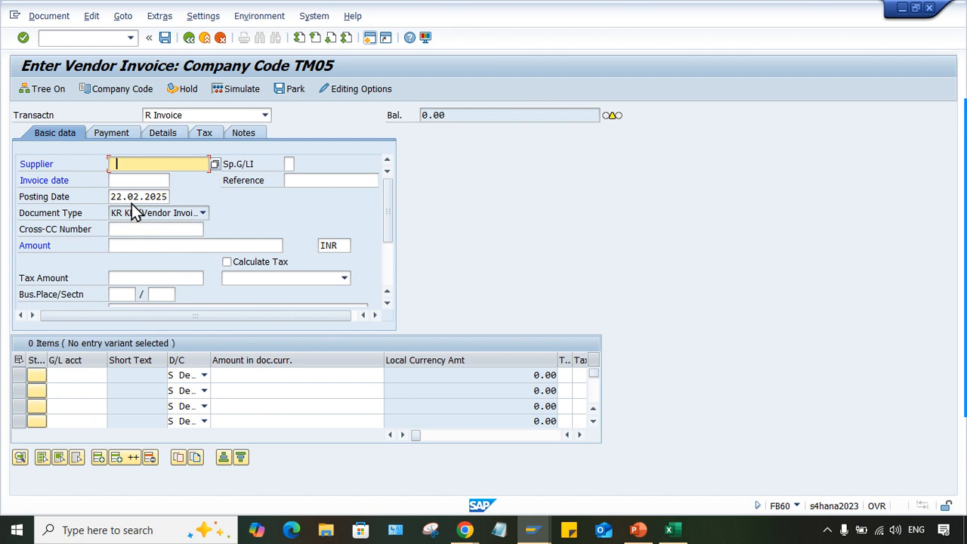
Step: Enter the supplier number for ABC LTD. and set the invoice date to 22.02.2025
{"action": "key", "text": "Down"}
{"action": "key", "text": "Down"}
{"action": "key", "text": "Return"}
{"action": "key", "text": "Tab"}
{"action": "key", "text": "Down"}
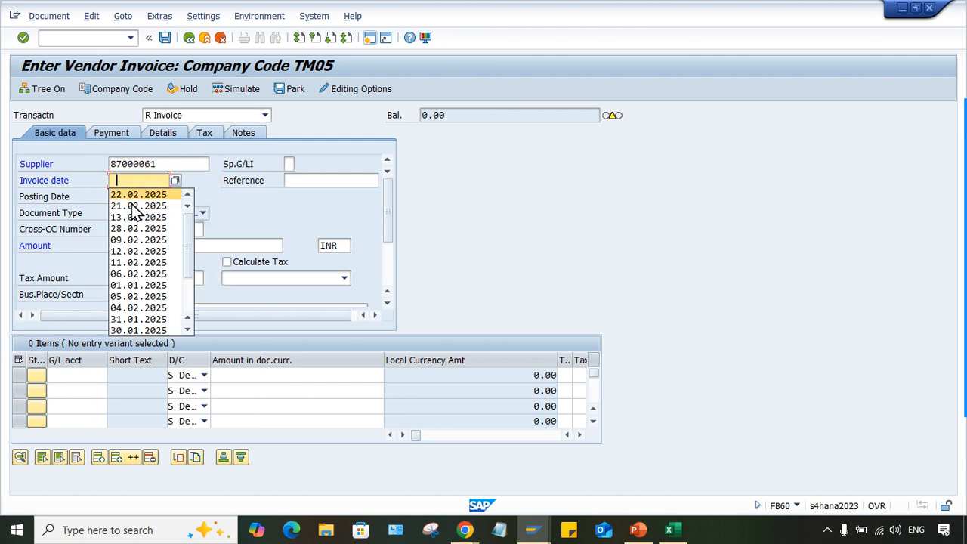
{"action": "key", "text": "Return"}
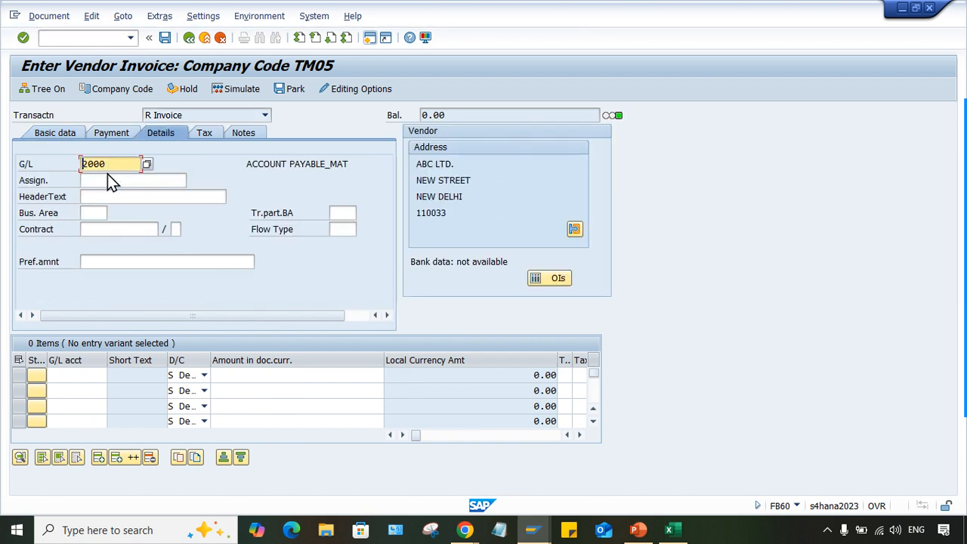
Step: Change the G/L account in the invoice details to 2001 with short key S
{"action": "left_click", "coordinate": [113, 163]}
{"action": "double_click", "coordinate": [115, 161]}
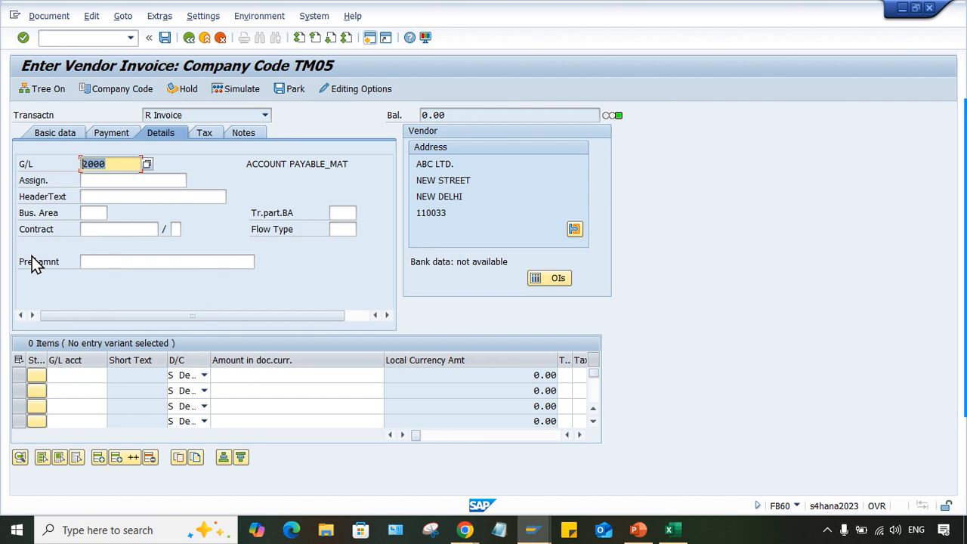
{"action": "type", "text": "S"}
{"action": "key", "text": "BackSpace"}
{"action": "type", "text": "2001"}
{"action": "key", "text": "Return"}
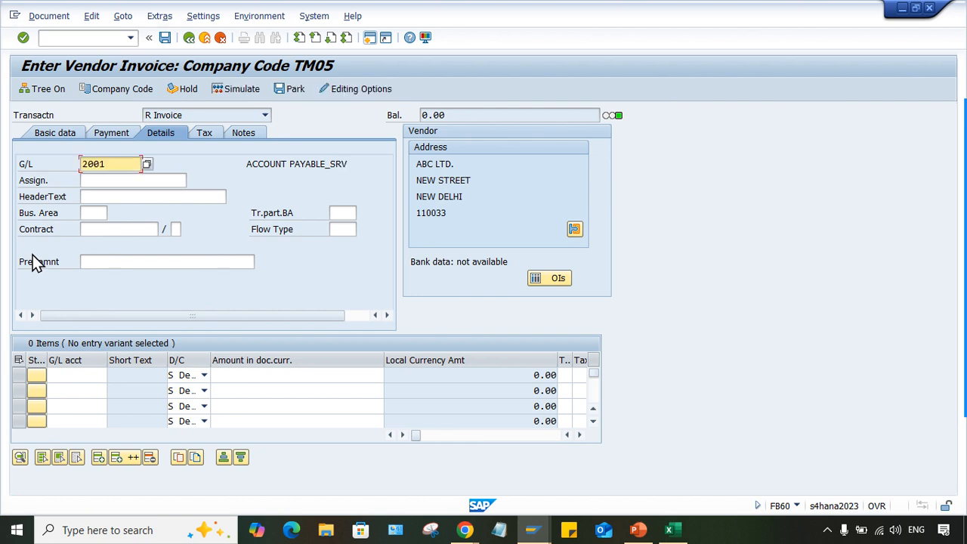
Step: Try short key M in the invoice's G/L field and set the account back to 2001 with short key S
{"action": "left_click", "coordinate": [111, 160]}
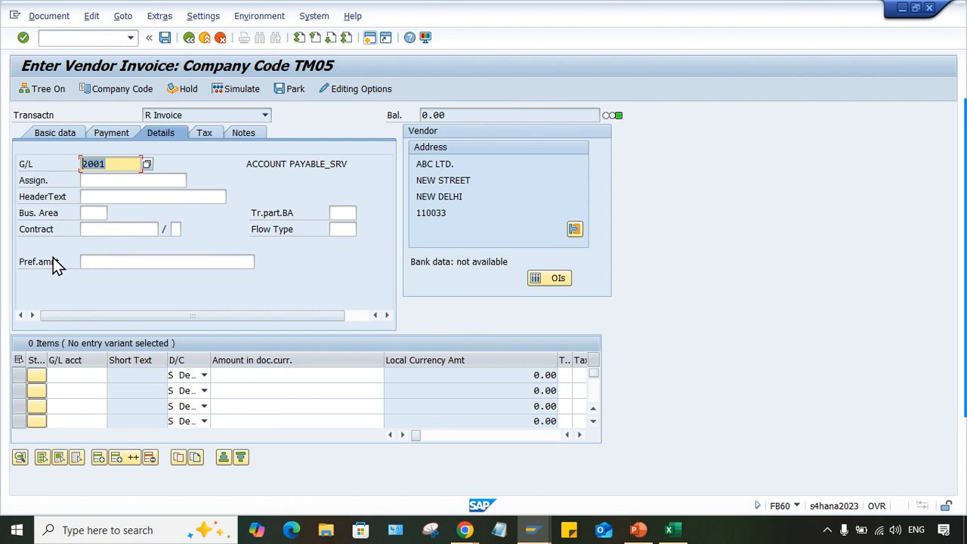
{"action": "type", "text": "M"}
{"action": "key", "text": "Return"}
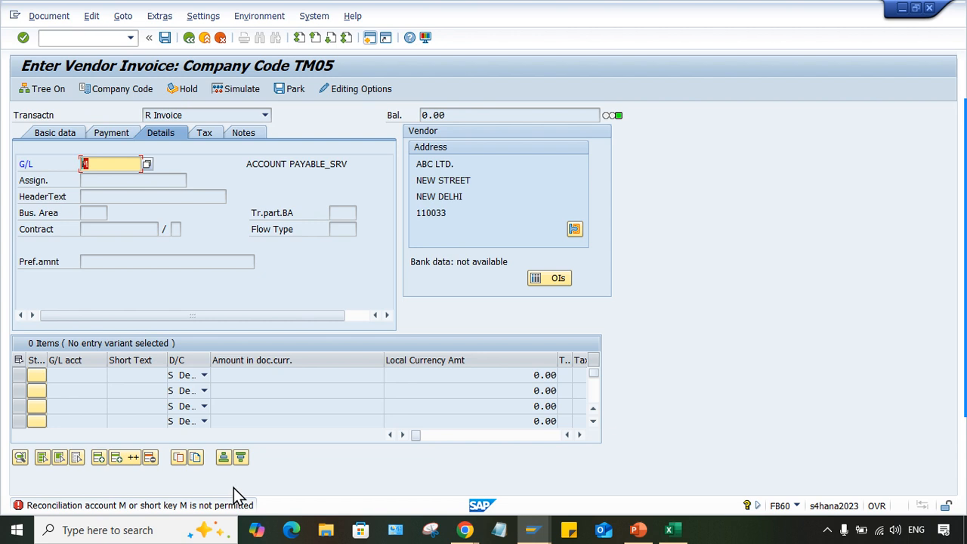
{"action": "left_click", "coordinate": [113, 163]}
{"action": "left_click_drag", "start_coordinate": [113, 163], "coordinate": [2, 160]}
{"action": "key", "text": "BackSpace"}
{"action": "type", "text": "2001"}
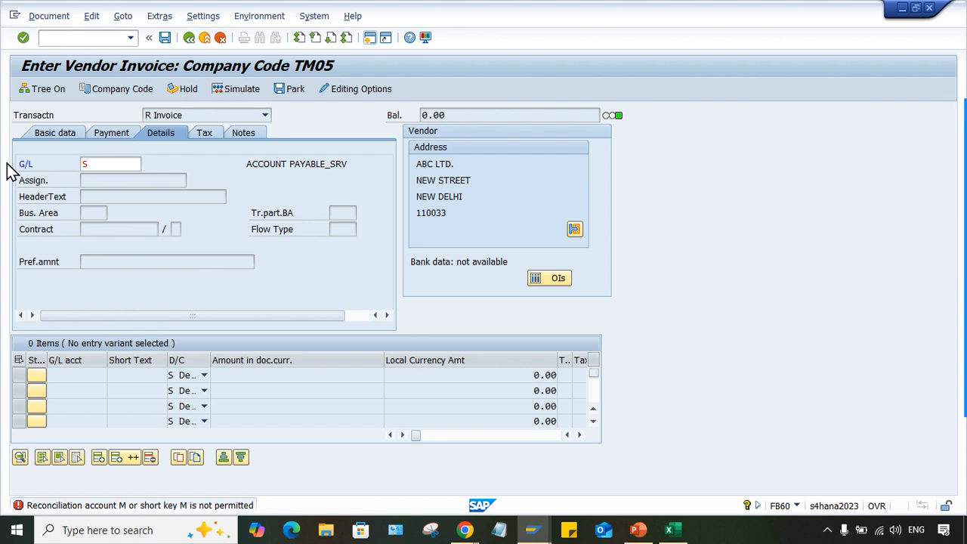
{"action": "key", "text": "Return"}
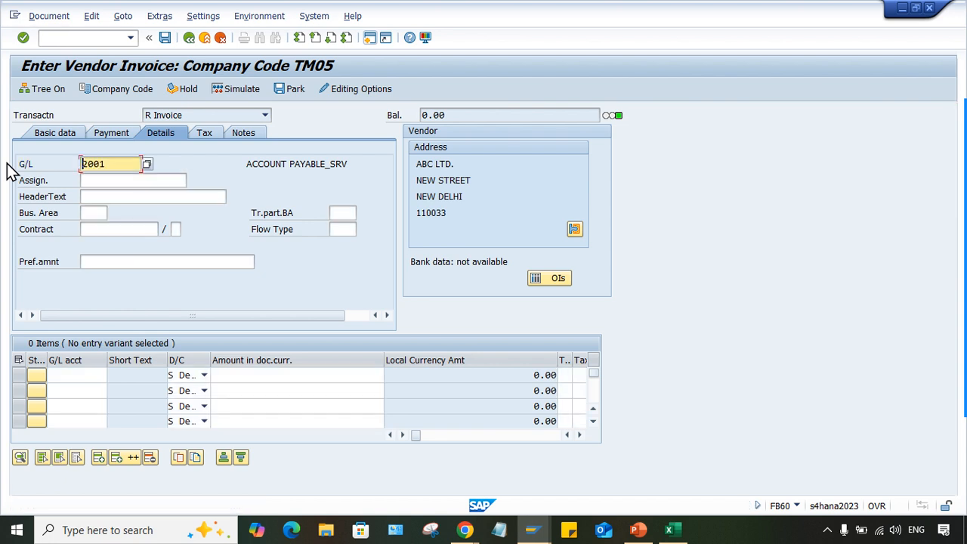
{"action": "double_click", "coordinate": [102, 163]}
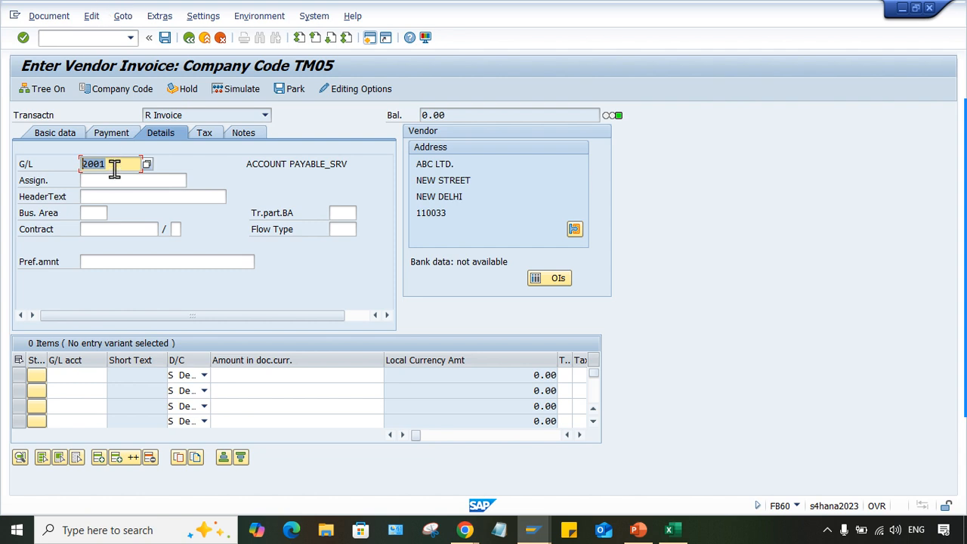
{"action": "left_click_drag", "start_coordinate": [114, 169], "coordinate": [76, 168]}
Step: Enter an invoice amount of 2000 INR and a debit line for G/L account 4004 with an amount of 2000
{"action": "left_click", "coordinate": [53, 135]}
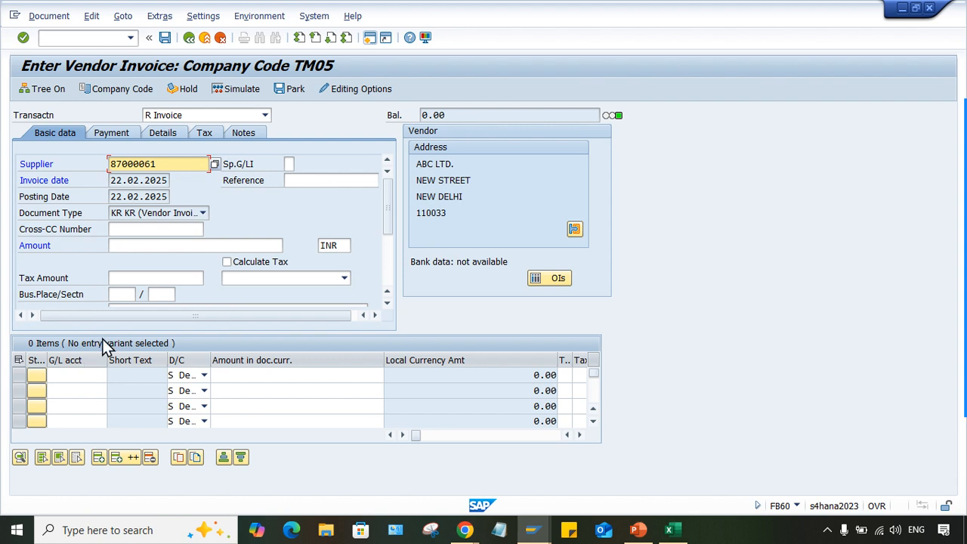
{"action": "left_click", "coordinate": [127, 245]}
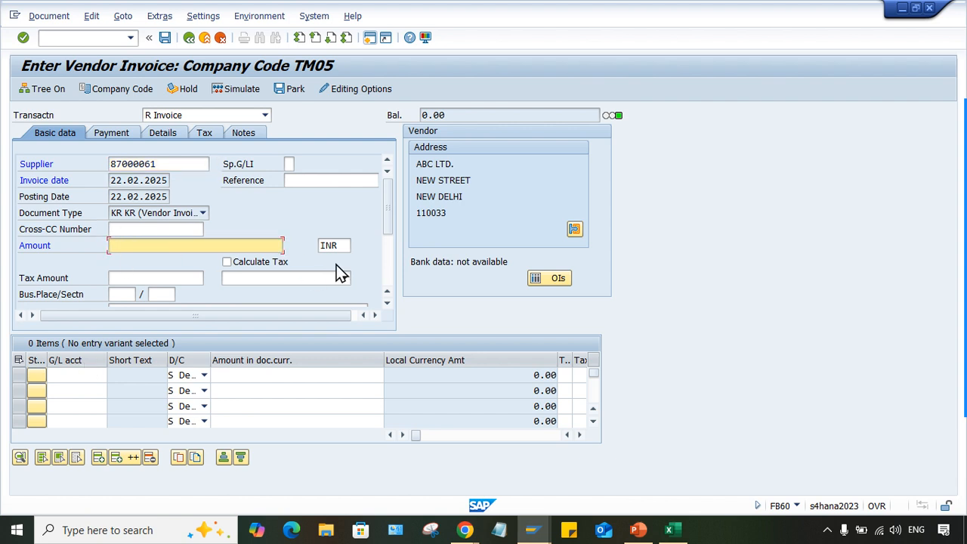
{"action": "type", "text": "2000"}
{"action": "left_click", "coordinate": [60, 376]}
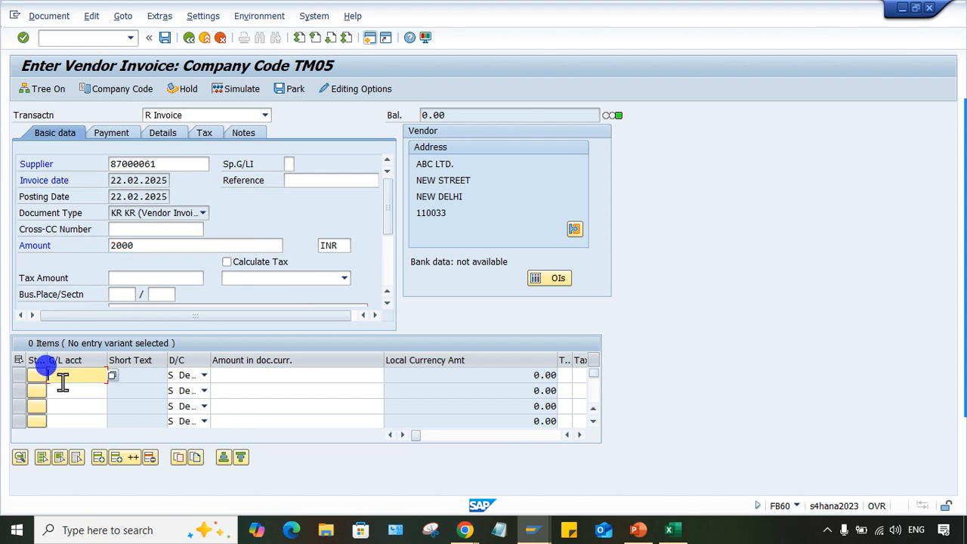
{"action": "type", "text": "4004"}
{"action": "left_click", "coordinate": [261, 380]}
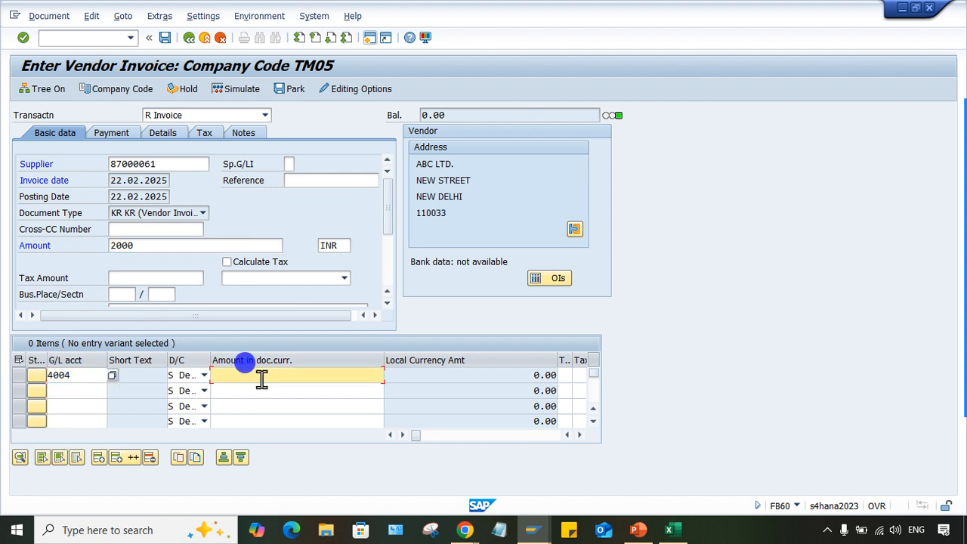
{"action": "type", "text": "2000"}
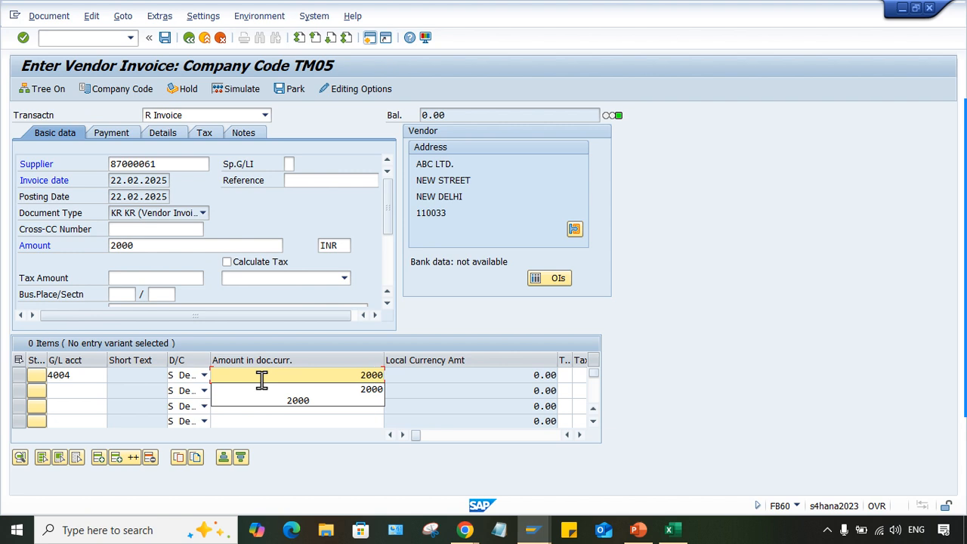
{"action": "key", "text": "Return"}
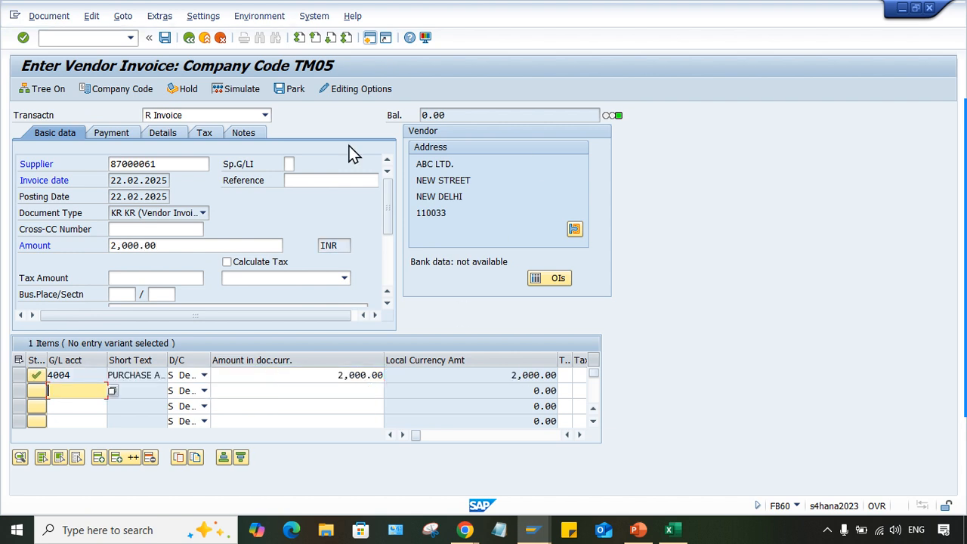
Step: Simulate the vendor invoice, check the vendor line in the document overview, and post the document
{"action": "left_click", "coordinate": [240, 89]}
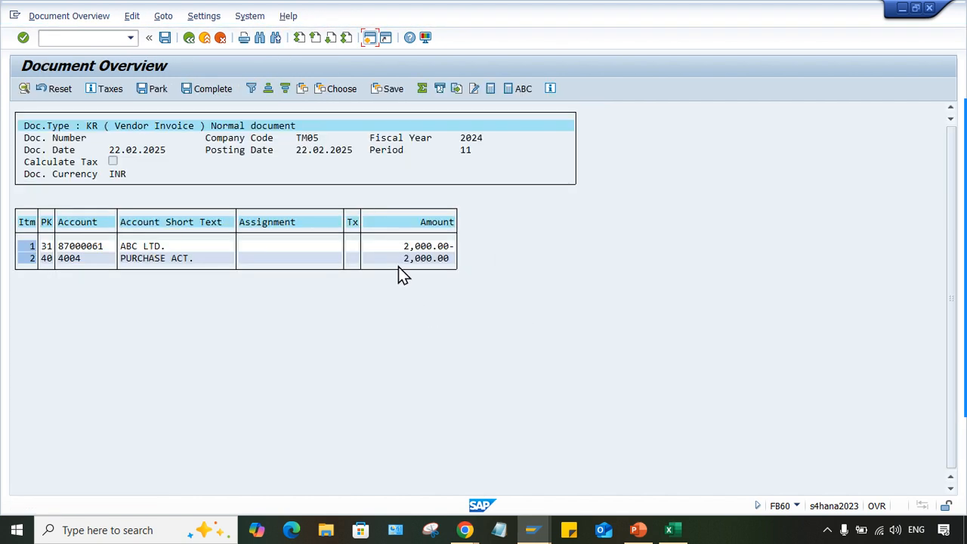
{"action": "double_click", "coordinate": [131, 247]}
{"action": "left_click", "coordinate": [408, 247]}
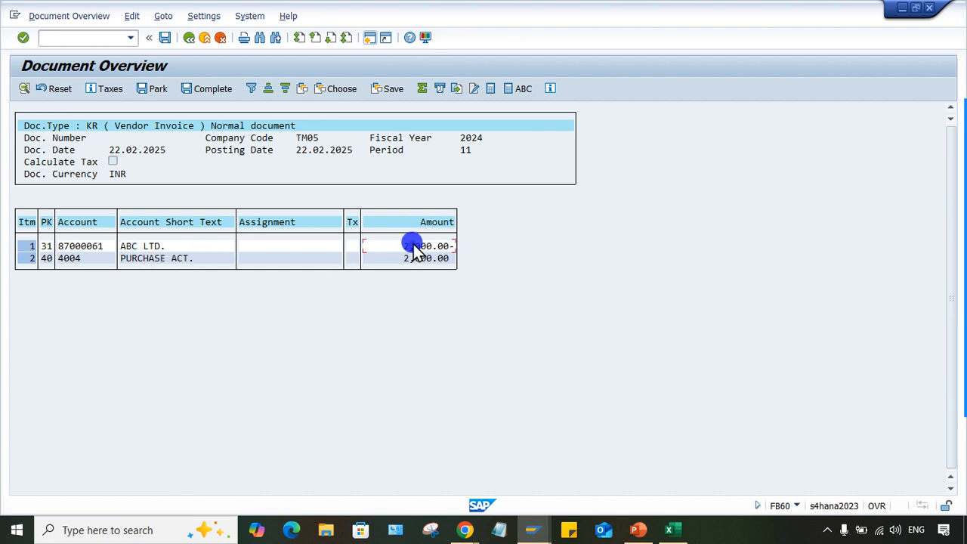
{"action": "left_click", "coordinate": [163, 38]}
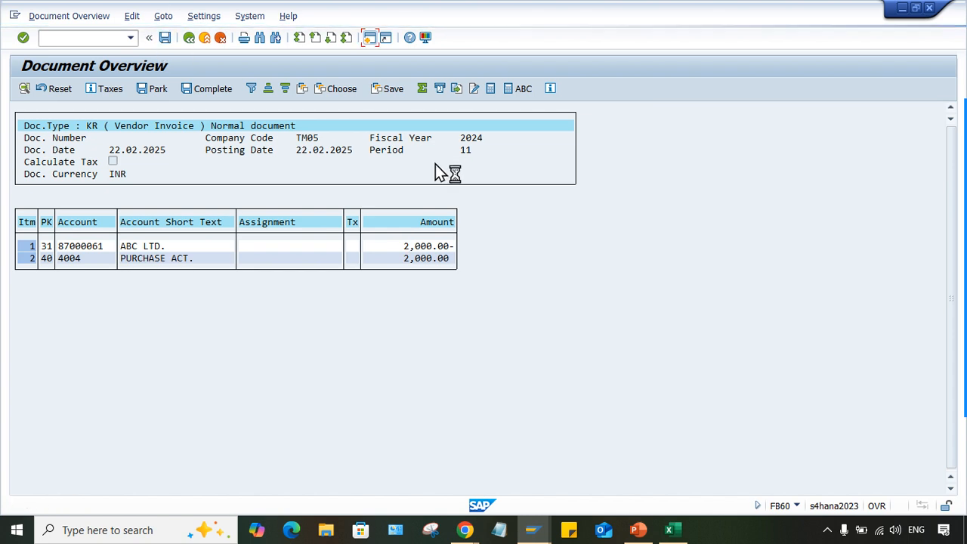
Step: Start the G/L line item display with /NFBL3N and list the open items of G/L account 2001 for company code TM05
{"action": "left_click", "coordinate": [105, 37]}
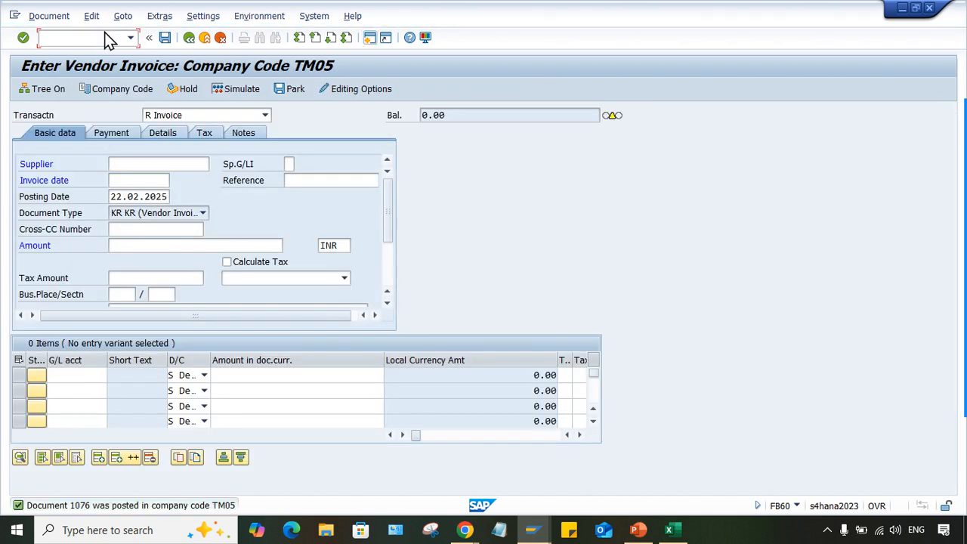
{"action": "type", "text": "/NFBL3N"}
{"action": "key", "text": "Return"}
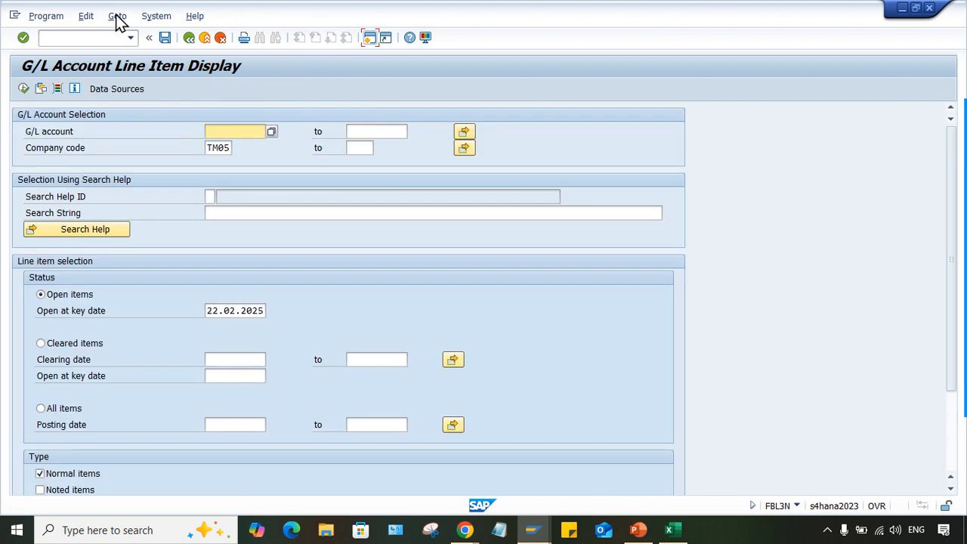
{"action": "type", "text": "2001"}
{"action": "left_click", "coordinate": [23, 89]}
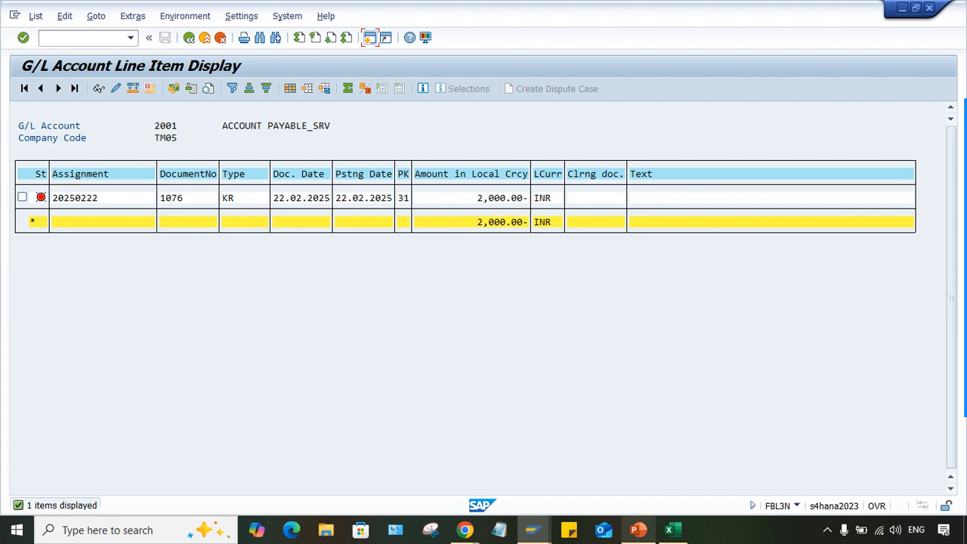
Step: Switch to the PowerPoint presentation and review the title slide and slide 3 on creating the additional reconciliation account
{"action": "left_click", "coordinate": [639, 530]}
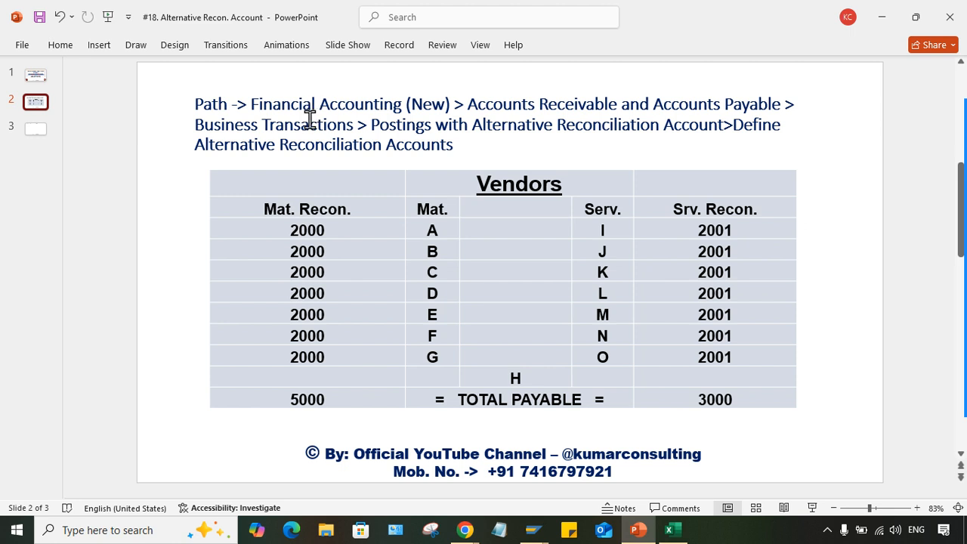
{"action": "left_click", "coordinate": [37, 73]}
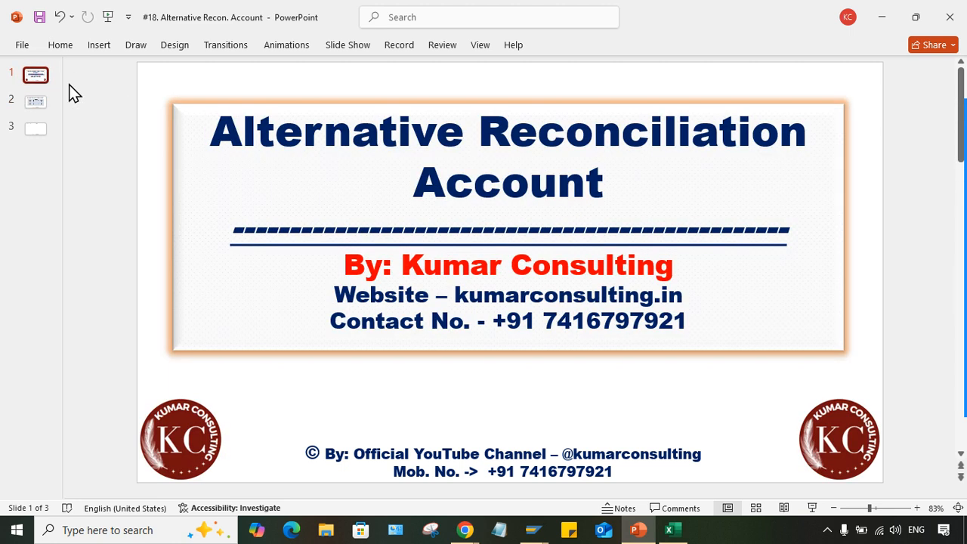
{"action": "left_click", "coordinate": [36, 129]}
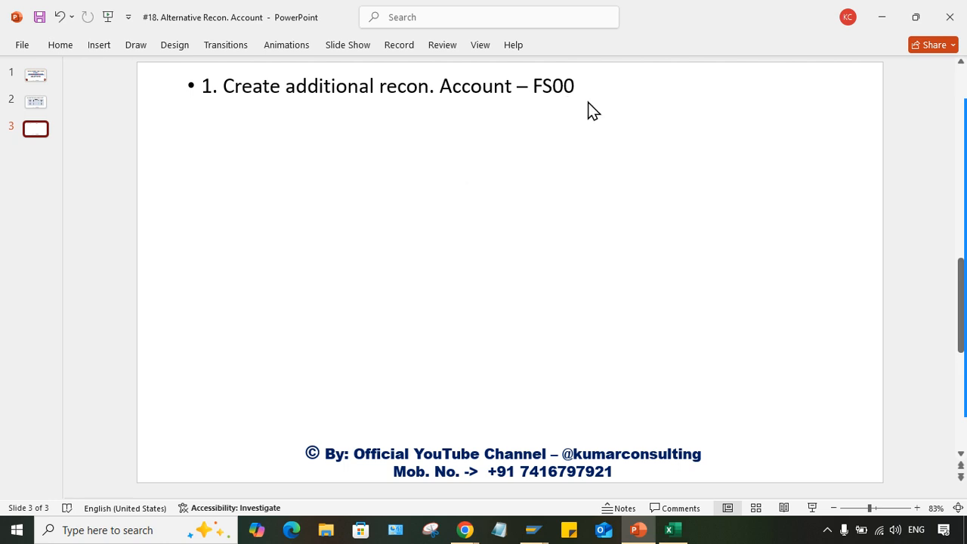
Step: Switch to the SAP Easy Access session and start transaction FS00 for central G/L account editing
{"action": "left_click", "coordinate": [538, 529]}
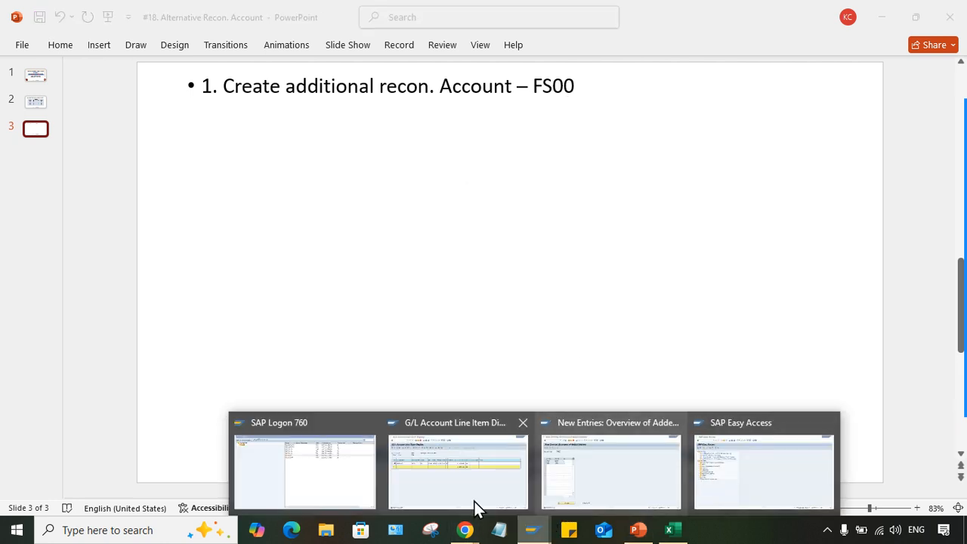
{"action": "left_click", "coordinate": [763, 479]}
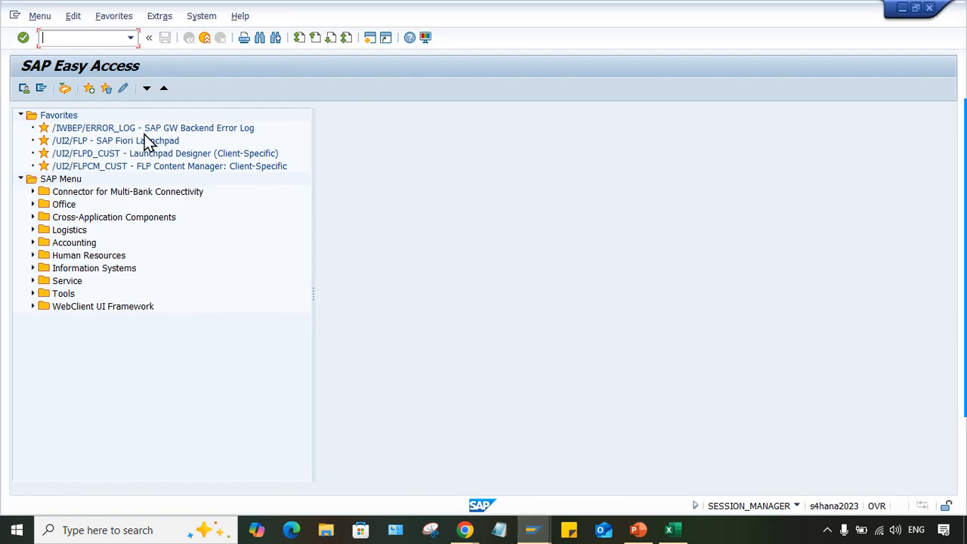
{"action": "left_click", "coordinate": [105, 38]}
{"action": "type", "text": "FS00"}
{"action": "key", "text": "Return"}
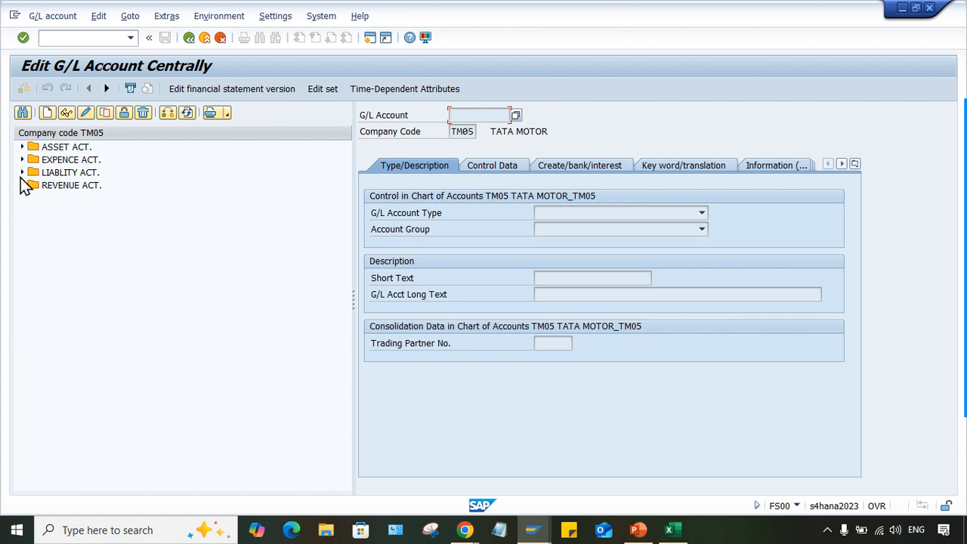
Step: Switch back to the PowerPoint presentation and show slide 2 with the configuration path and vendor reconciliation table
{"action": "left_click", "coordinate": [638, 530]}
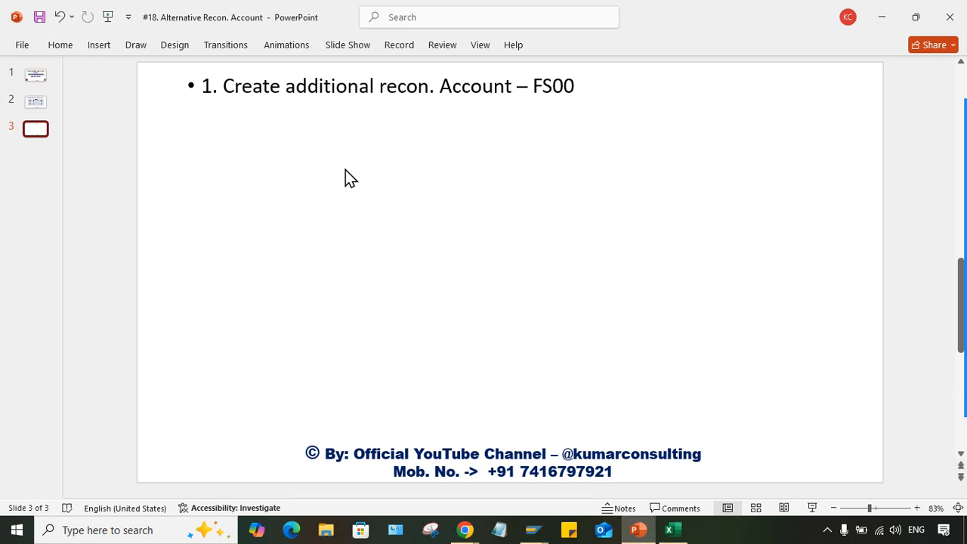
{"action": "left_click", "coordinate": [35, 103]}
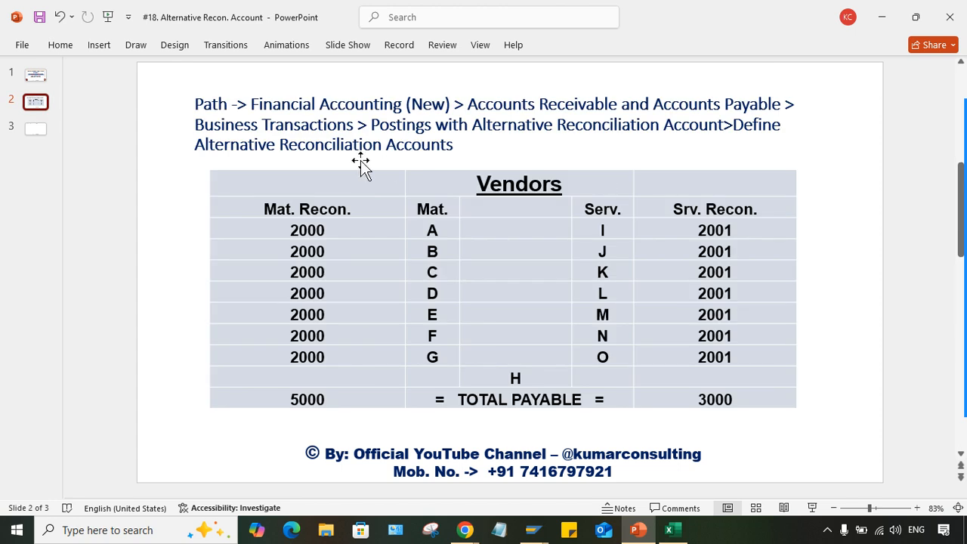